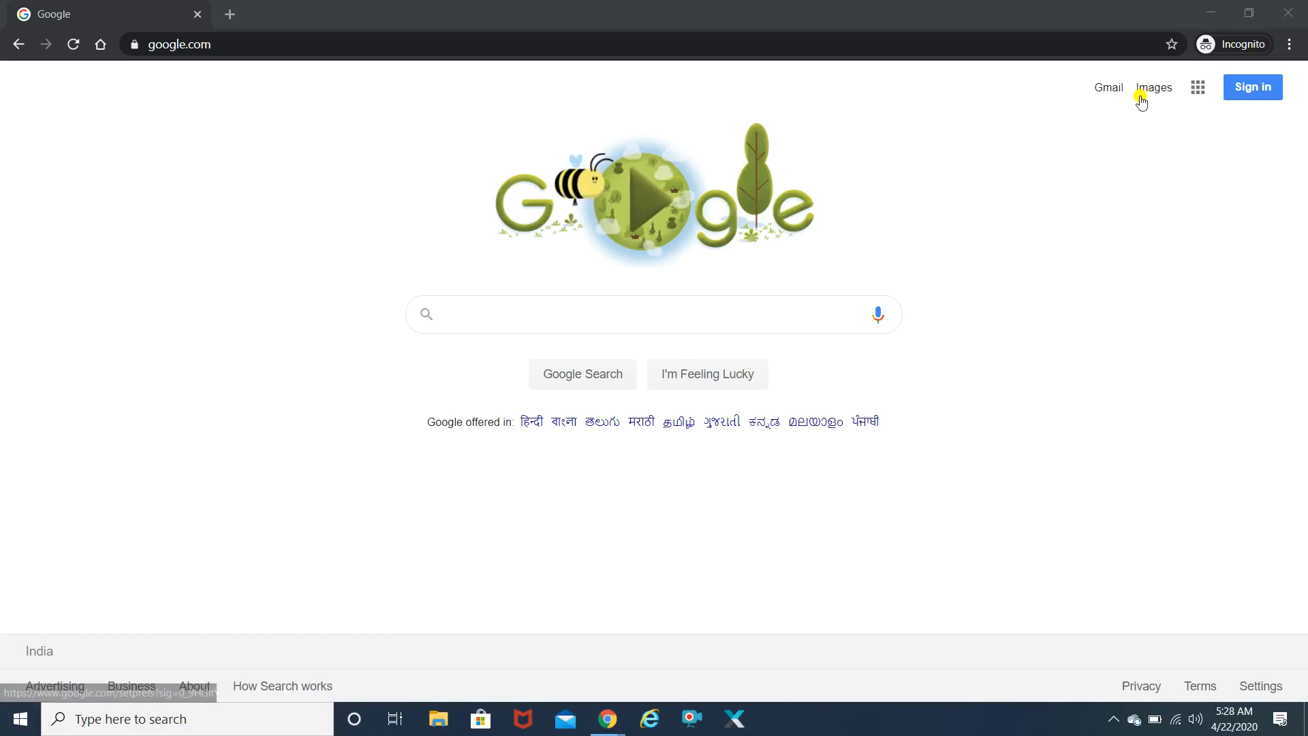
- Sign in to Google with the account's e-mail address and password
{"action": "left_click", "coordinate": [1242, 90]}
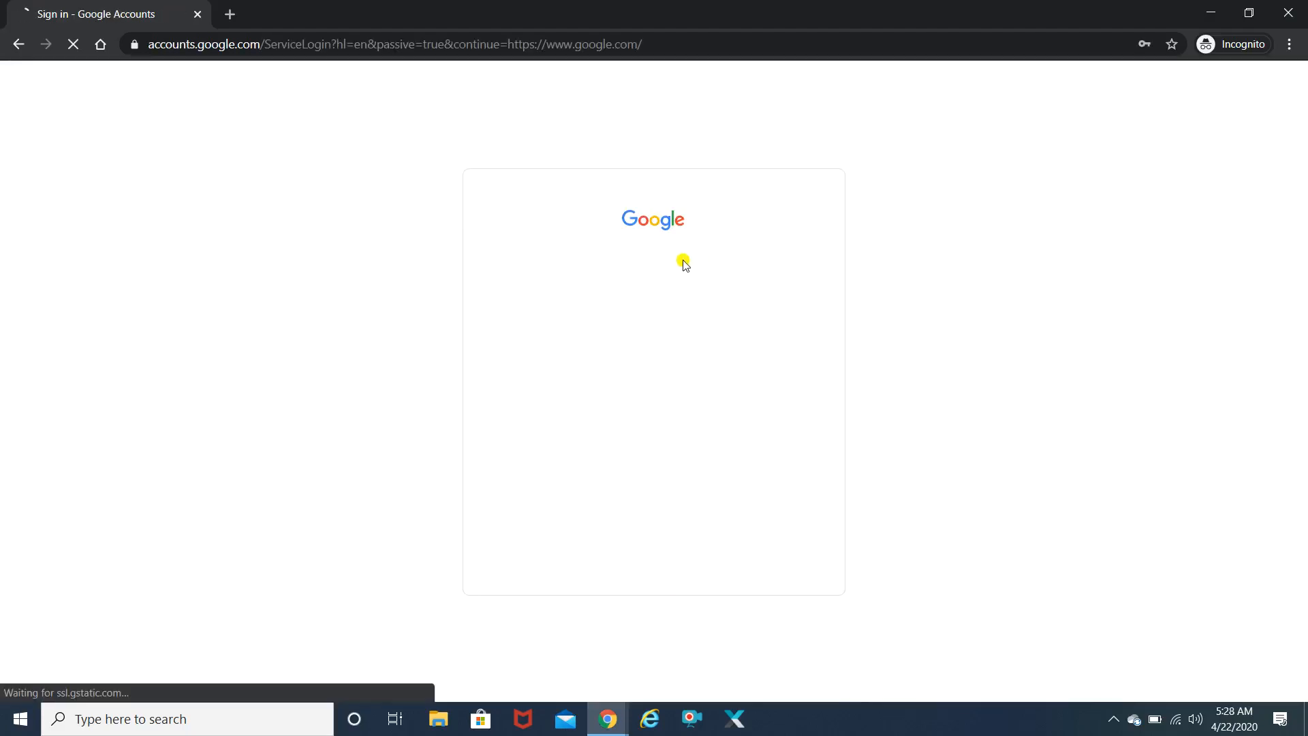
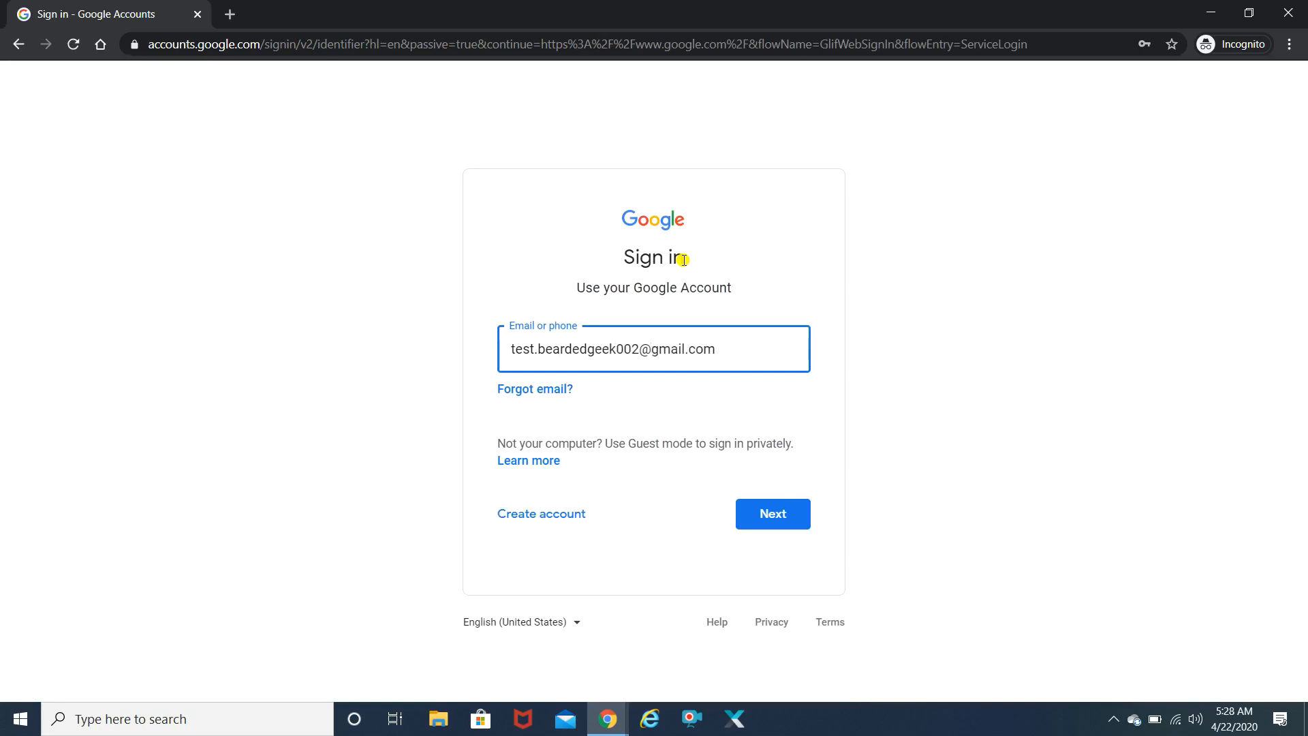
{"action": "key", "text": "Return"}
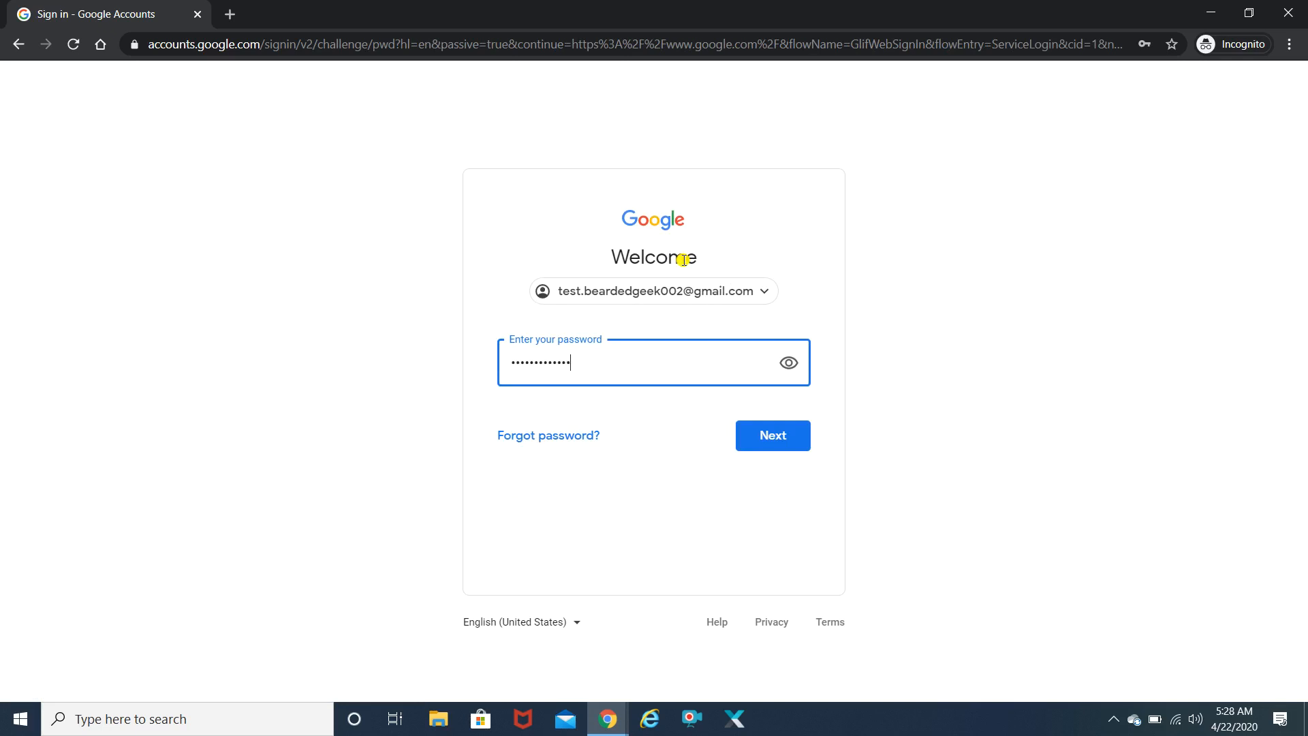
{"action": "key", "text": "Return"}
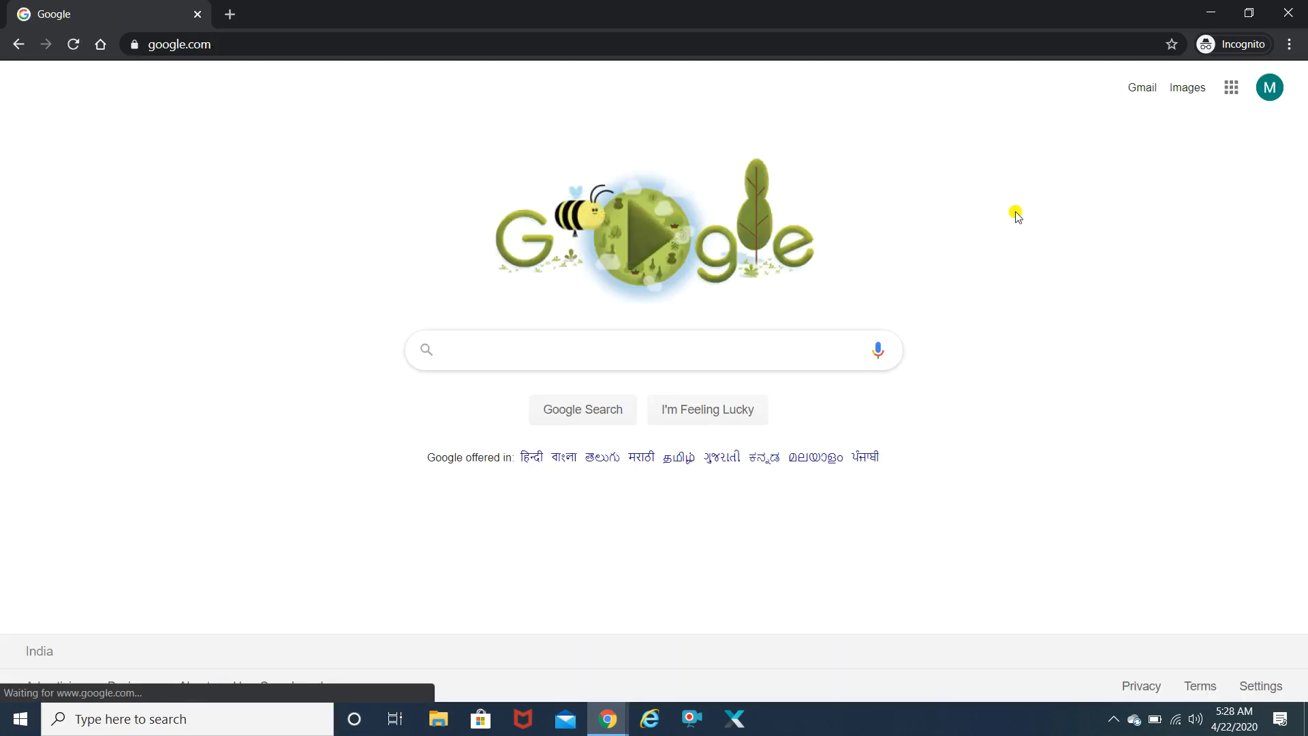
- Go to the Gmail inbox, then open Google Drive from the Google apps grid
{"action": "left_click", "coordinate": [199, 45]}
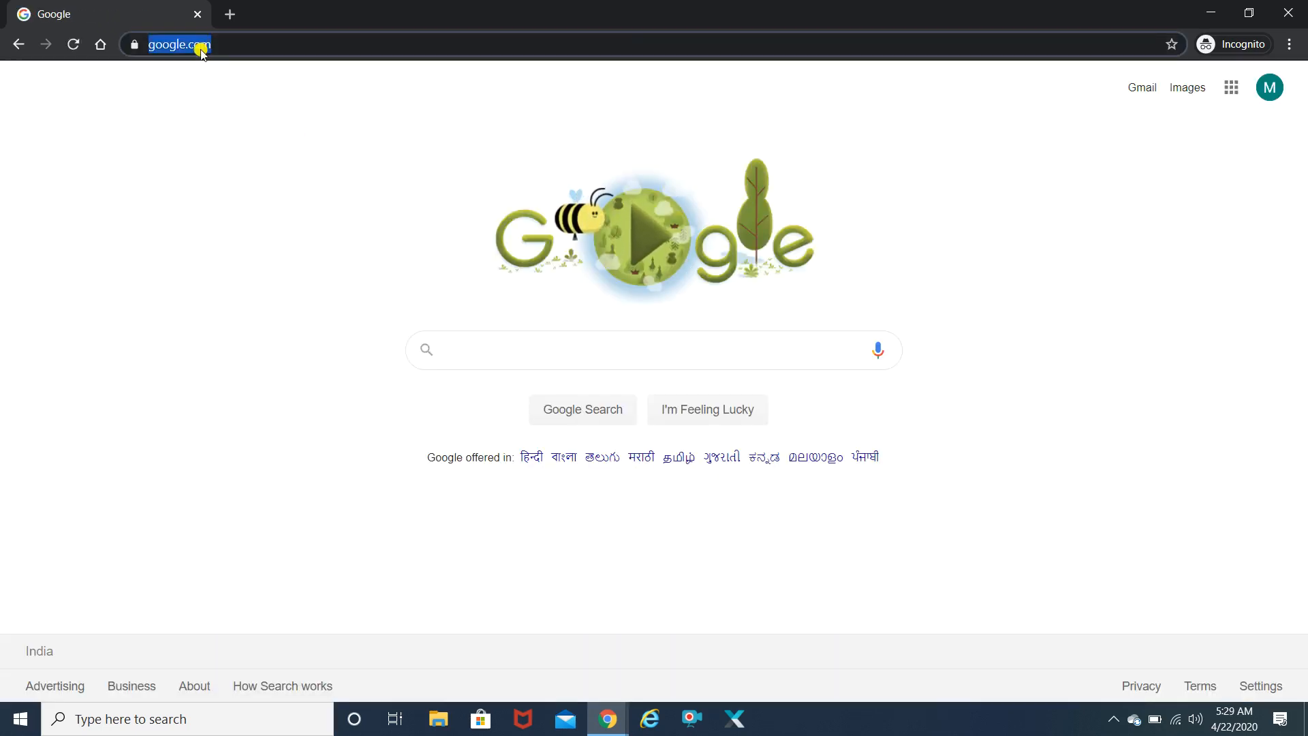
{"action": "type", "text": "gmail"}
{"action": "key", "text": "Return"}
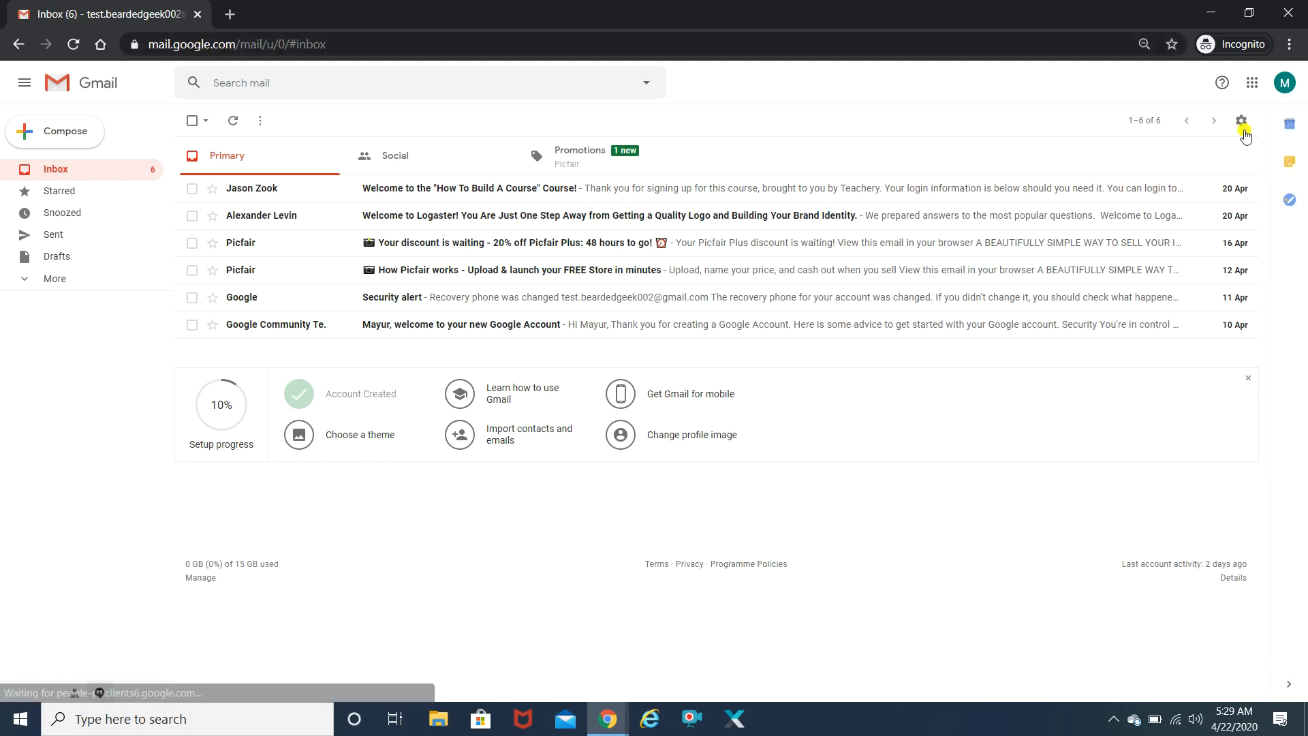
{"action": "left_click", "coordinate": [1251, 85]}
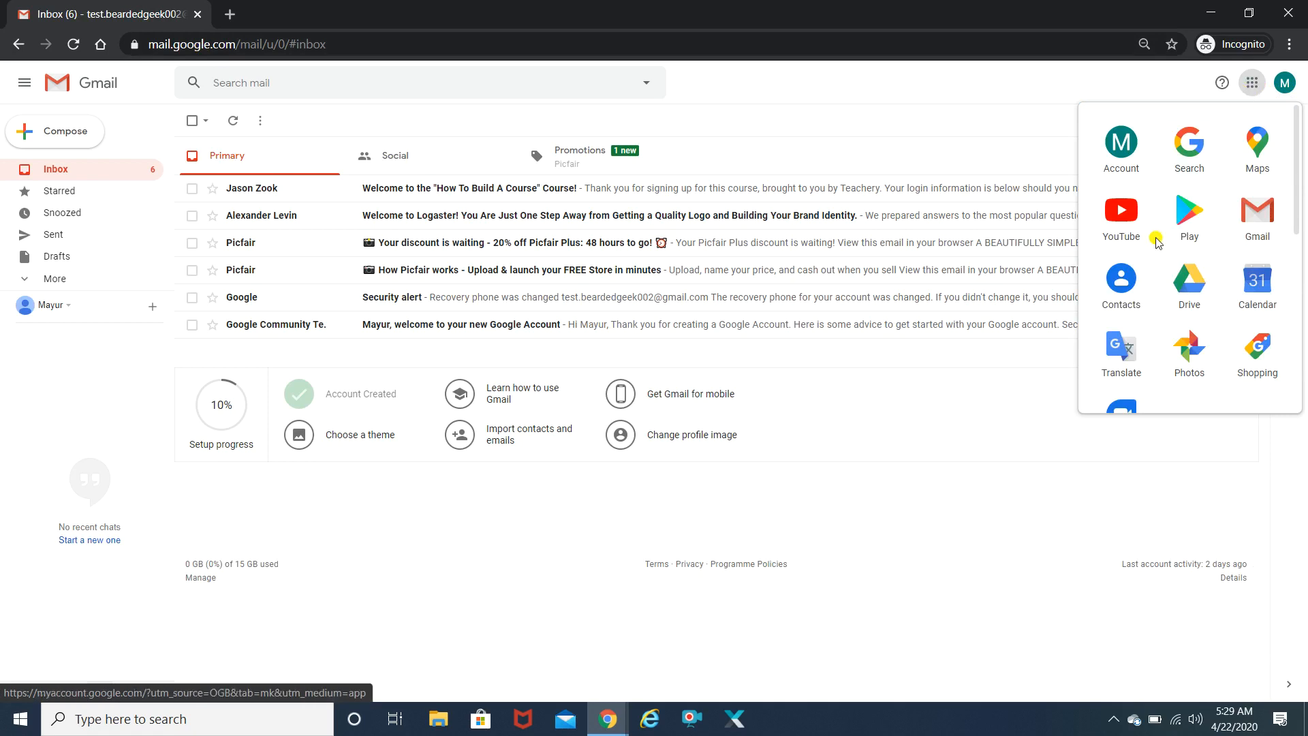
{"action": "left_click", "coordinate": [1196, 281]}
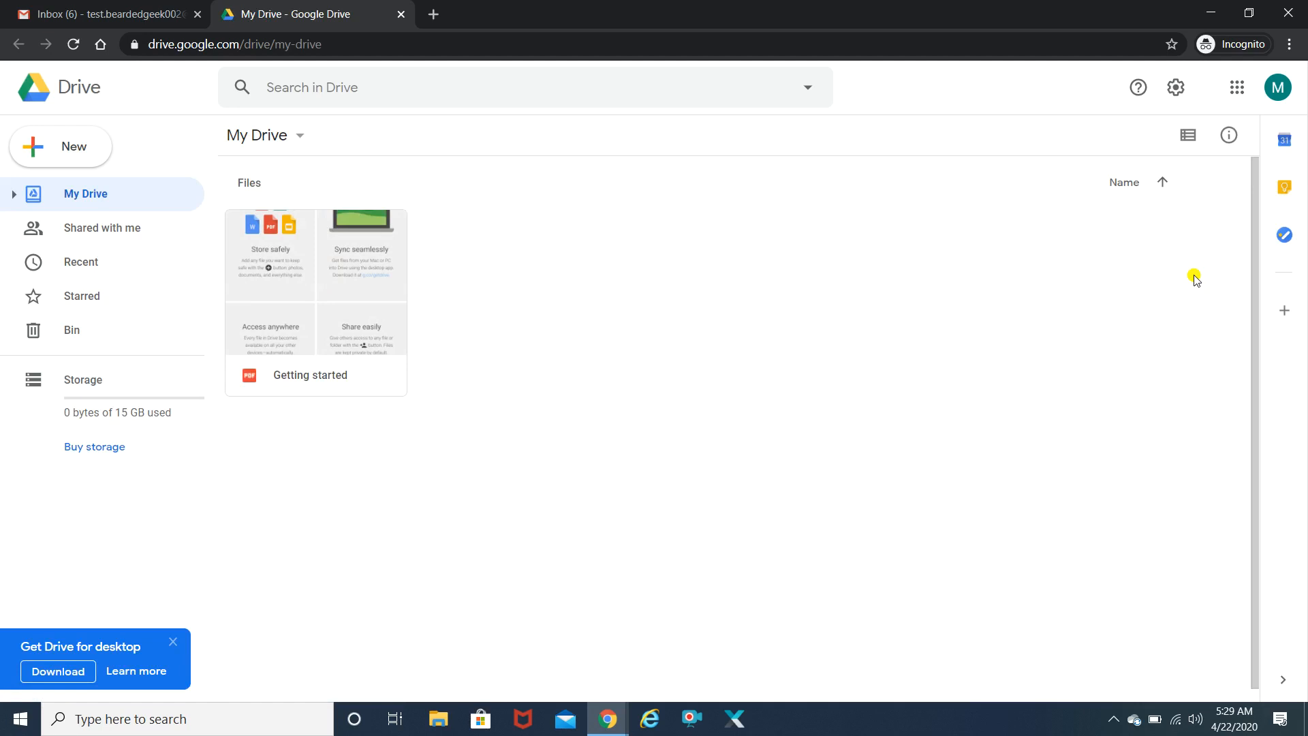
- Create a blank Google Form from Drive's New > More menu
{"action": "left_click", "coordinate": [1236, 88]}
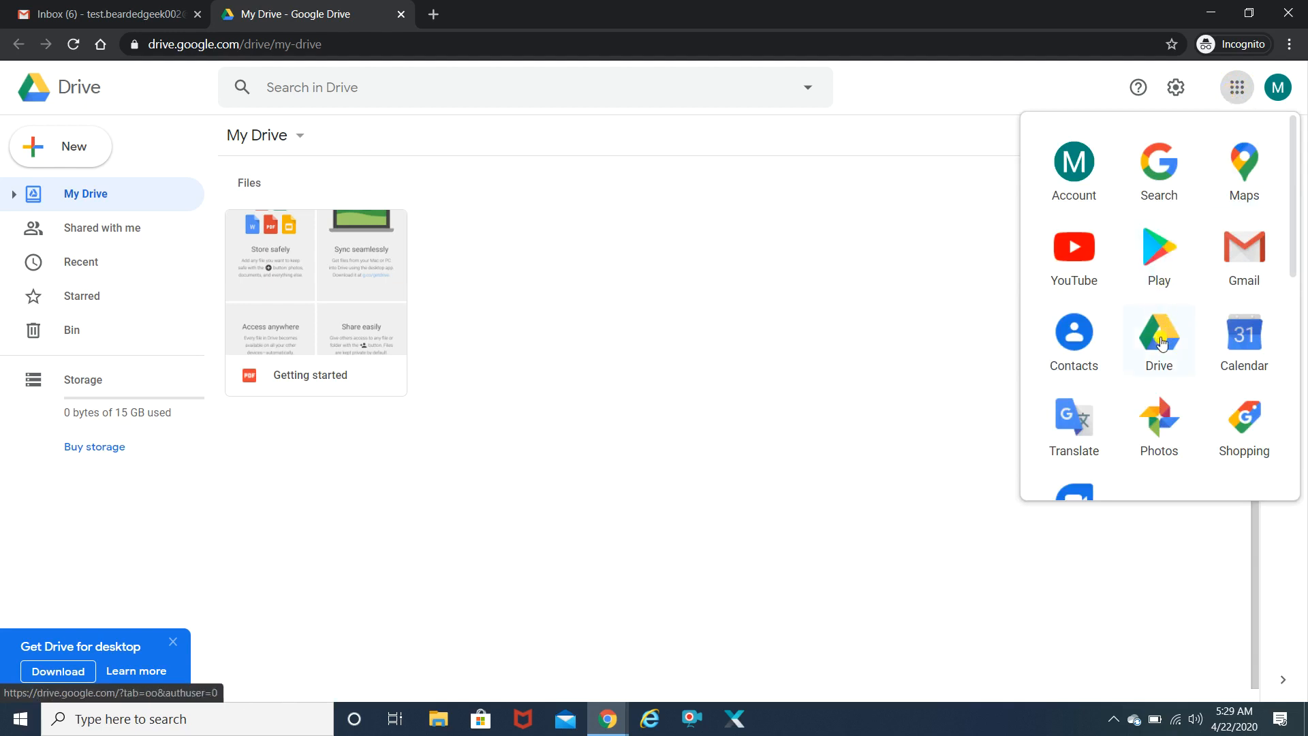
{"action": "left_click", "coordinate": [86, 149]}
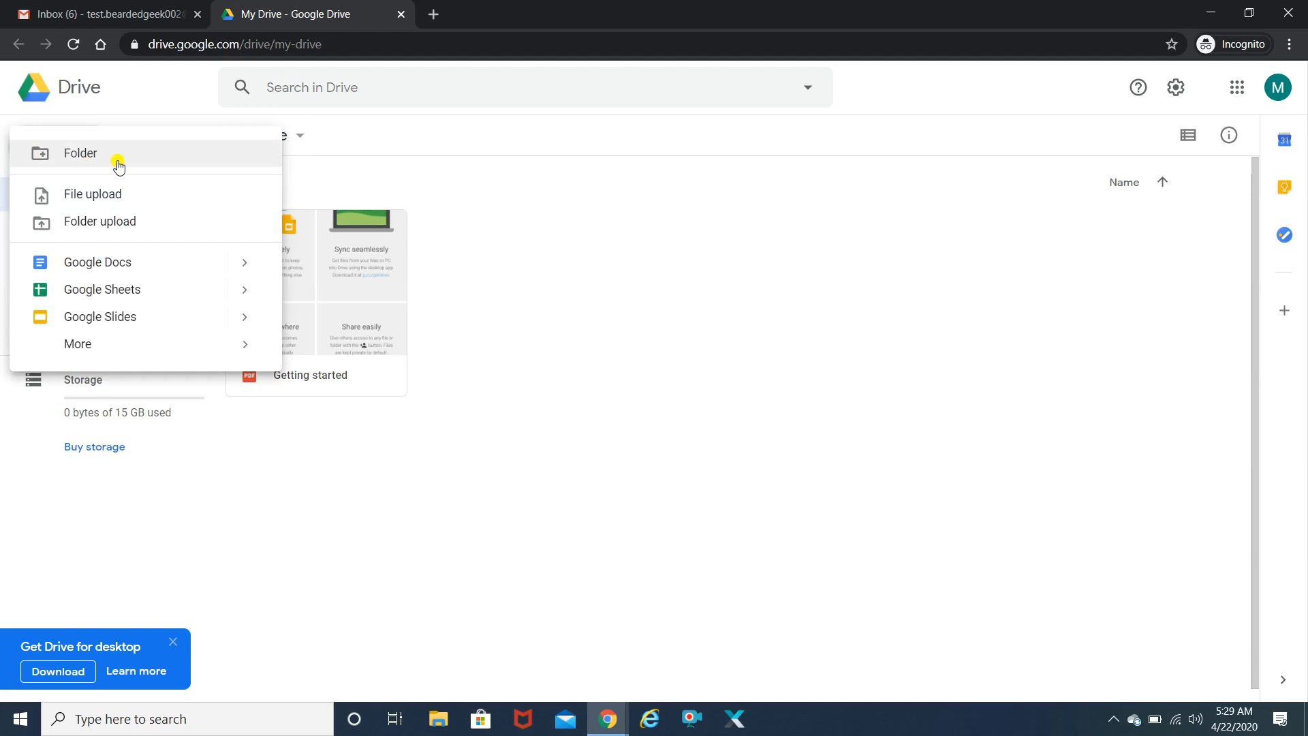
{"action": "mouse_move", "coordinate": [133, 348]}
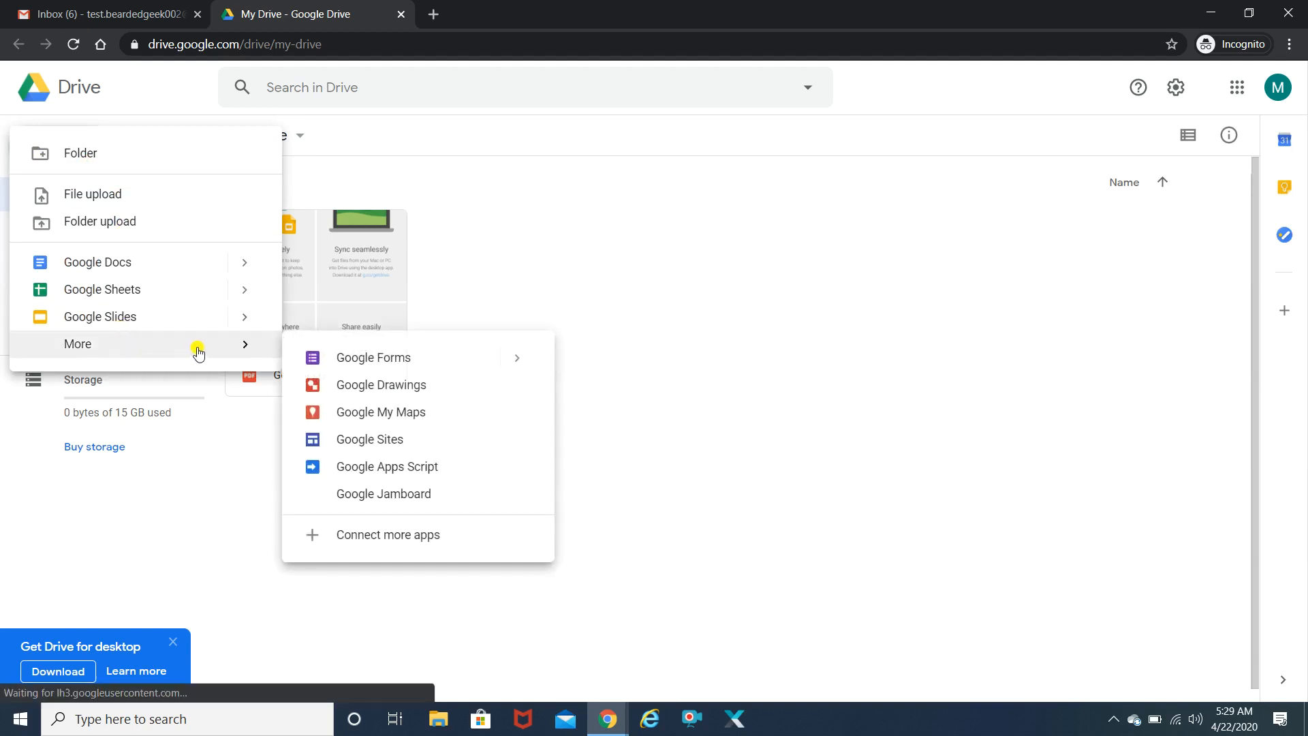
{"action": "left_click", "coordinate": [395, 358]}
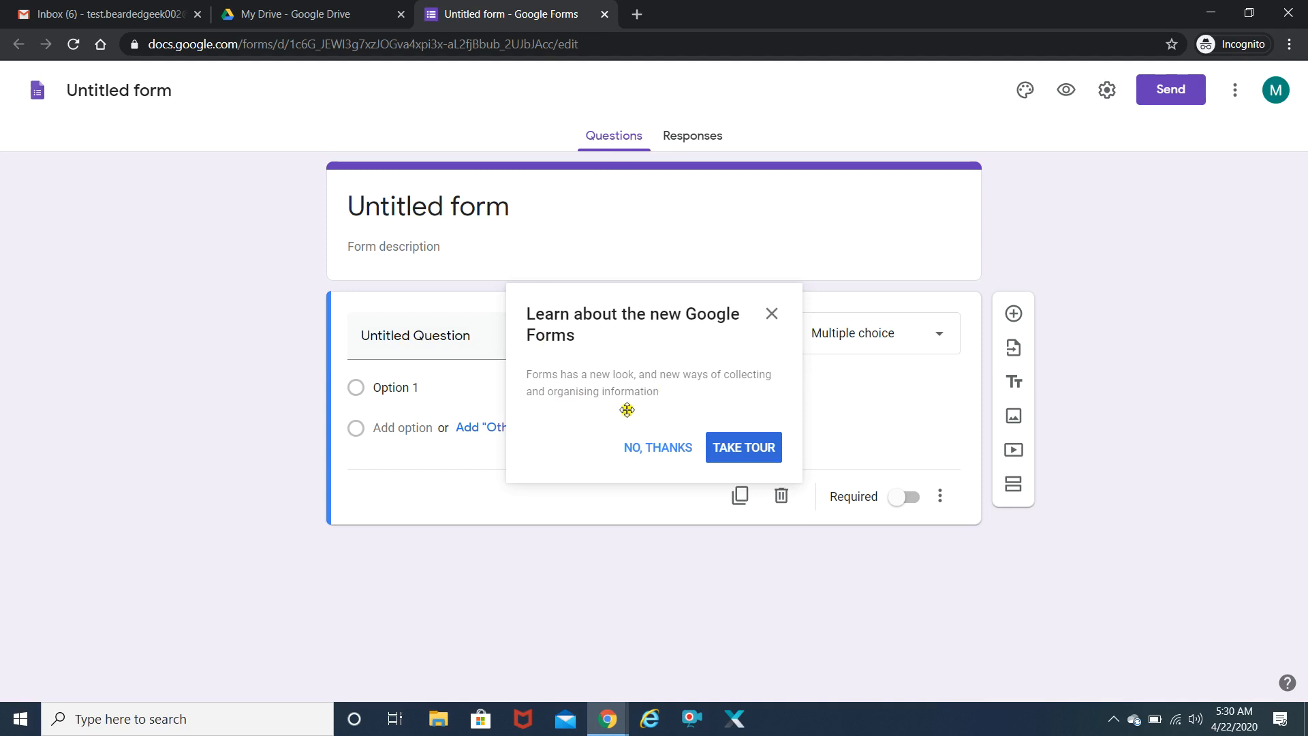
- Step through every tip of the form editor's tour and close it
{"action": "left_click", "coordinate": [734, 450]}
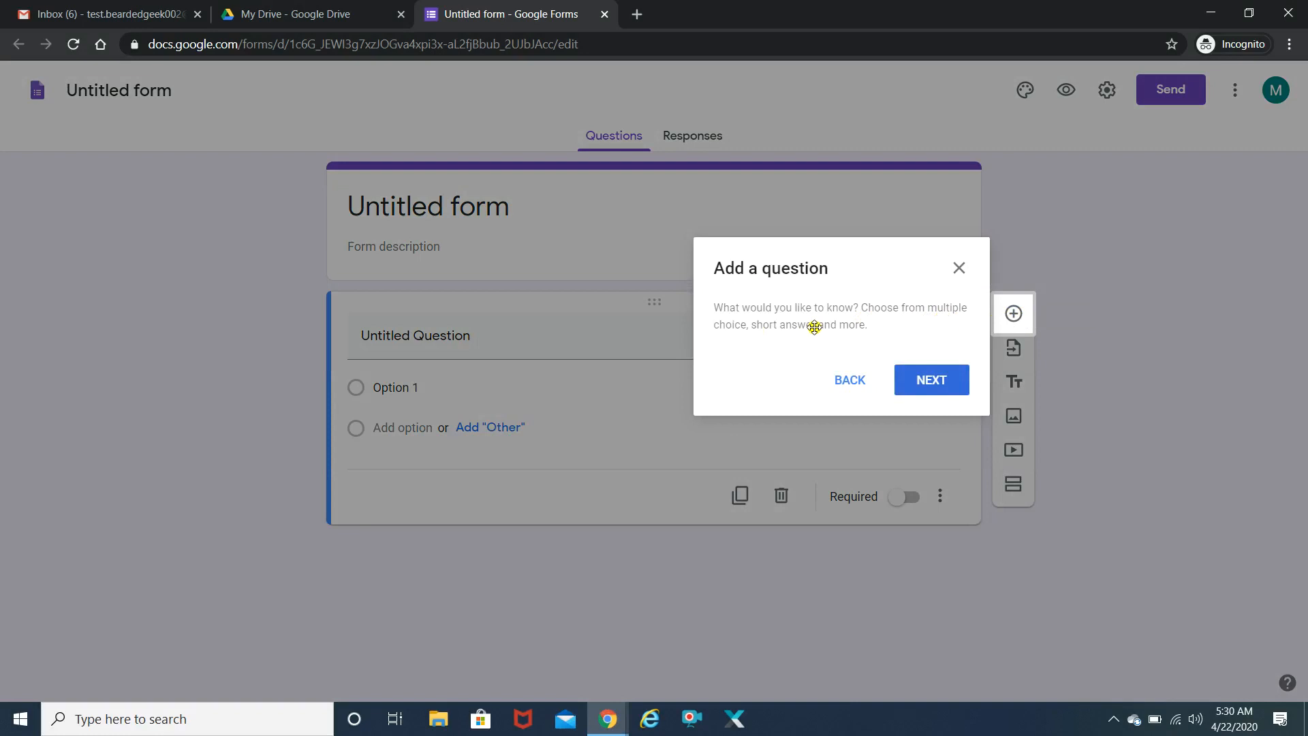
{"action": "left_click", "coordinate": [927, 382]}
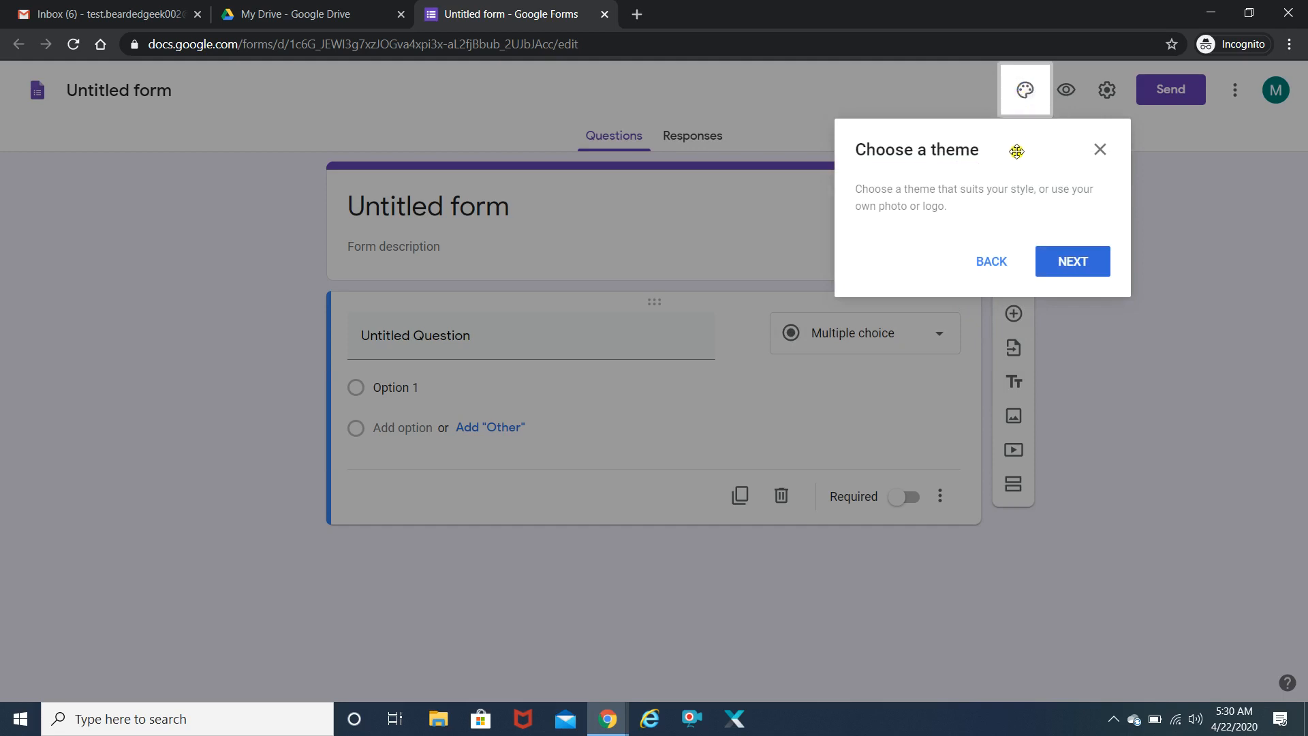
{"action": "left_click", "coordinate": [1061, 263]}
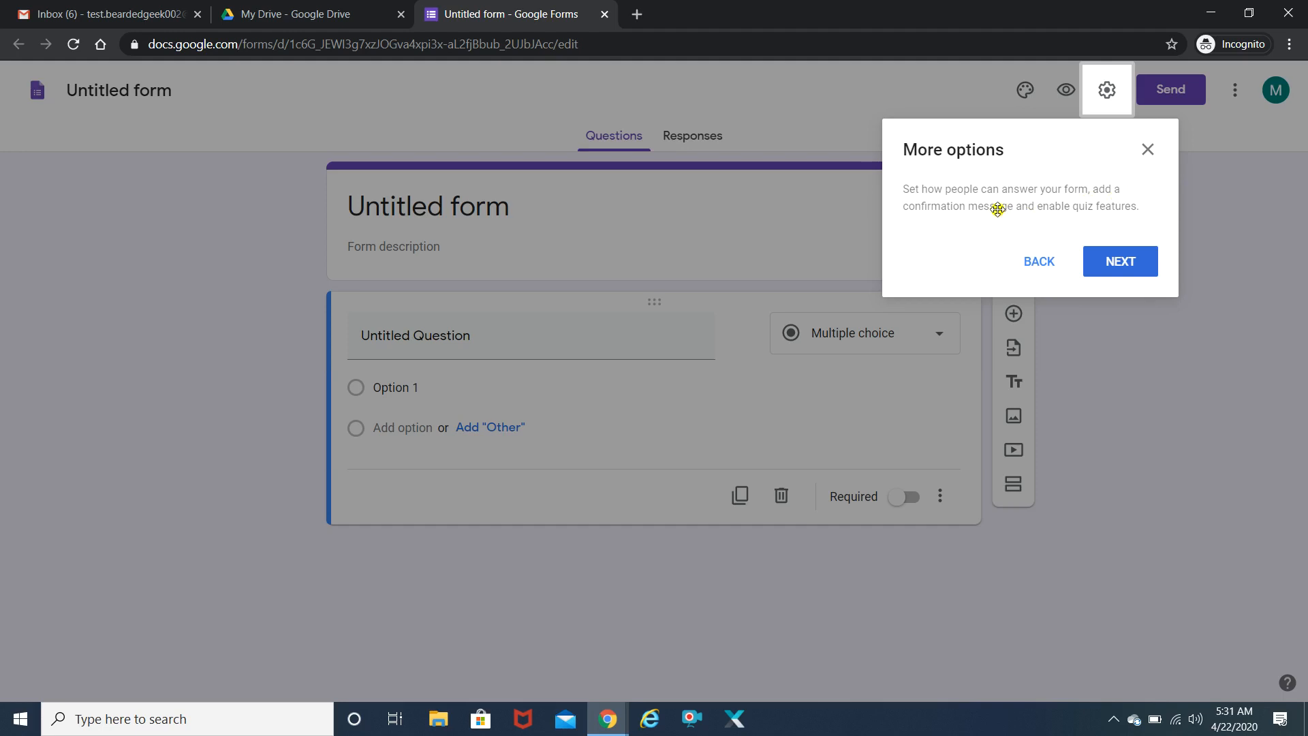
{"action": "left_click", "coordinate": [1125, 265]}
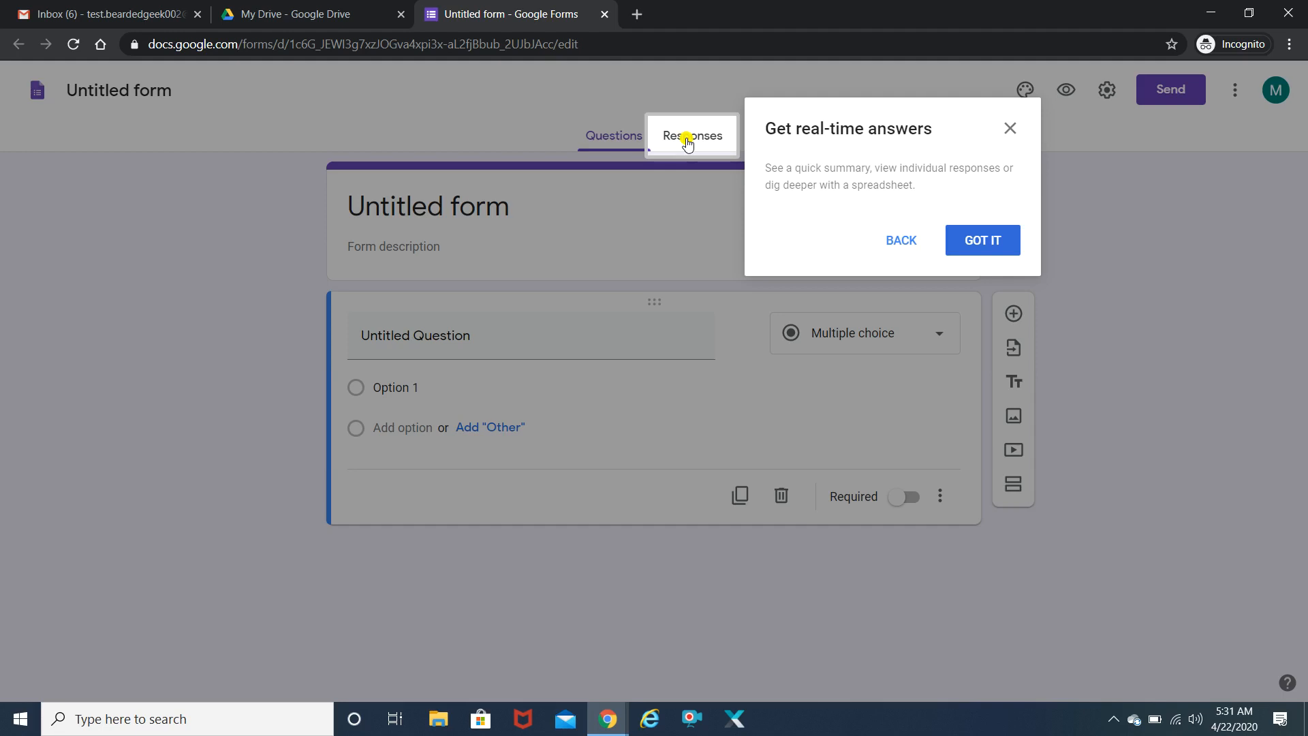
{"action": "left_click", "coordinate": [985, 244]}
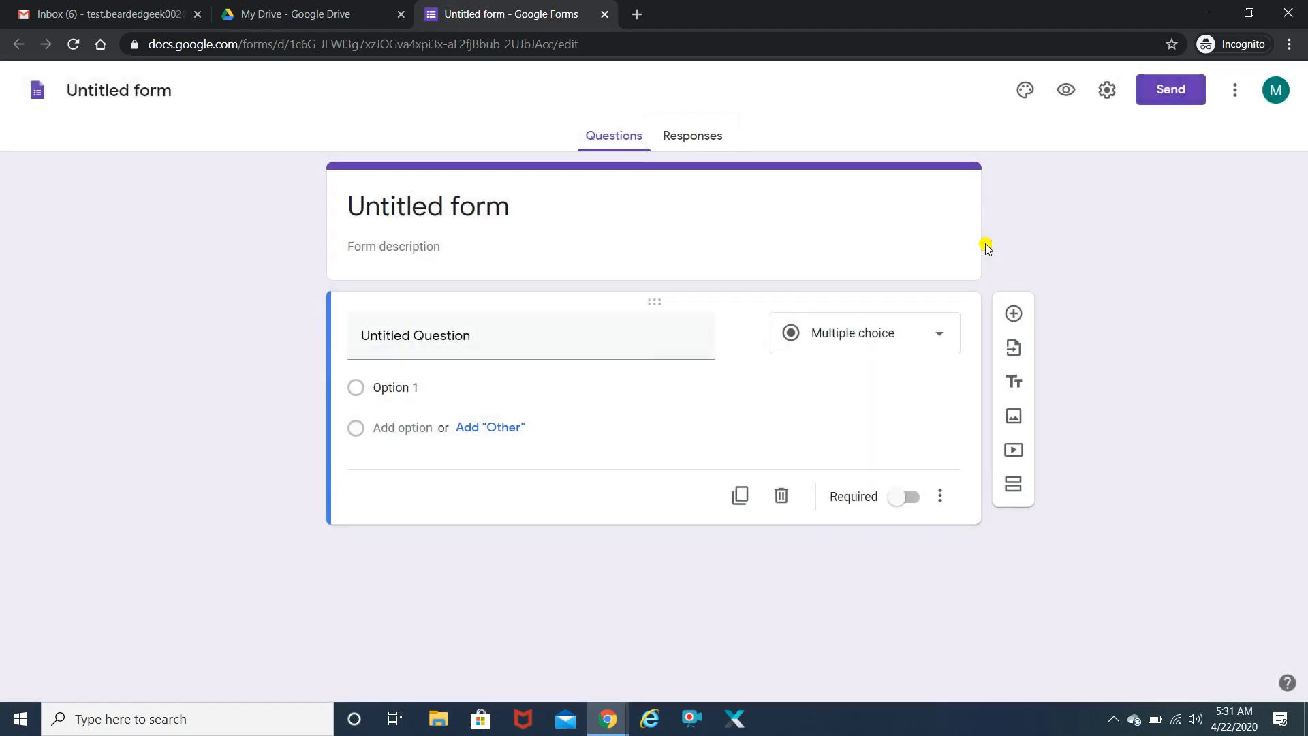
- Retitle the form 'Survey Form 1' and type the lockdown description
{"action": "left_click", "coordinate": [442, 203]}
{"action": "left_click", "coordinate": [442, 203]}
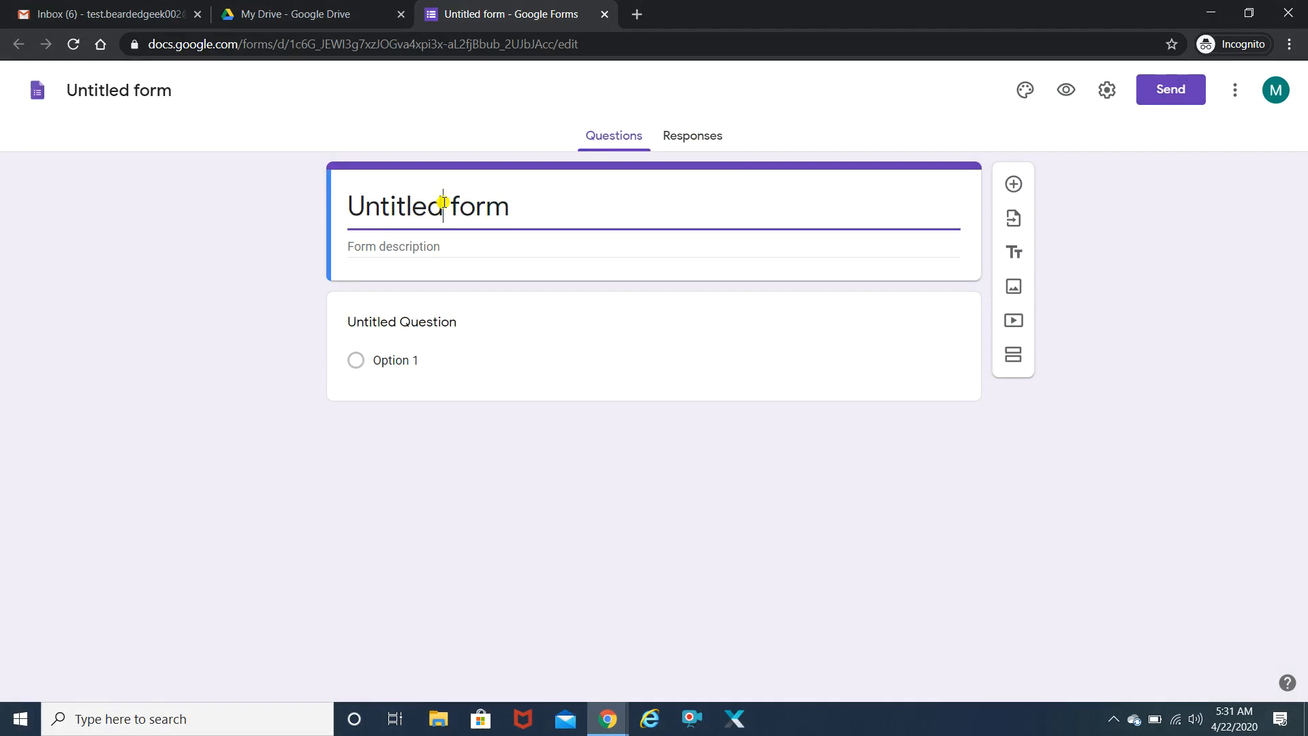
{"action": "left_click_drag", "start_coordinate": [516, 201], "coordinate": [332, 198]}
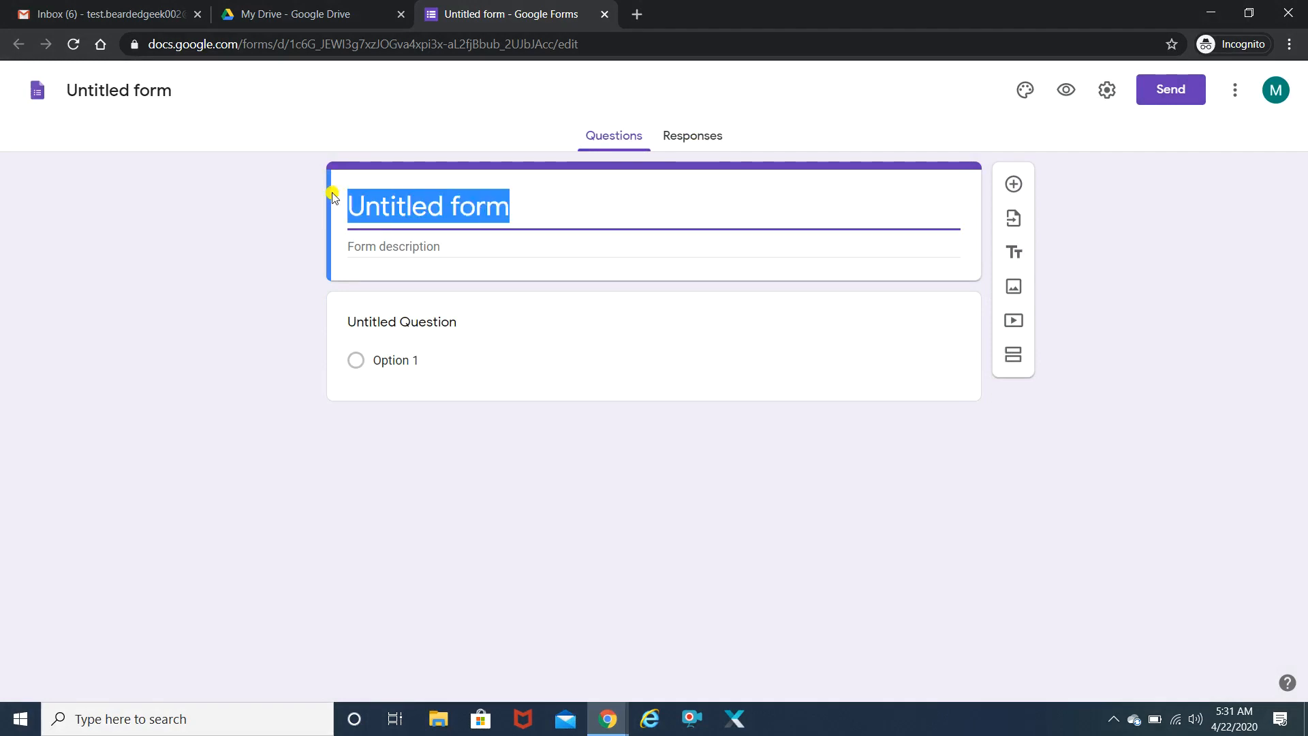
{"action": "type", "text": "Survey Form 1"}
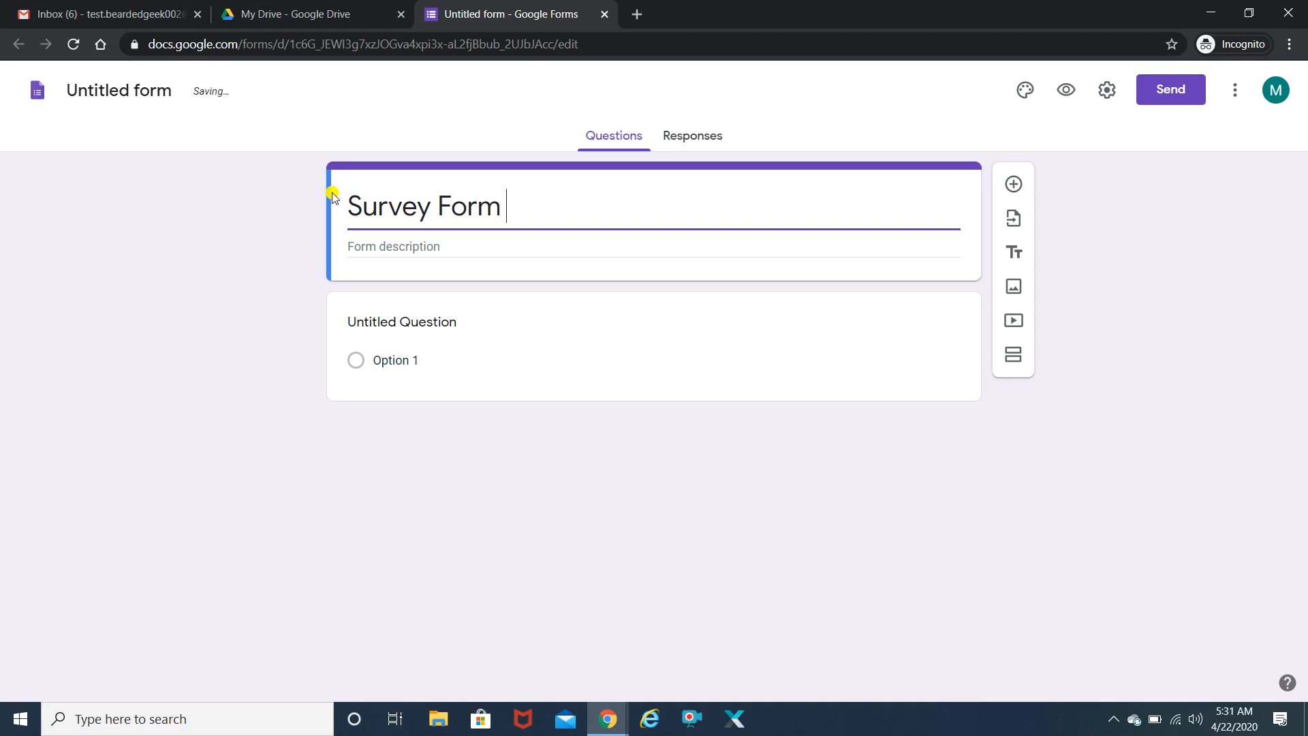
{"action": "left_click", "coordinate": [480, 244]}
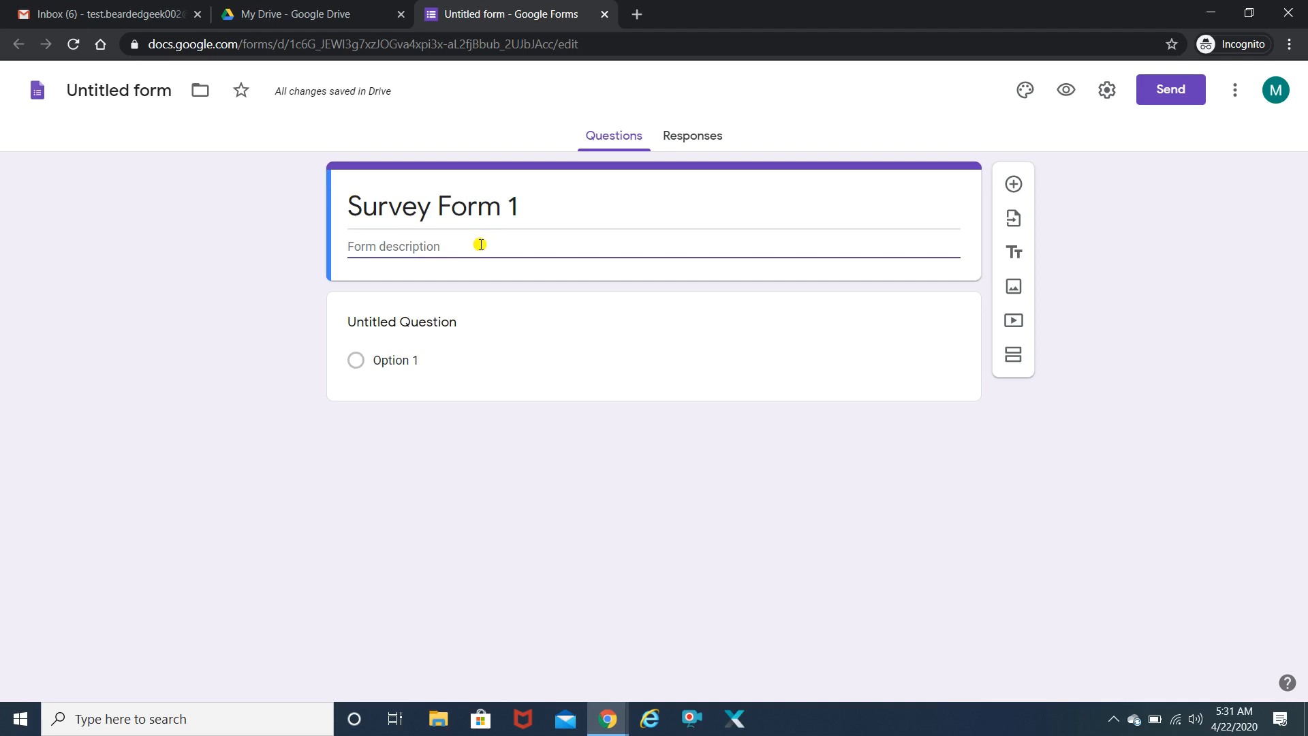
{"action": "type", "text": "How are you holding"}
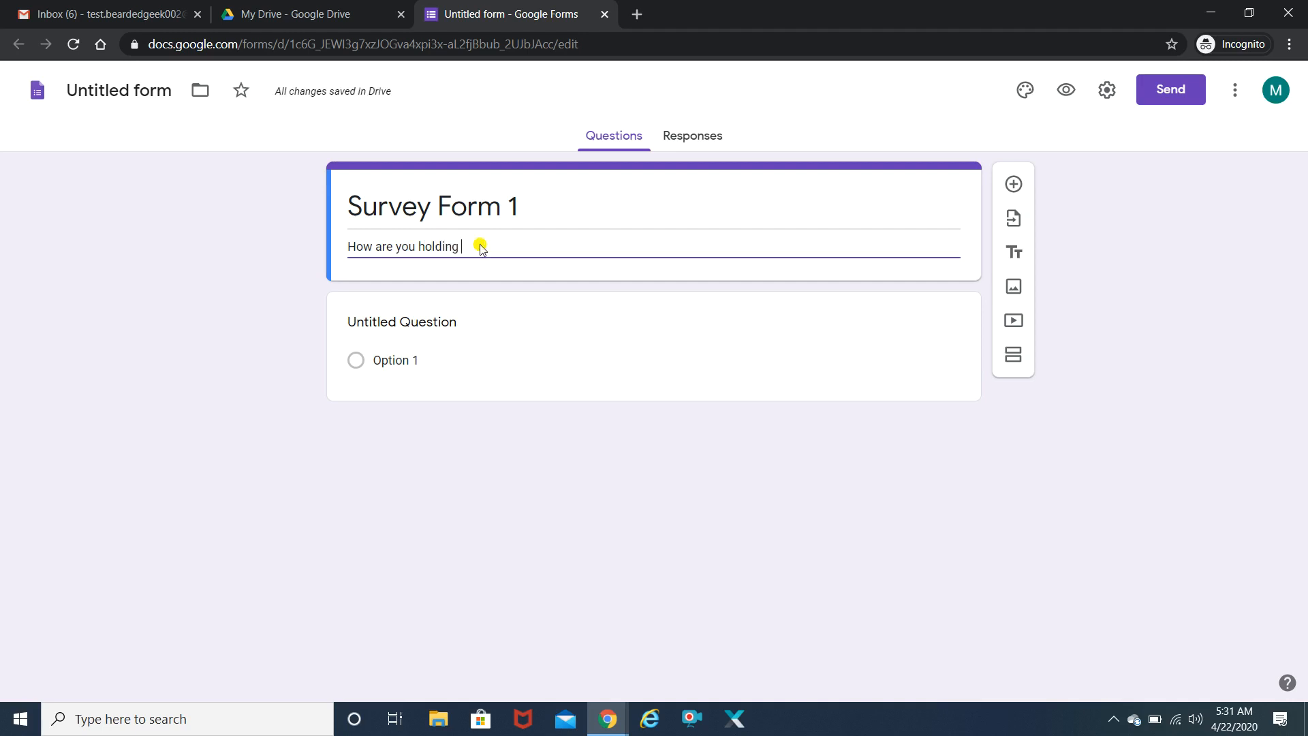
{"action": "type", "text": " up with the lockdown?"}
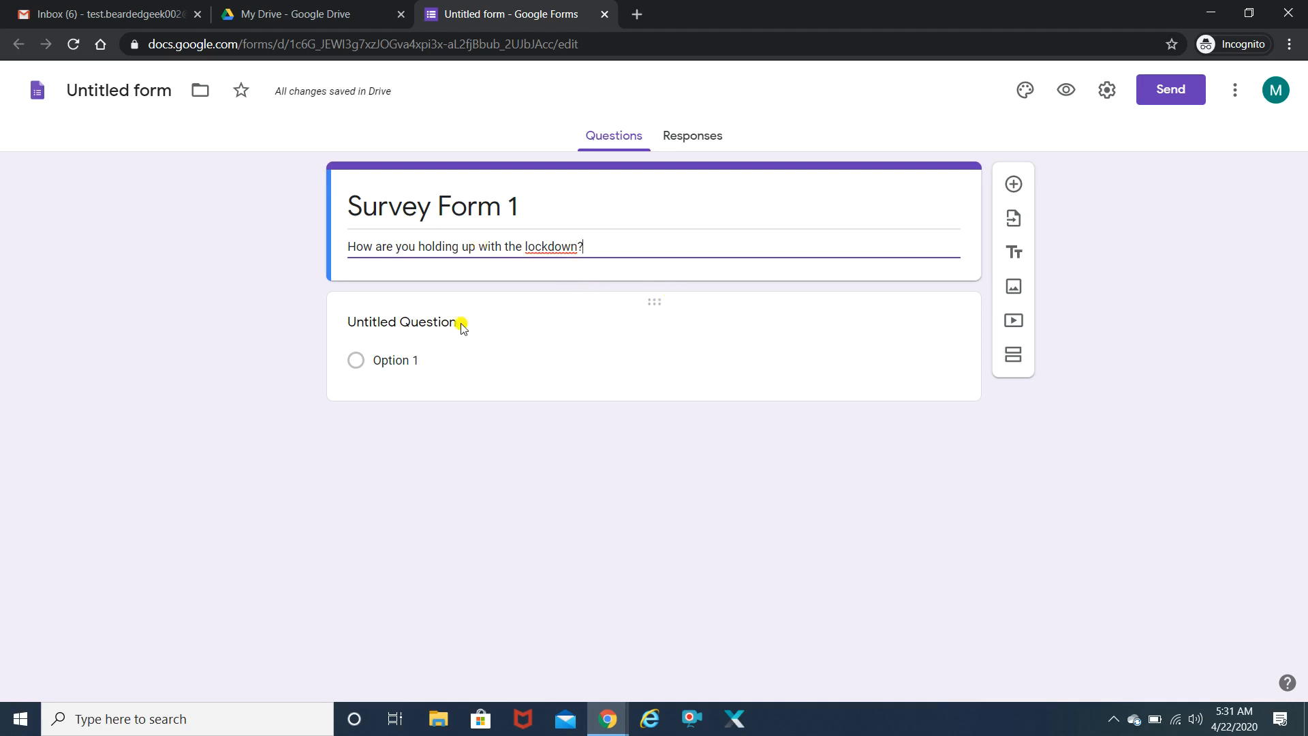
- Ask 'What is the 1st thing you are going to do after the lockdown?' with choices Eat Pizza, Go for Party, Watch a Movie in a theatre, Other
{"action": "left_click", "coordinate": [420, 320]}
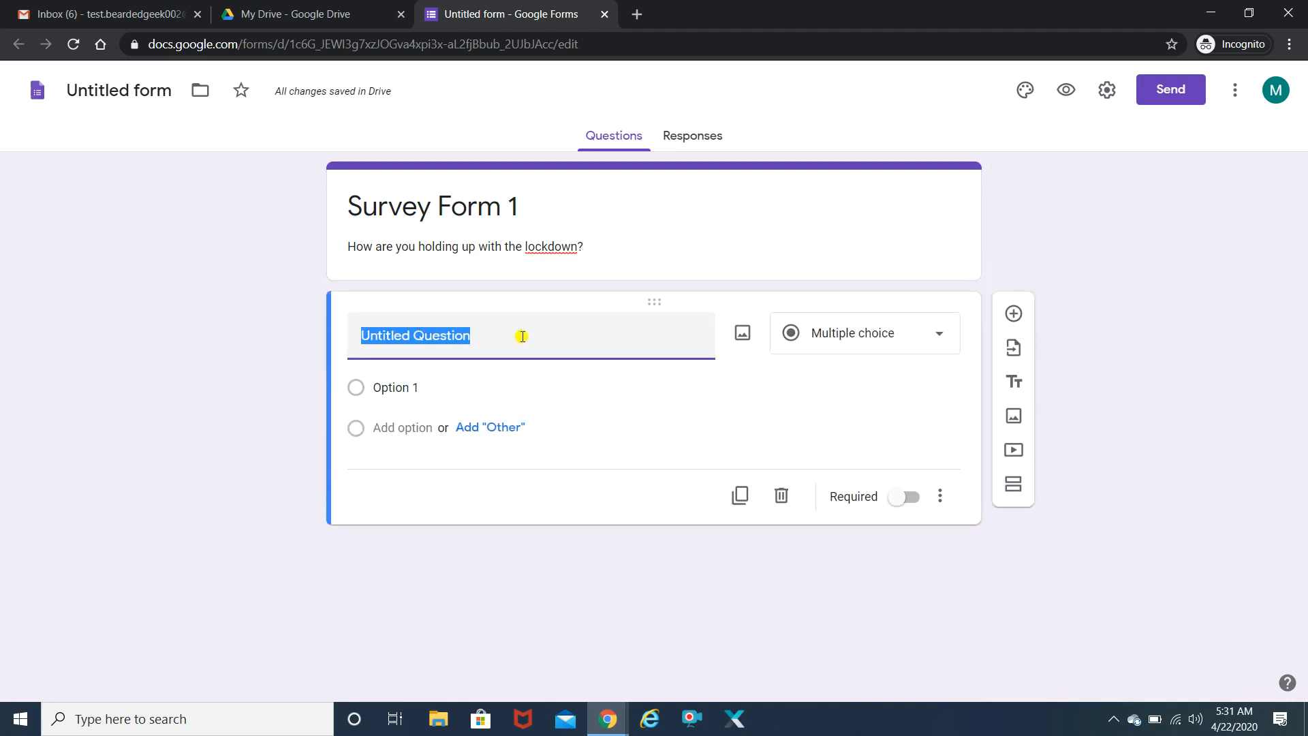
{"action": "type", "text": "What "}
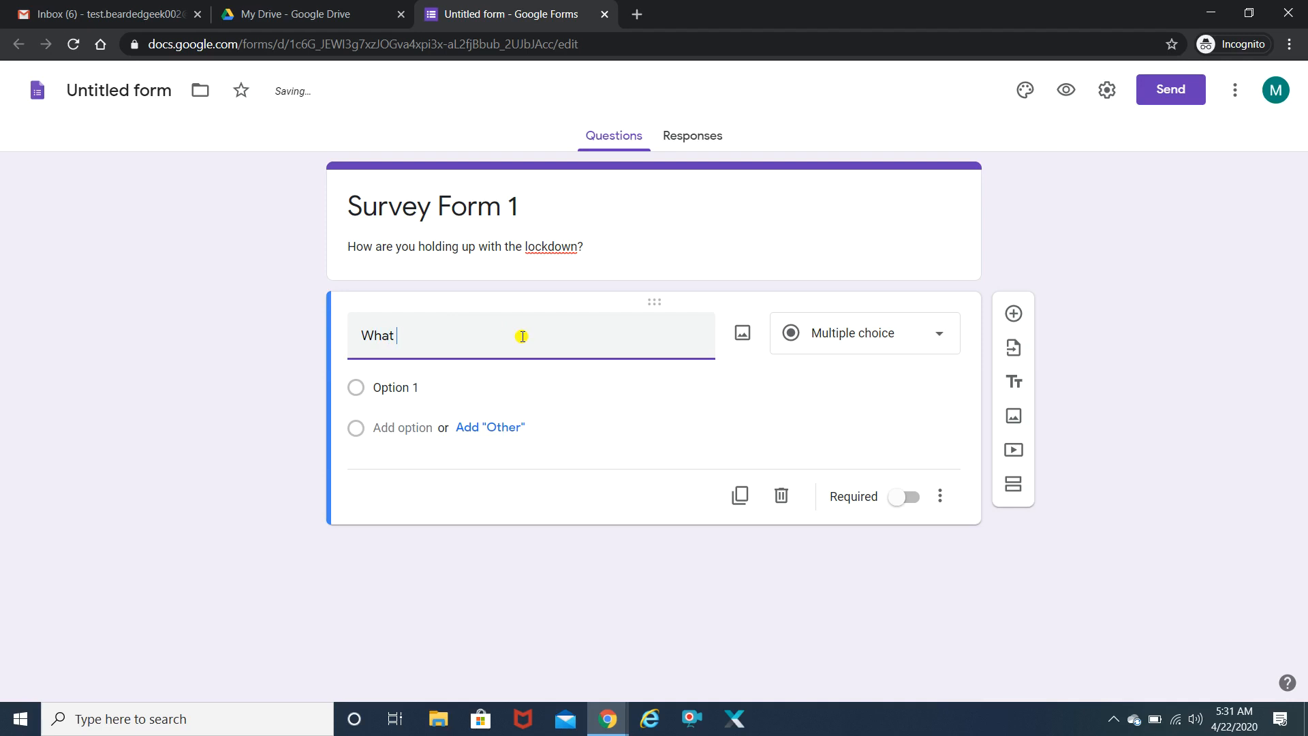
{"action": "type", "text": "is the 1st thing you are going"}
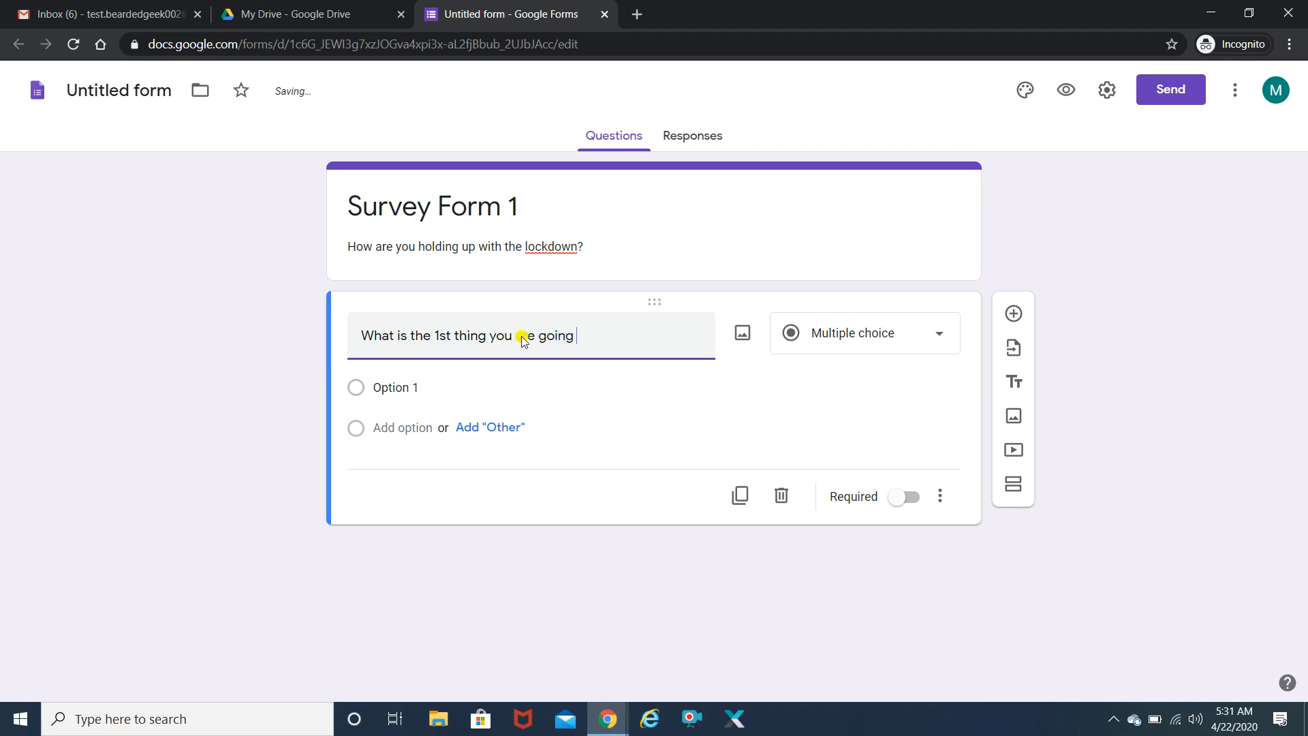
{"action": "type", "text": " to do after the lockdown"}
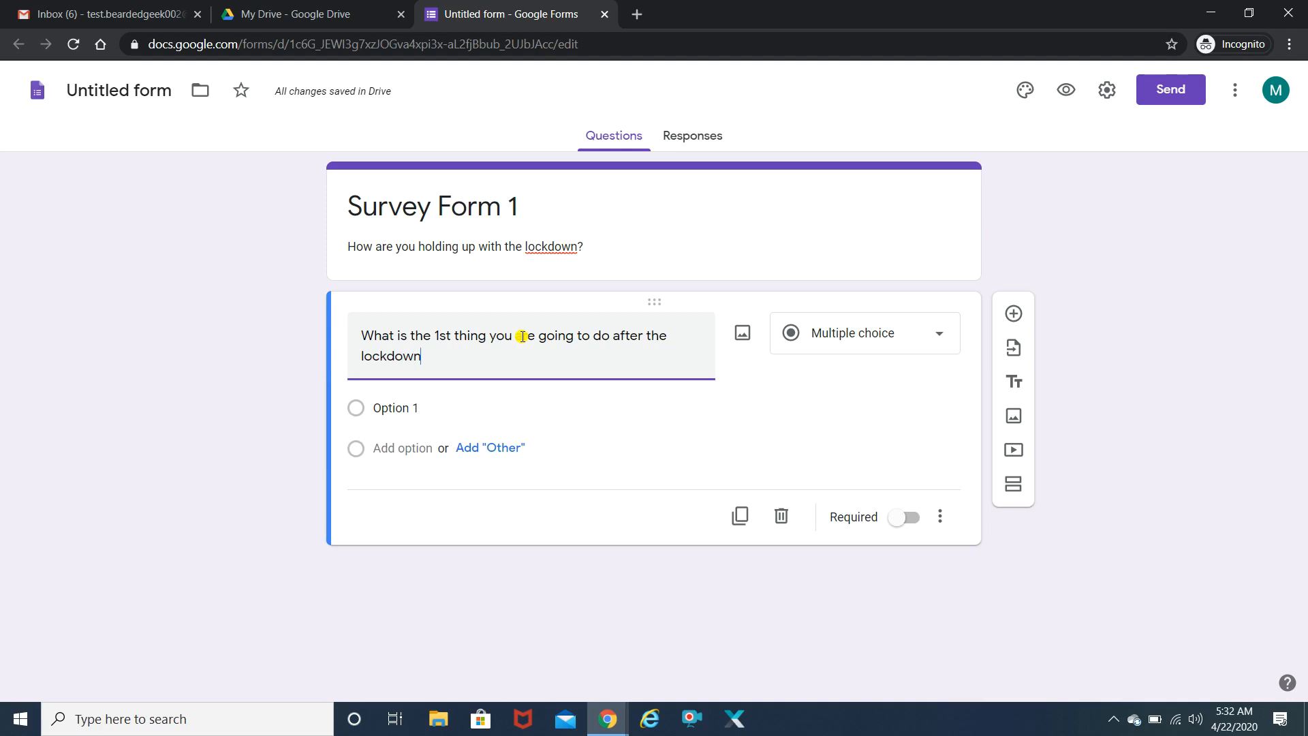
{"action": "type", "text": "?"}
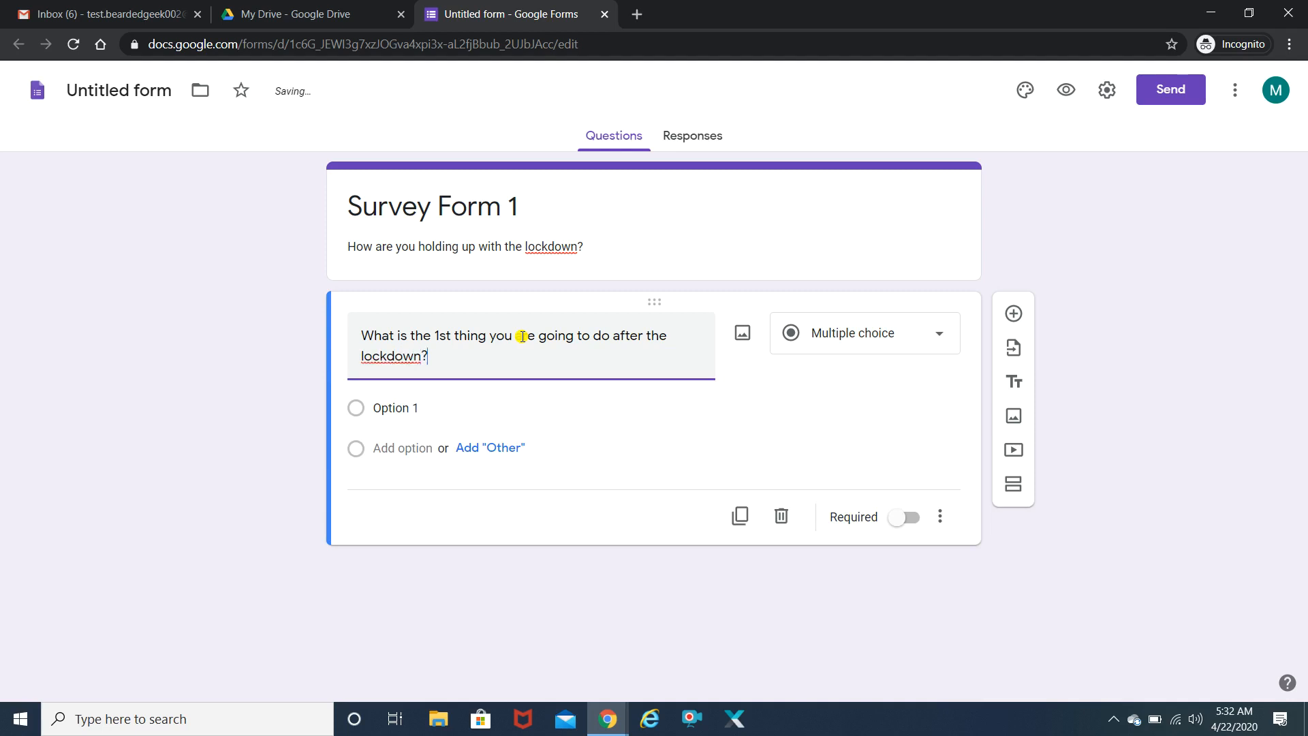
{"action": "left_click", "coordinate": [401, 408]}
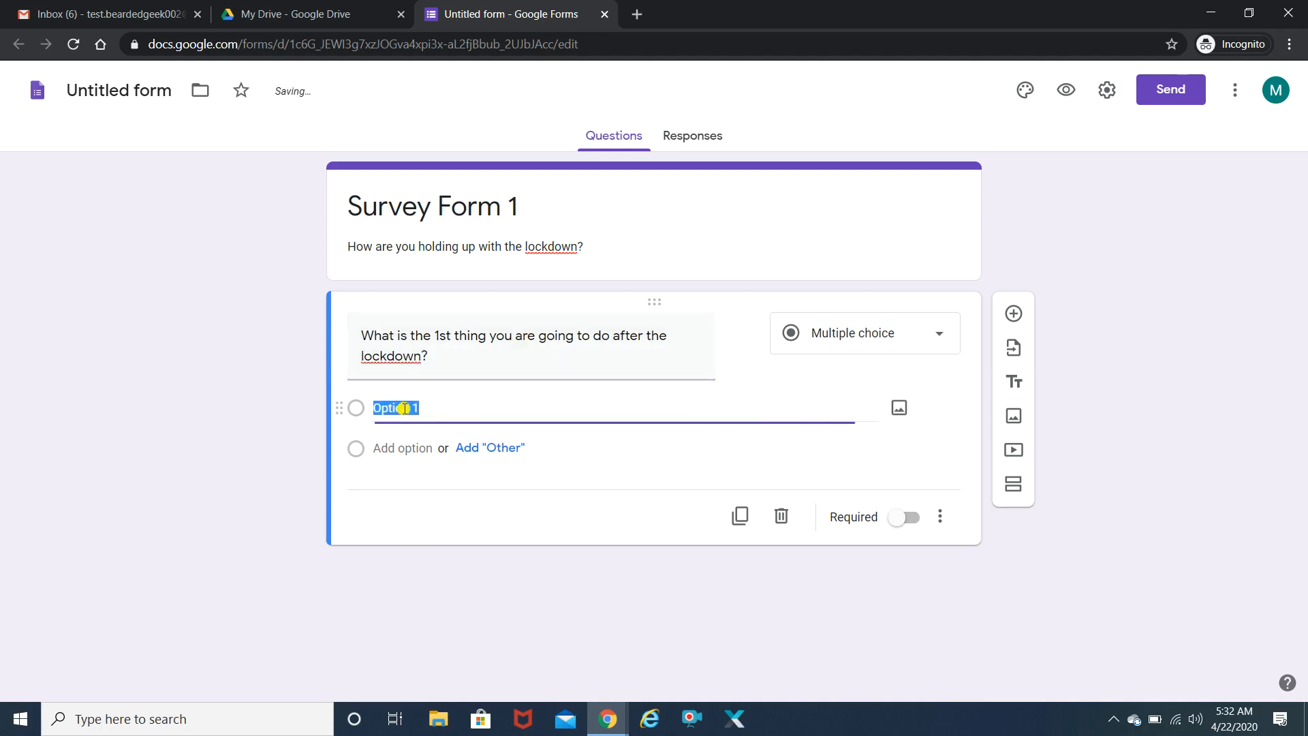
{"action": "type", "text": "E"}
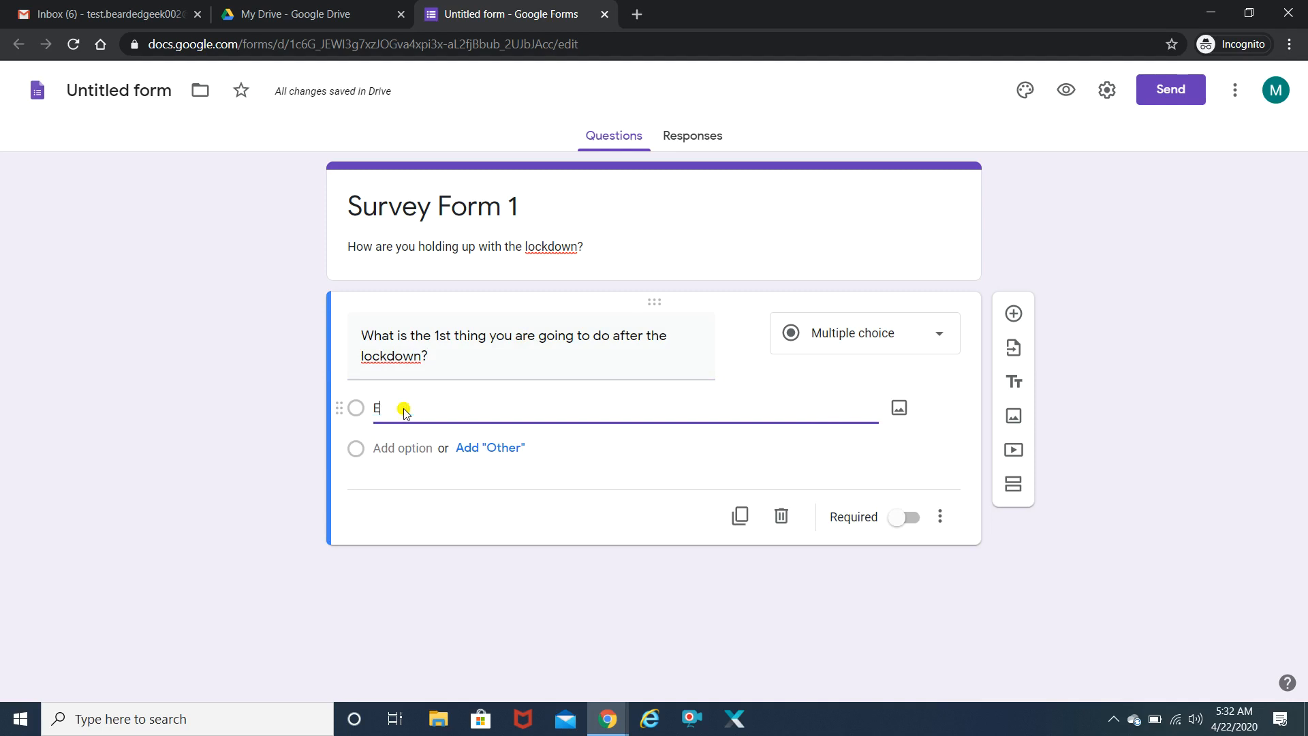
{"action": "type", "text": "at Pizza"}
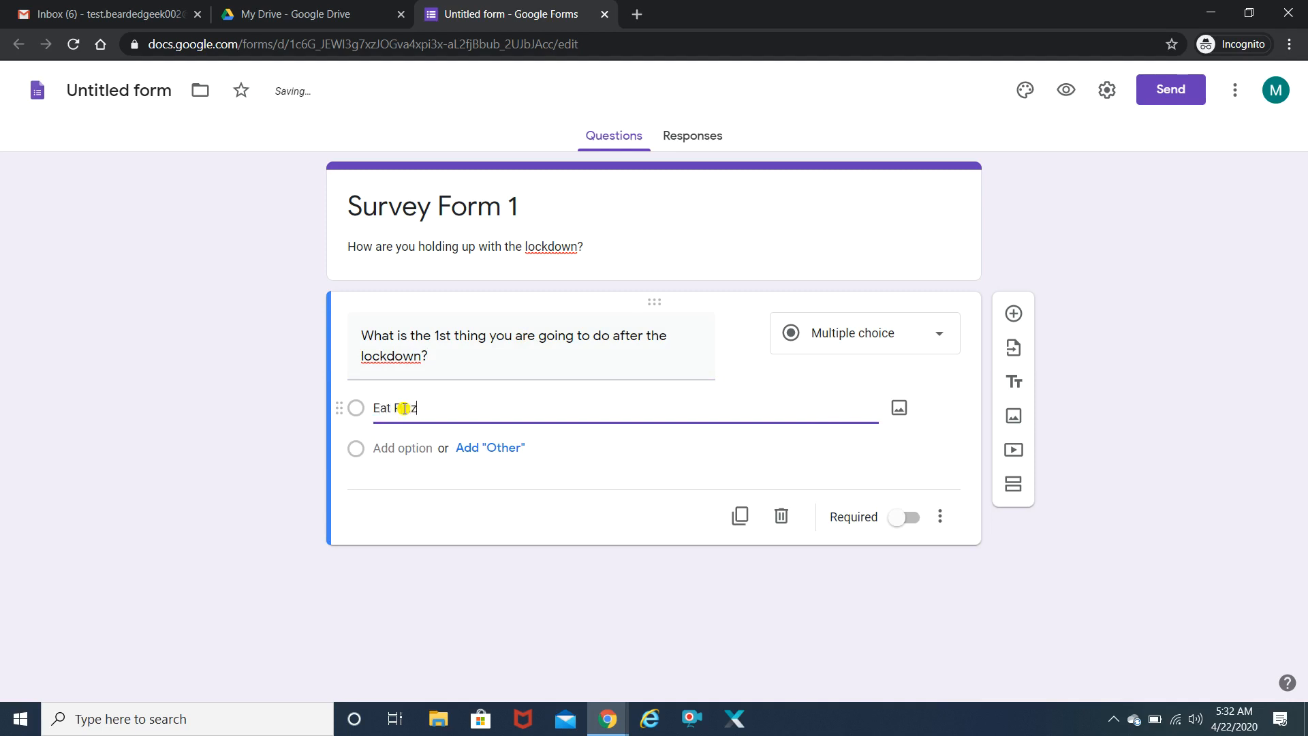
{"action": "left_click", "coordinate": [398, 455]}
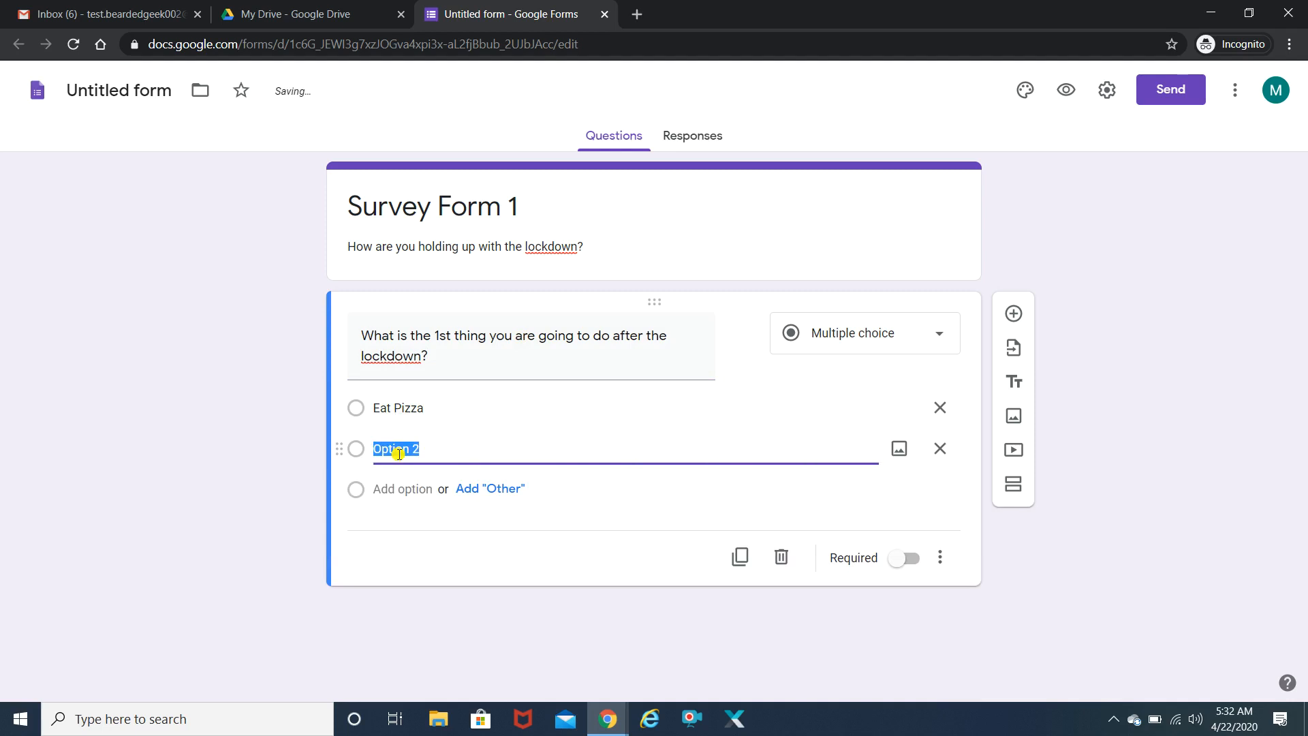
{"action": "type", "text": "Go for P"}
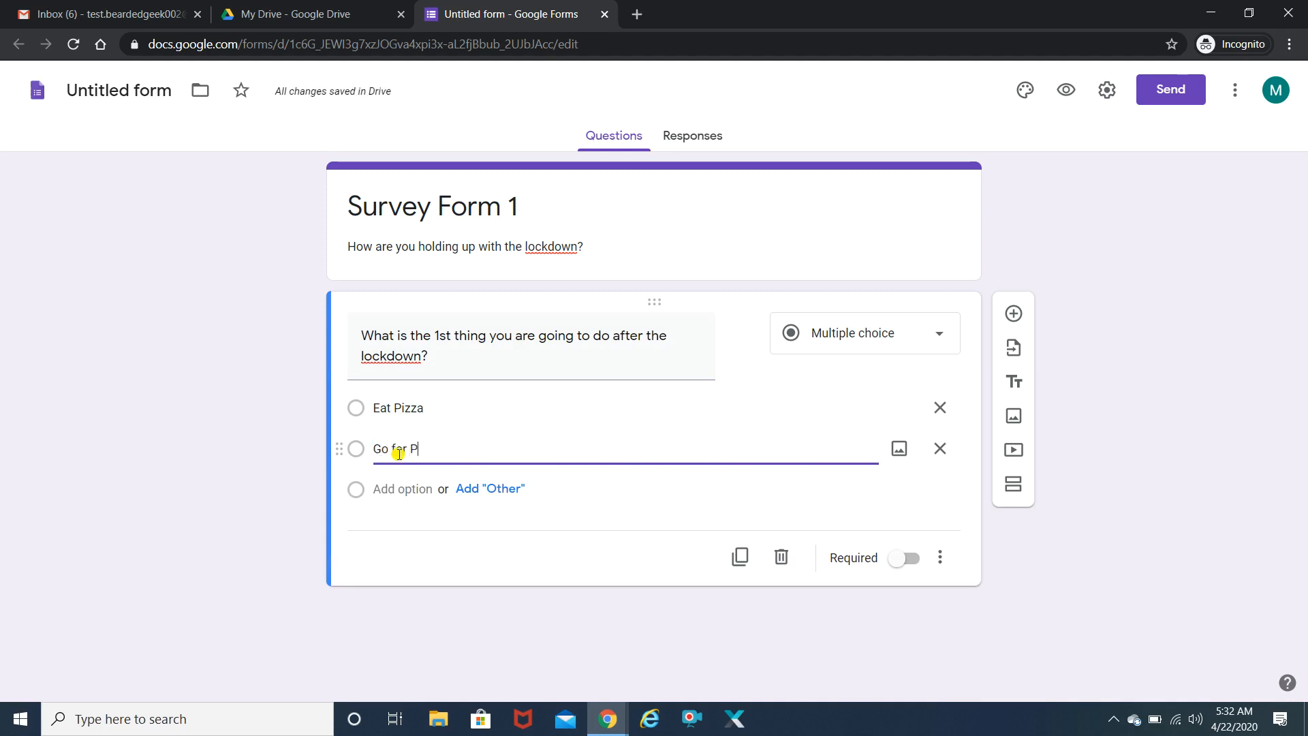
{"action": "type", "text": "arty"}
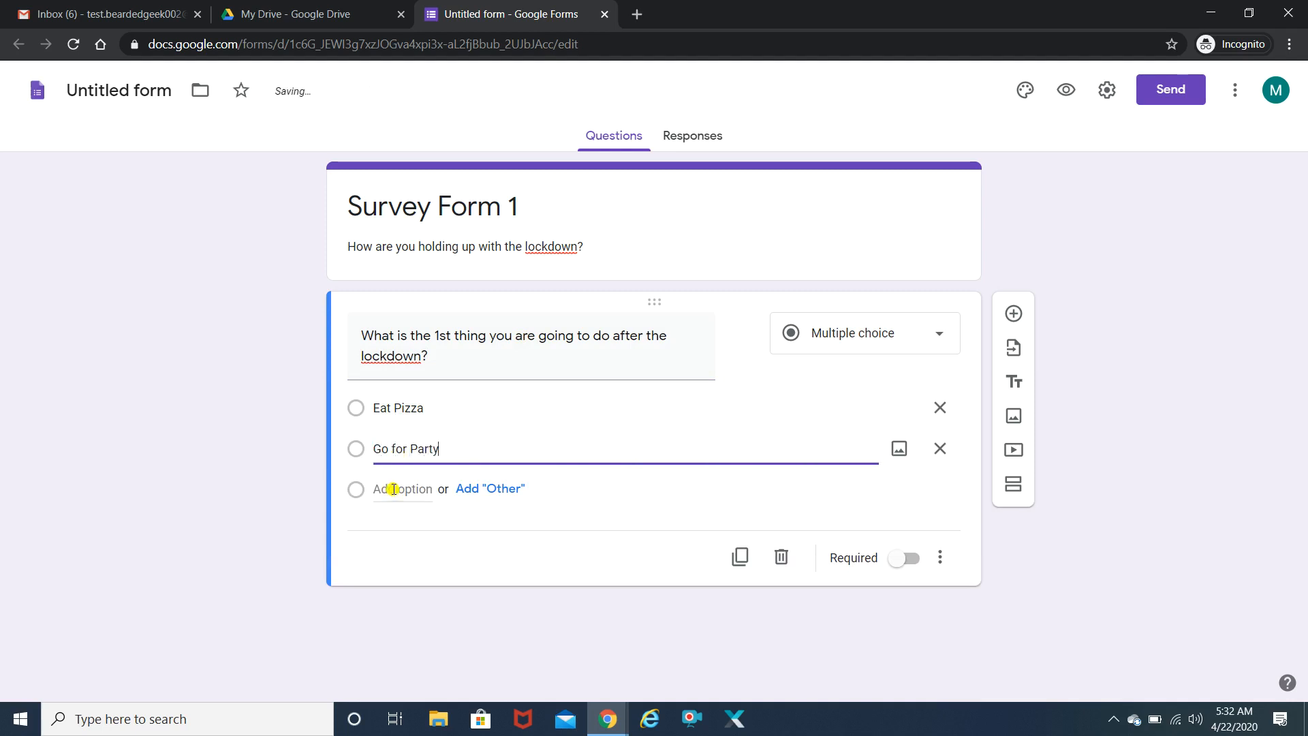
{"action": "left_click", "coordinate": [395, 488]}
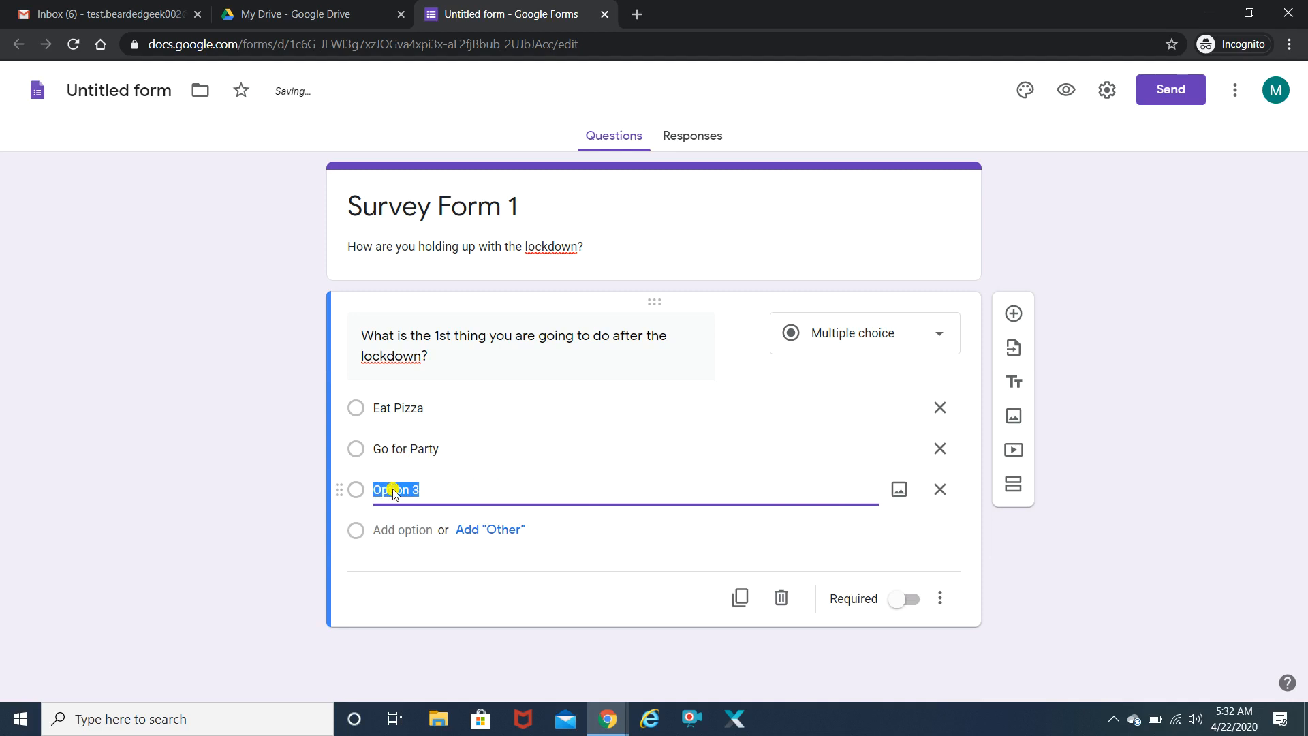
{"action": "type", "text": "Wa"}
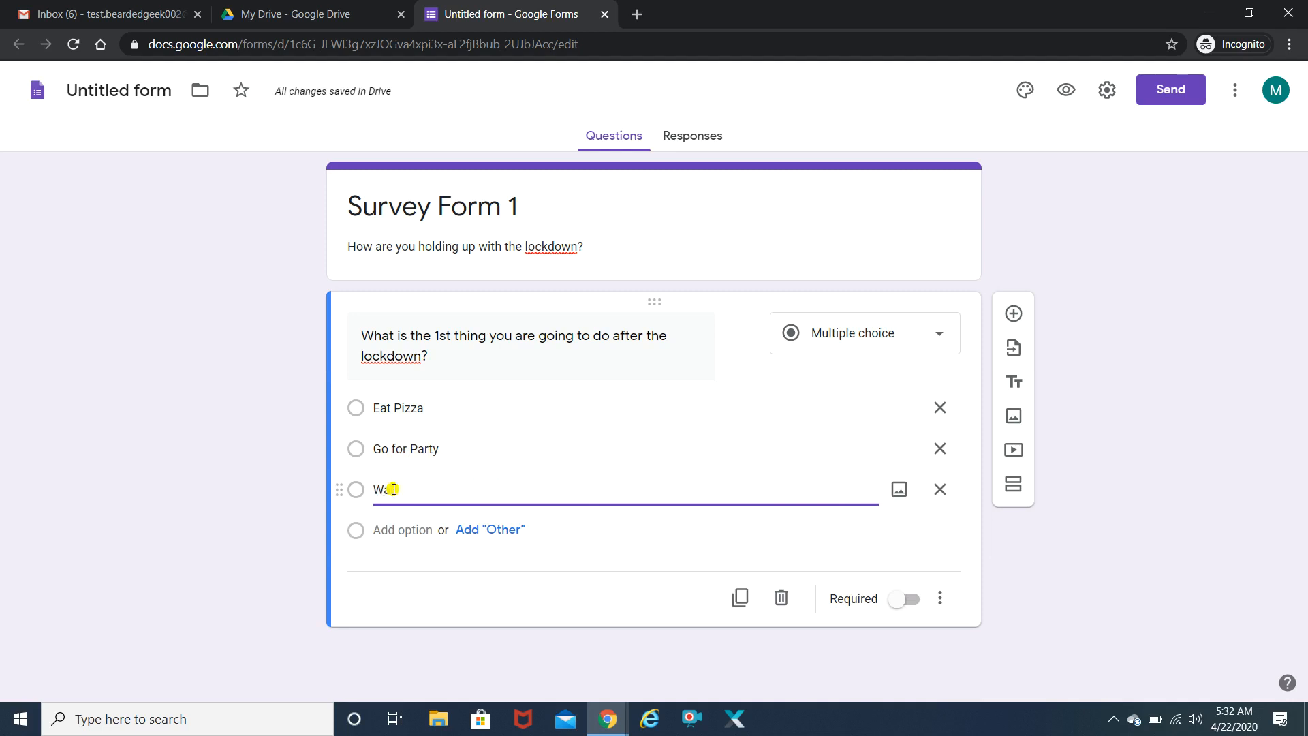
{"action": "type", "text": "tch a M"}
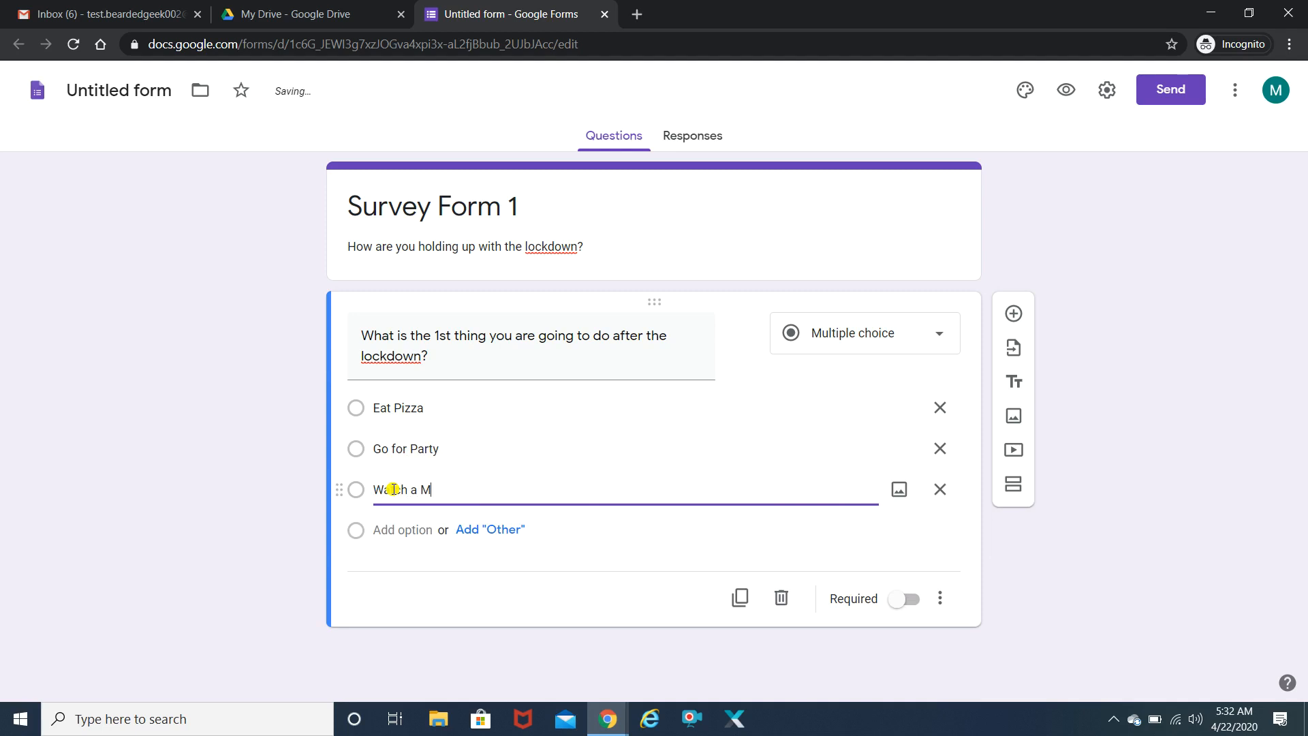
{"action": "type", "text": "ovie in a t"}
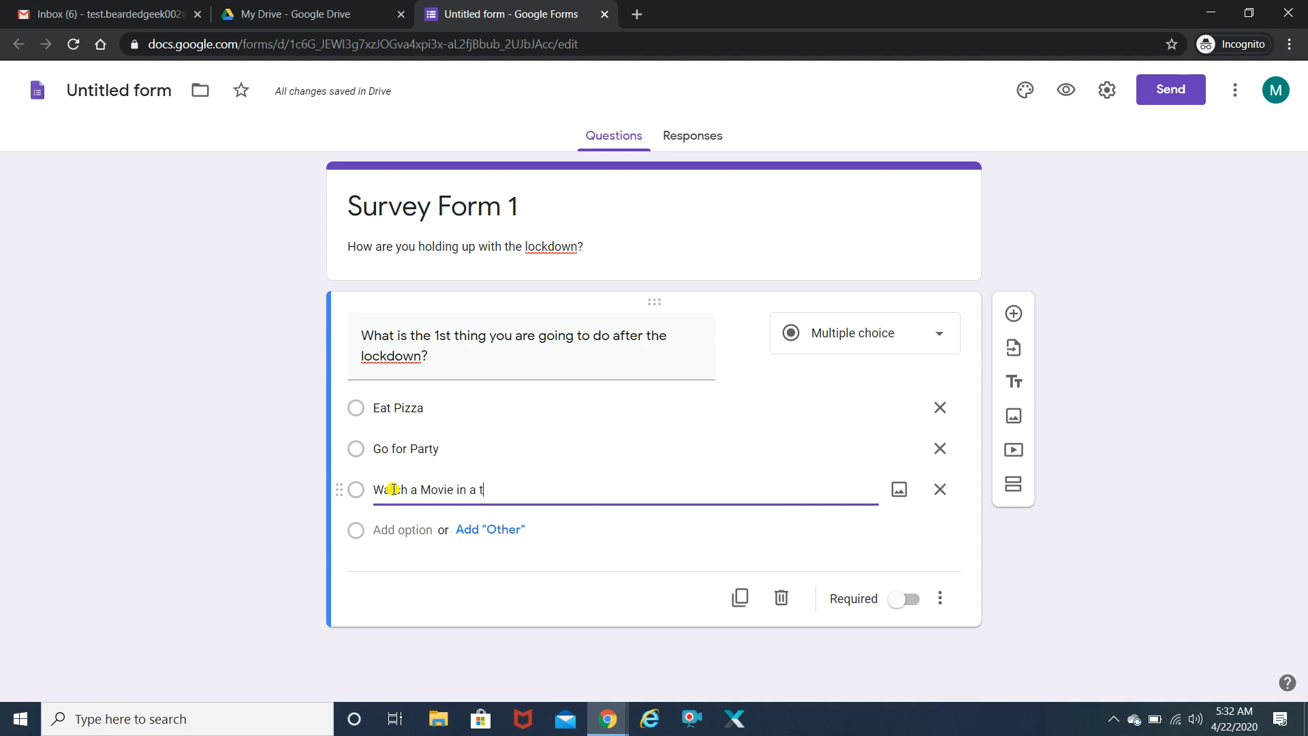
{"action": "type", "text": "heatre"}
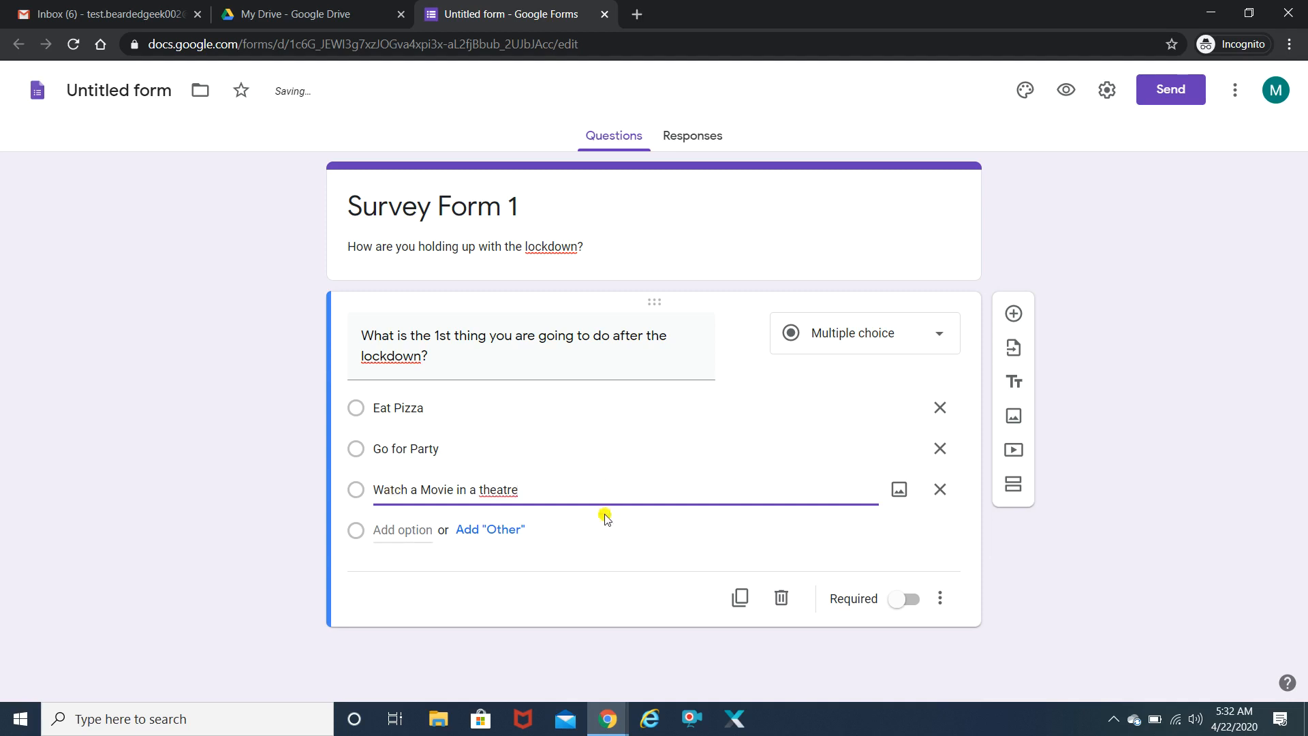
{"action": "left_click", "coordinate": [505, 530]}
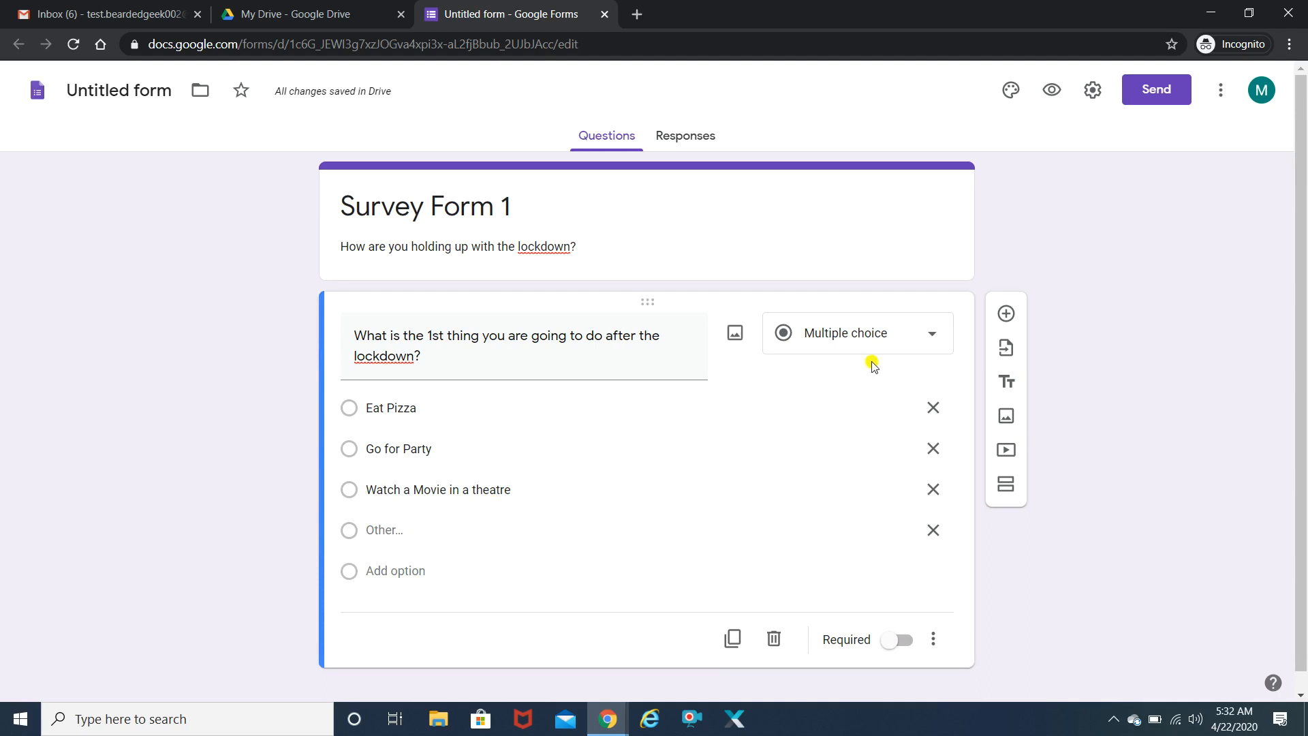
- Browse the question types, keeping the first question as multiple choice
{"action": "left_click", "coordinate": [897, 342]}
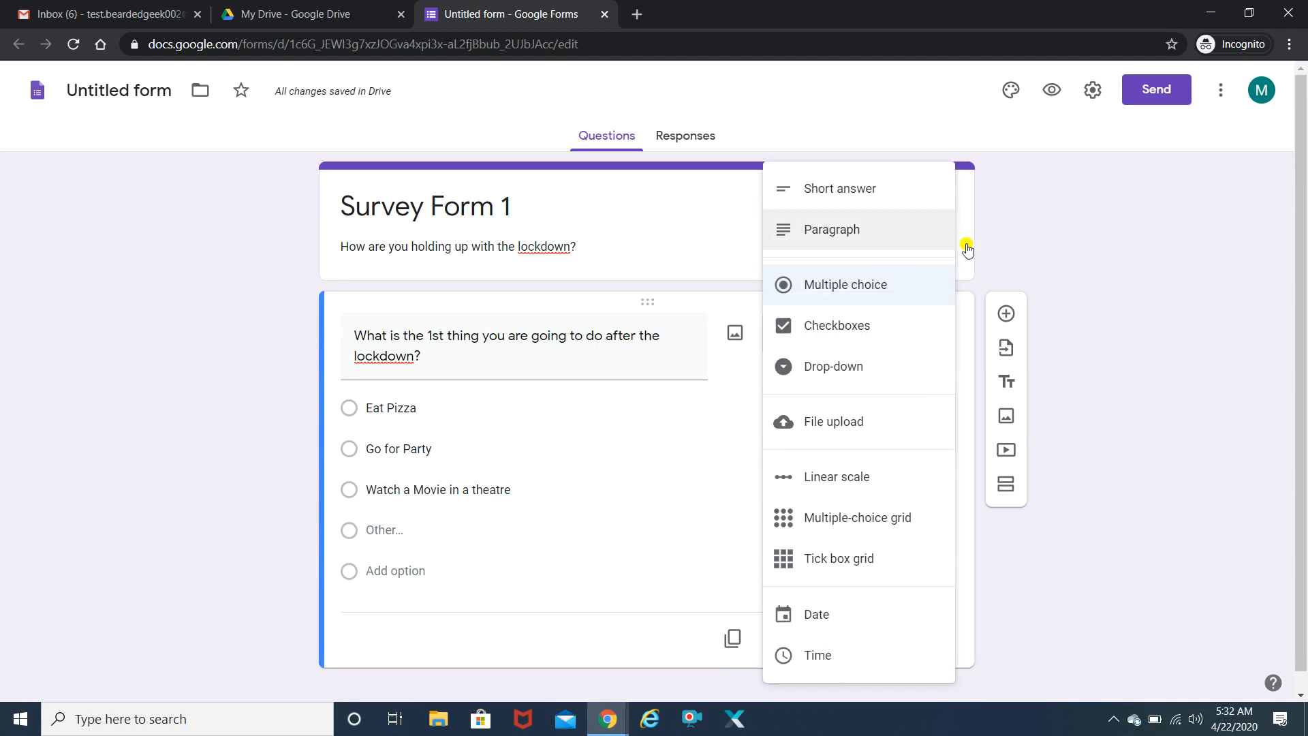
{"action": "left_click", "coordinate": [1105, 284]}
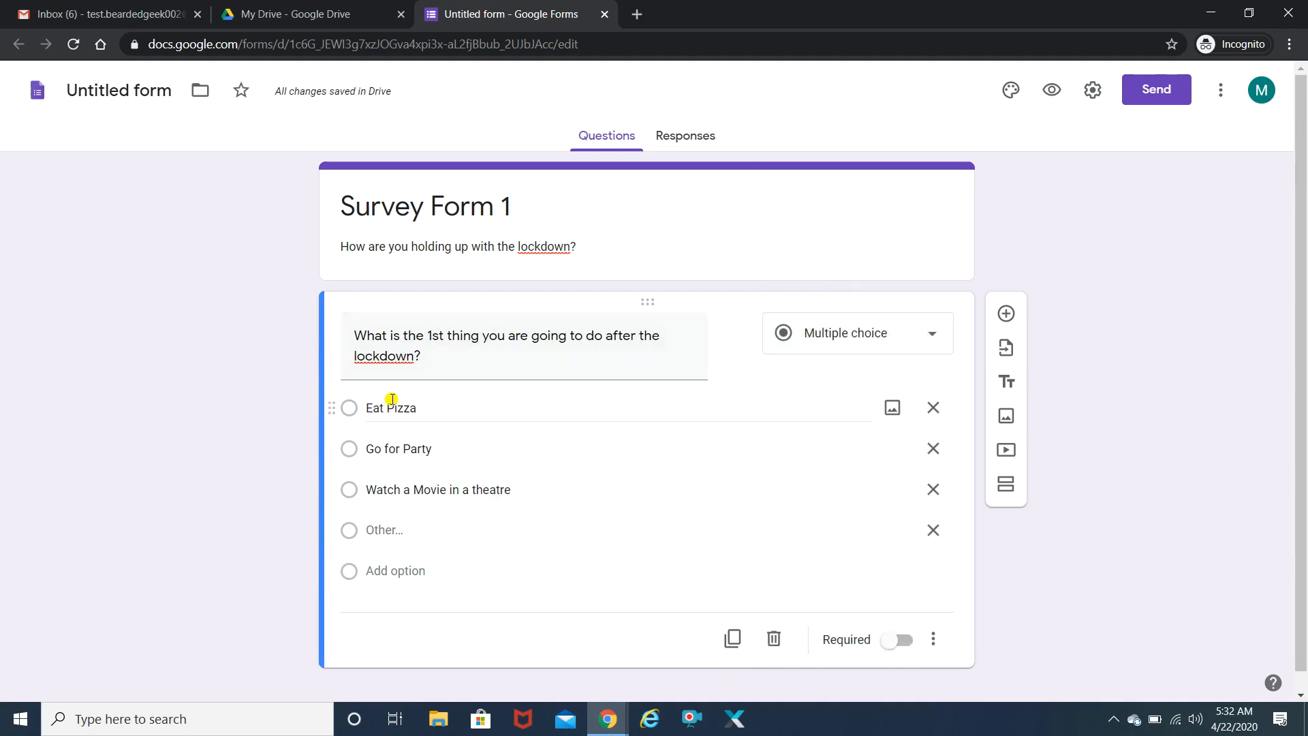
{"action": "left_click", "coordinate": [348, 409]}
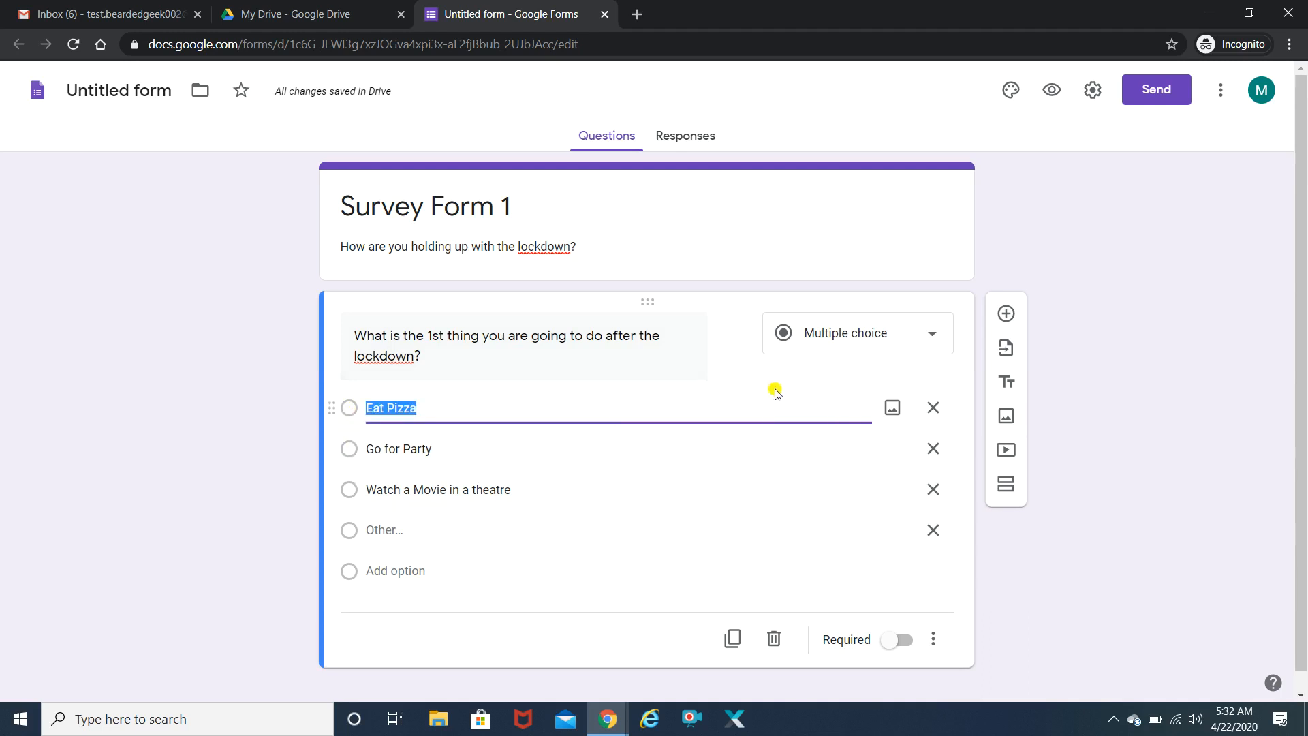
{"action": "left_click", "coordinate": [940, 333]}
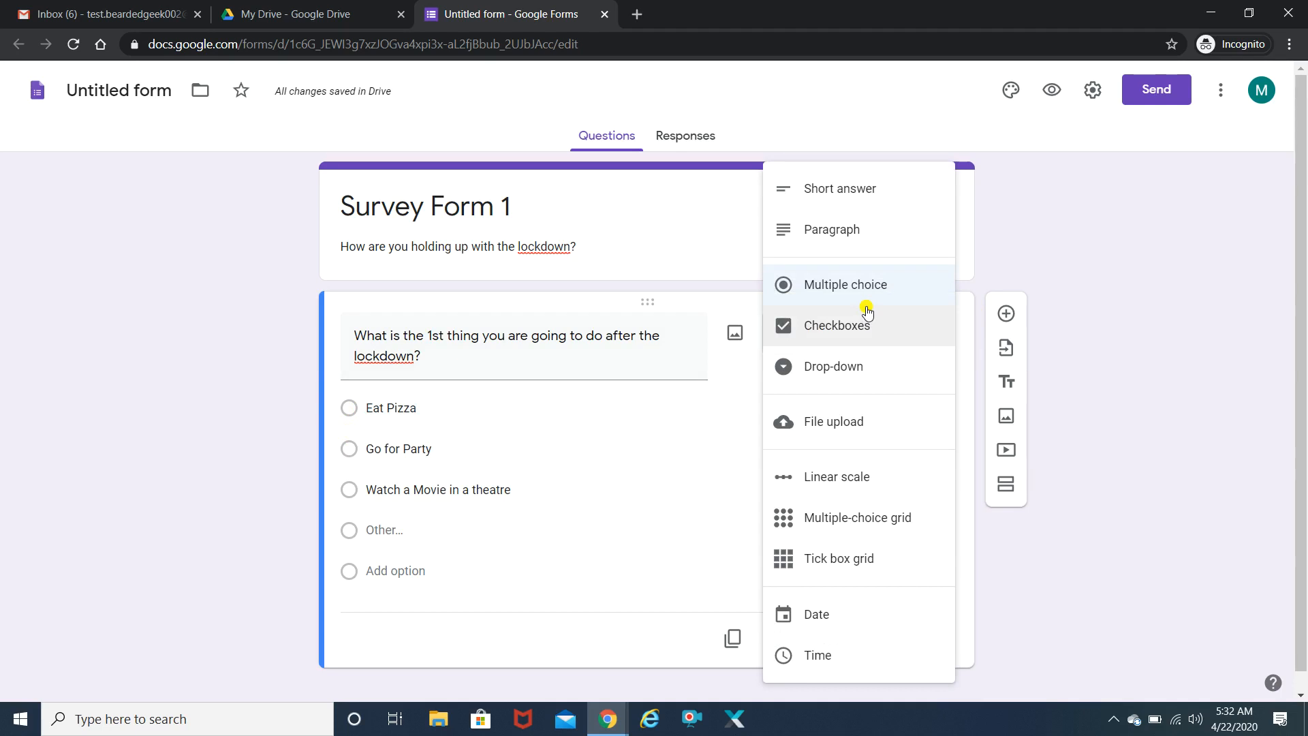
{"action": "left_click", "coordinate": [1209, 309]}
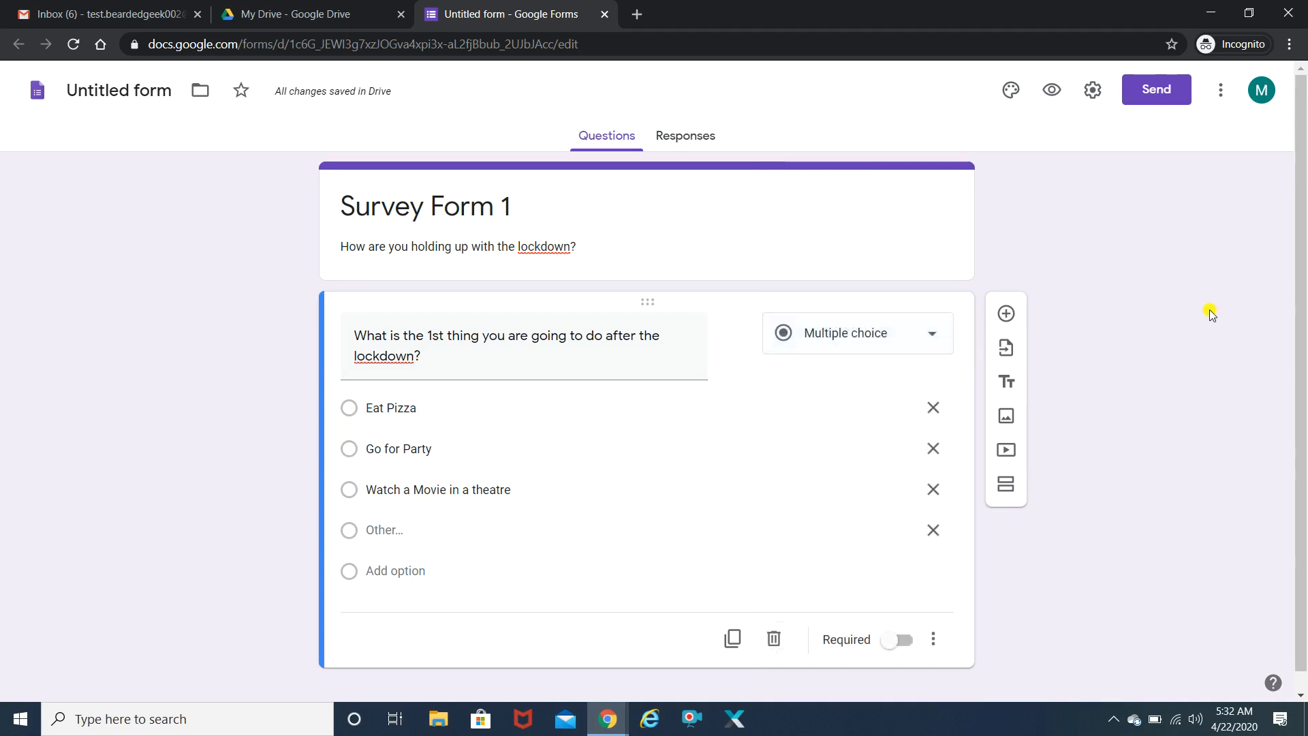
{"action": "scroll", "coordinate": [1267, 310], "scroll_direction": "down", "scroll_amount": 1}
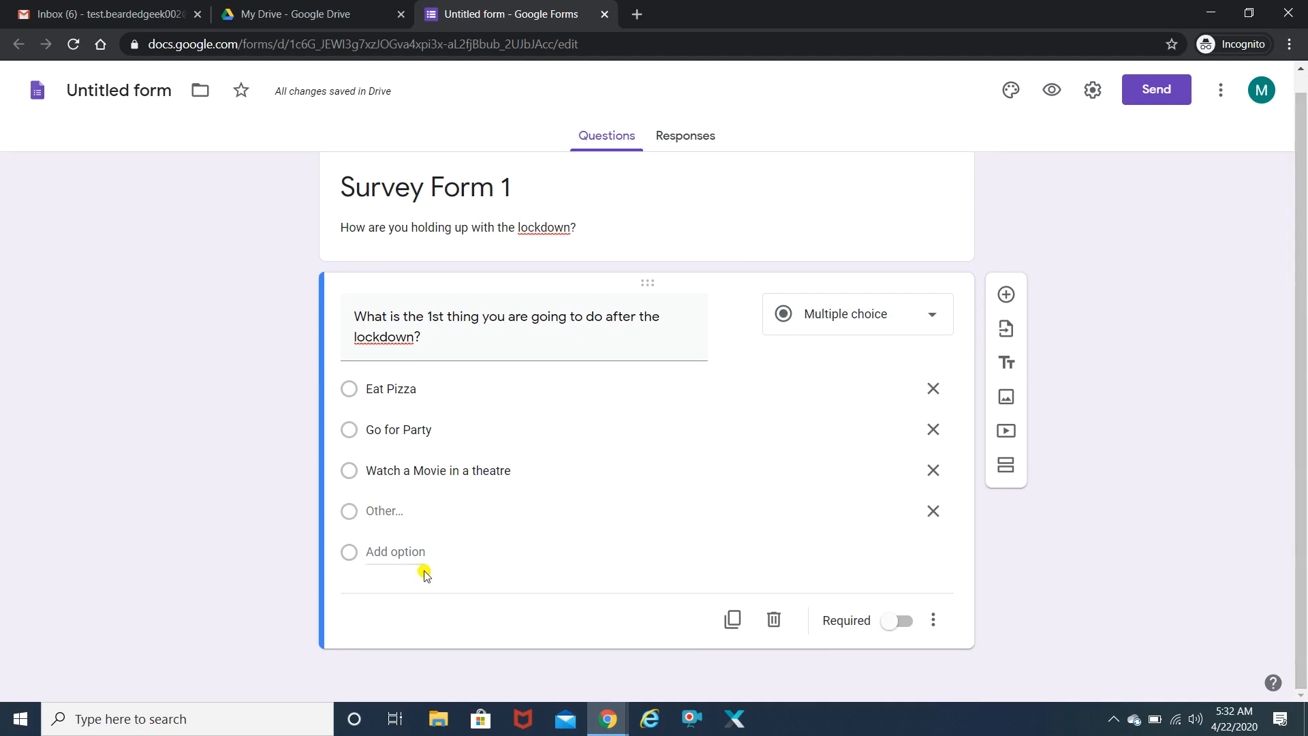
- Add the question 'Where will you visit 1st?' with choices Your workplace and Juhu beach
{"action": "left_click", "coordinate": [1006, 294]}
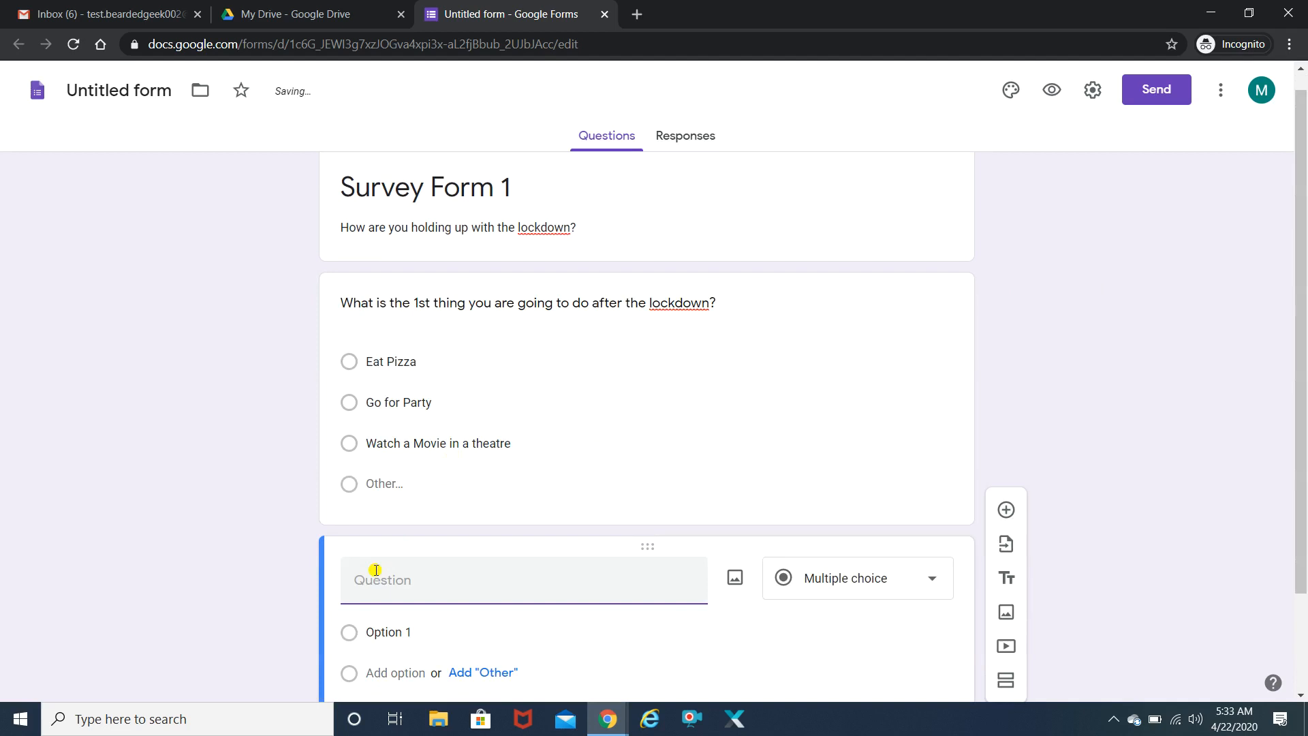
{"action": "type", "text": "Where will you visit 1"}
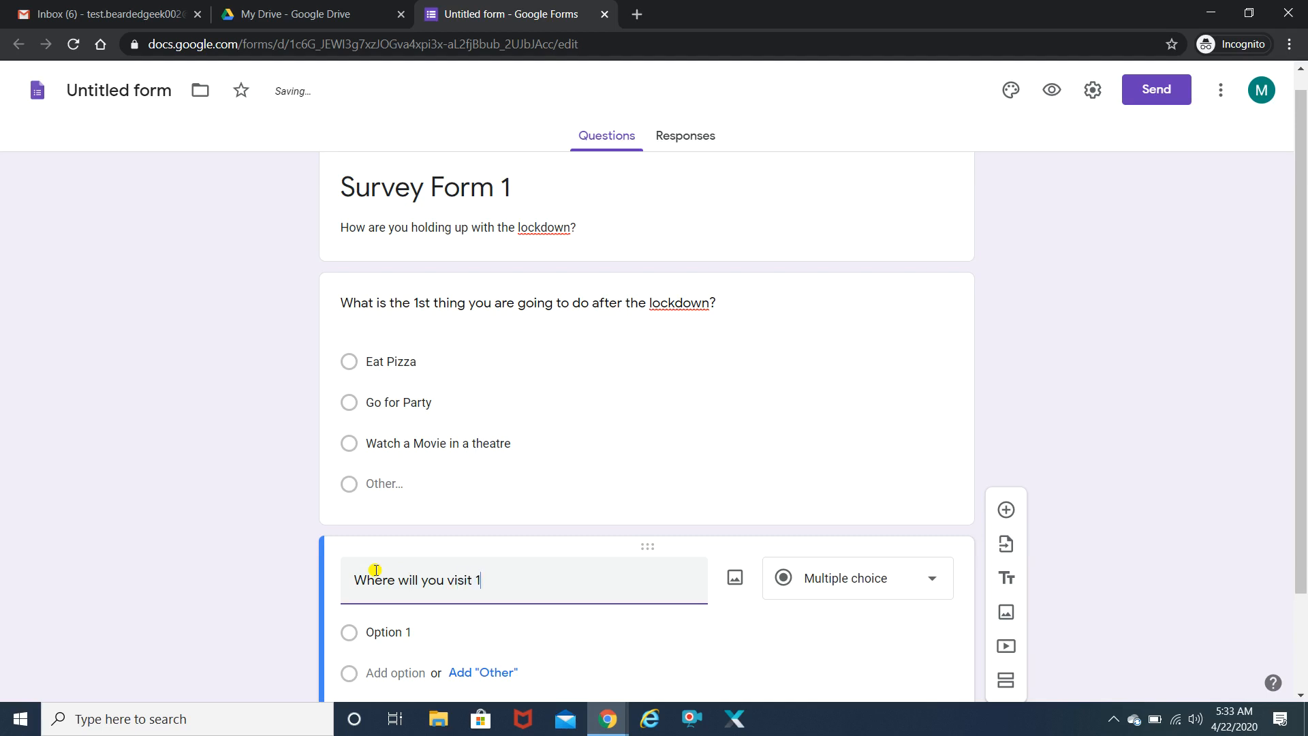
{"action": "type", "text": "st?"}
{"action": "left_click", "coordinate": [392, 631]}
{"action": "type", "text": "Your workplace"}
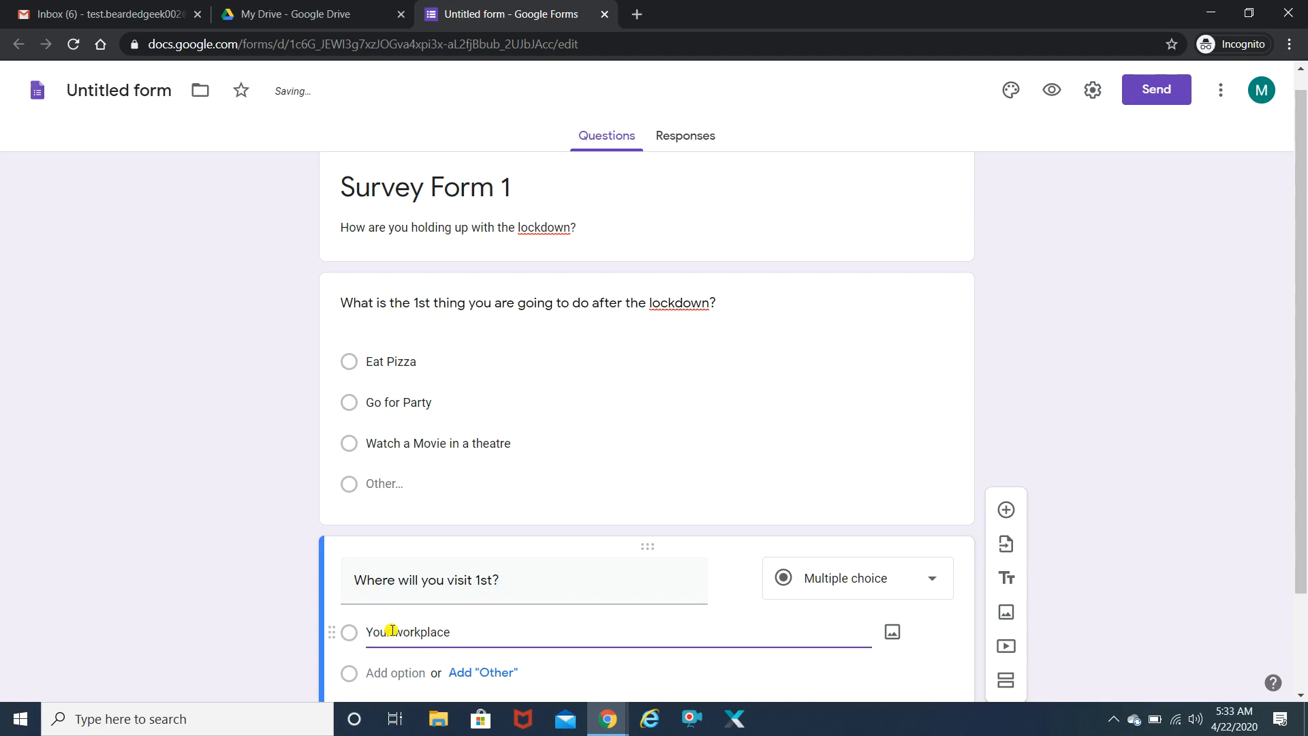
{"action": "left_click", "coordinate": [390, 672]}
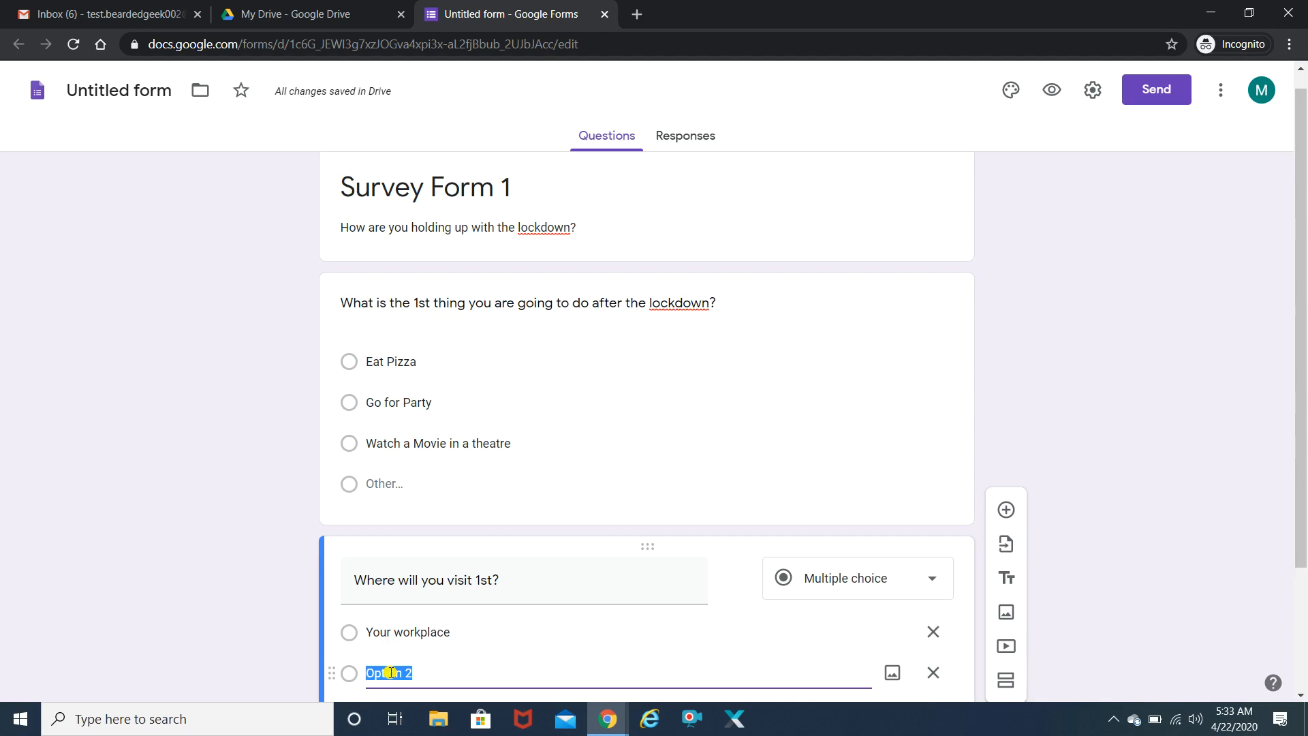
{"action": "type", "text": "Juhu beach"}
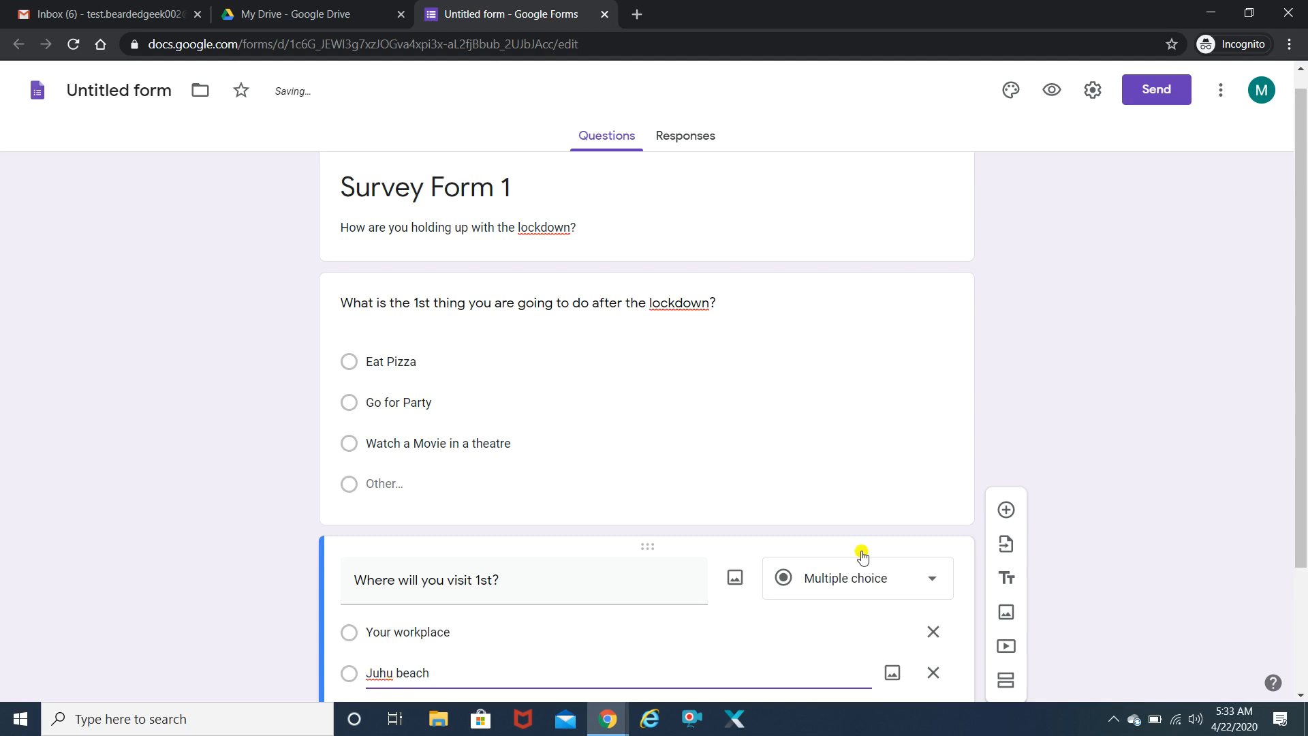
- Add the choices xxx and Other, and make the question Checkboxes
{"action": "scroll", "coordinate": [1234, 472], "scroll_direction": "down", "scroll_amount": 2}
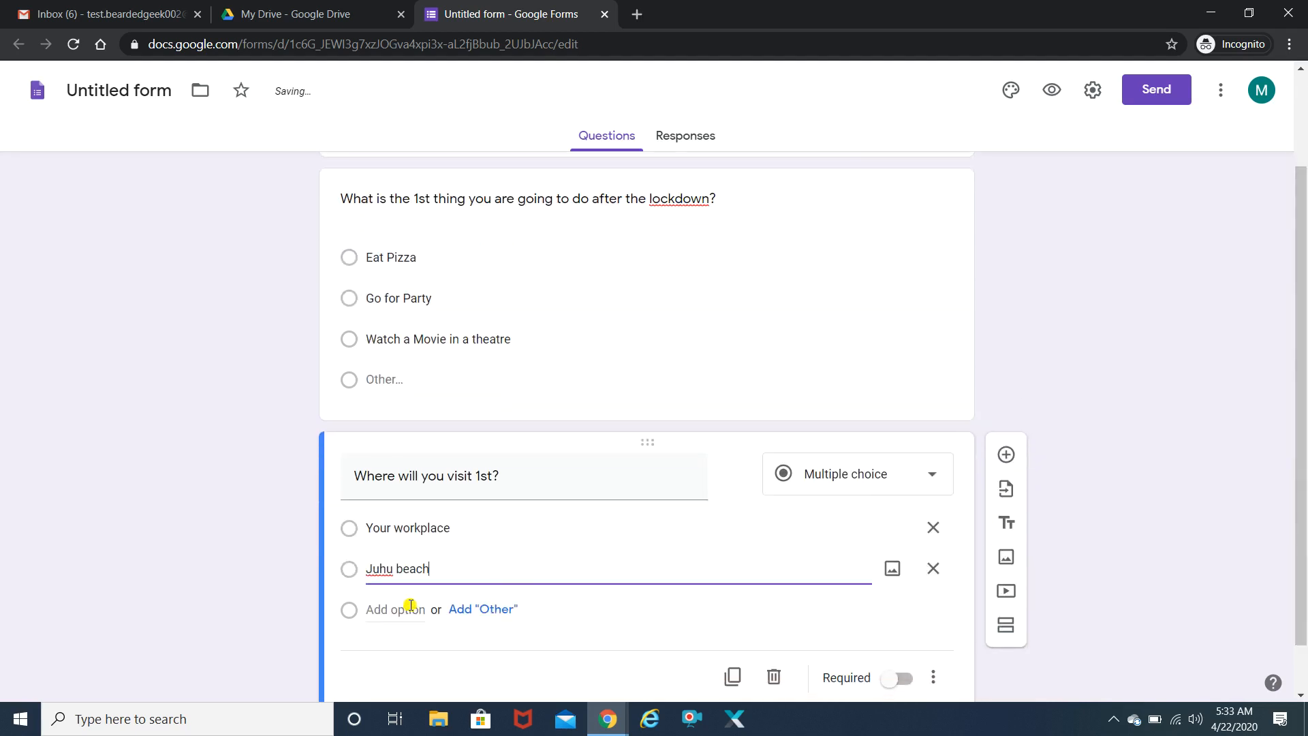
{"action": "left_click", "coordinate": [392, 609]}
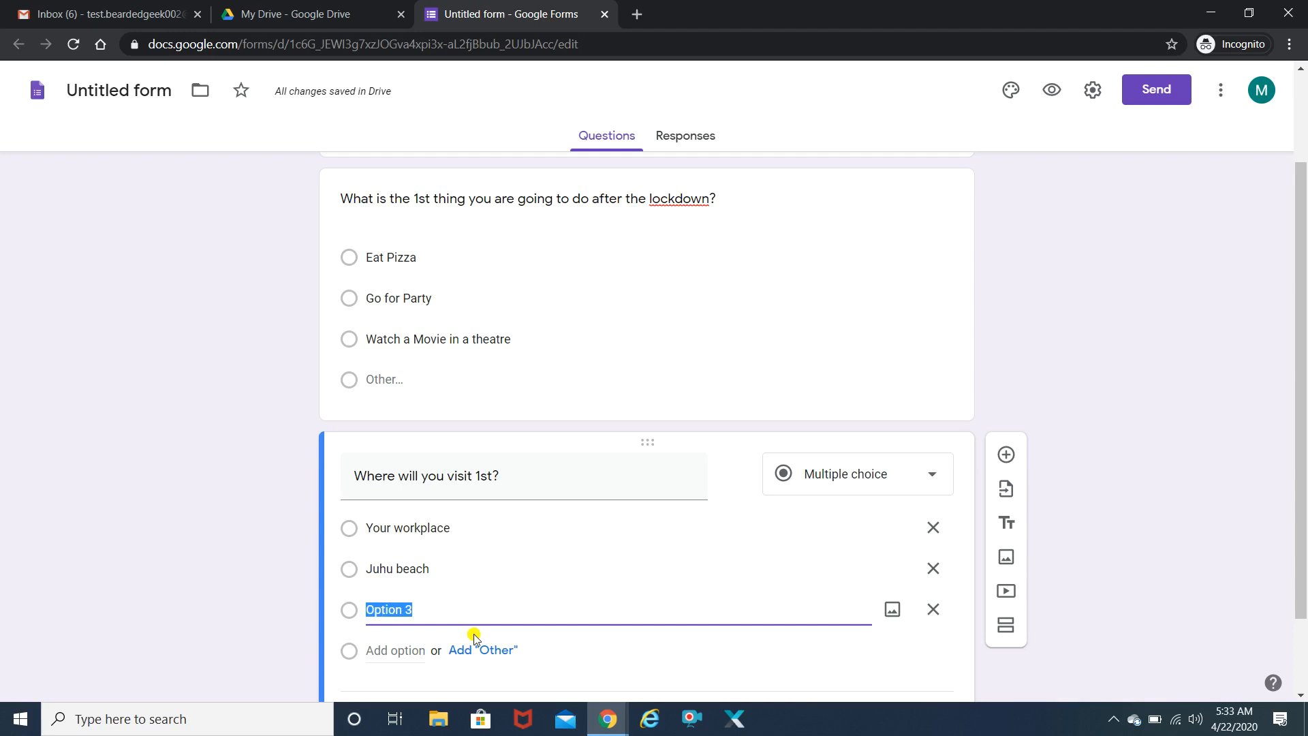
{"action": "type", "text": "xxx"}
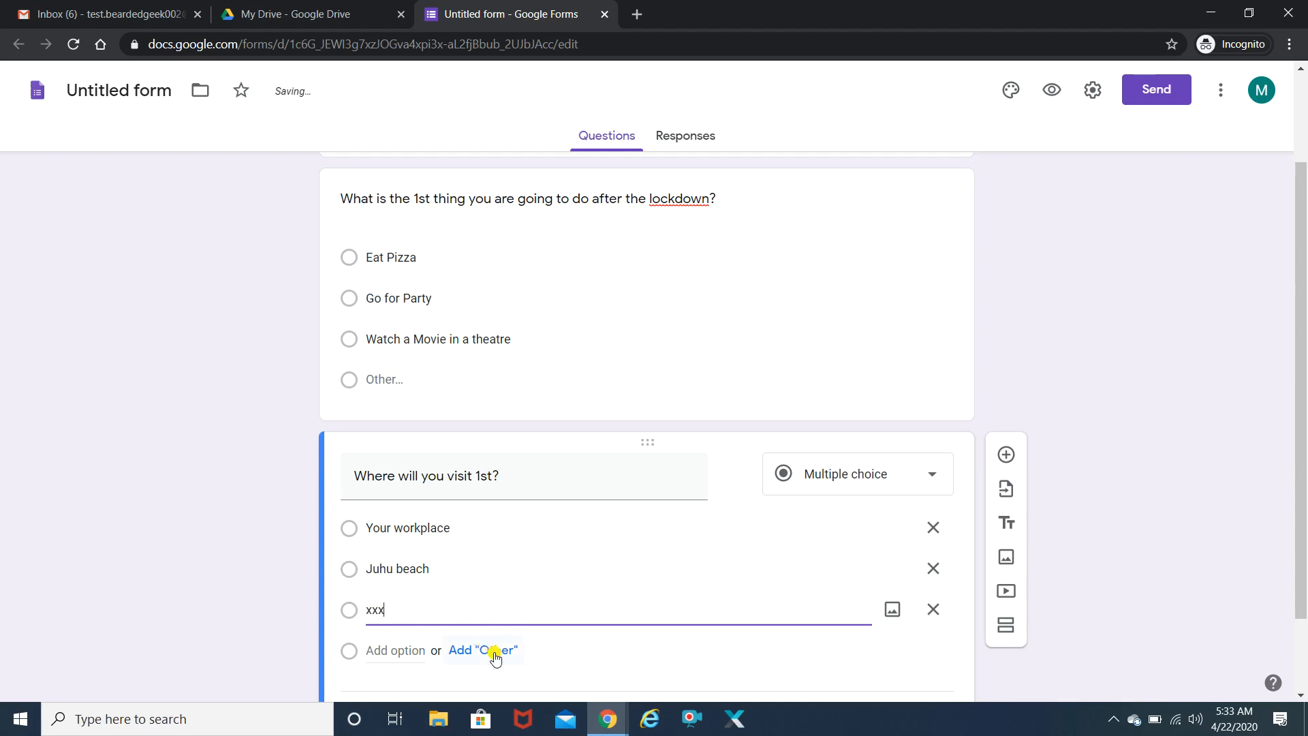
{"action": "left_click", "coordinate": [496, 650]}
{"action": "left_click_drag", "start_coordinate": [1304, 459], "coordinate": [1304, 555]}
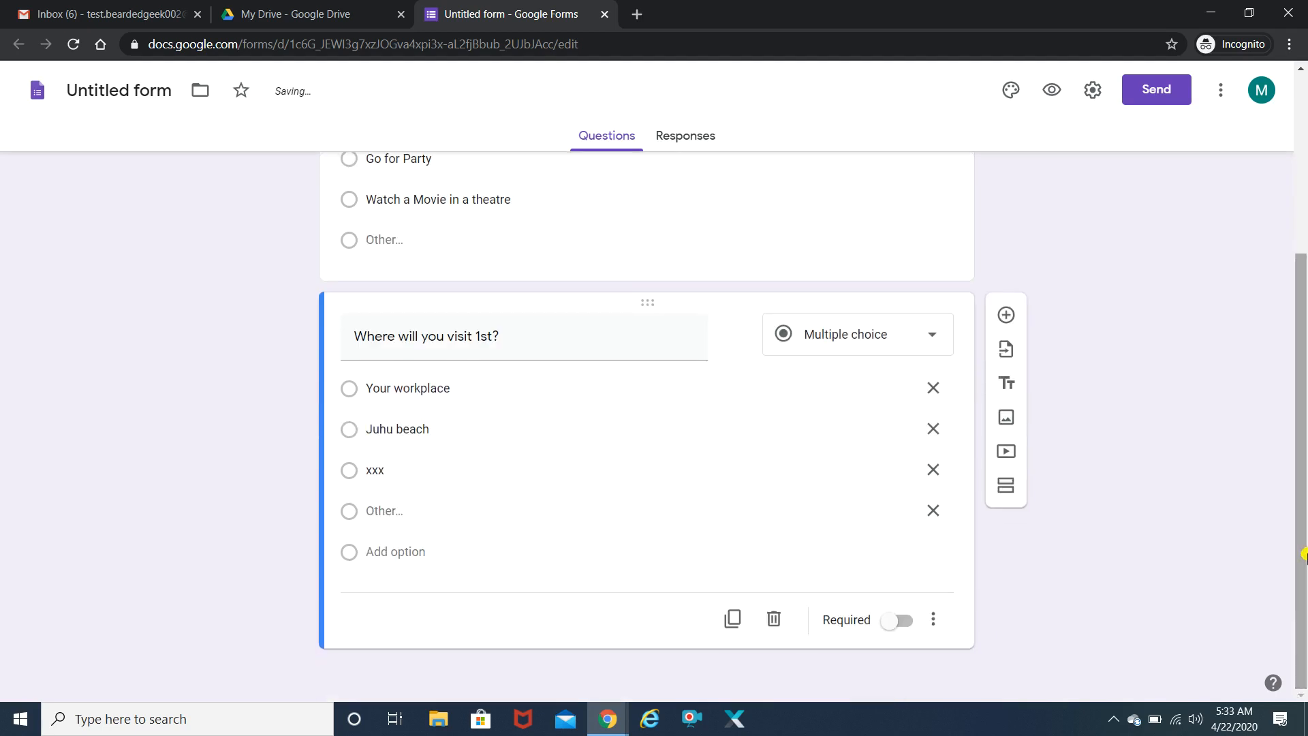
{"action": "left_click", "coordinate": [925, 338]}
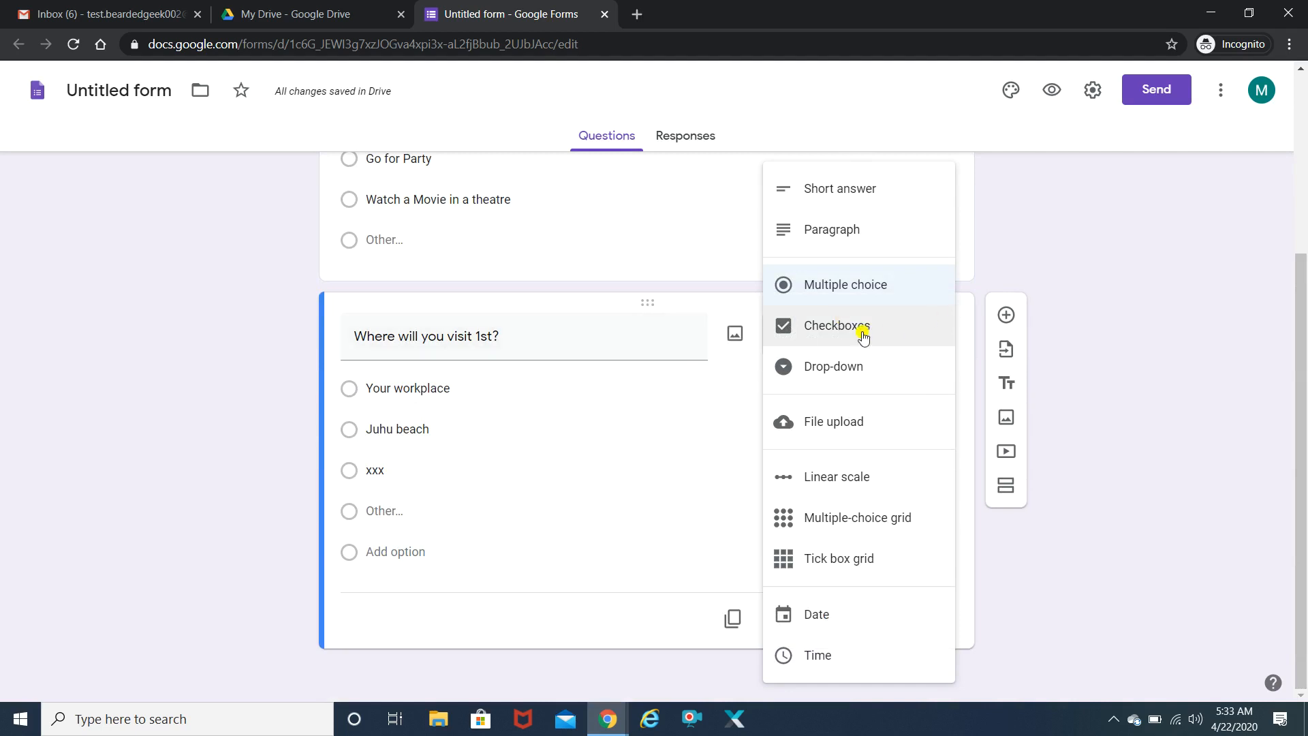
{"action": "left_click", "coordinate": [862, 334]}
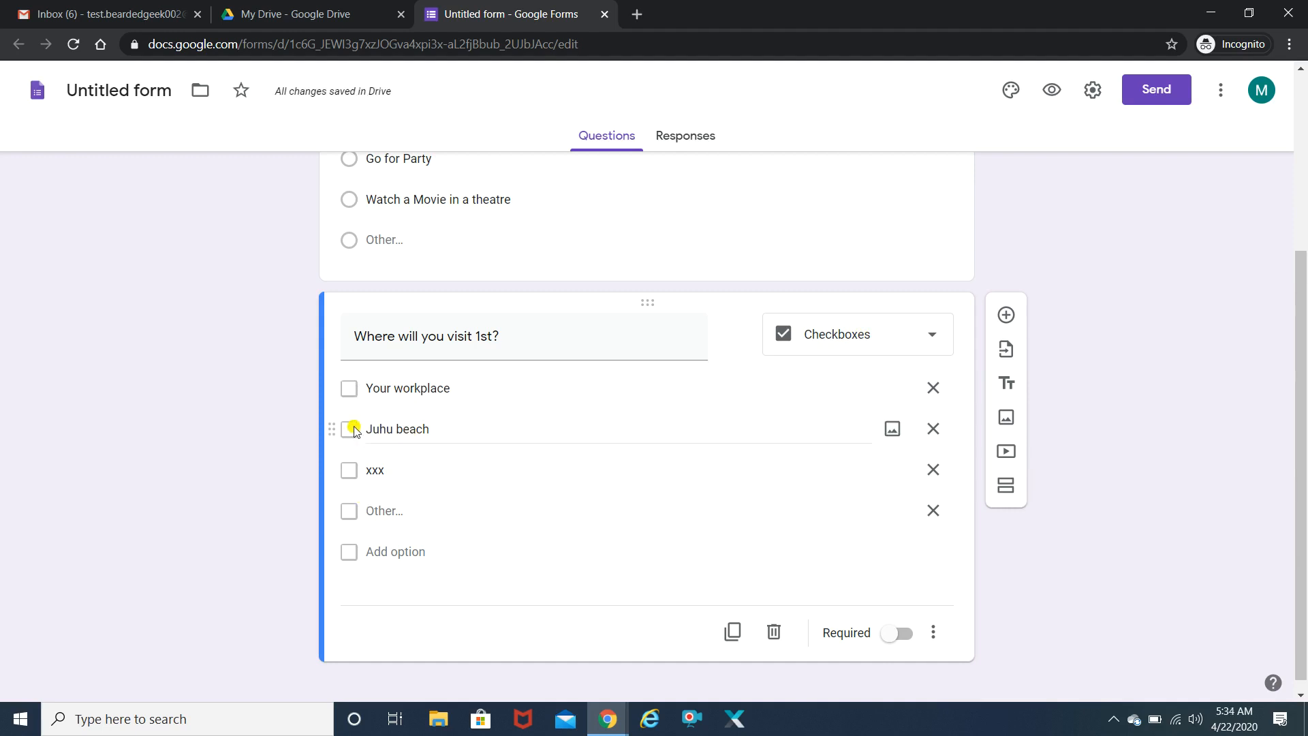
{"action": "left_click_drag", "start_coordinate": [1302, 341], "coordinate": [1304, 409]}
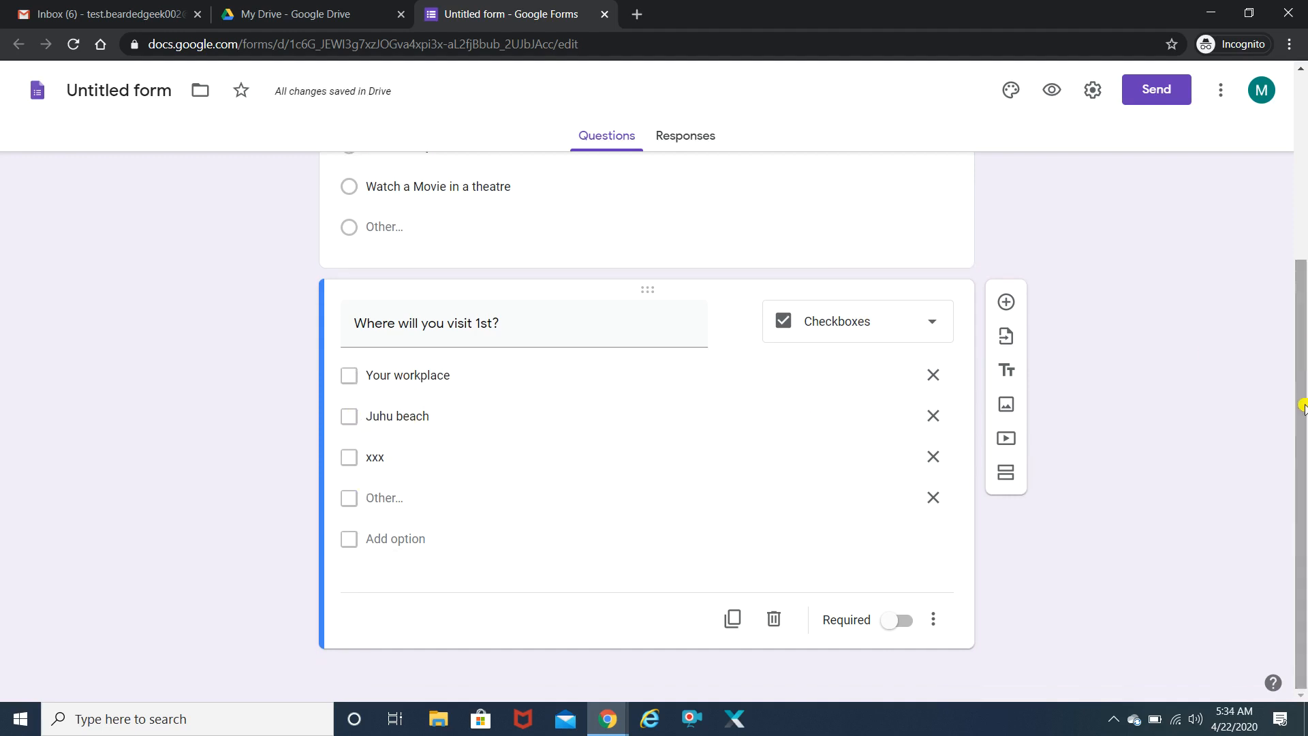
- Add 'What is your phone no?', trying Paragraph before settling on Short answer
{"action": "left_click", "coordinate": [1006, 302]}
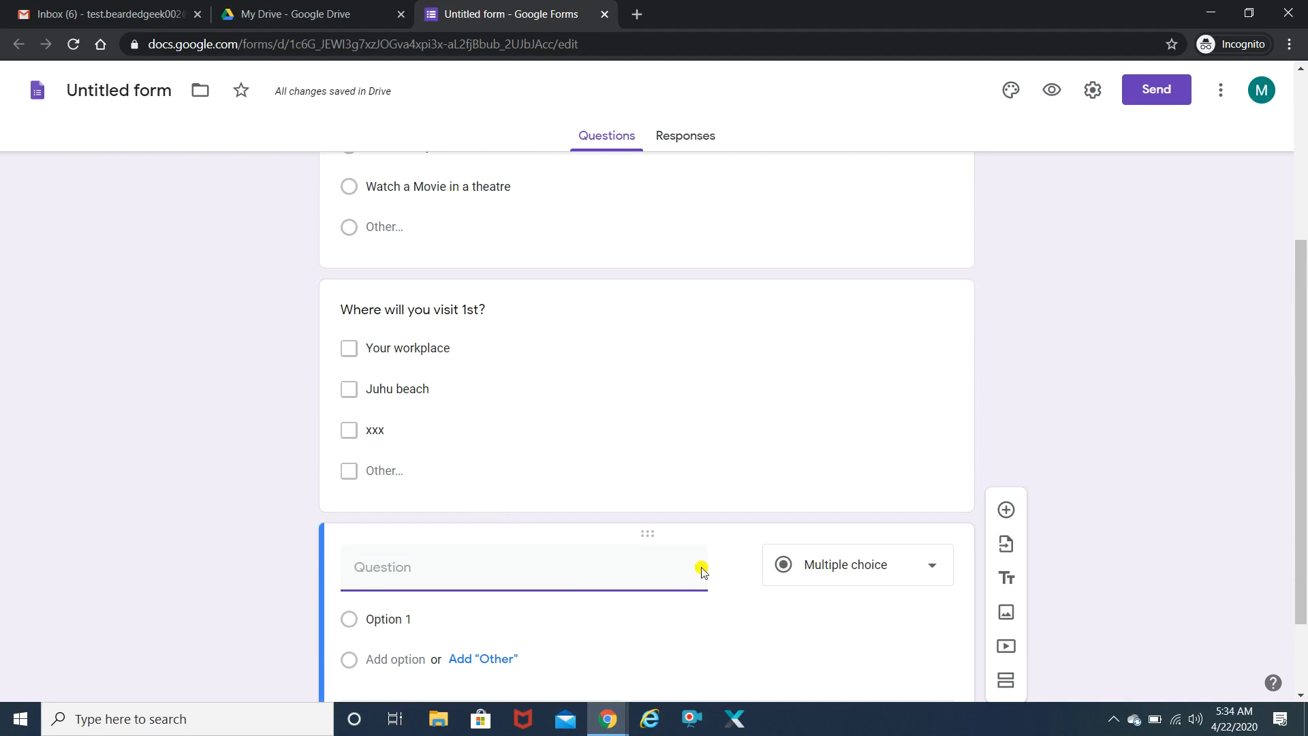
{"action": "left_click", "coordinate": [906, 571]}
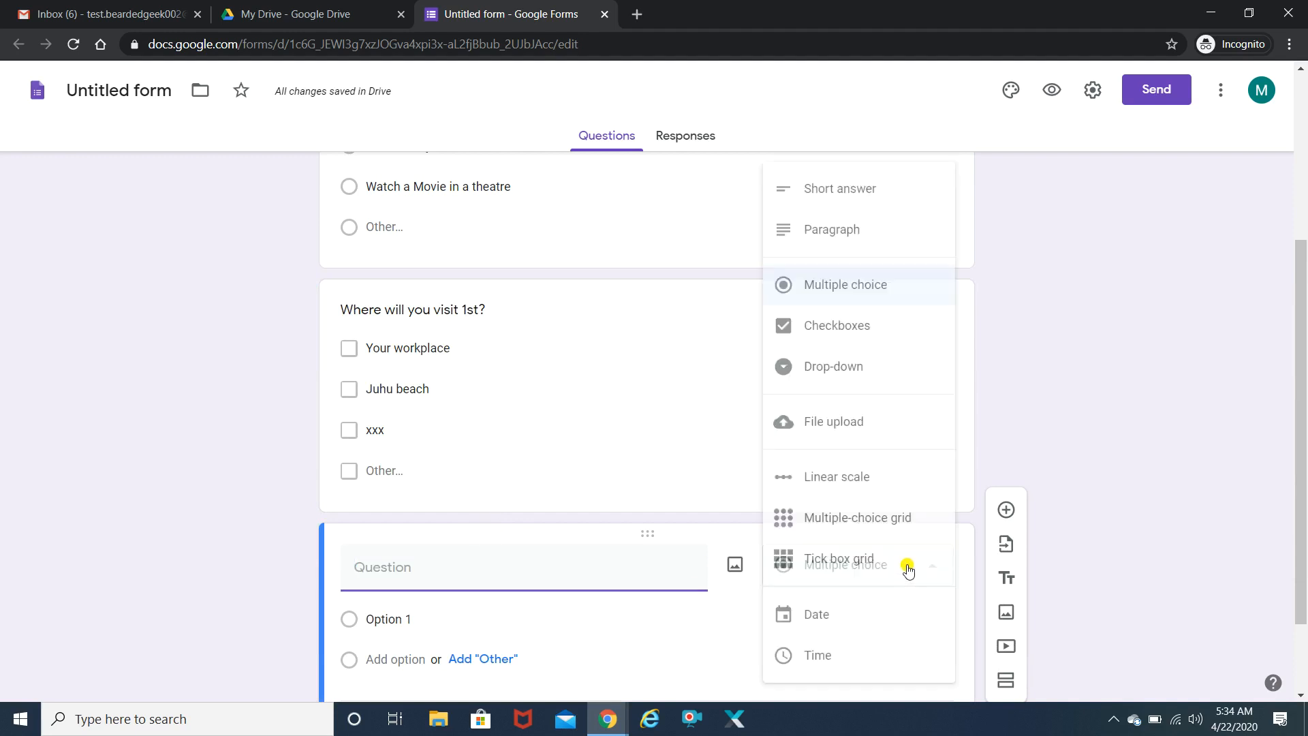
{"action": "left_click", "coordinate": [392, 566]}
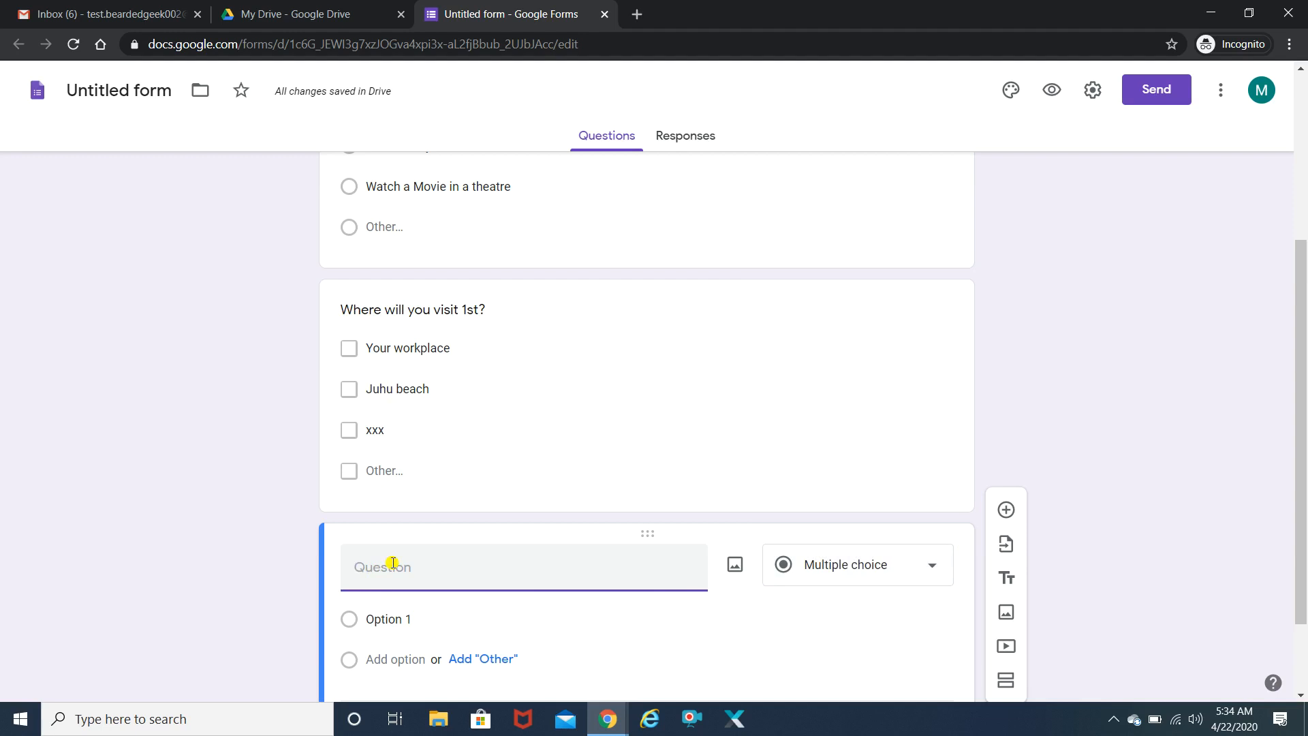
{"action": "type", "text": "What is your phone n"}
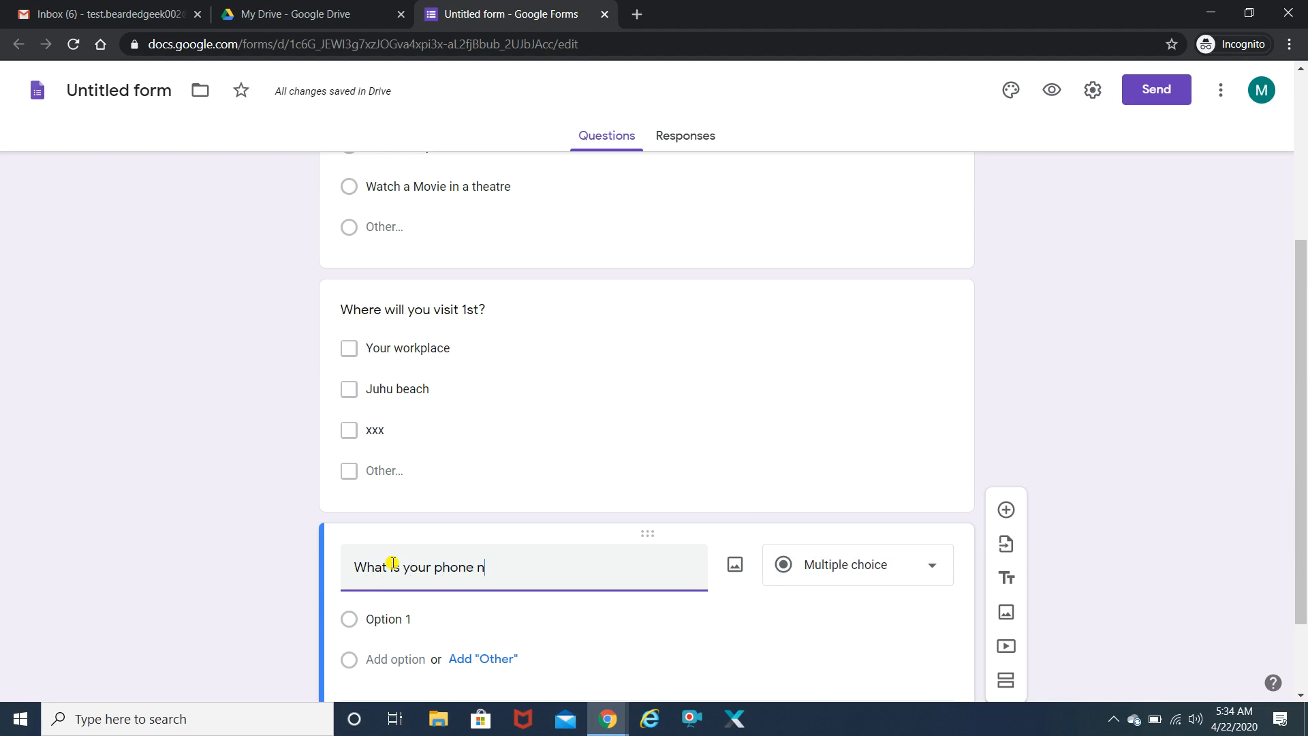
{"action": "type", "text": "o?"}
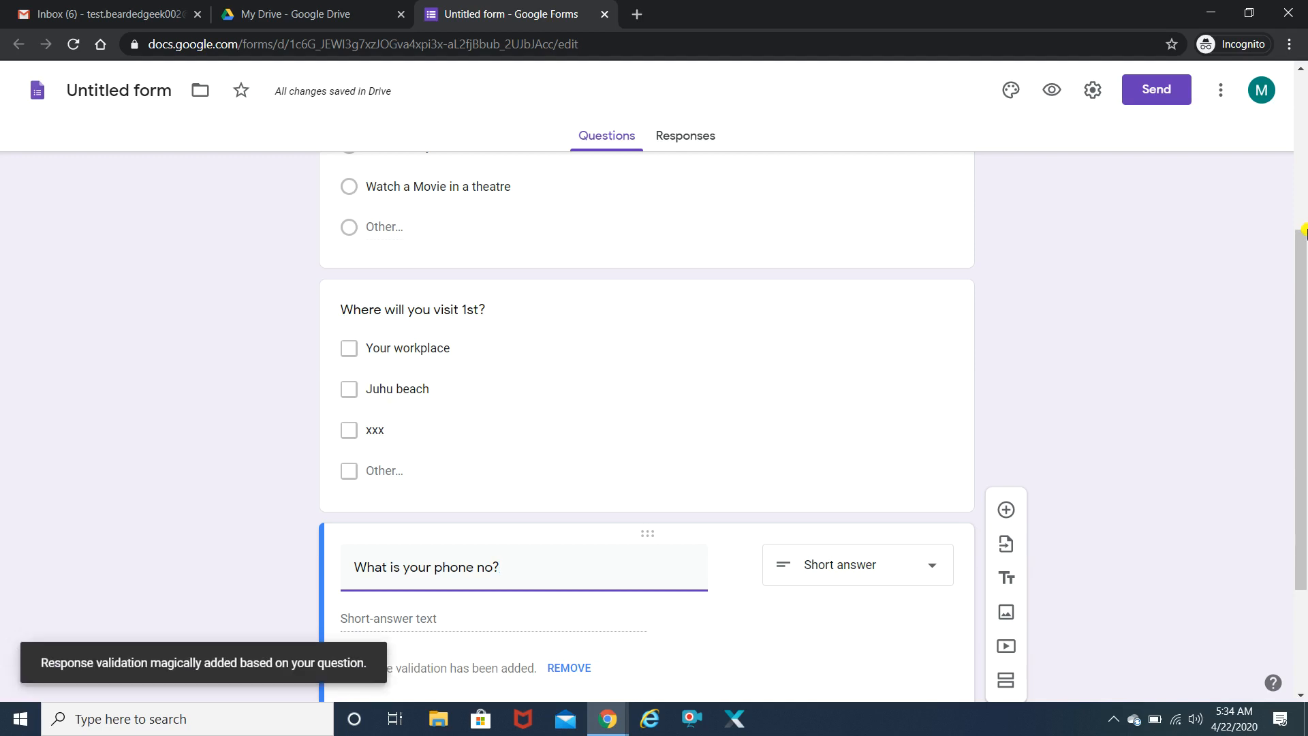
{"action": "left_click", "coordinate": [359, 444]}
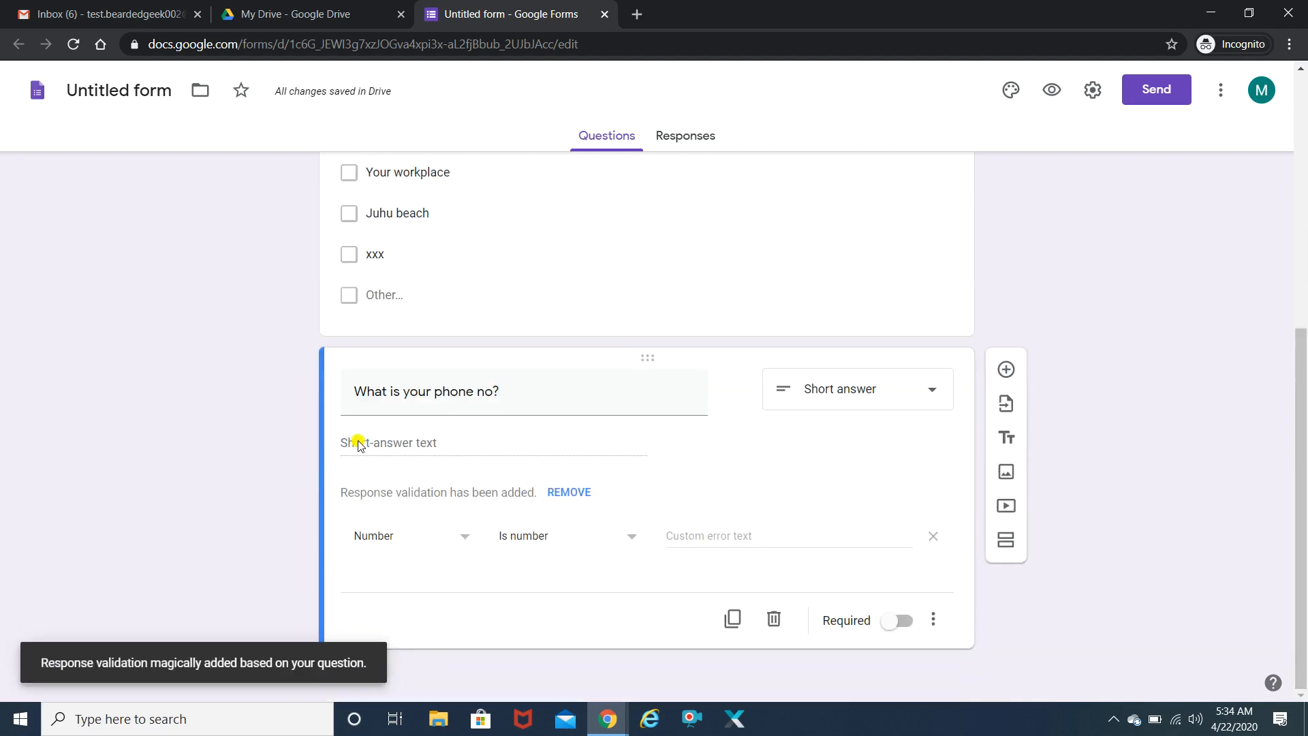
{"action": "left_click", "coordinate": [927, 389]}
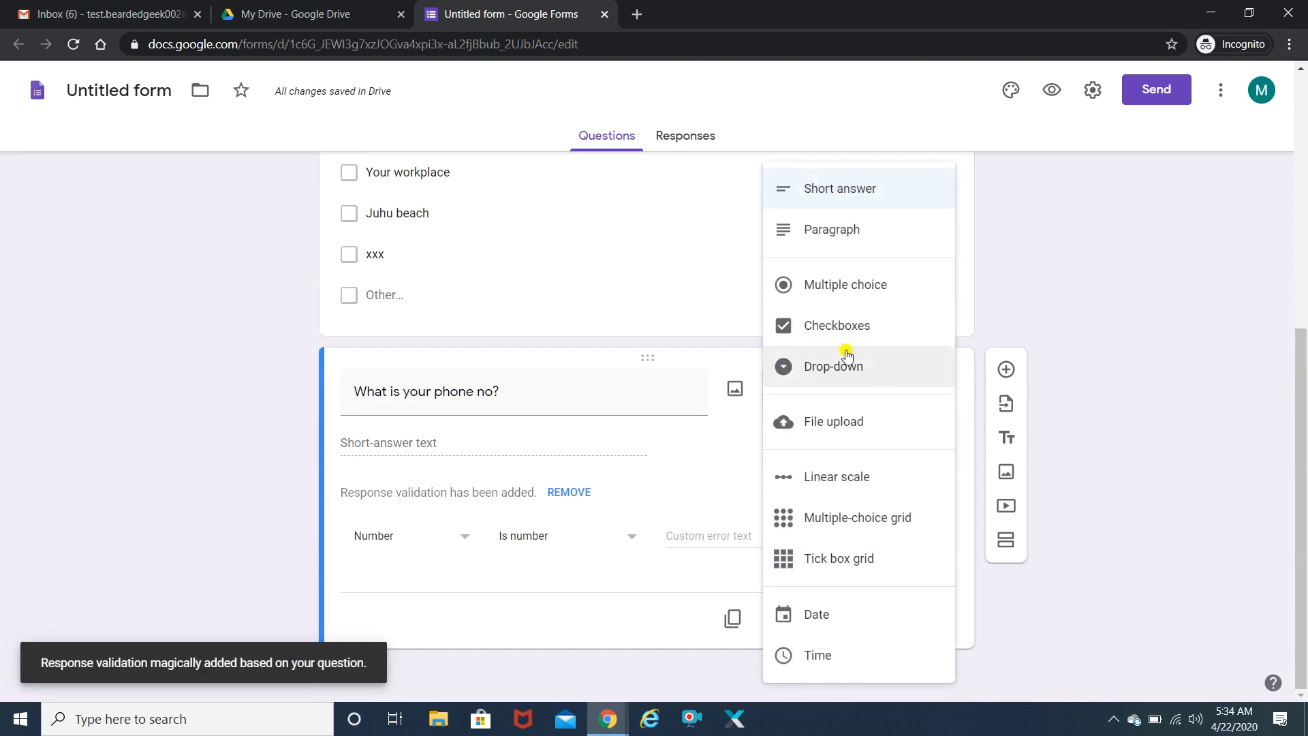
{"action": "left_click", "coordinate": [859, 240]}
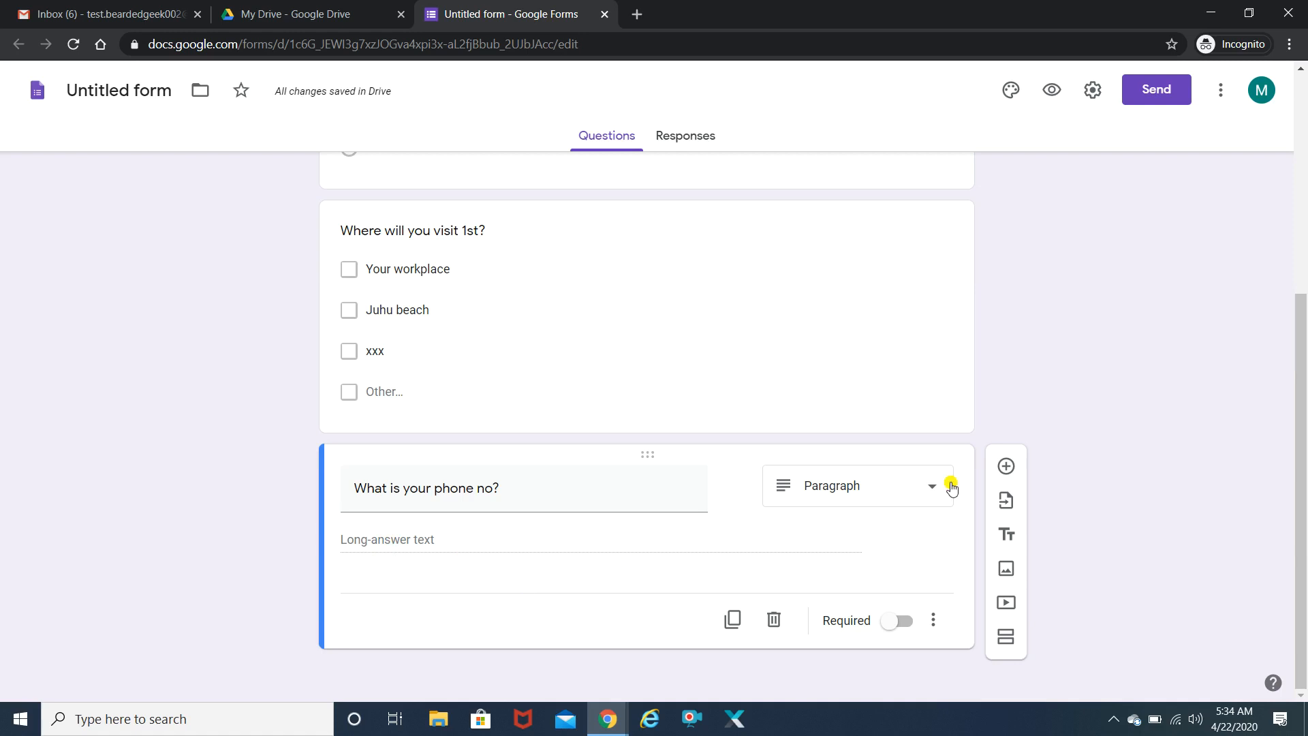
{"action": "left_click", "coordinate": [933, 493]}
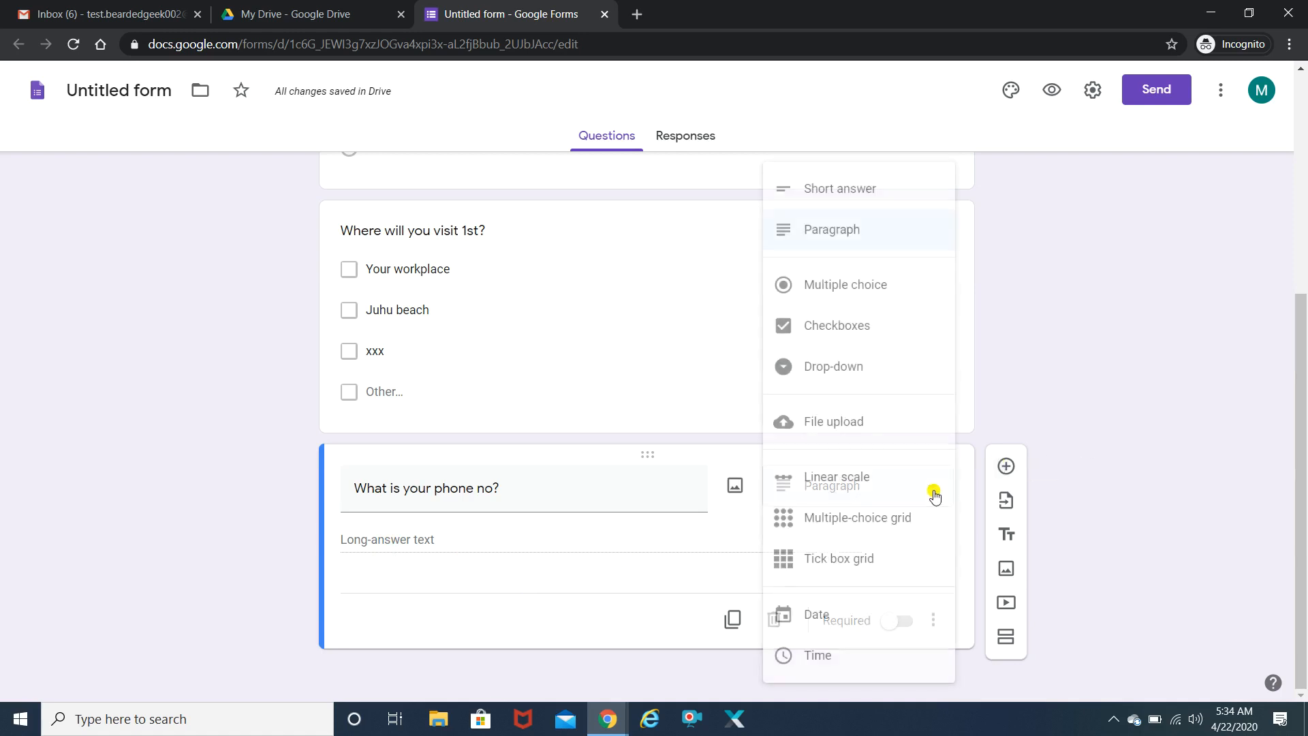
{"action": "left_click", "coordinate": [840, 188]}
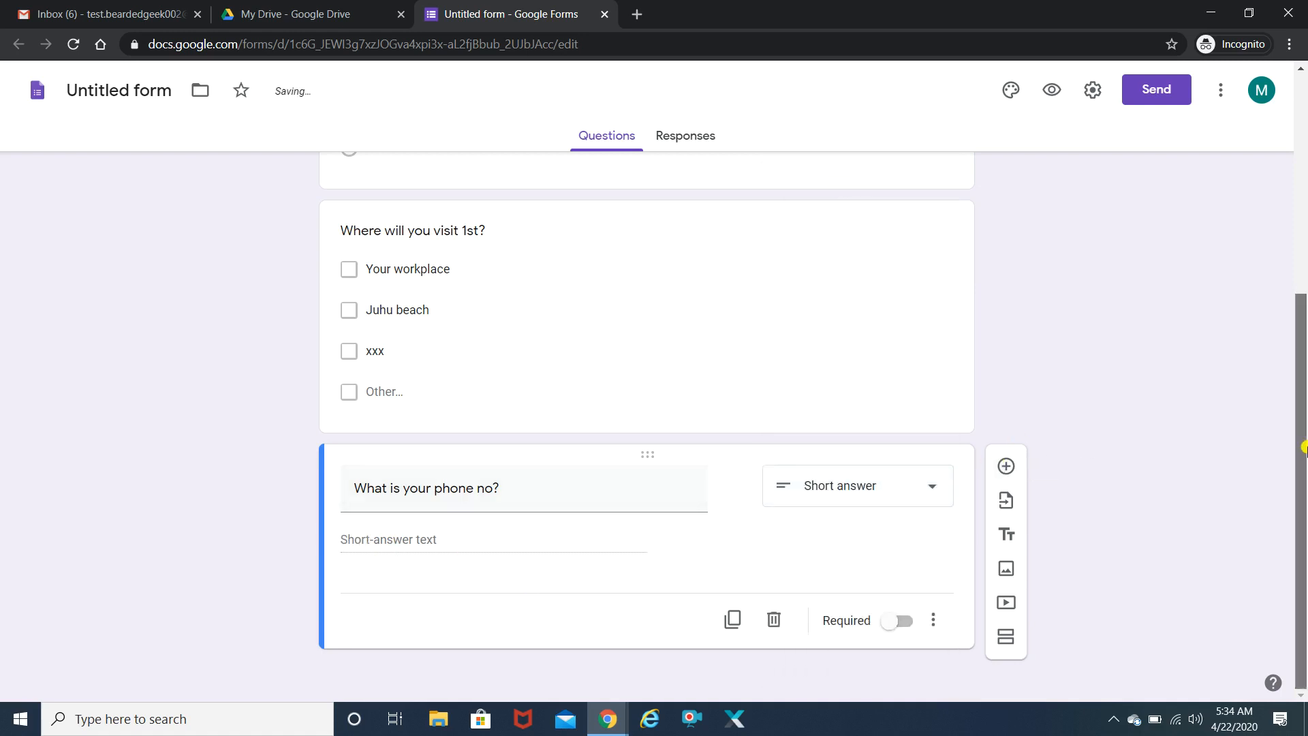
{"action": "left_click_drag", "start_coordinate": [1302, 448], "coordinate": [1304, 434]}
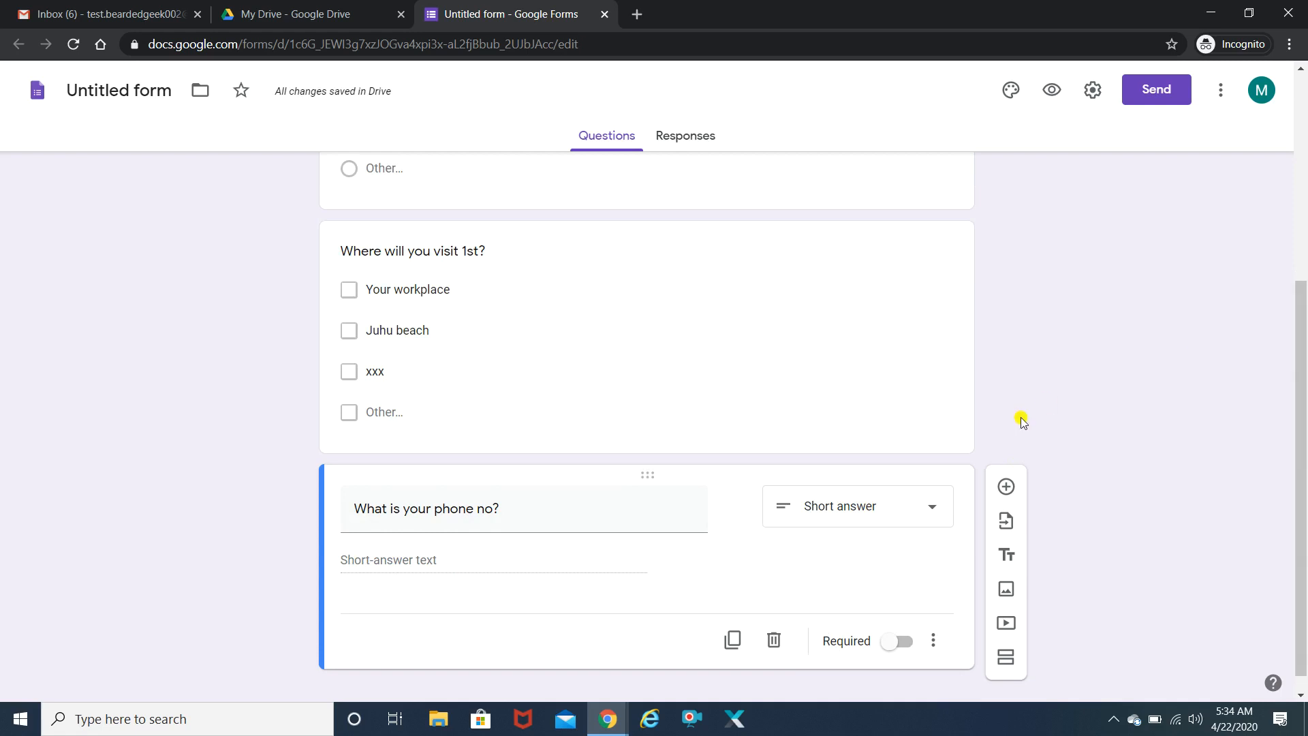
- In the form preview, choose Eat Pizza and tick Your workplace and Juhu beach
{"action": "left_click", "coordinate": [1051, 89]}
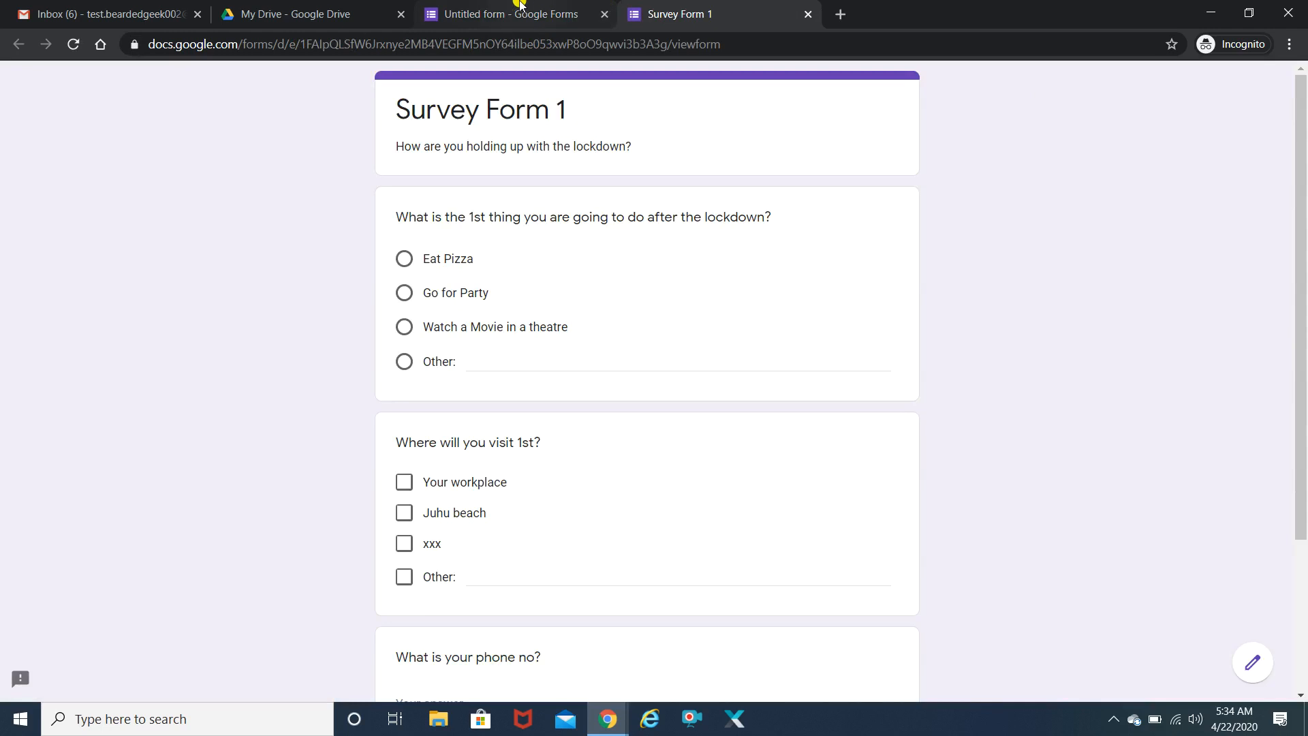
{"action": "left_click", "coordinate": [514, 8]}
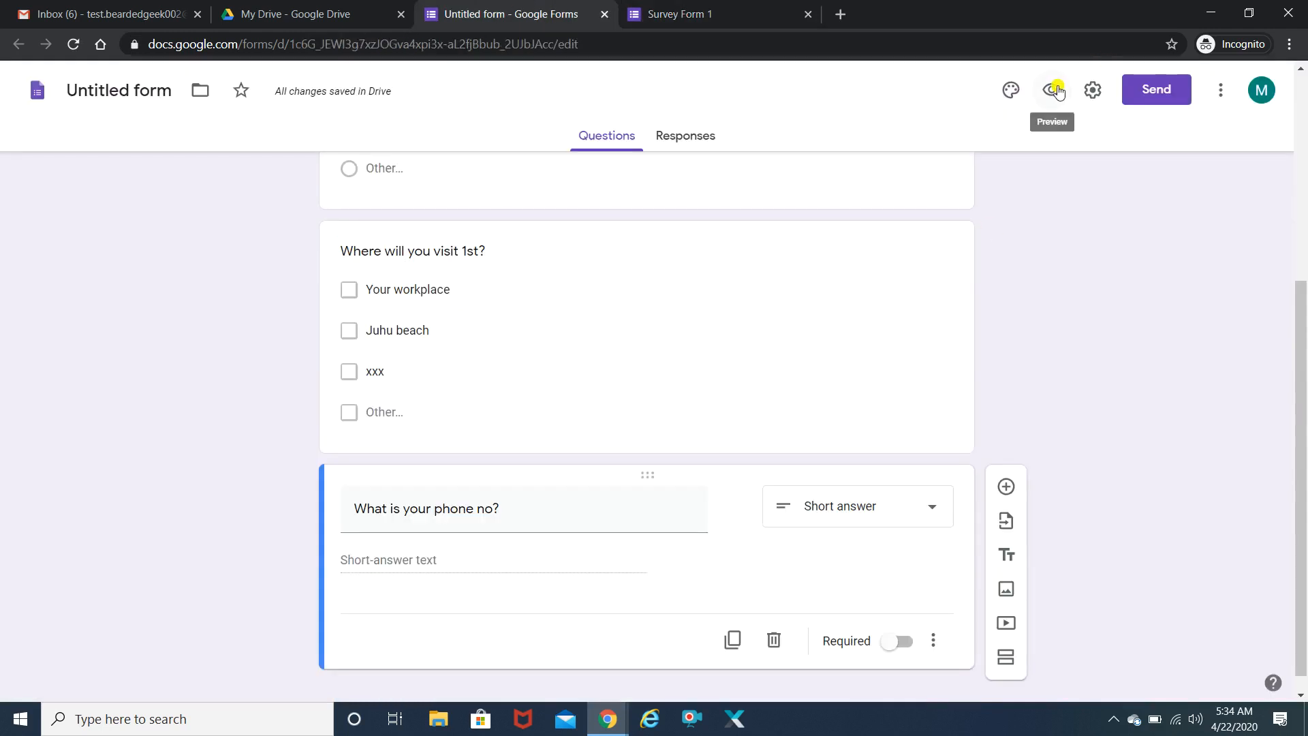
{"action": "left_click", "coordinate": [718, 16]}
{"action": "left_click_drag", "start_coordinate": [1301, 204], "coordinate": [1300, 263]}
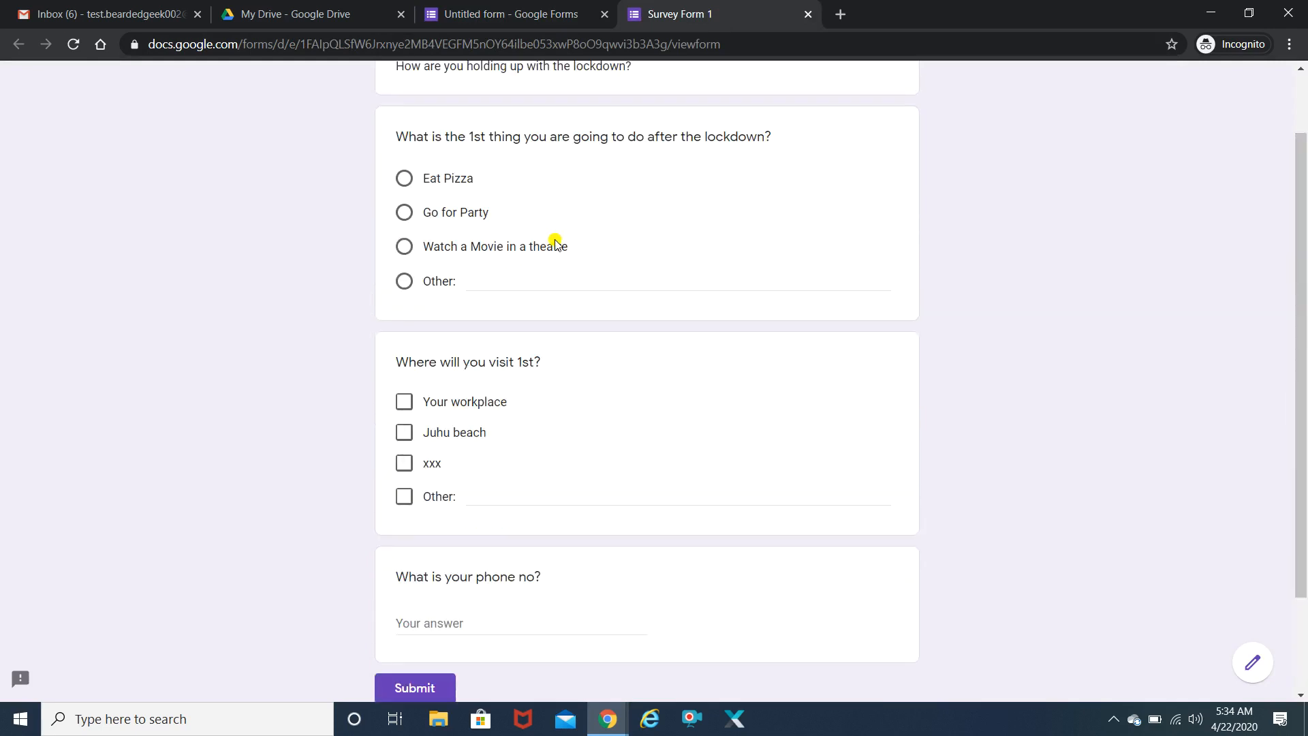
{"action": "left_click", "coordinate": [405, 179]}
{"action": "left_click", "coordinate": [404, 214]}
{"action": "left_click", "coordinate": [404, 179]}
{"action": "left_click", "coordinate": [404, 404]}
{"action": "left_click", "coordinate": [402, 434]}
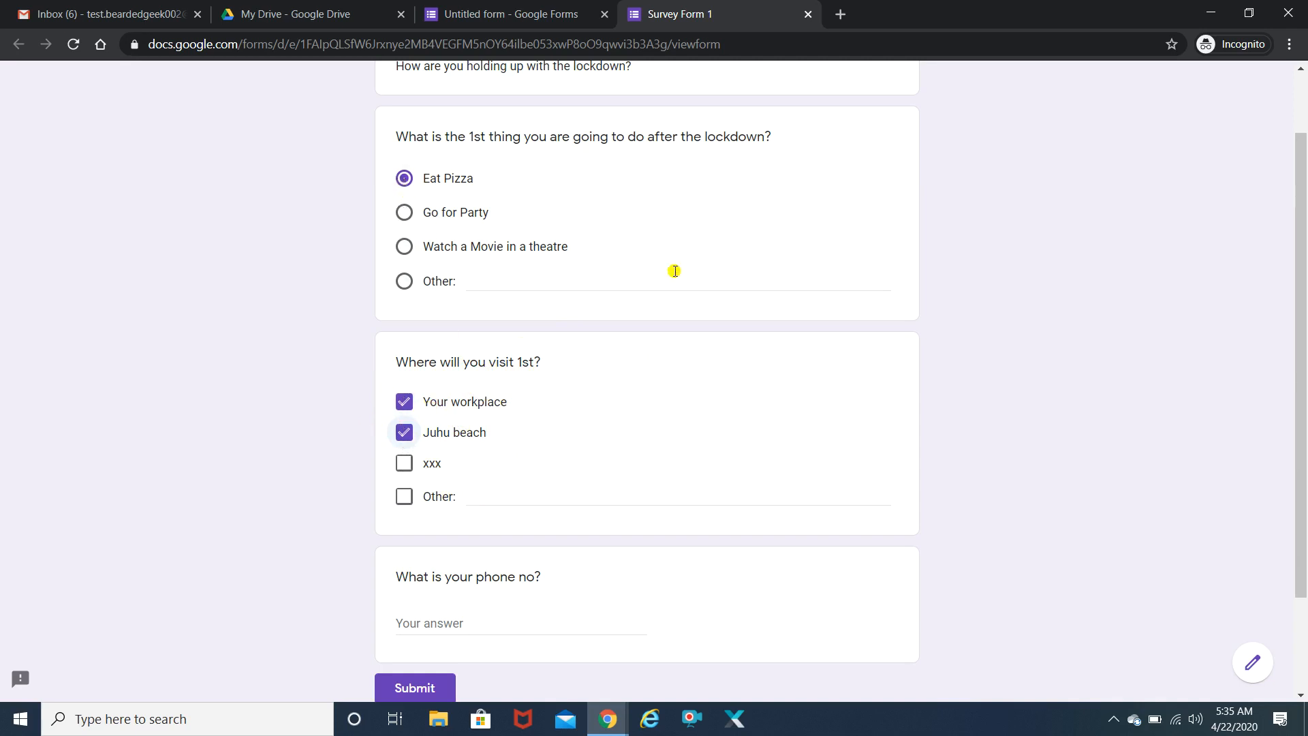
- Enter a test phone number in the phone answer and submit the response
{"action": "left_click", "coordinate": [475, 279]}
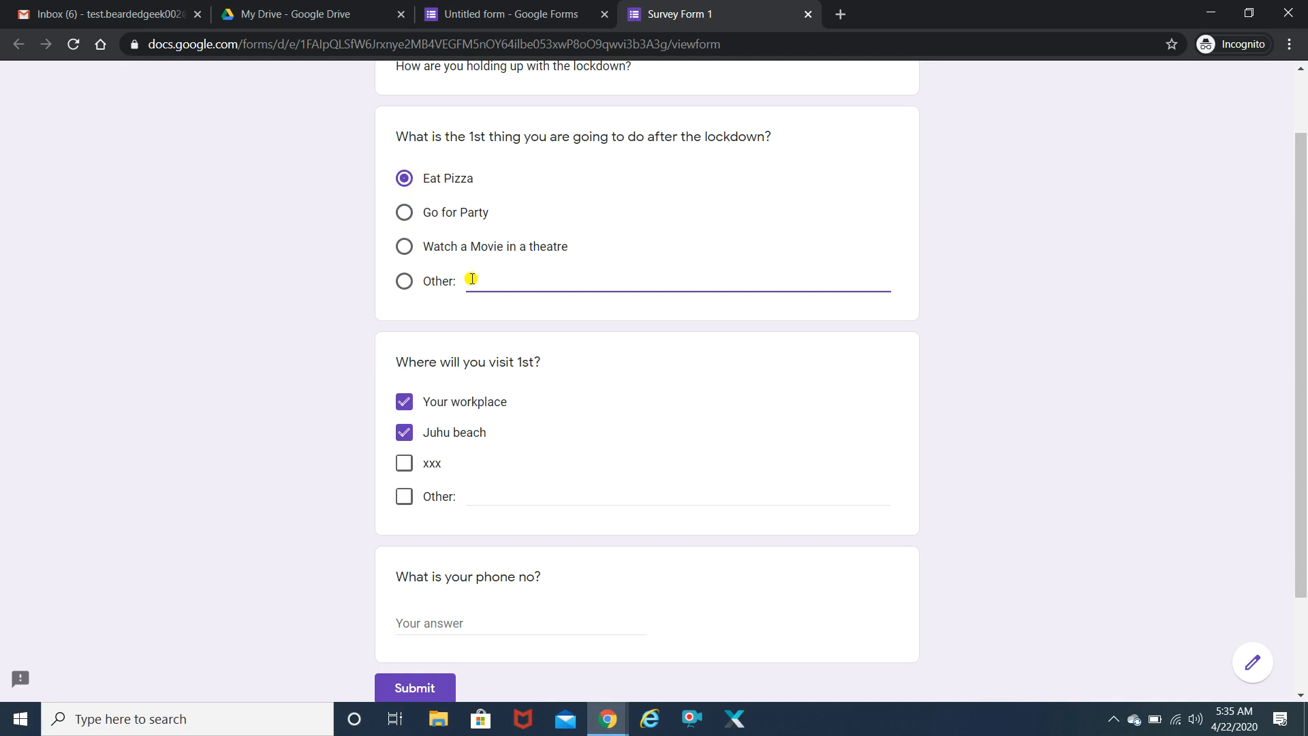
{"action": "scroll", "coordinate": [1303, 361], "scroll_direction": "down", "scroll_amount": 2}
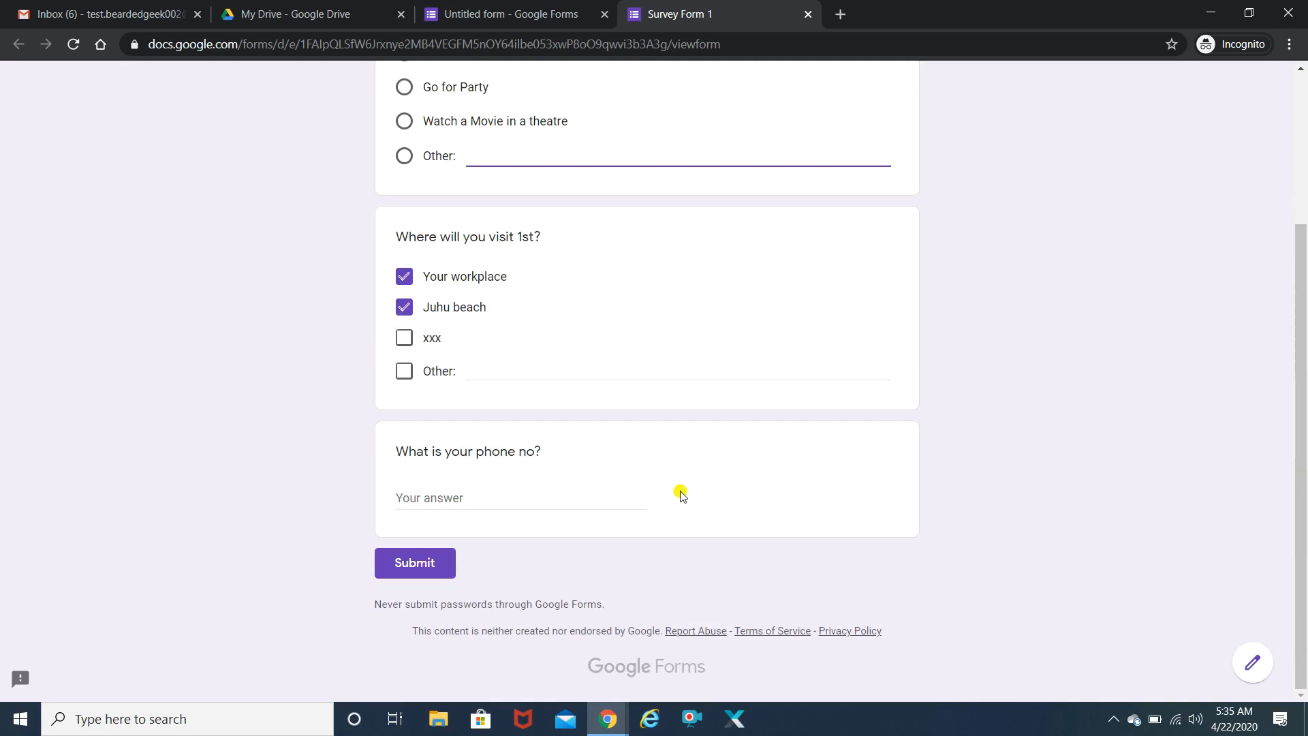
{"action": "left_click", "coordinate": [439, 495]}
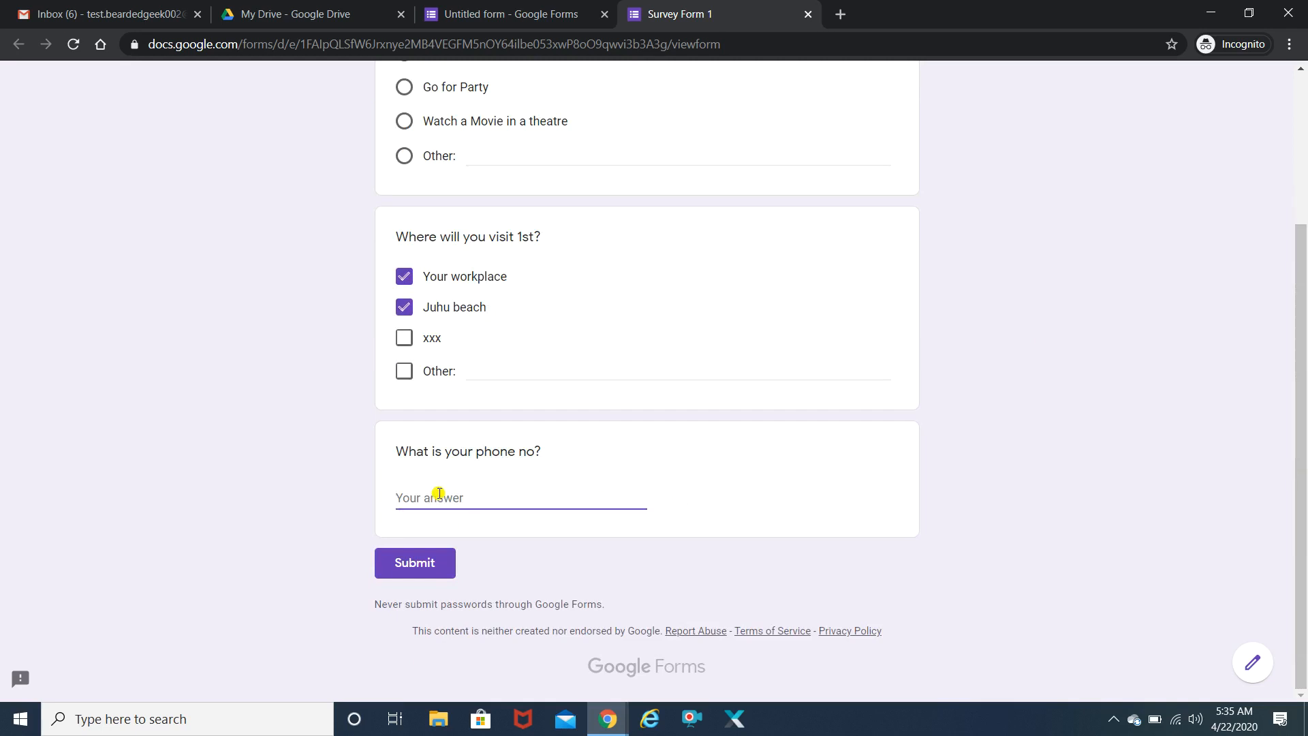
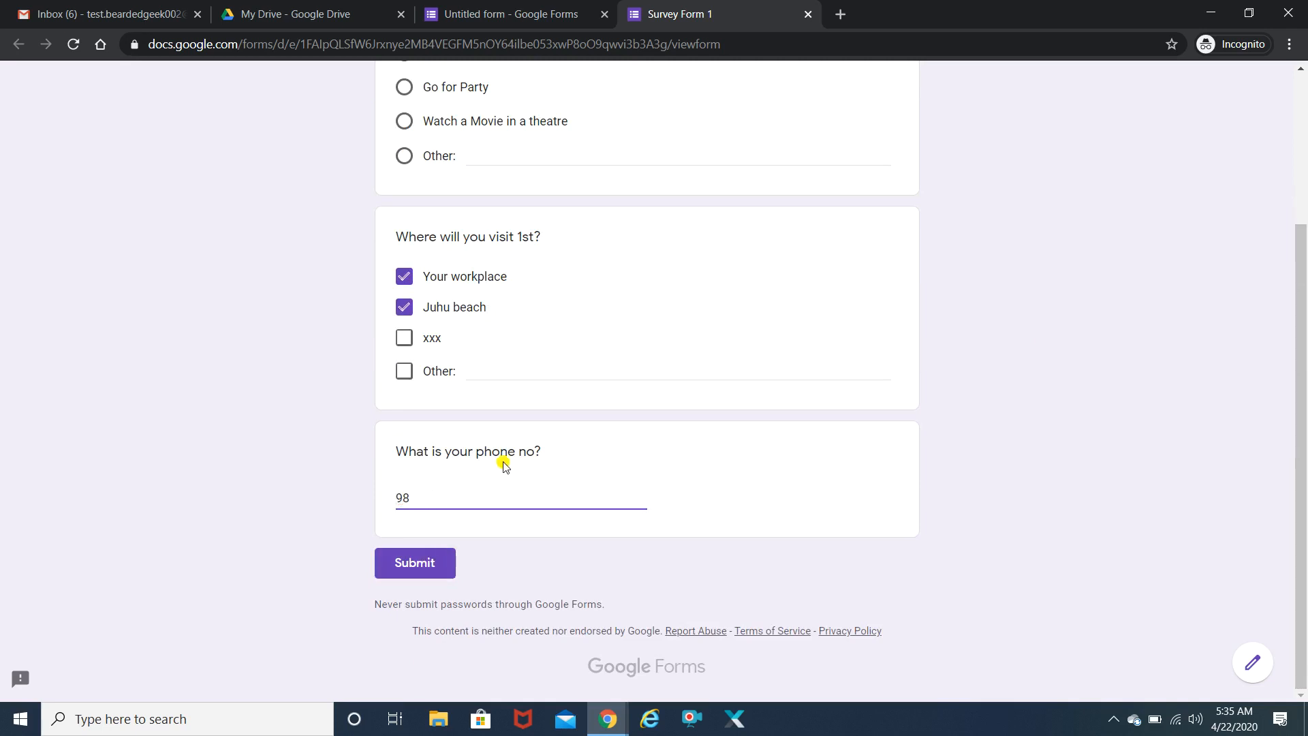
{"action": "left_click", "coordinate": [416, 567]}
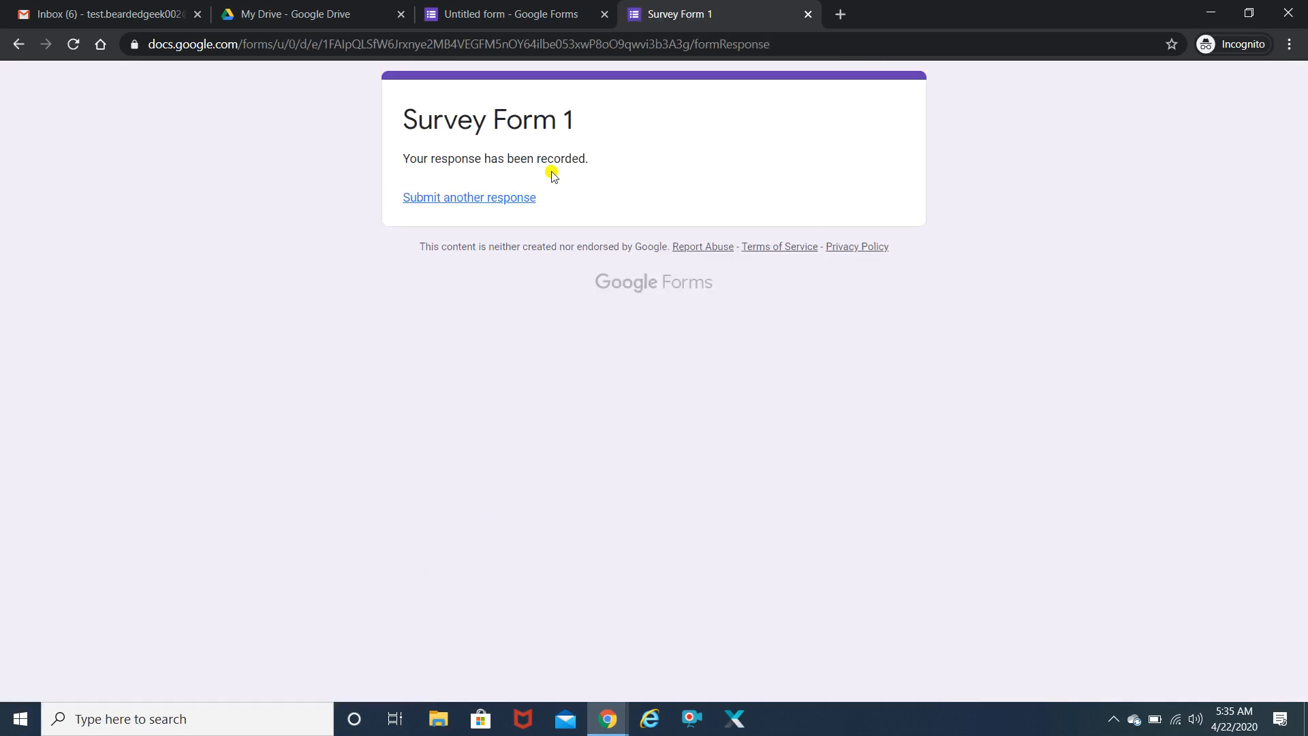
- Back in the editor, open and cancel Import questions, then scroll back to the top
{"action": "left_click", "coordinate": [503, 5]}
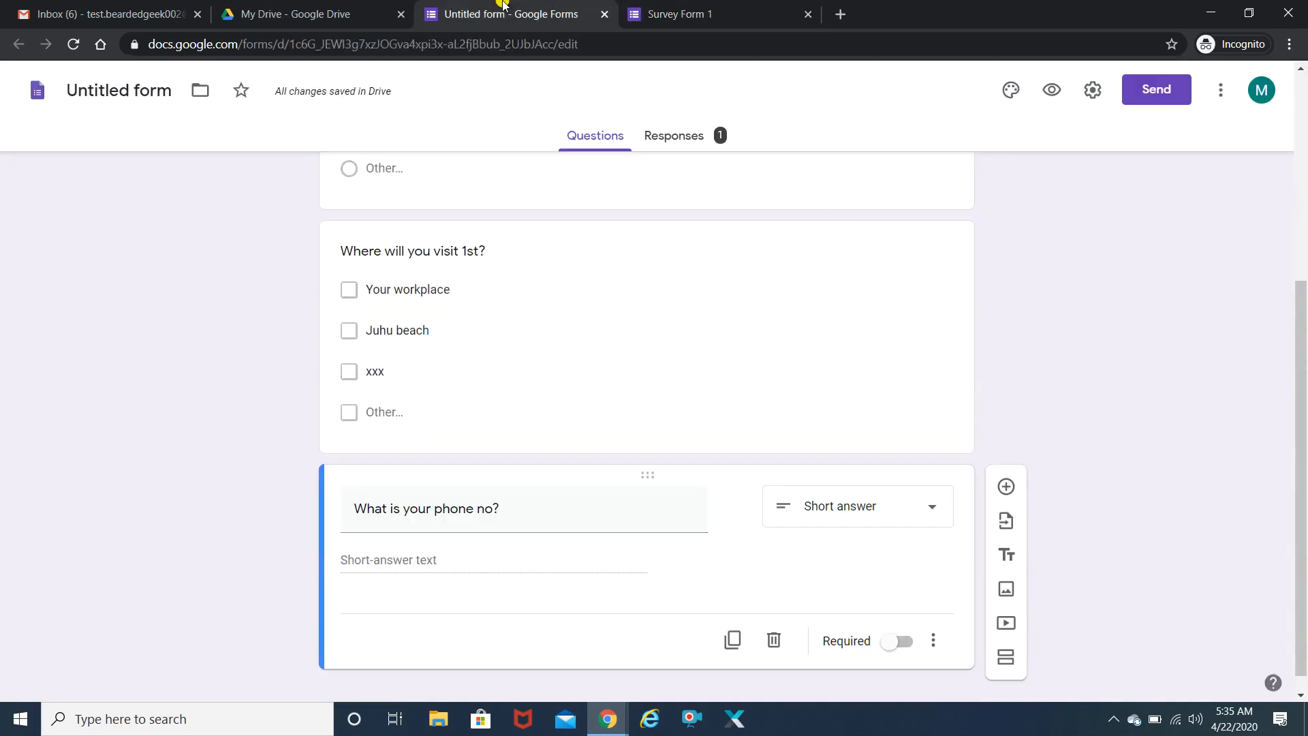
{"action": "left_click_drag", "start_coordinate": [1303, 336], "coordinate": [1226, 491]}
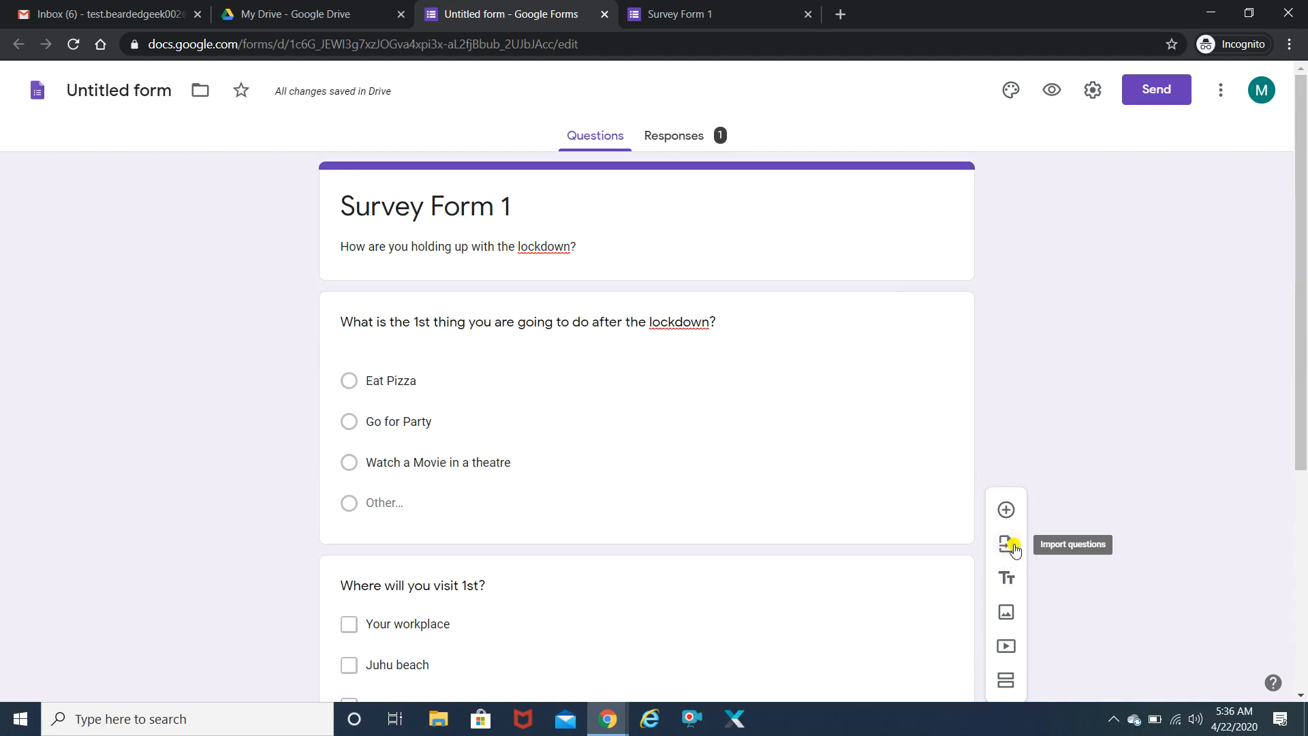
{"action": "left_click", "coordinate": [1006, 544]}
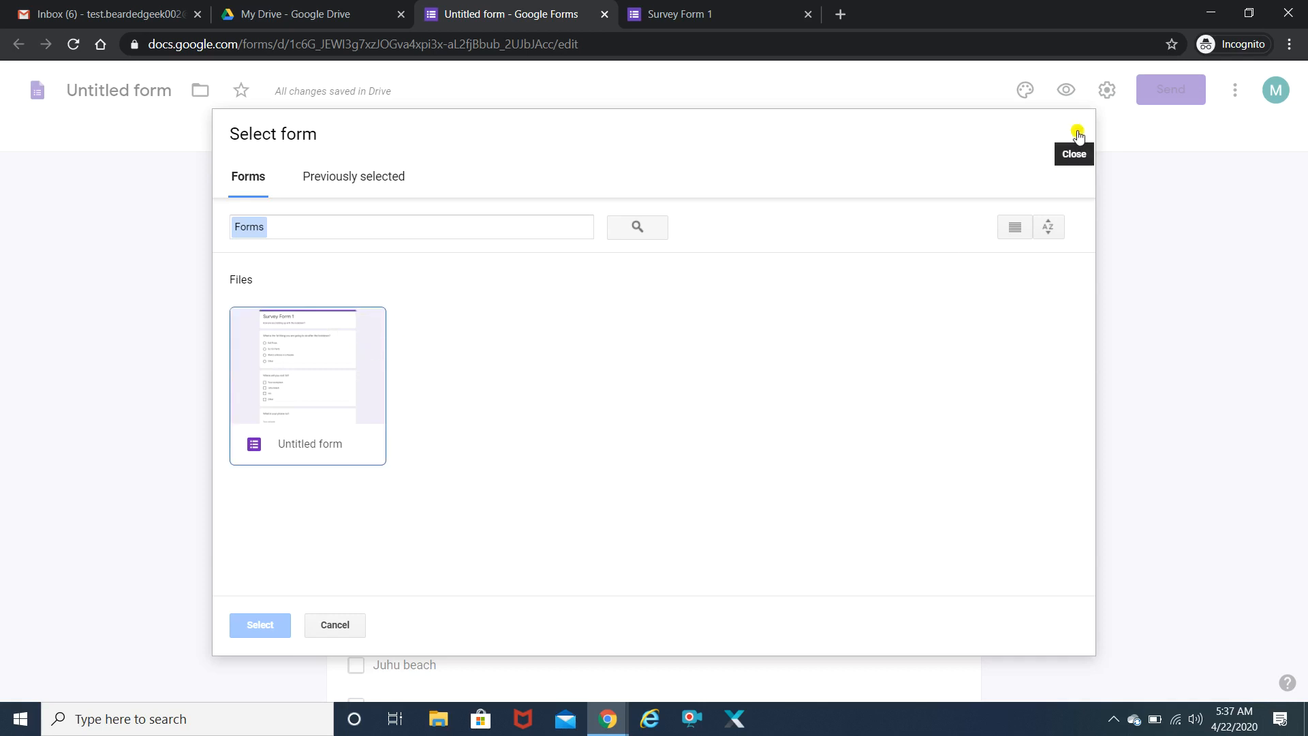
{"action": "left_click", "coordinate": [1076, 133]}
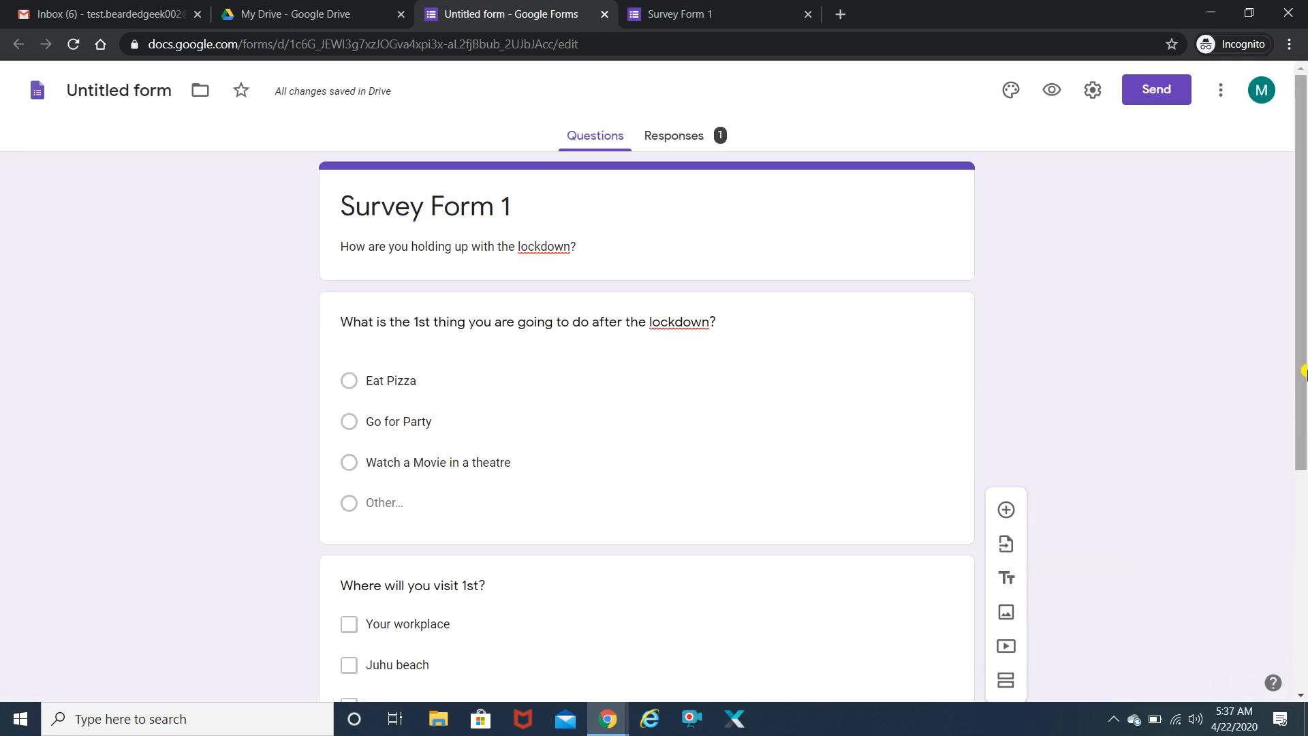
{"action": "scroll", "coordinate": [1302, 463], "scroll_direction": "down", "scroll_amount": 2}
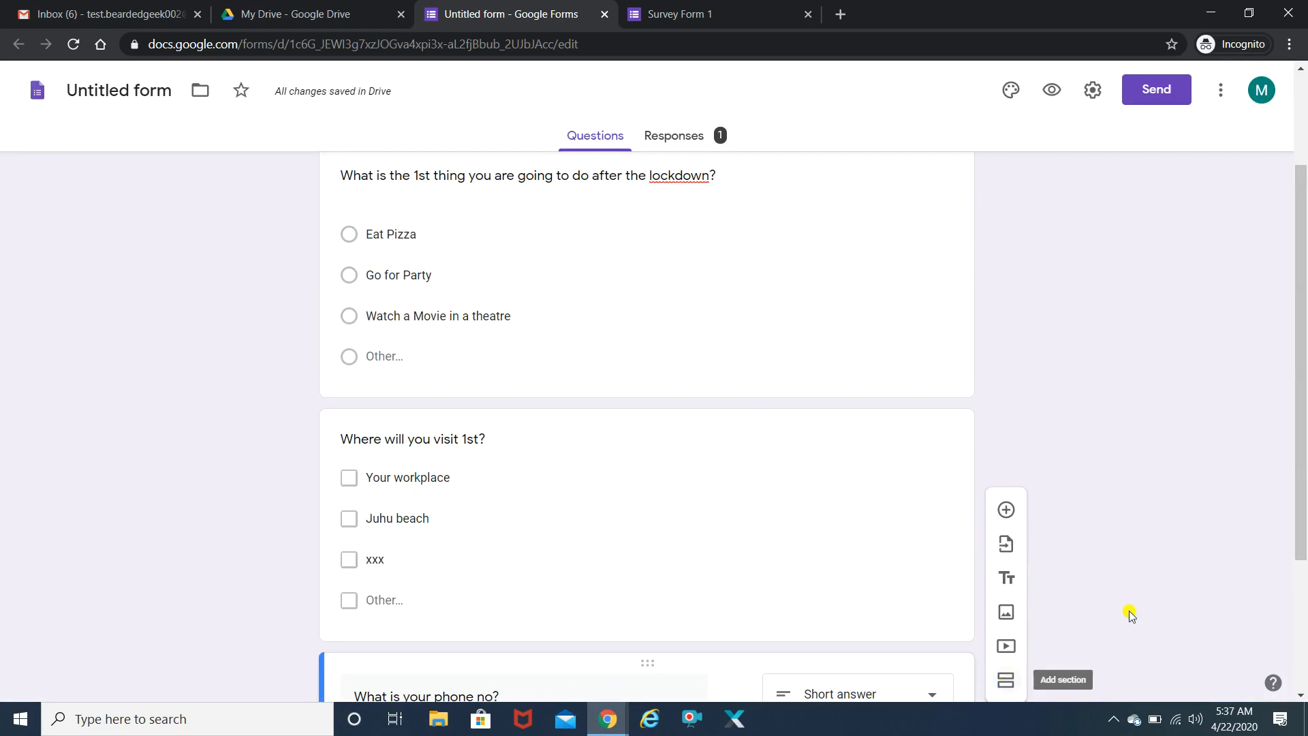
{"action": "scroll", "coordinate": [1302, 239], "scroll_direction": "up", "scroll_amount": 2}
{"action": "right_click", "coordinate": [1302, 237]}
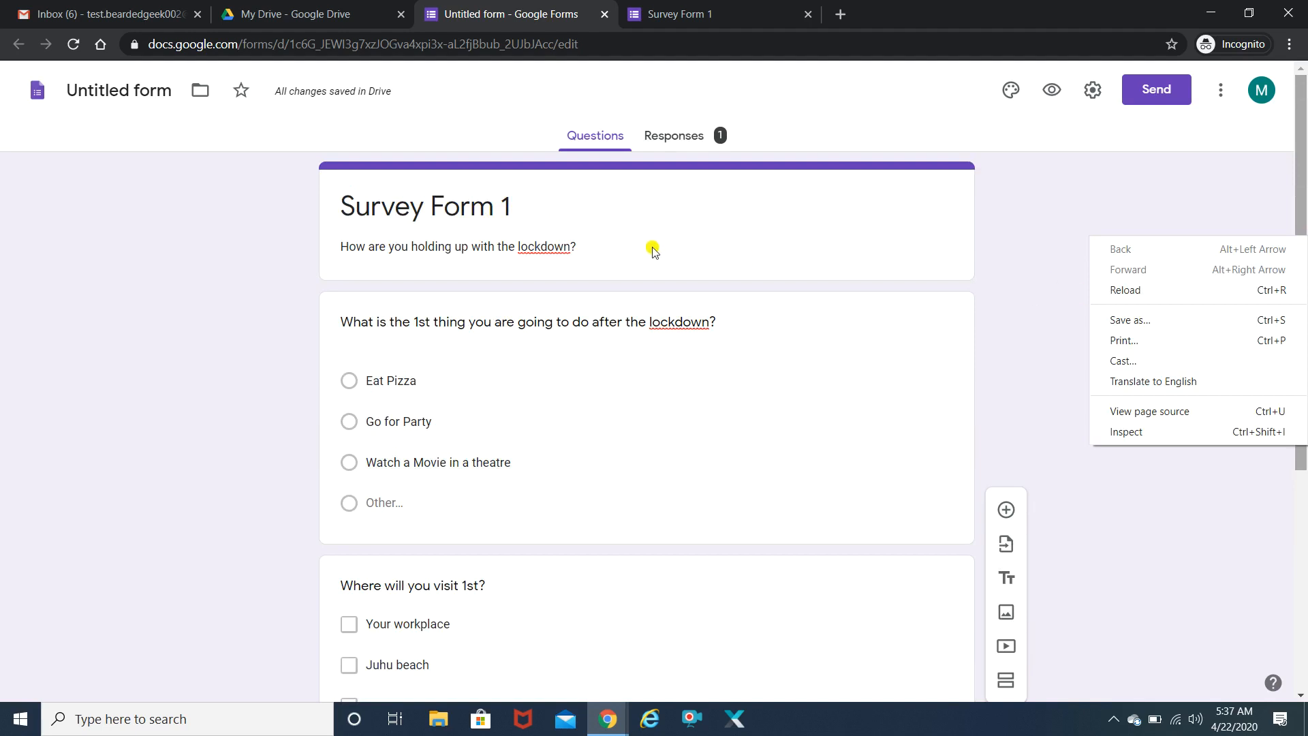
- Replace the title 'Survey Form 1' with 'Personal Details' and set the description to 'Add your personal details below'
{"action": "left_click", "coordinate": [504, 208]}
{"action": "triple_click", "coordinate": [503, 209]}
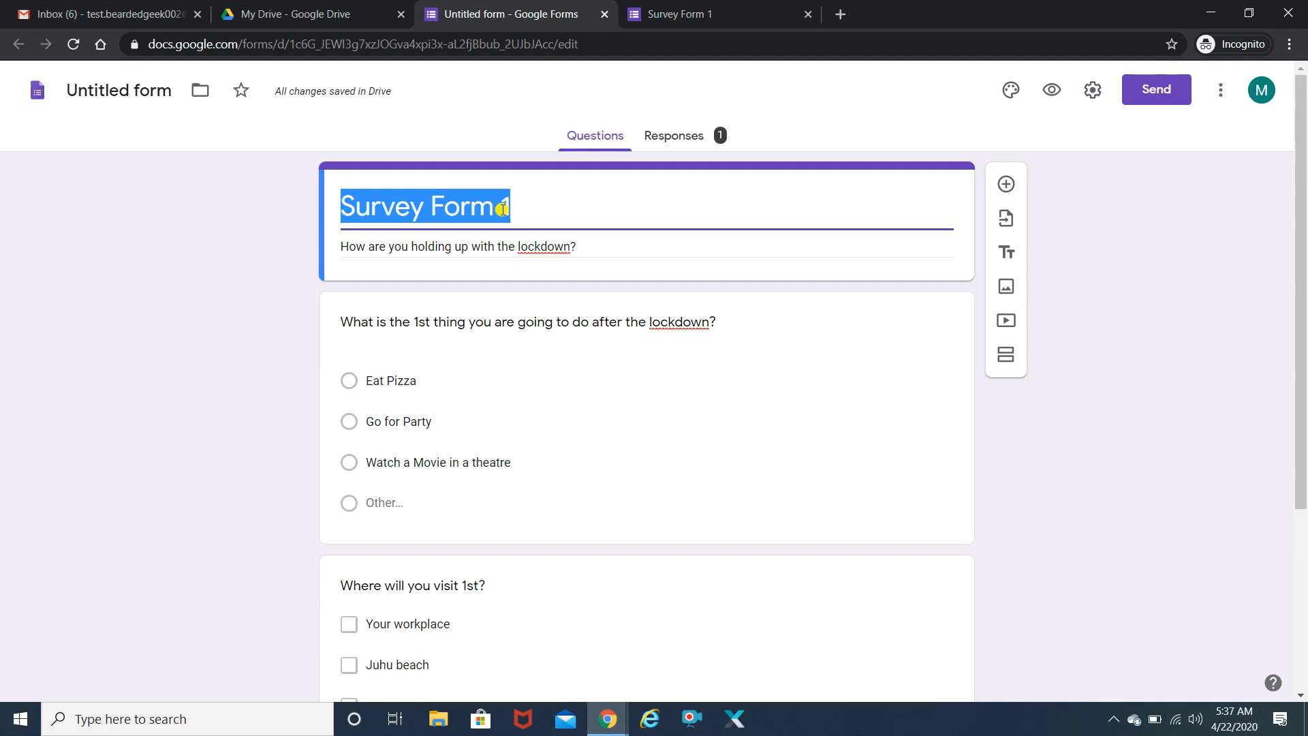
{"action": "type", "text": "Personal "}
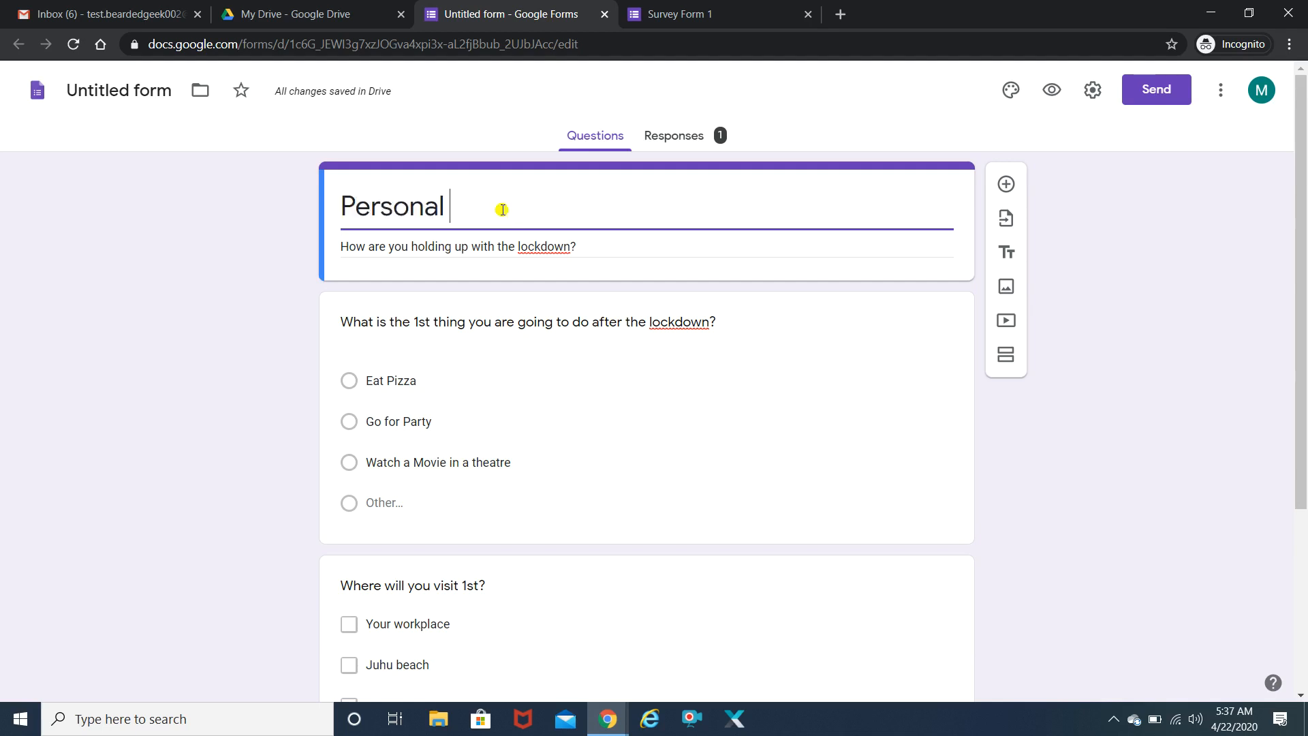
{"action": "type", "text": "Details"}
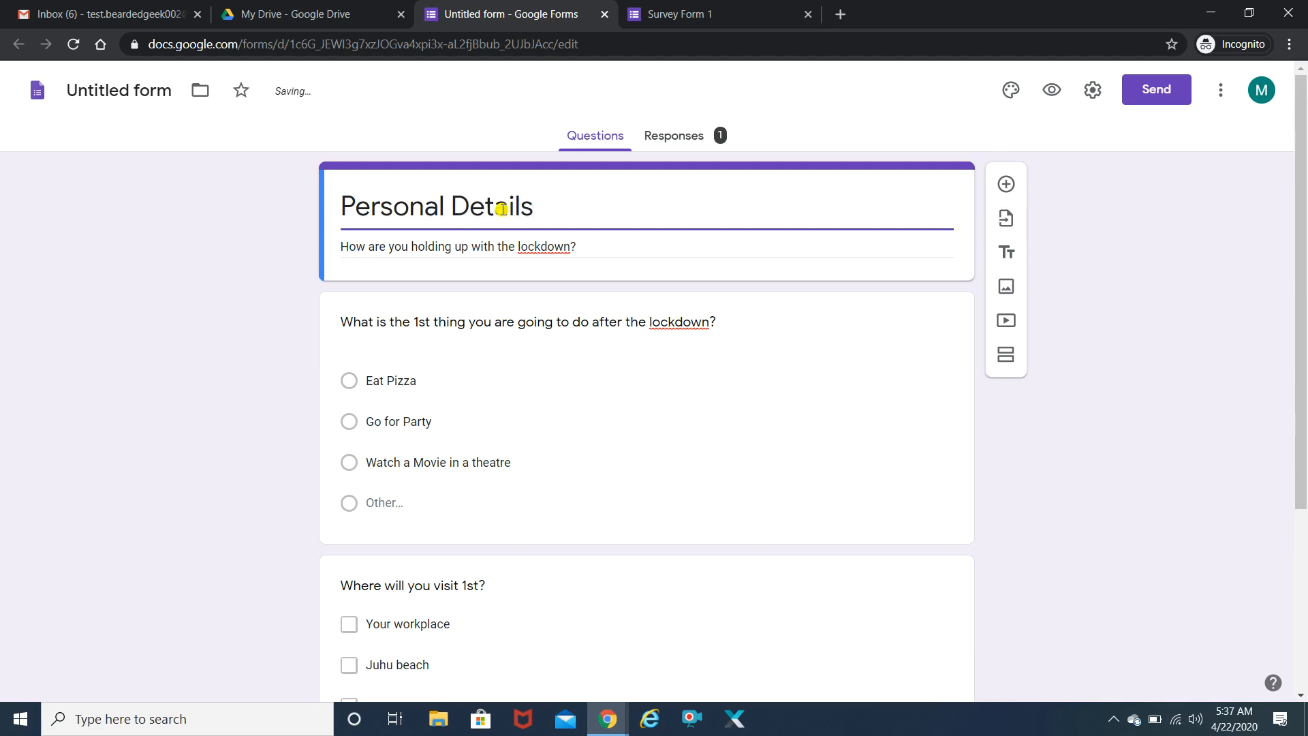
{"action": "triple_click", "coordinate": [577, 246]}
{"action": "type", "text": "A"}
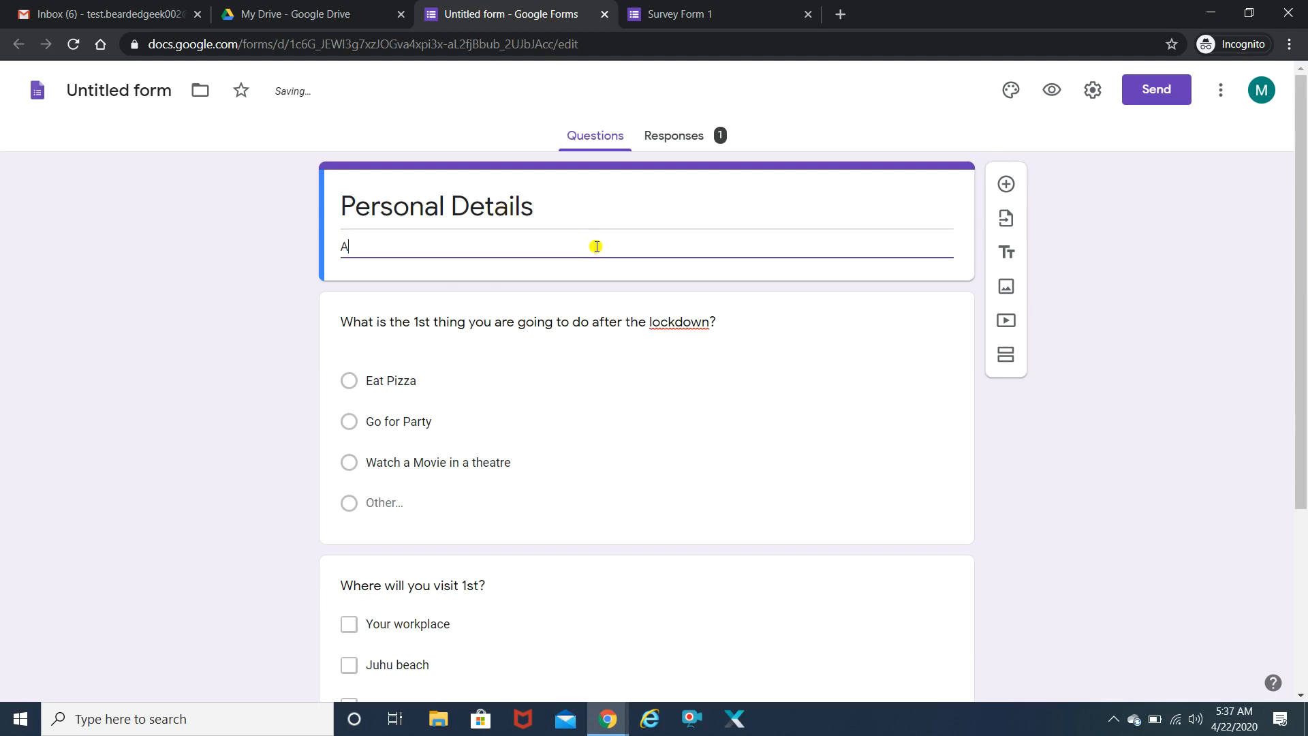
{"action": "type", "text": "dd your per"}
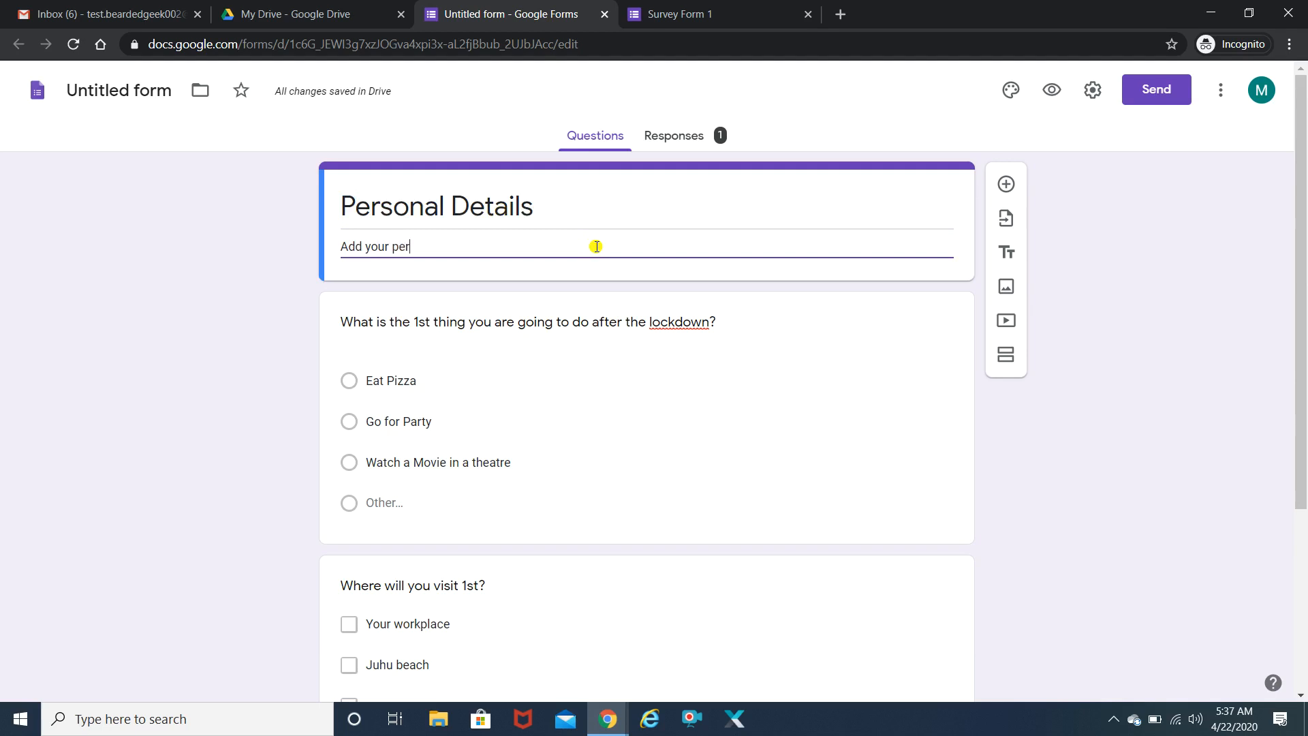
{"action": "type", "text": "sonal details here"}
{"action": "key", "text": "BackSpace"}
{"action": "key", "text": "BackSpace"}
{"action": "type", "text": "below"}
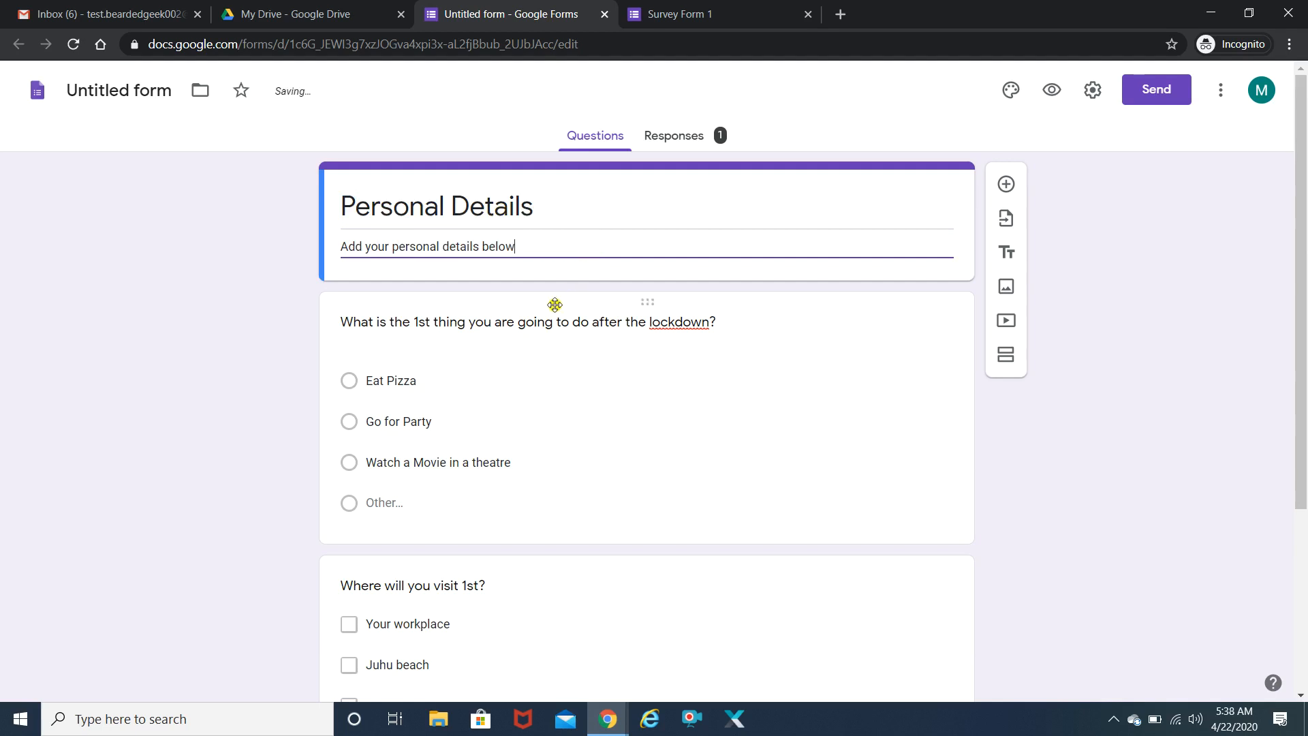
- Make the first question a short-answer question reading 'What is your name'
{"action": "left_click", "coordinate": [543, 323]}
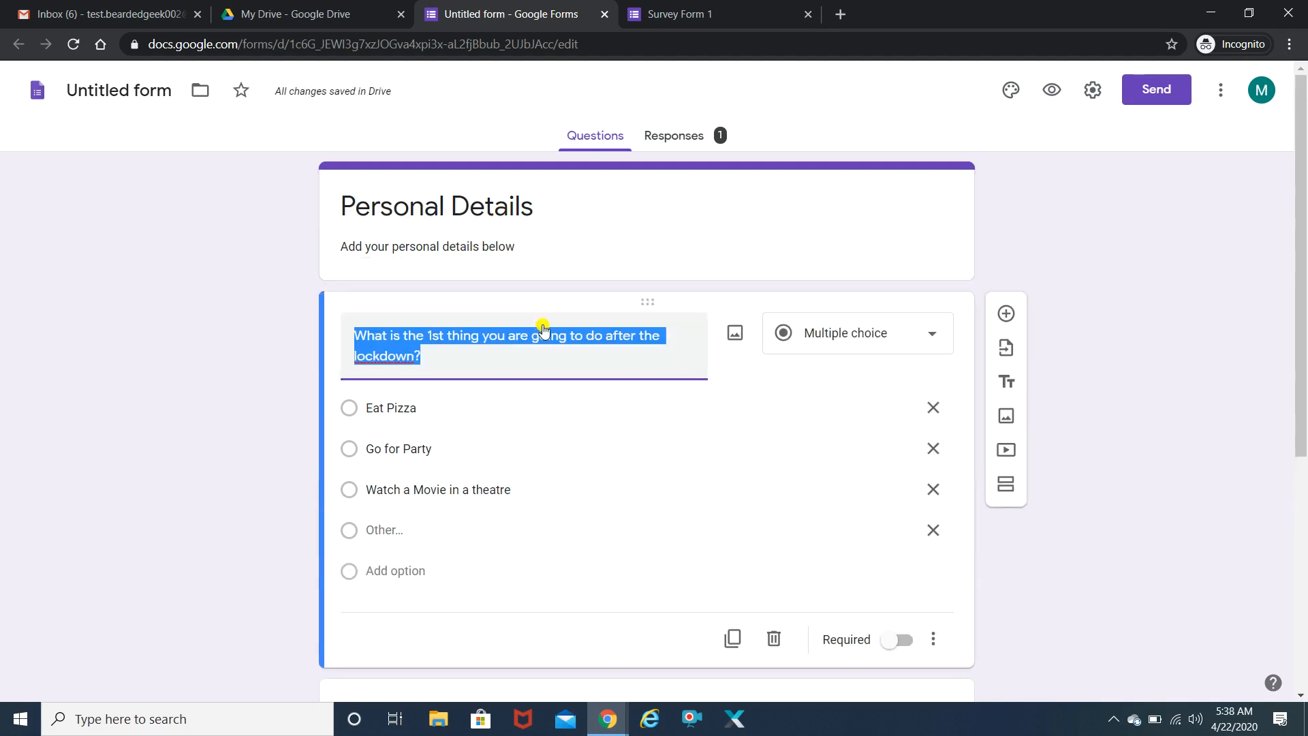
{"action": "type", "text": "What is your name"}
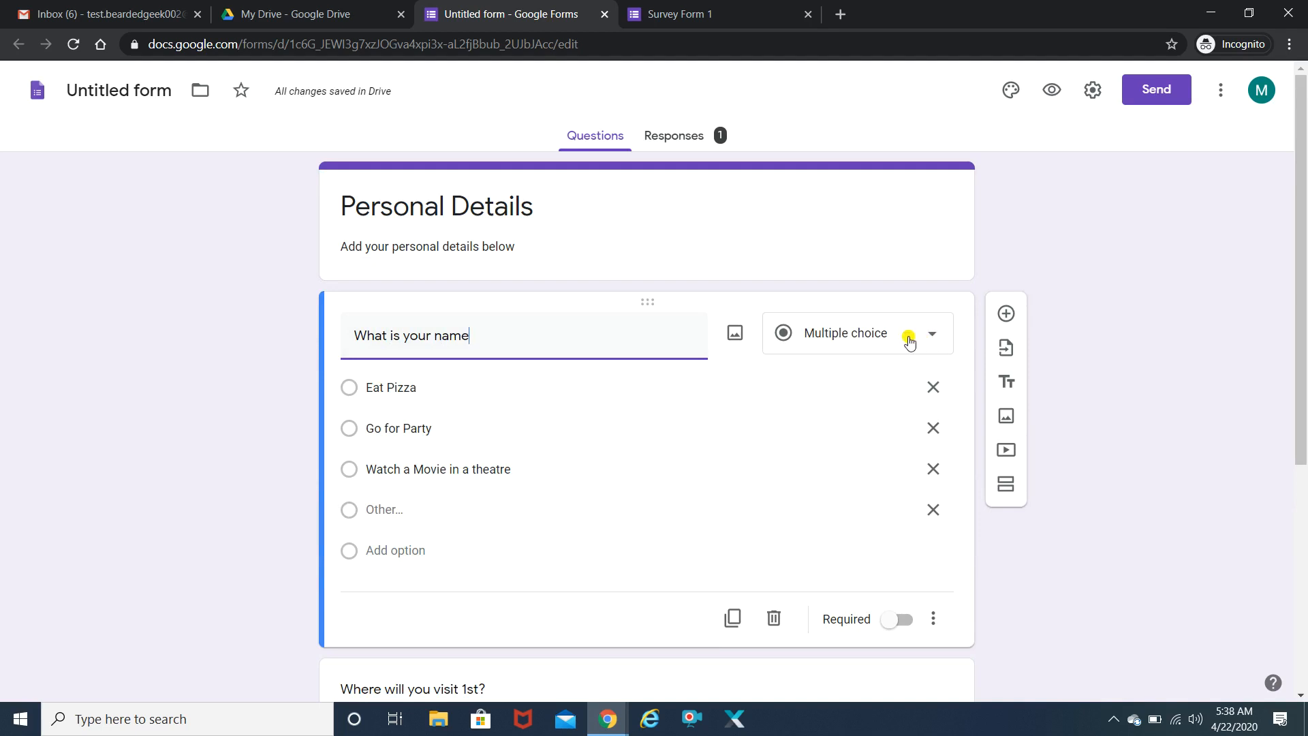
{"action": "left_click", "coordinate": [913, 335]}
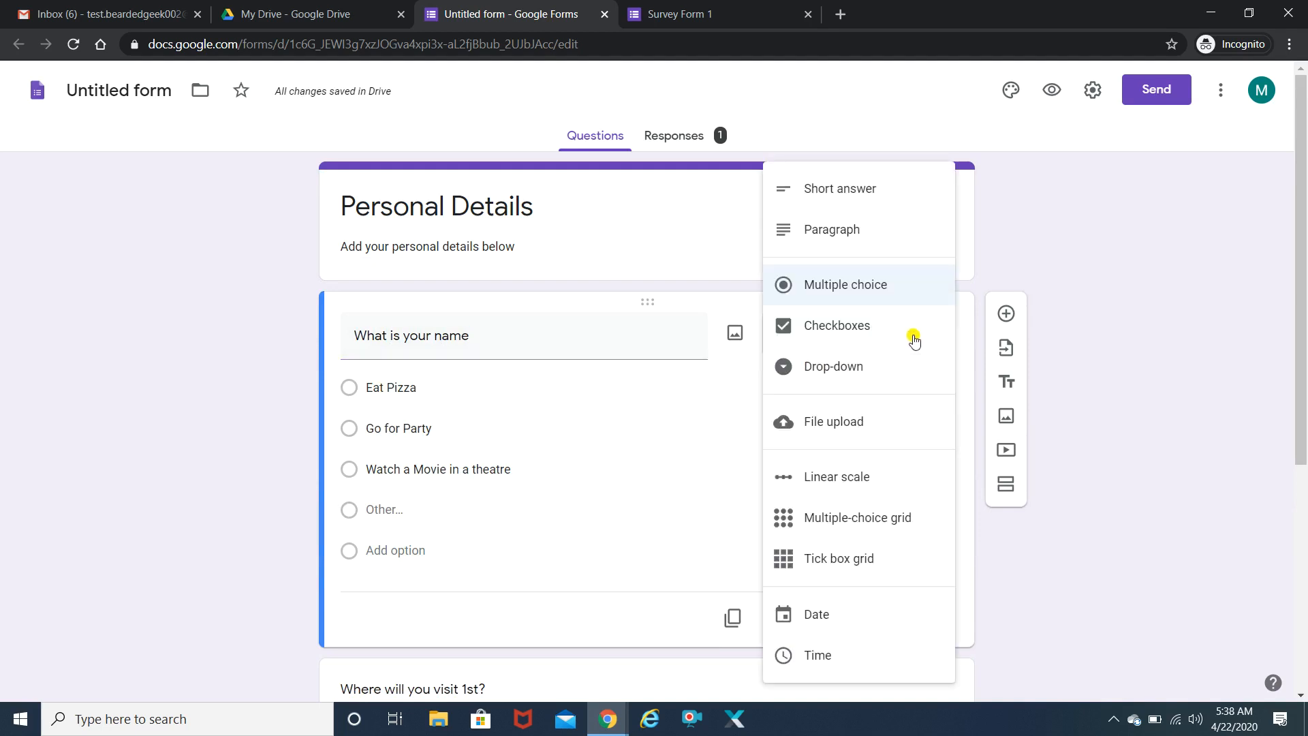
{"action": "left_click", "coordinate": [872, 194]}
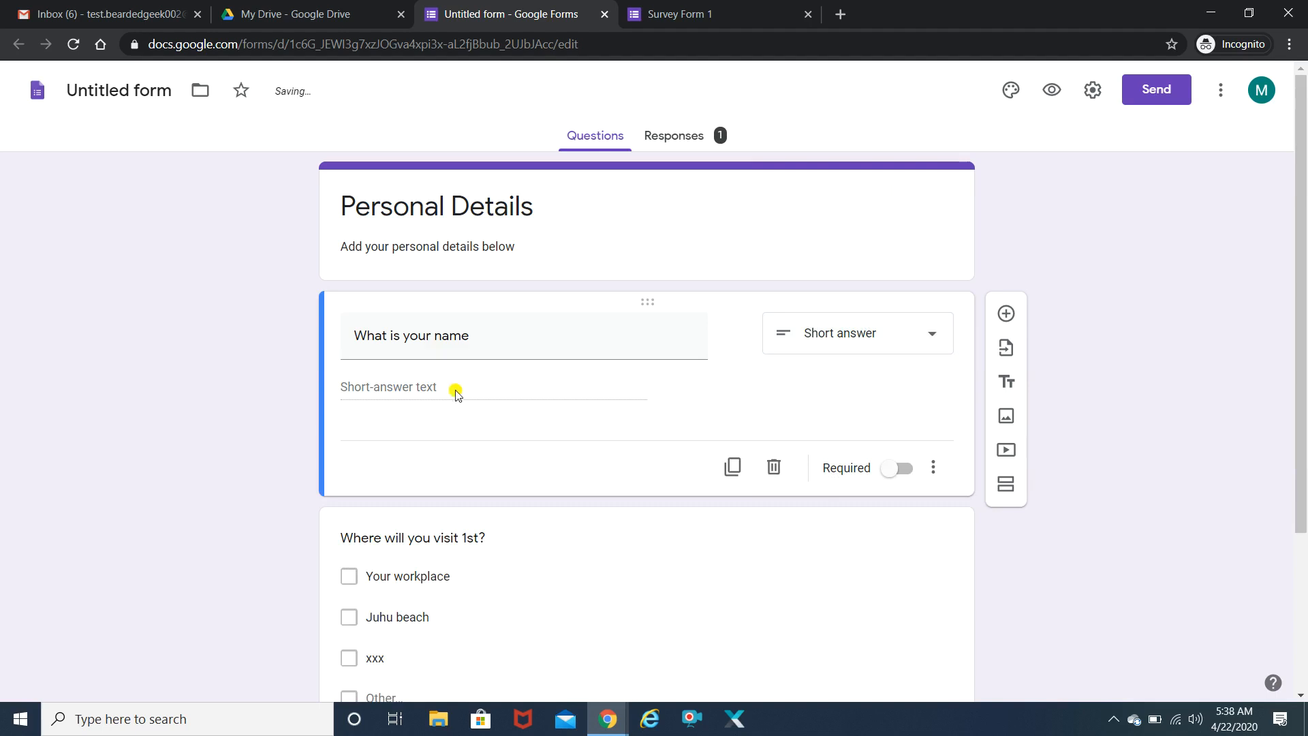
- Make the second question a short-answer question reading 'What is your age?'
{"action": "scroll", "coordinate": [1303, 345], "scroll_direction": "down", "scroll_amount": 2}
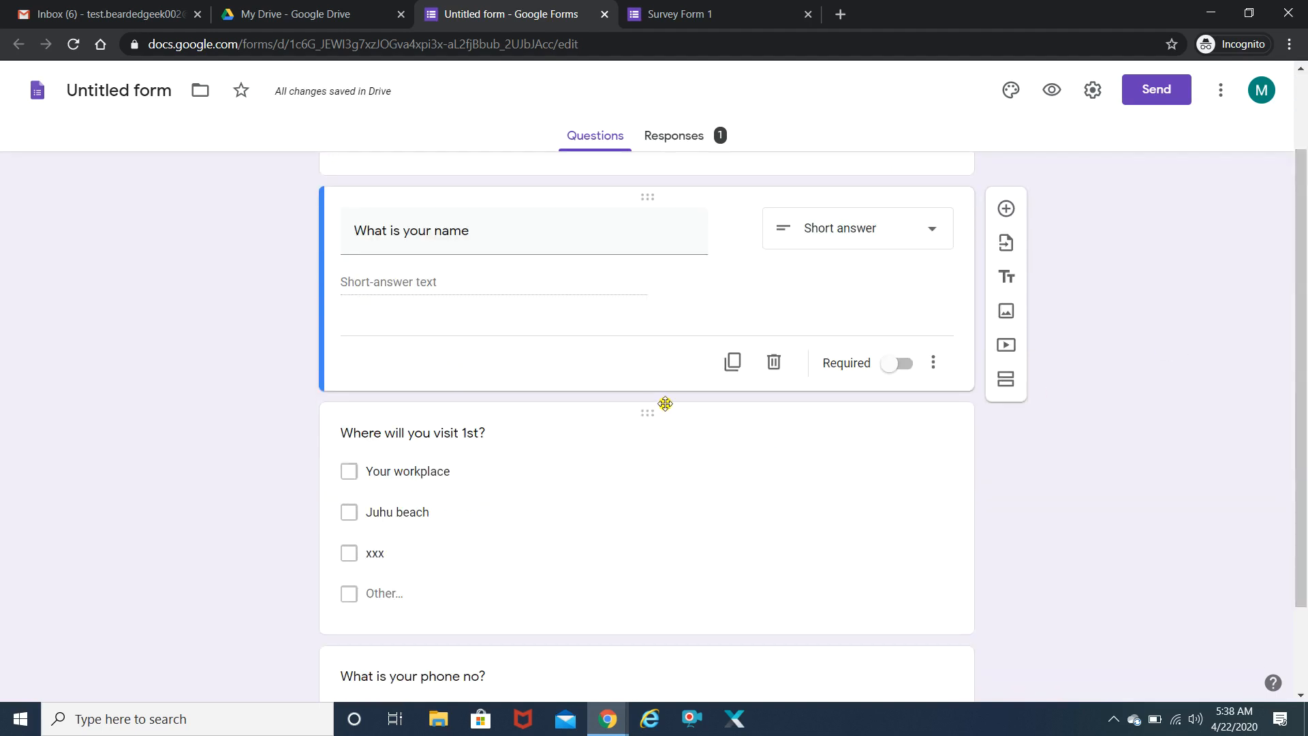
{"action": "left_click", "coordinate": [400, 434]}
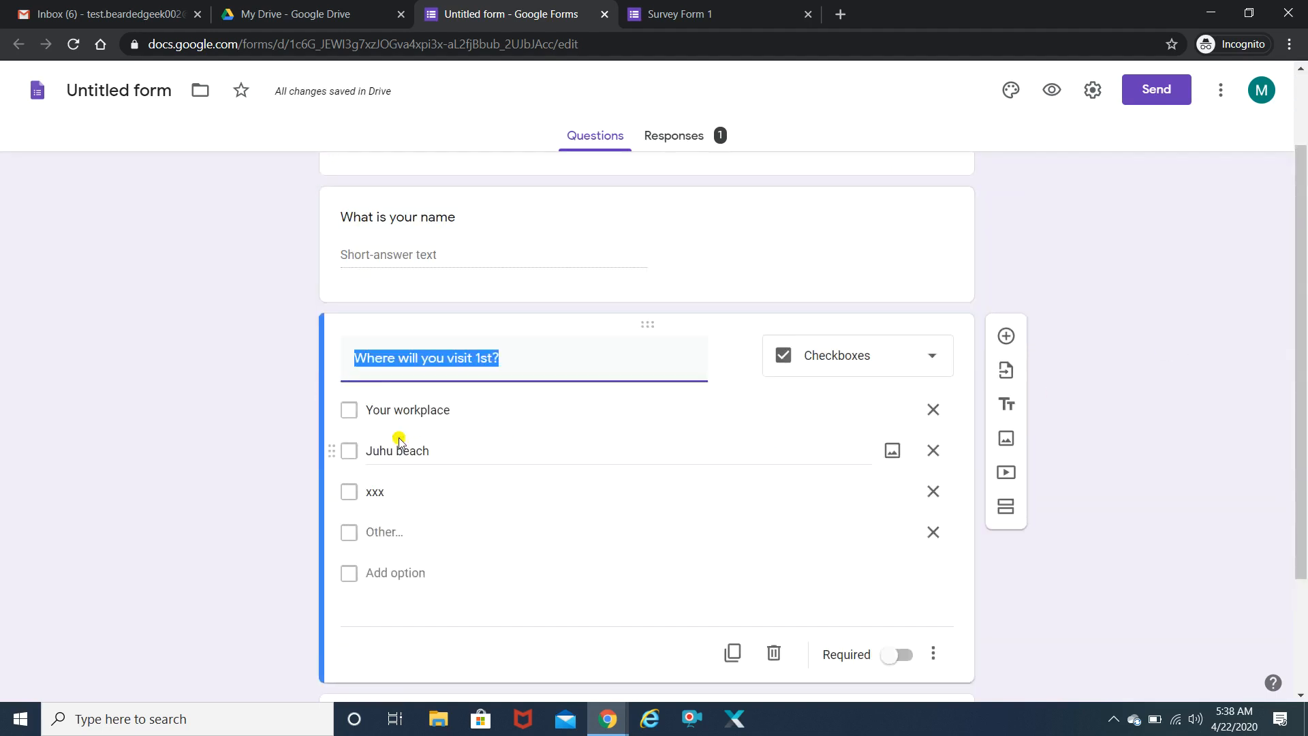
{"action": "type", "text": "What is yo"}
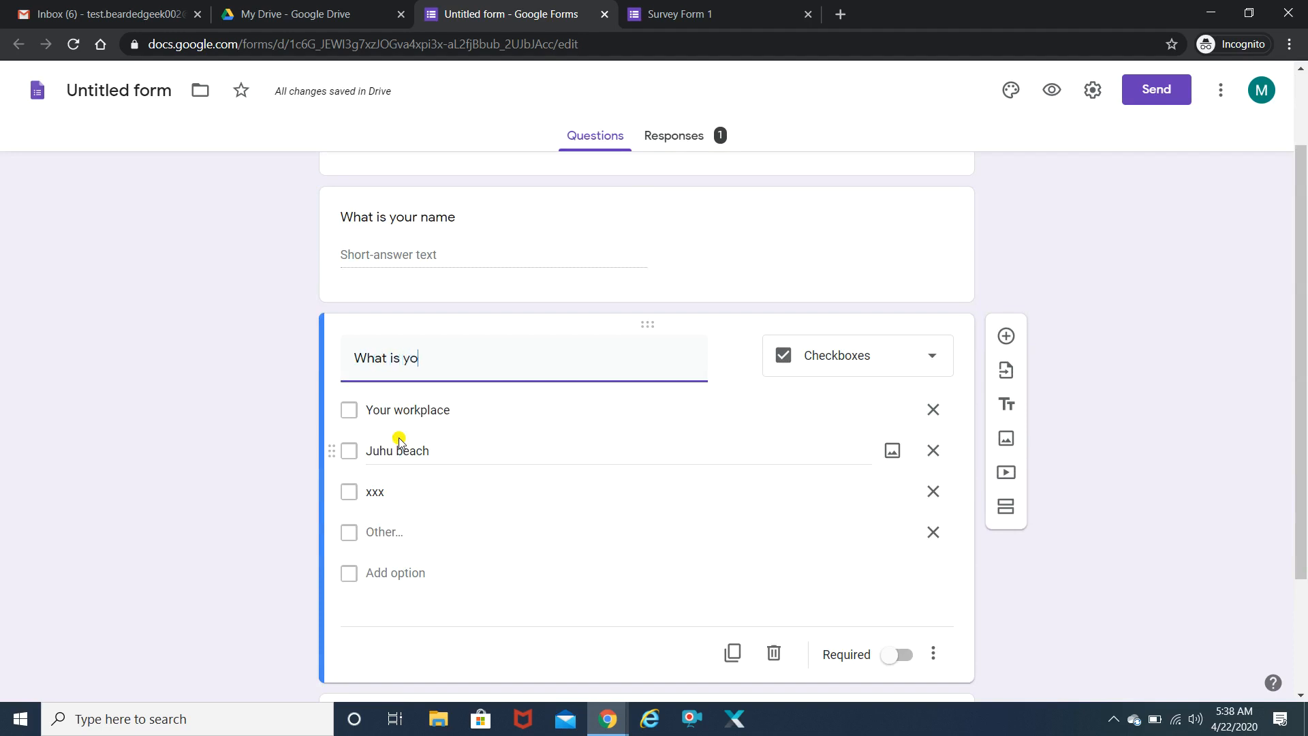
{"action": "type", "text": "ur age?"}
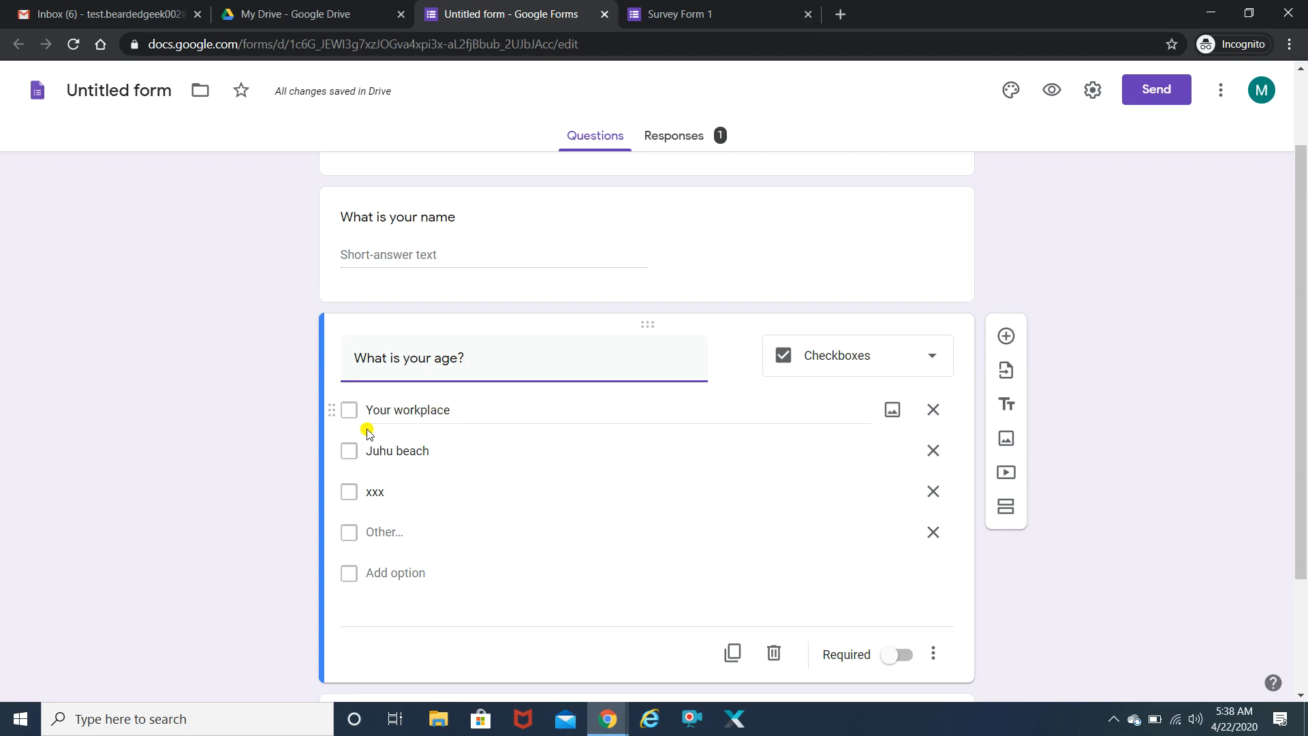
{"action": "left_click", "coordinate": [924, 358]}
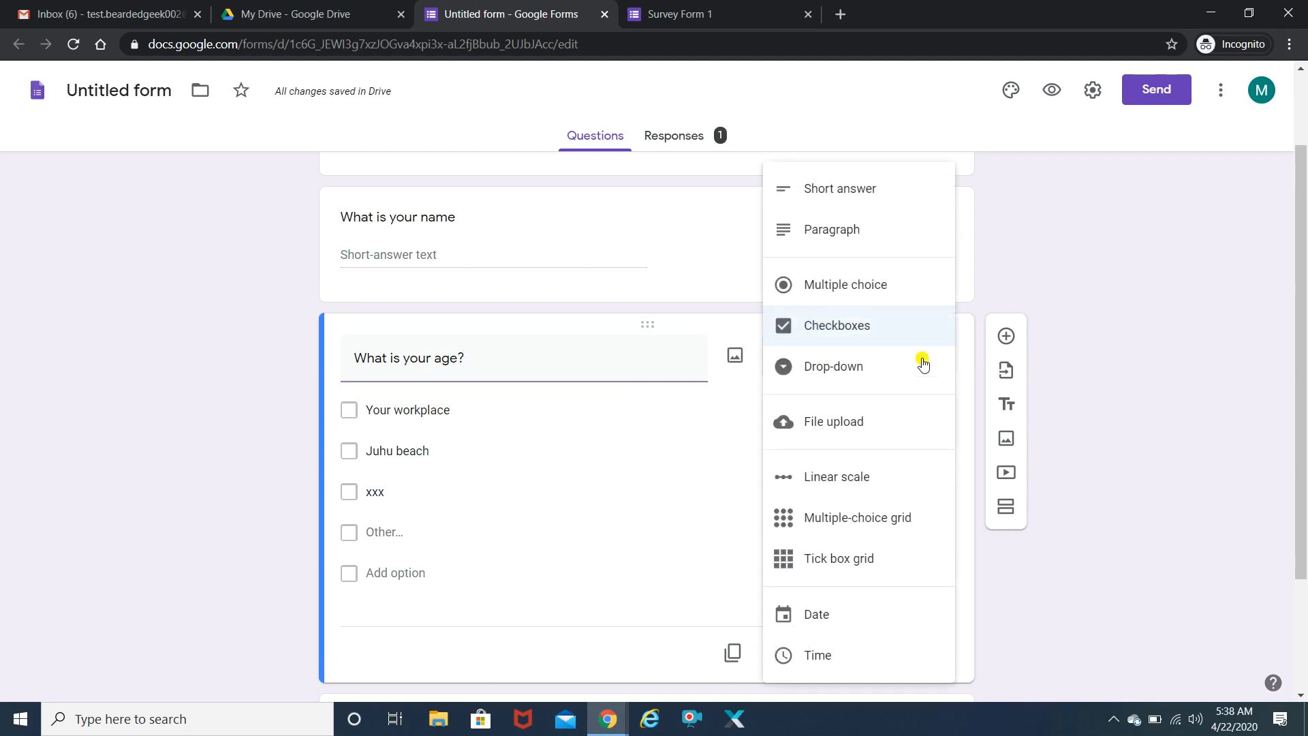
{"action": "left_click", "coordinate": [886, 209]}
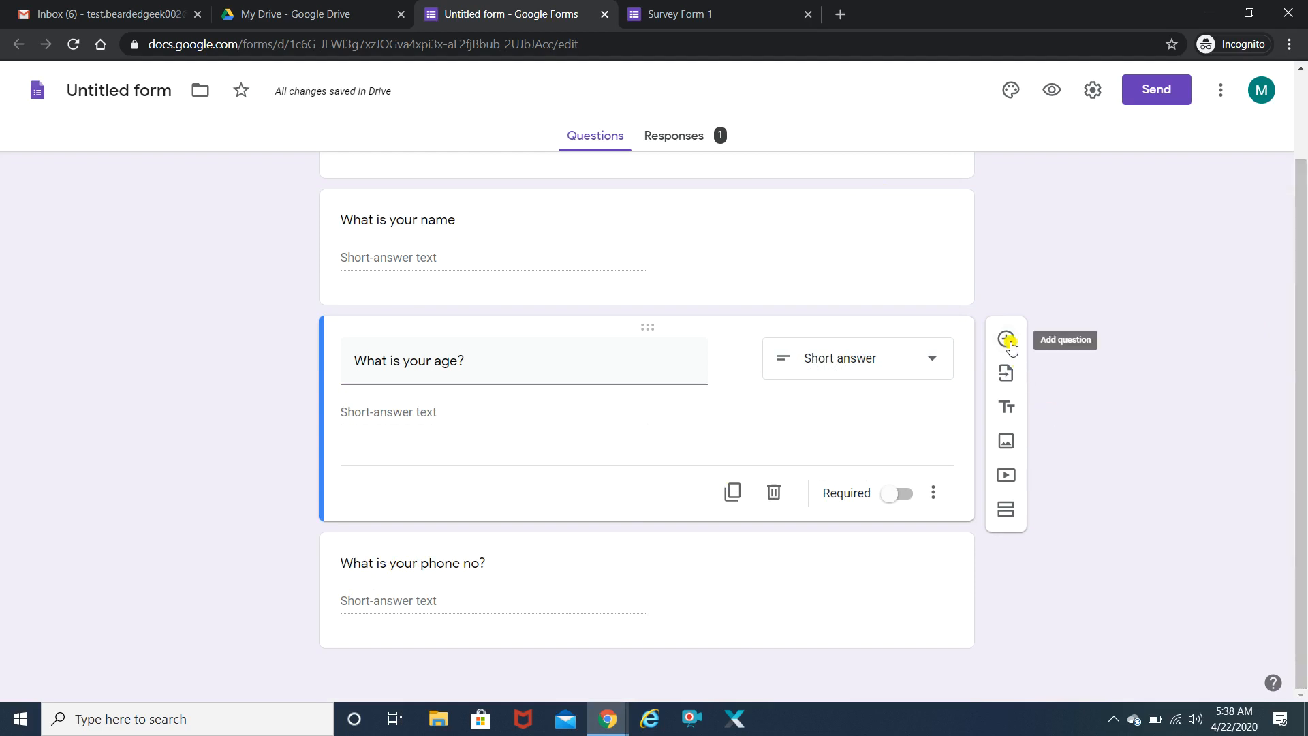
{"action": "scroll", "coordinate": [1303, 300], "scroll_direction": "up", "scroll_amount": 2}
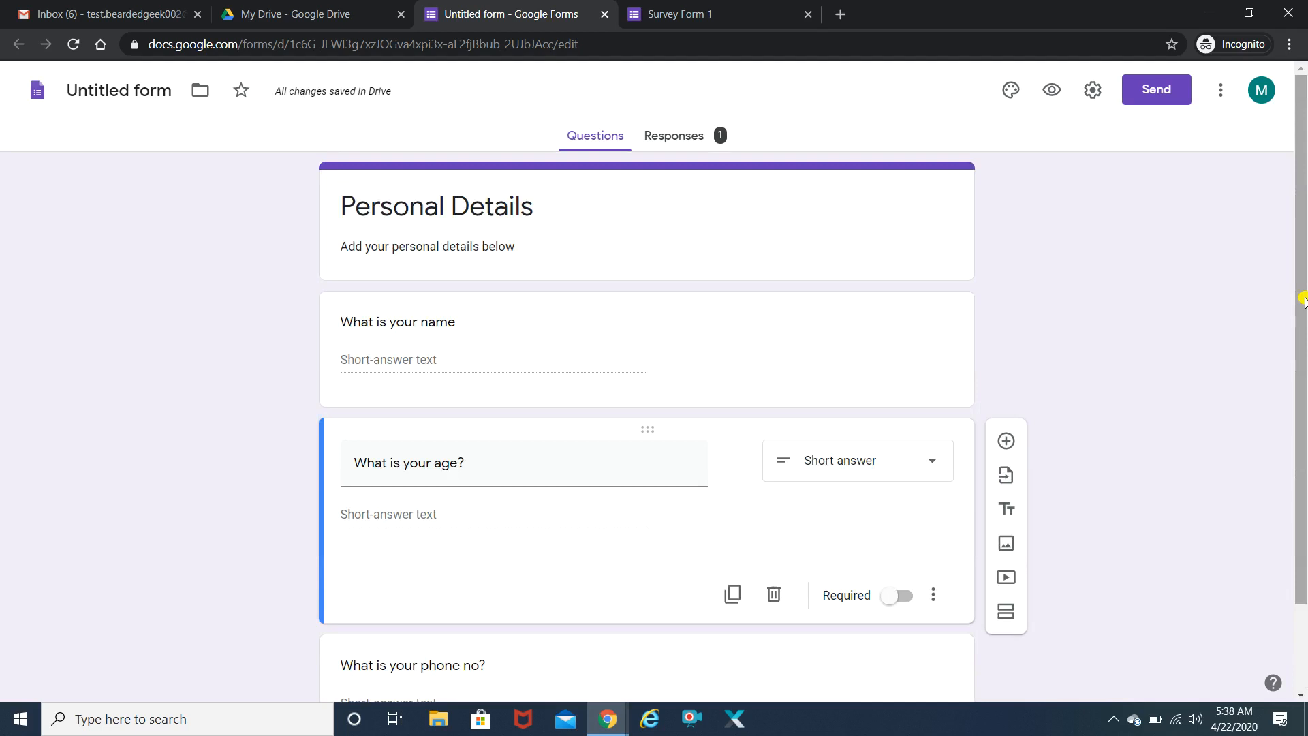
- Add a new section after the phone number question, undoing the one misplaced after the age question
{"action": "scroll", "coordinate": [1302, 300], "scroll_direction": "down", "scroll_amount": 2}
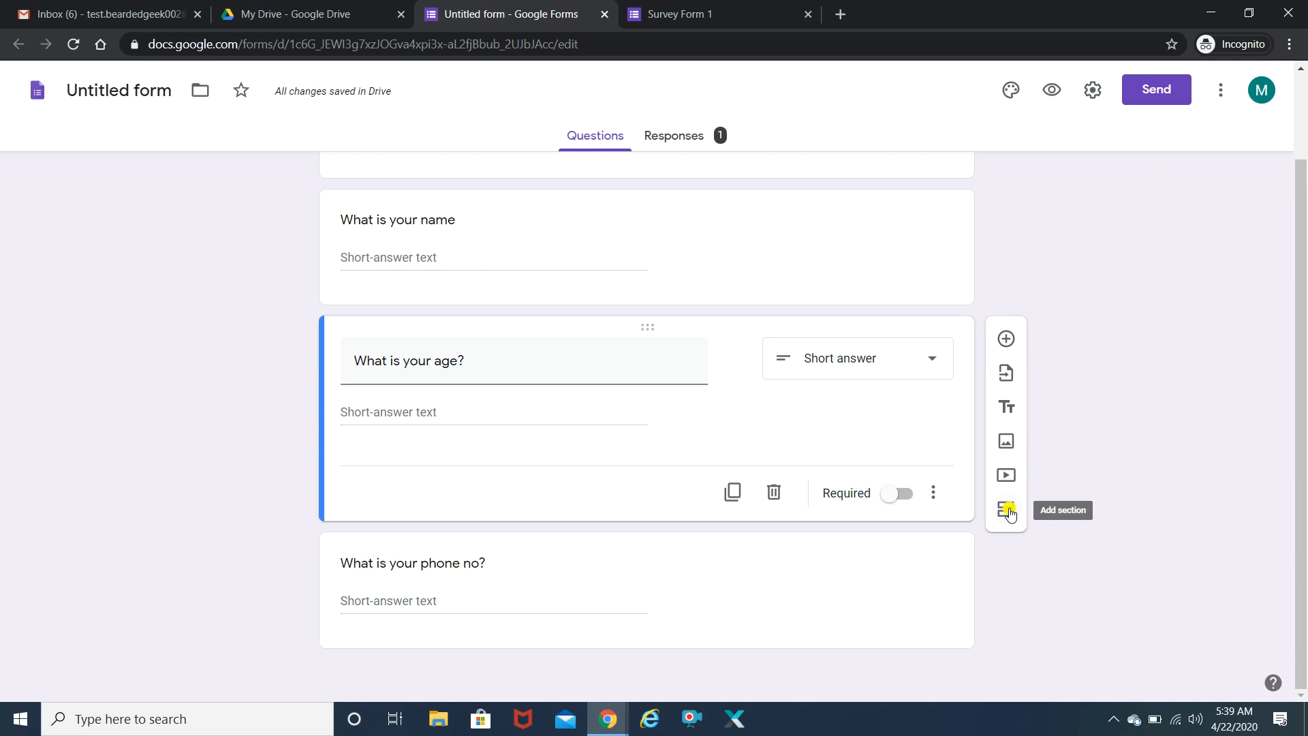
{"action": "left_click", "coordinate": [1010, 512]}
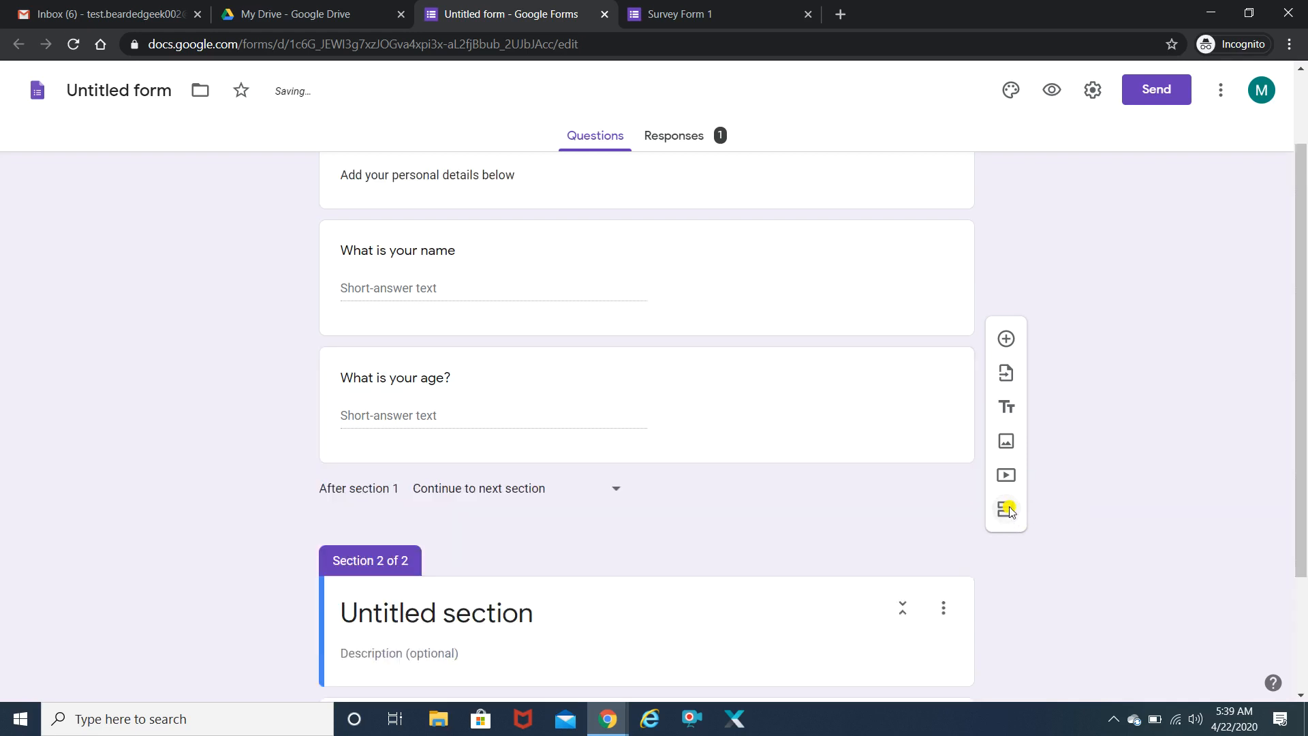
{"action": "scroll", "coordinate": [949, 348], "scroll_direction": "up", "scroll_amount": 2}
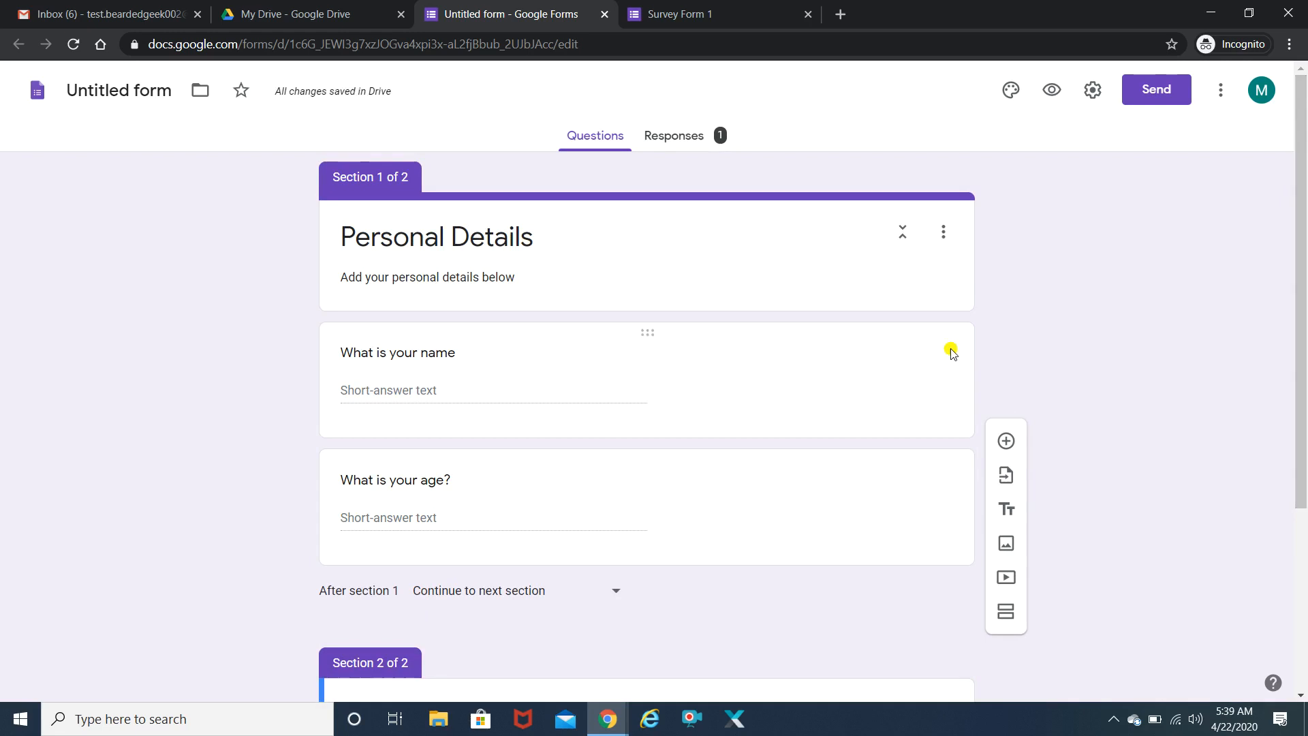
{"action": "left_click_drag", "start_coordinate": [1303, 362], "coordinate": [1302, 472]}
{"action": "key", "text": "ctrl+z"}
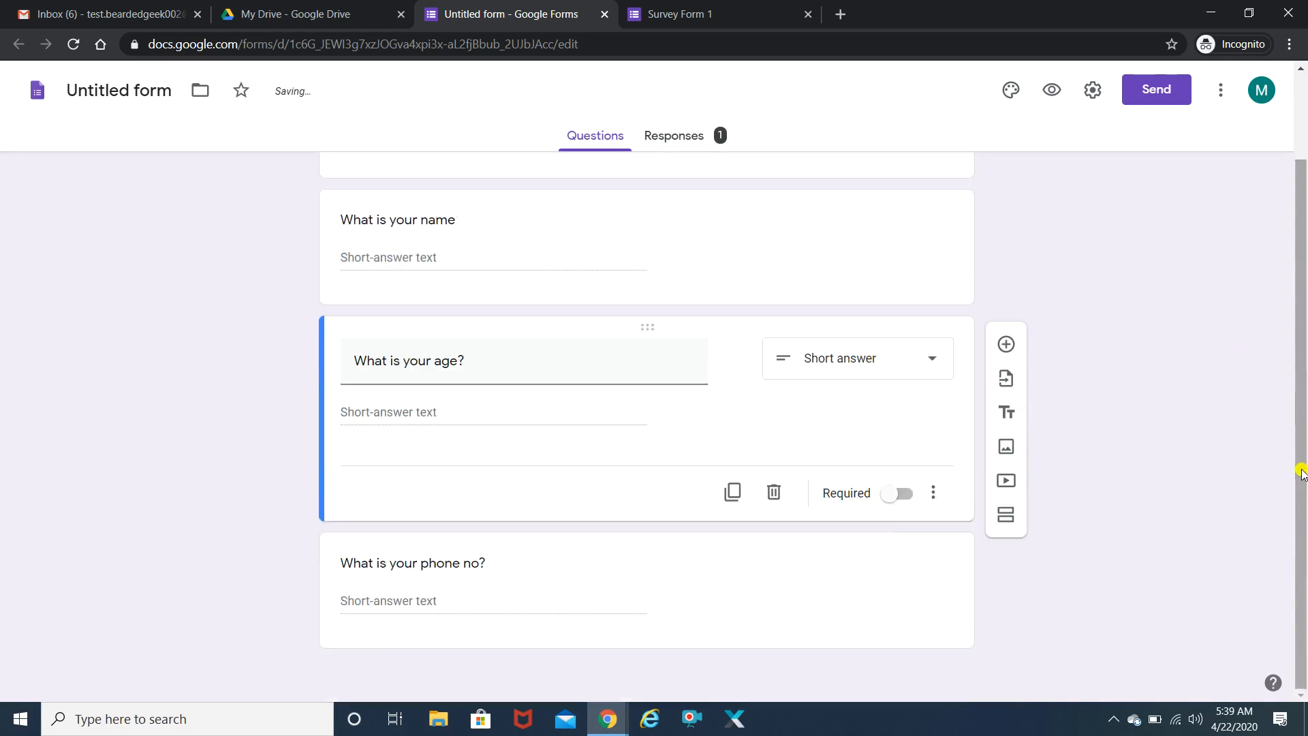
{"action": "left_click", "coordinate": [758, 608]}
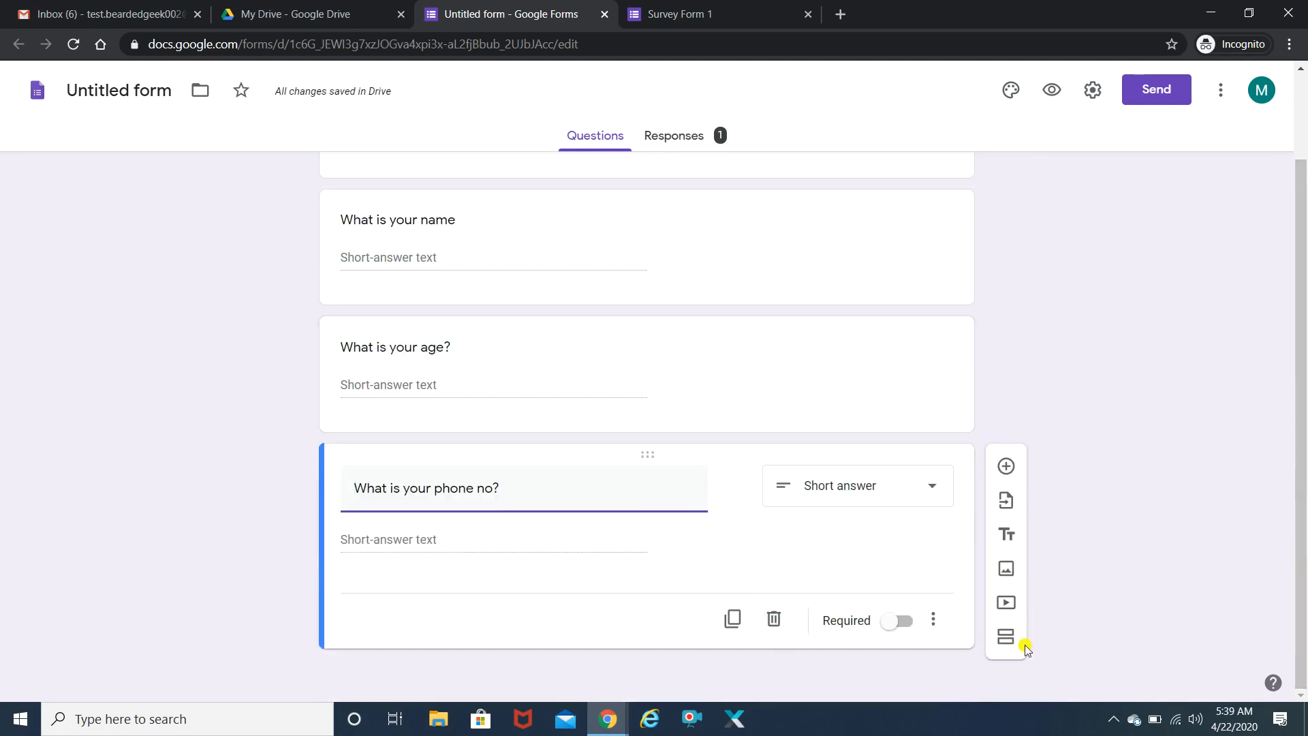
{"action": "left_click", "coordinate": [1005, 636]}
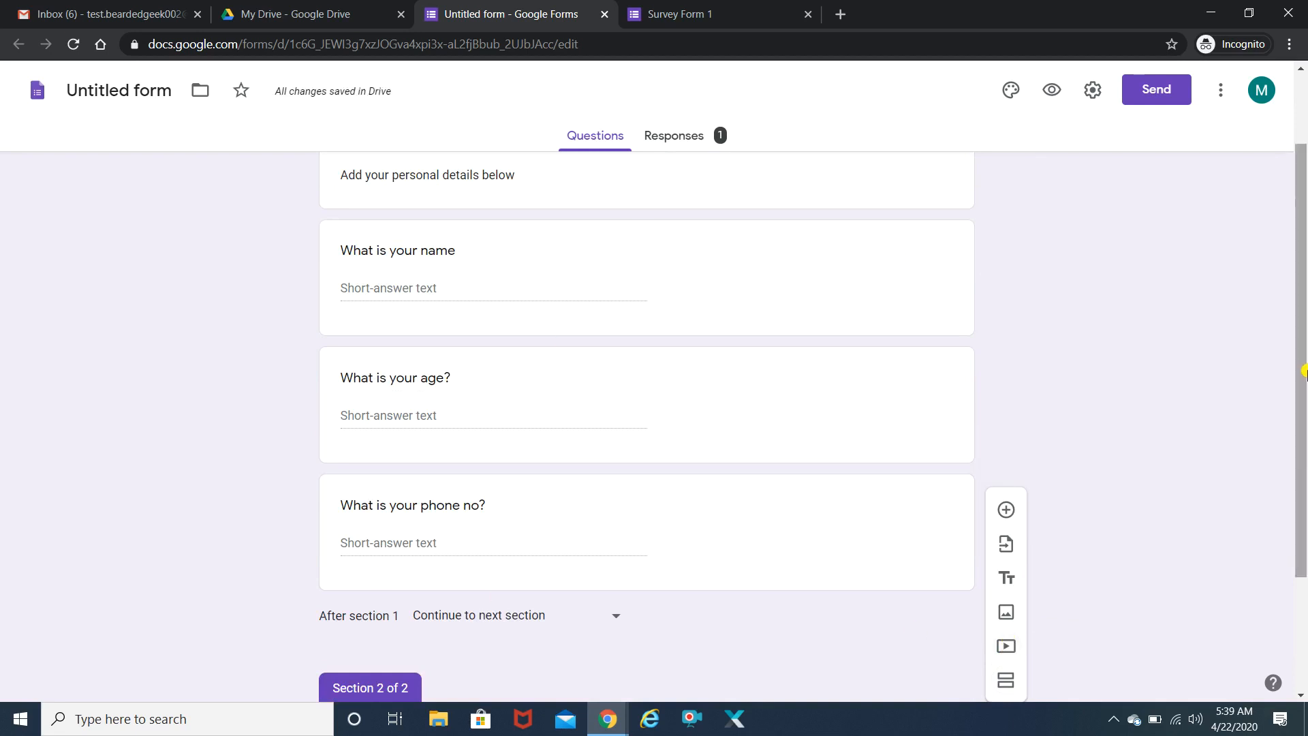
{"action": "scroll", "coordinate": [1267, 394], "scroll_direction": "up", "scroll_amount": 2}
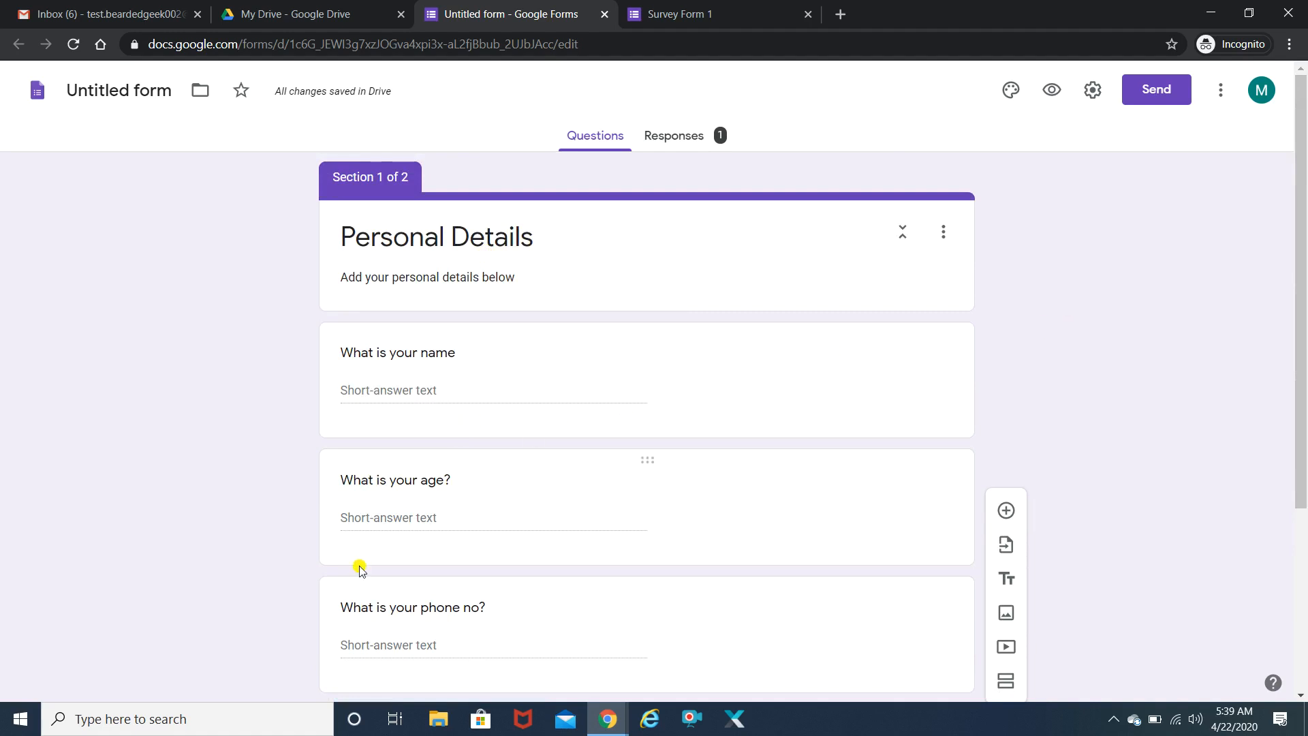
{"action": "left_click_drag", "start_coordinate": [1303, 233], "coordinate": [1303, 415]}
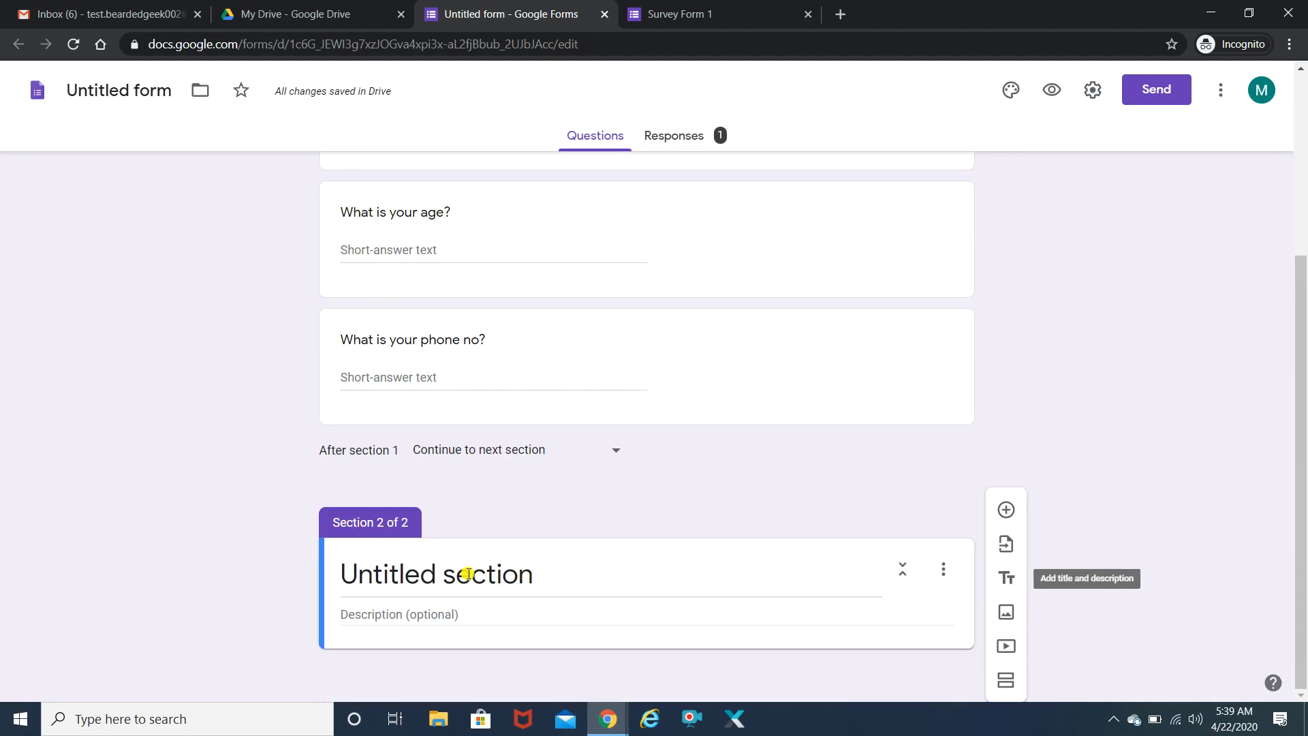
- Name section 2 'Your Portfolio' with the description 'Enter your portfolio details below'
{"action": "left_click", "coordinate": [433, 570]}
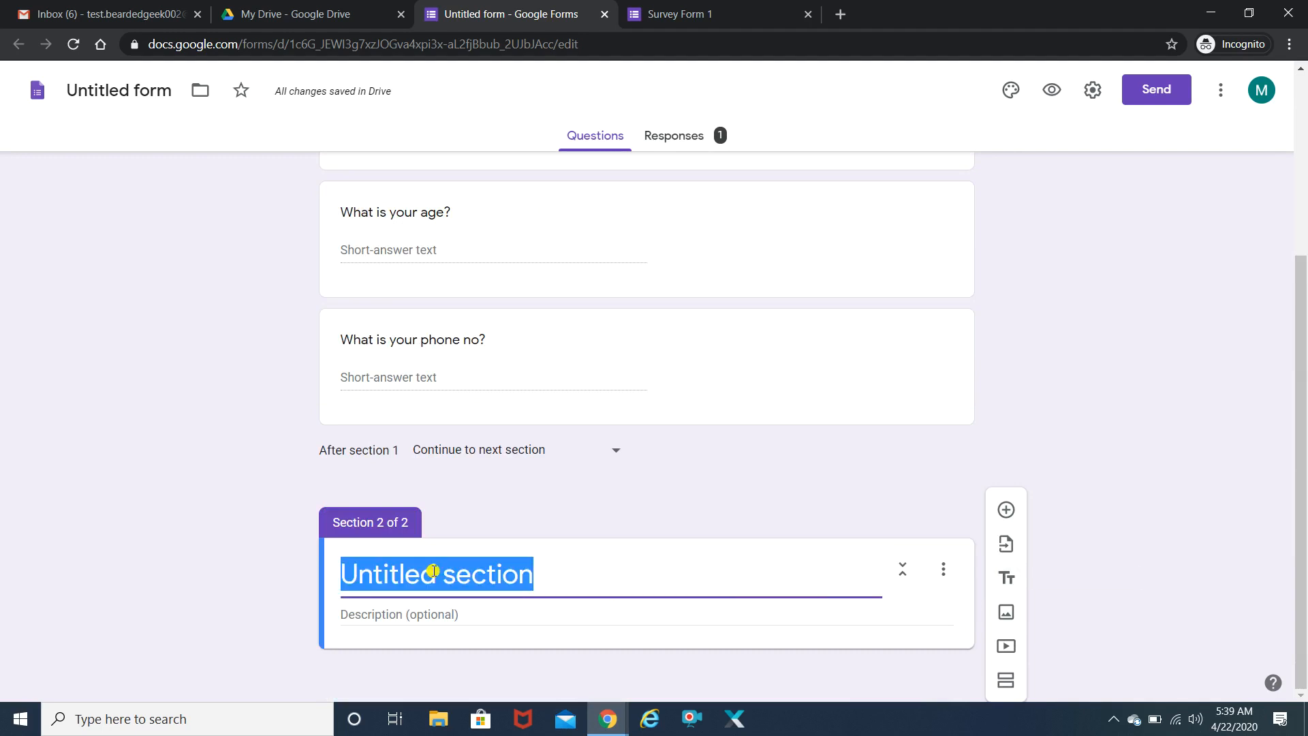
{"action": "type", "text": "Your Po"}
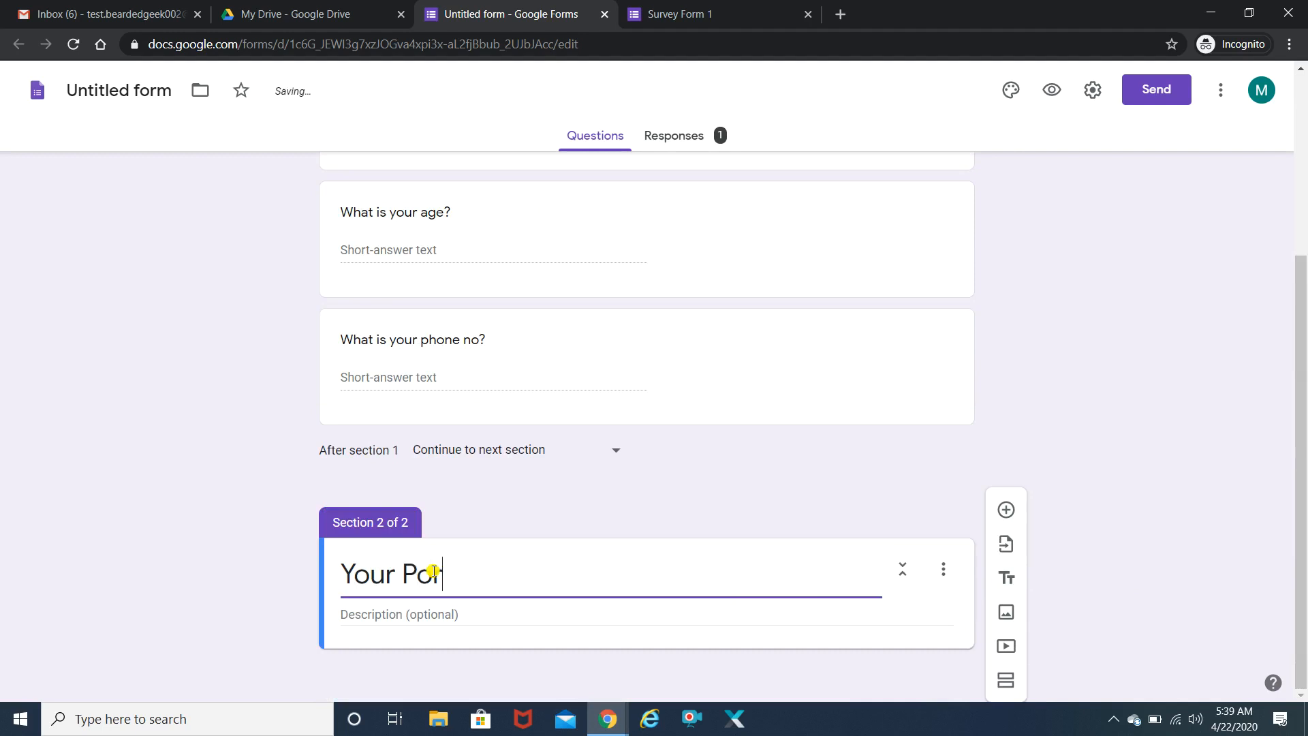
{"action": "type", "text": "rtfolio"}
{"action": "left_click", "coordinate": [433, 612]}
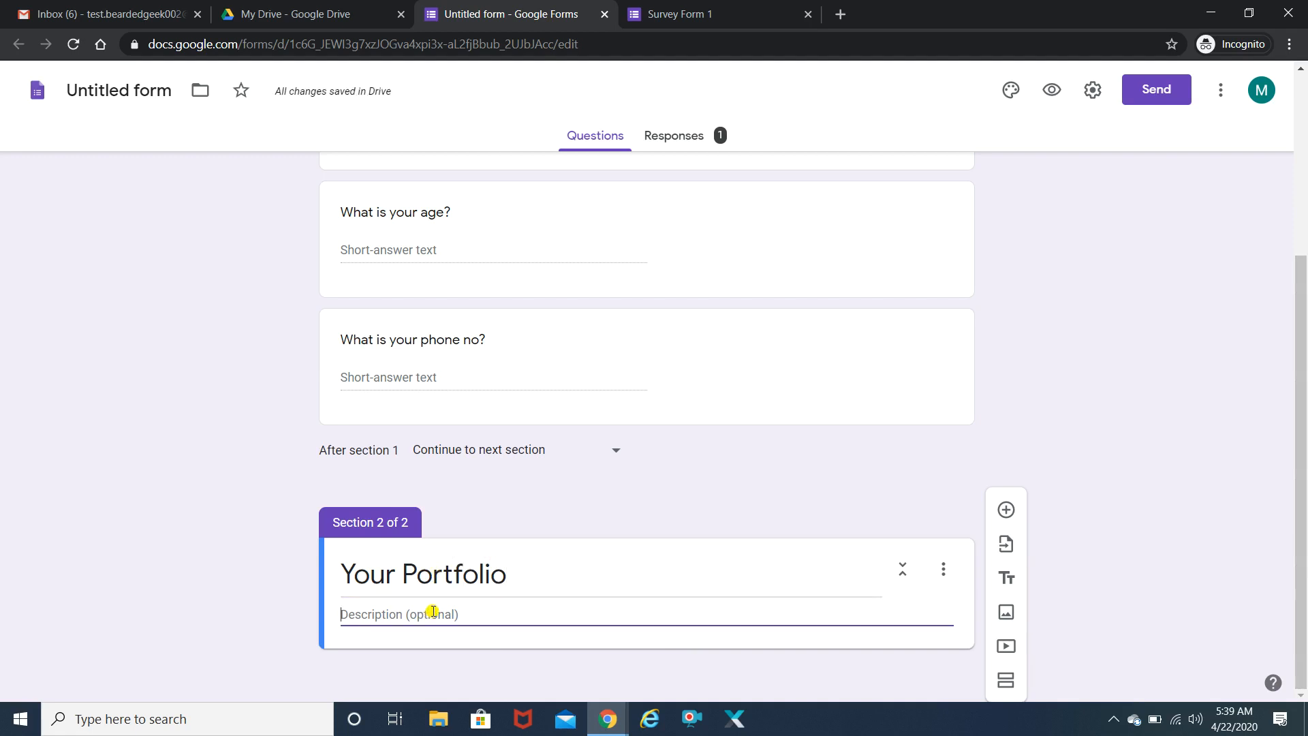
{"action": "type", "text": "Enter your portfolio details below"}
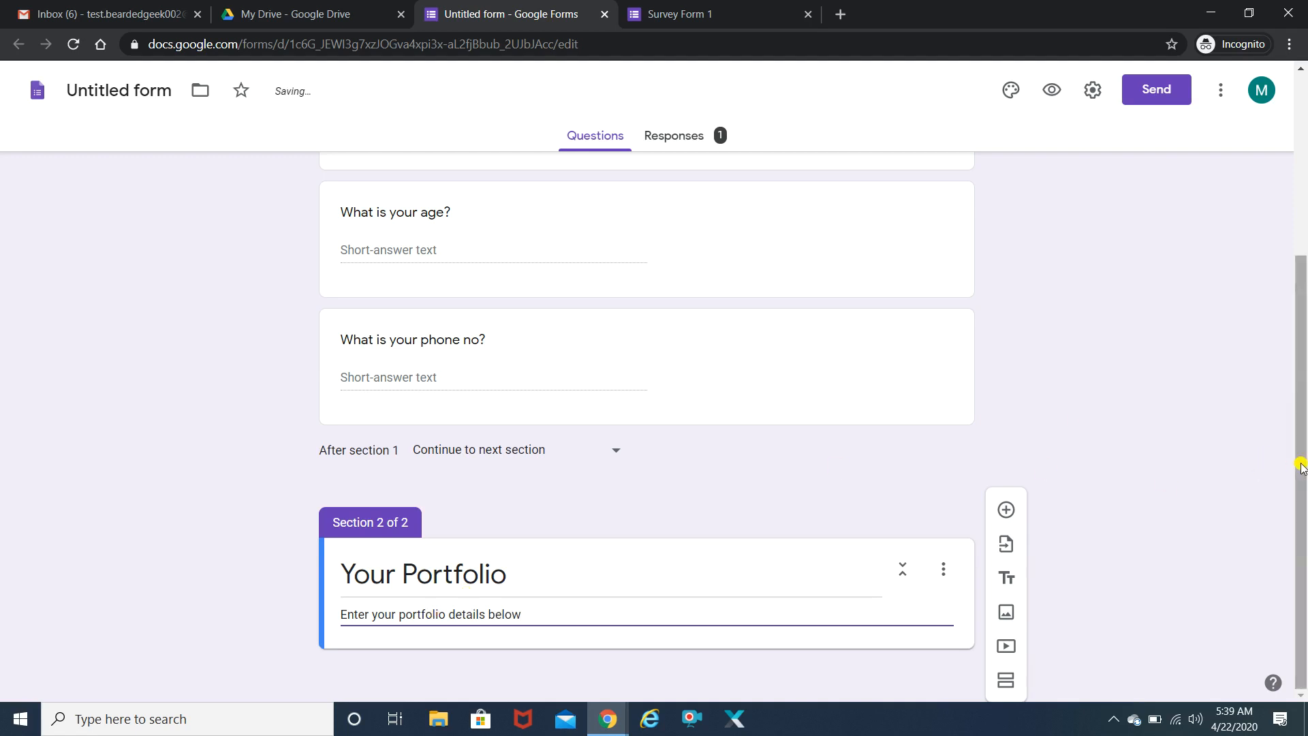
{"action": "left_click", "coordinate": [1184, 545]}
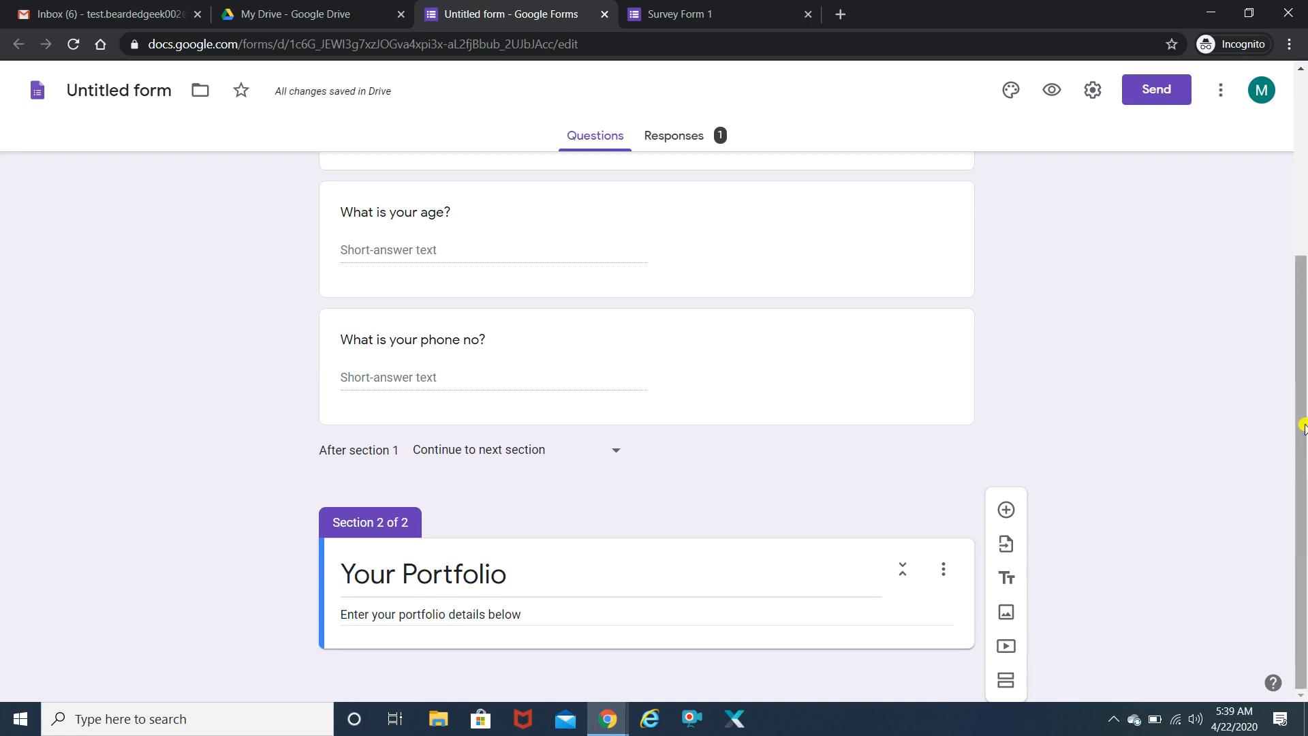
- Add a multiple-choice question 'How many years of experience you have?' to the Your Portfolio section
{"action": "left_click", "coordinate": [1006, 509]}
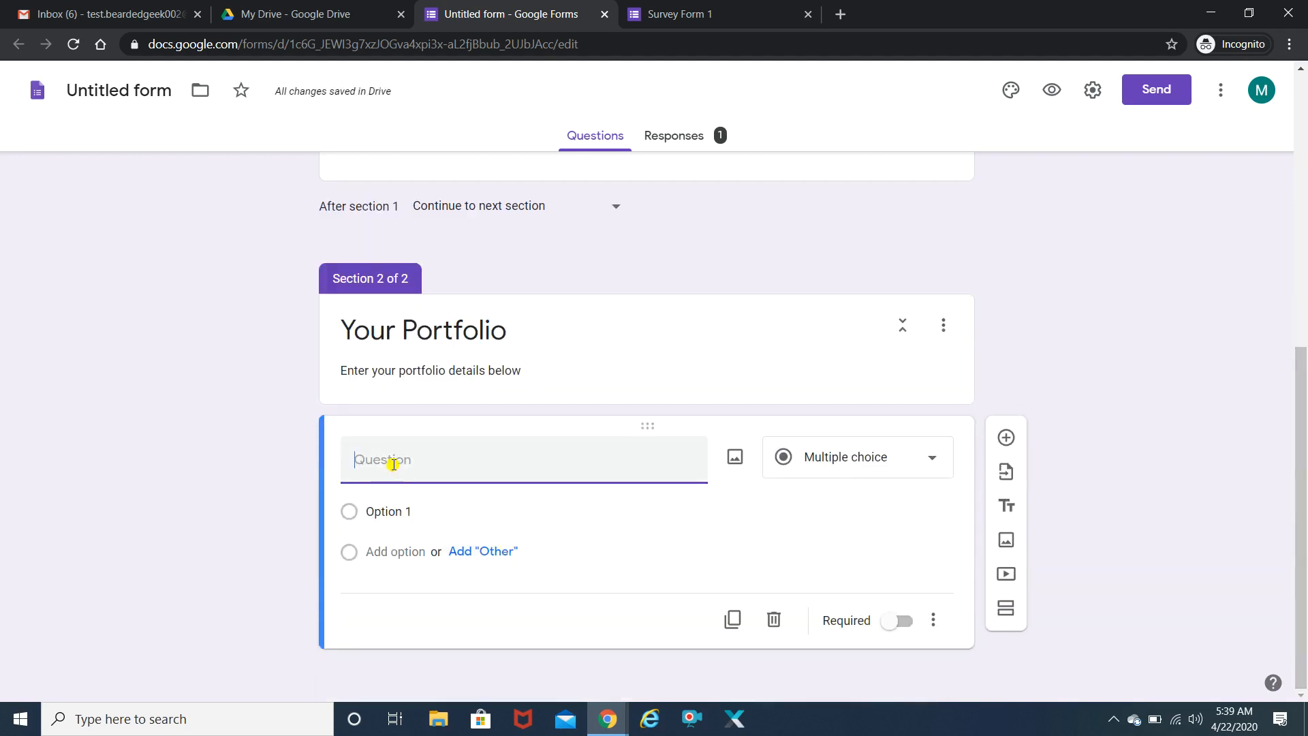
{"action": "type", "text": "How many years of en"}
{"action": "key", "text": "BackSpace"}
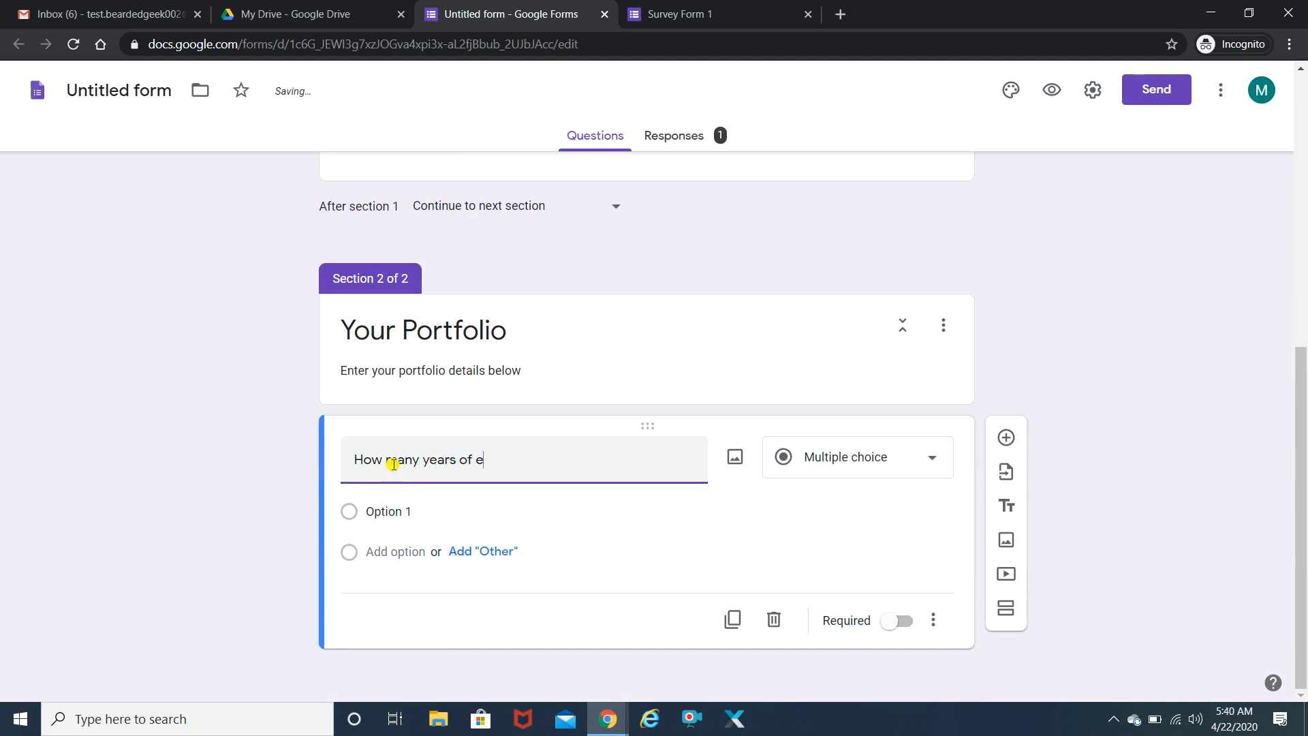
{"action": "type", "text": "xperience you have"}
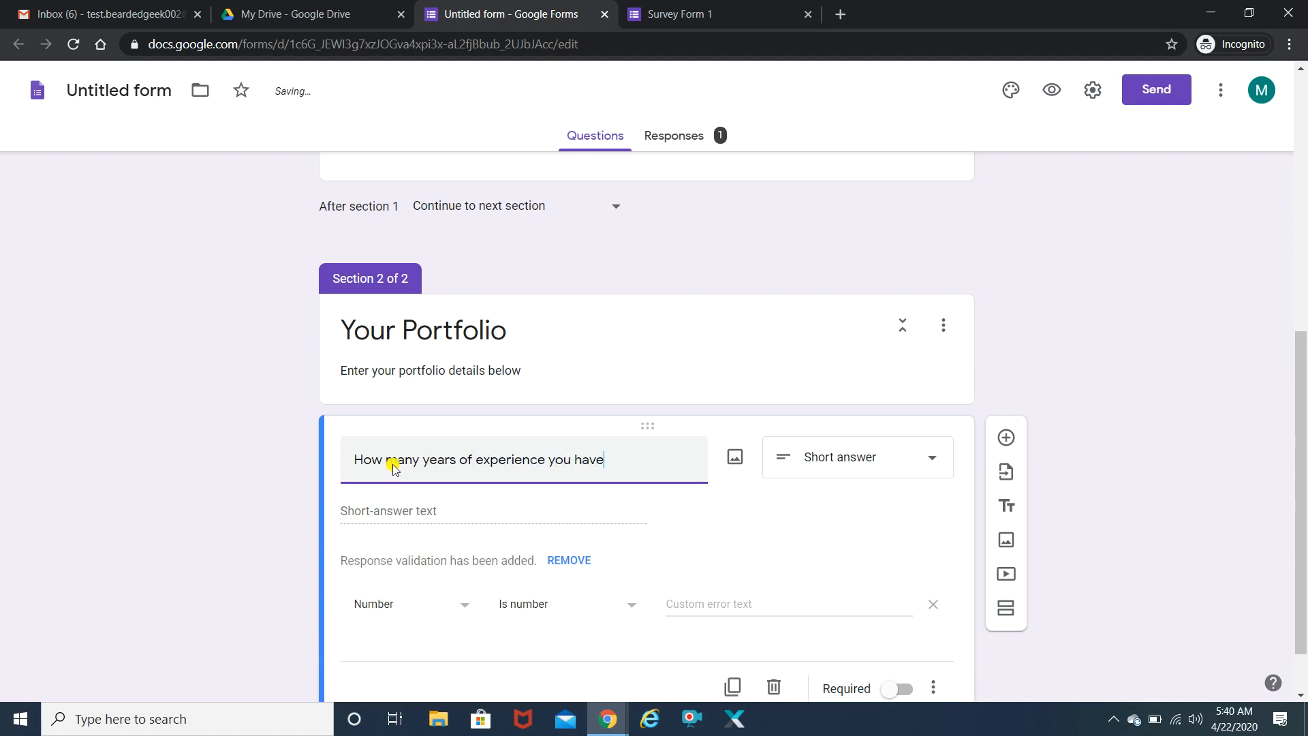
{"action": "type", "text": "?"}
{"action": "left_click", "coordinate": [937, 456]}
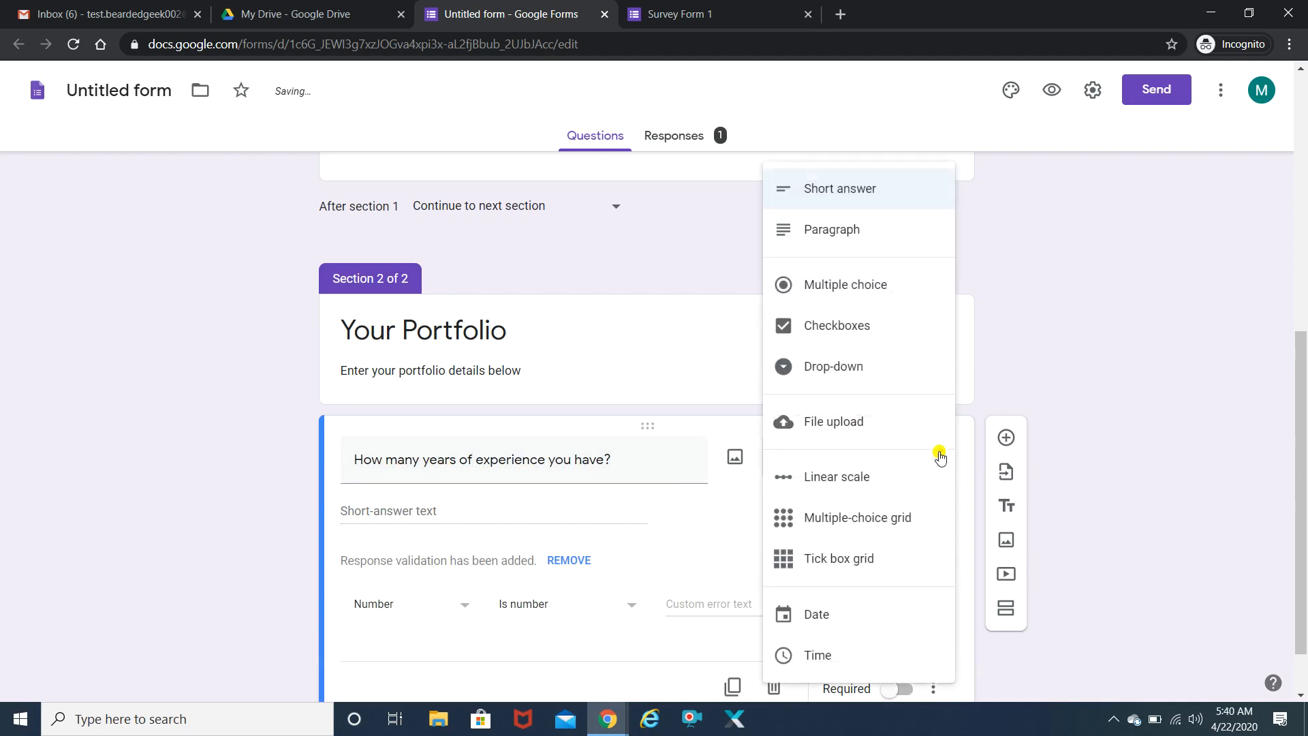
{"action": "left_click", "coordinate": [871, 284]}
- Give the experience question the choices 0-1, 1-3 and 3 and above, plus an Other option
{"action": "left_click", "coordinate": [381, 511]}
{"action": "type", "text": "0-1"}
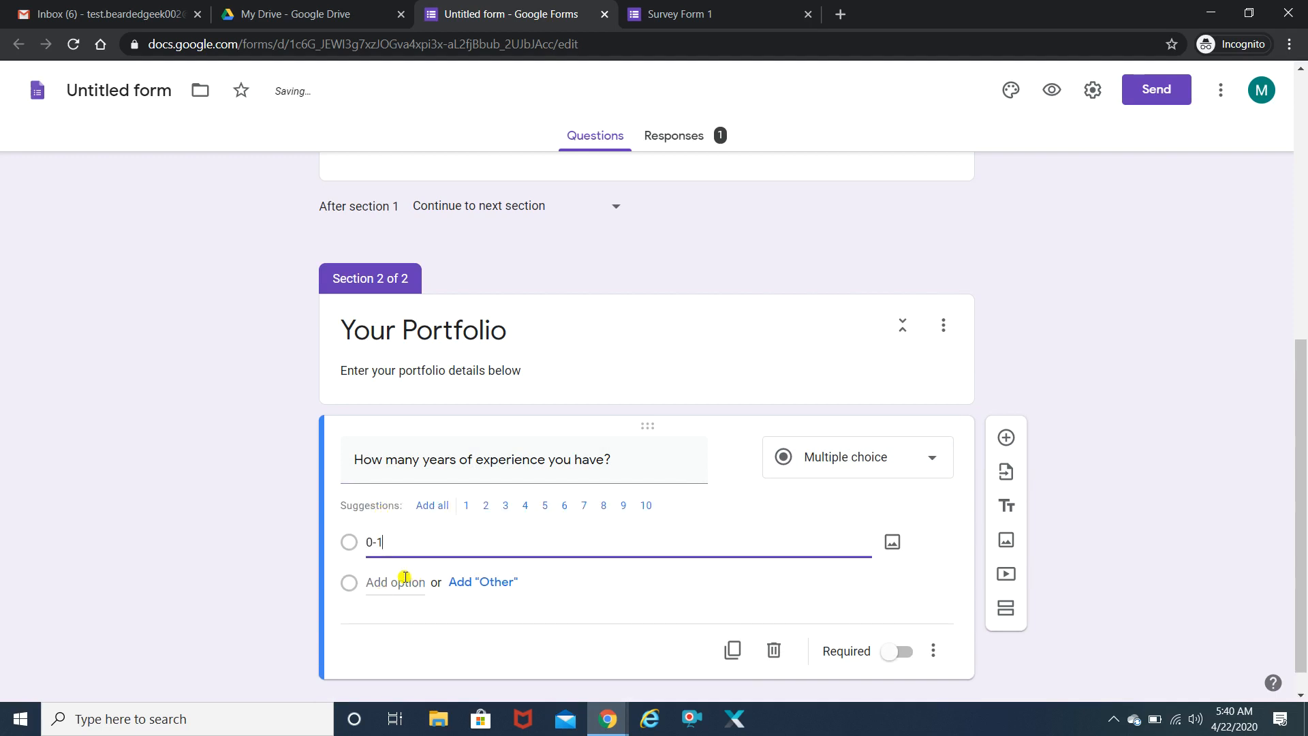
{"action": "left_click", "coordinate": [400, 581]}
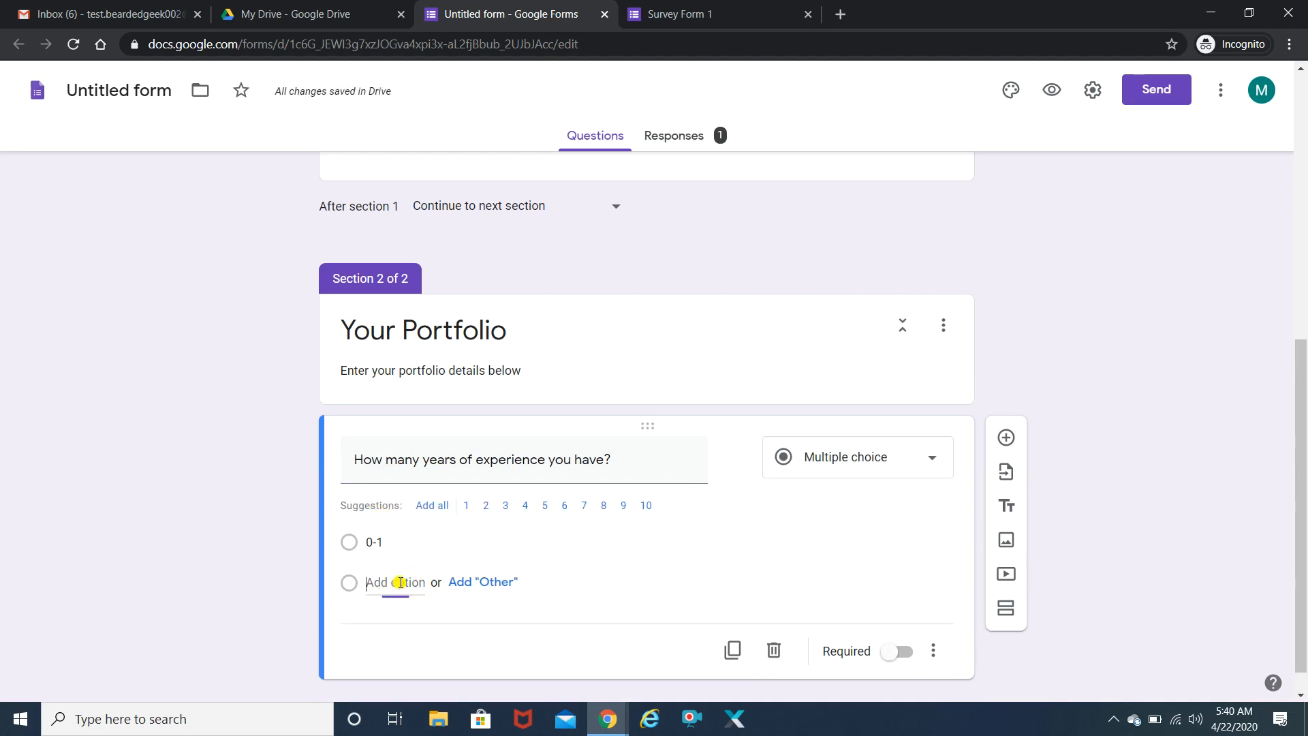
{"action": "type", "text": "1"}
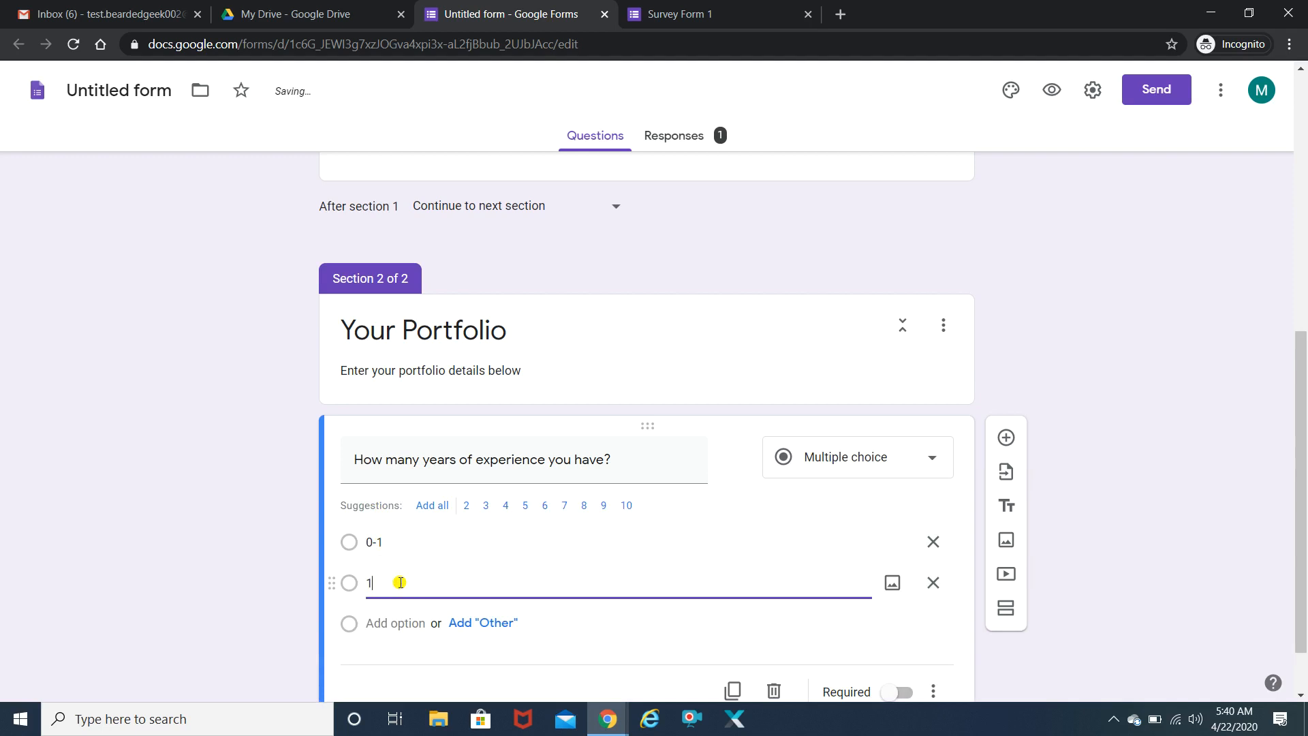
{"action": "type", "text": "-3"}
{"action": "left_click", "coordinate": [389, 623]}
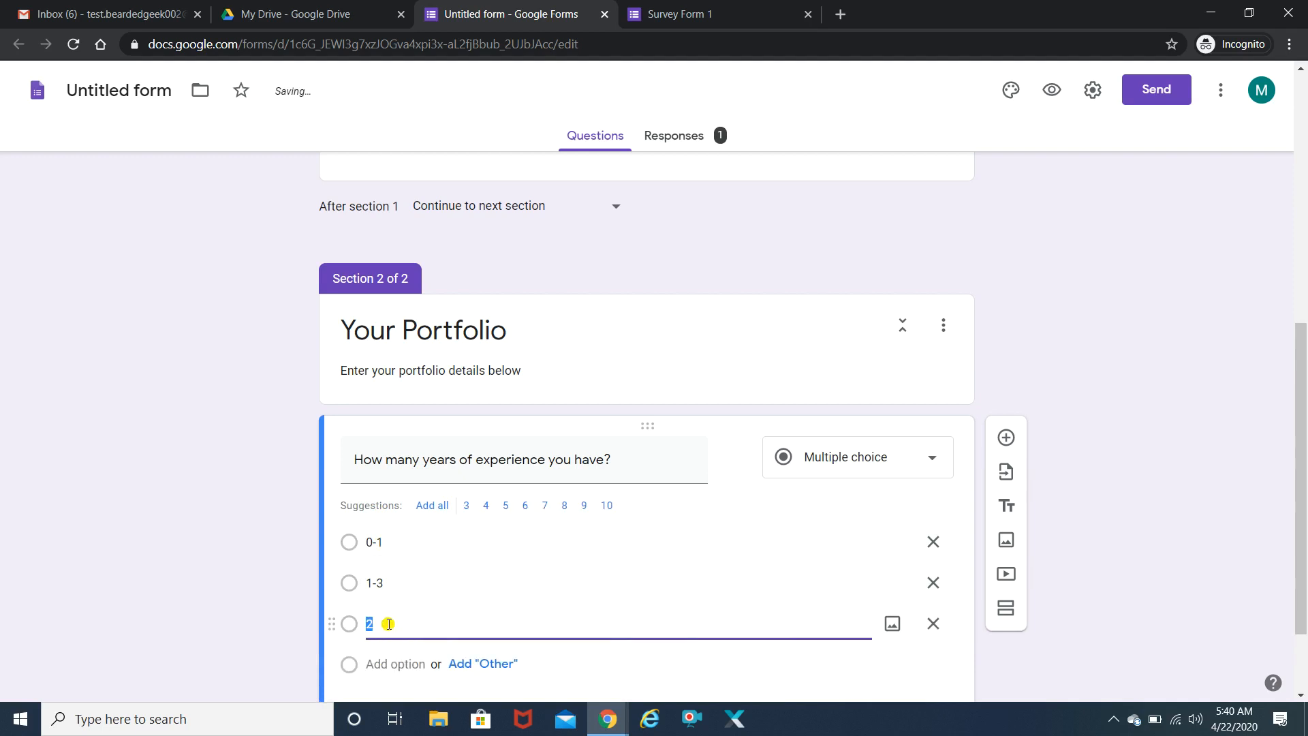
{"action": "type", "text": "3 and above"}
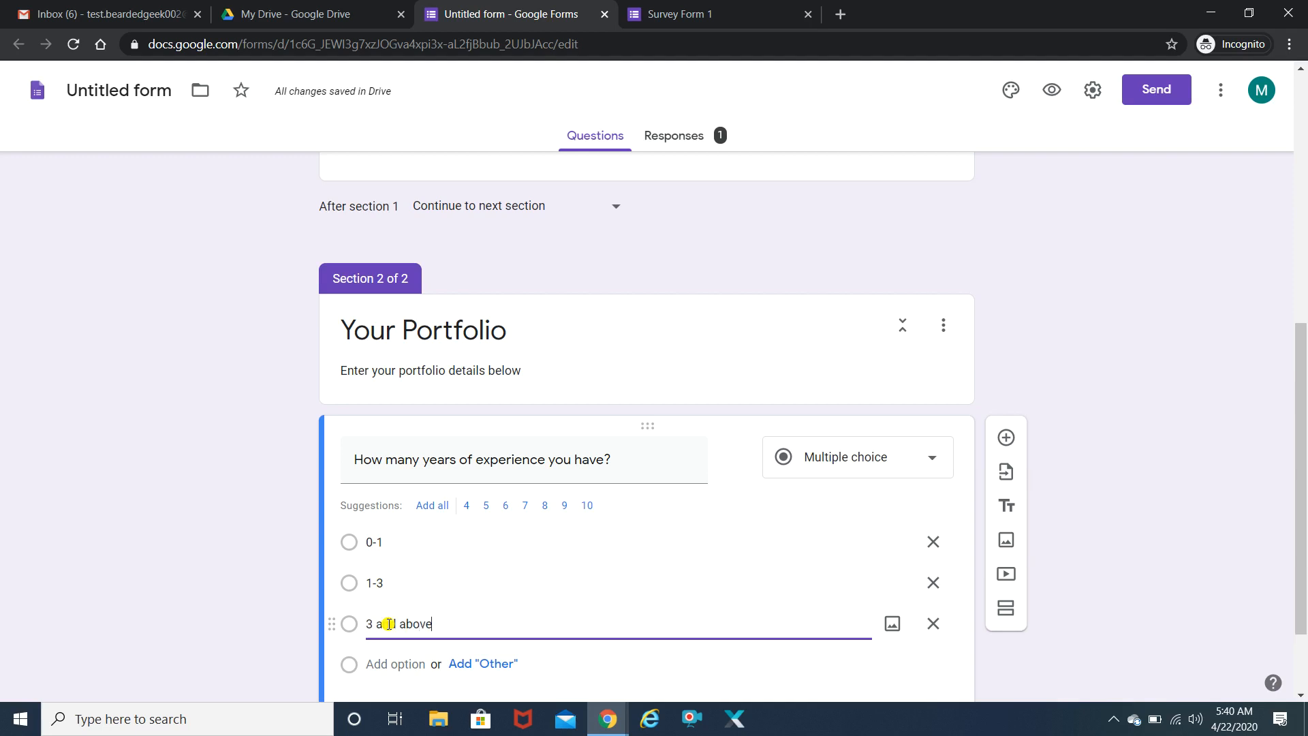
{"action": "scroll", "coordinate": [1302, 477], "scroll_direction": "down", "scroll_amount": 2}
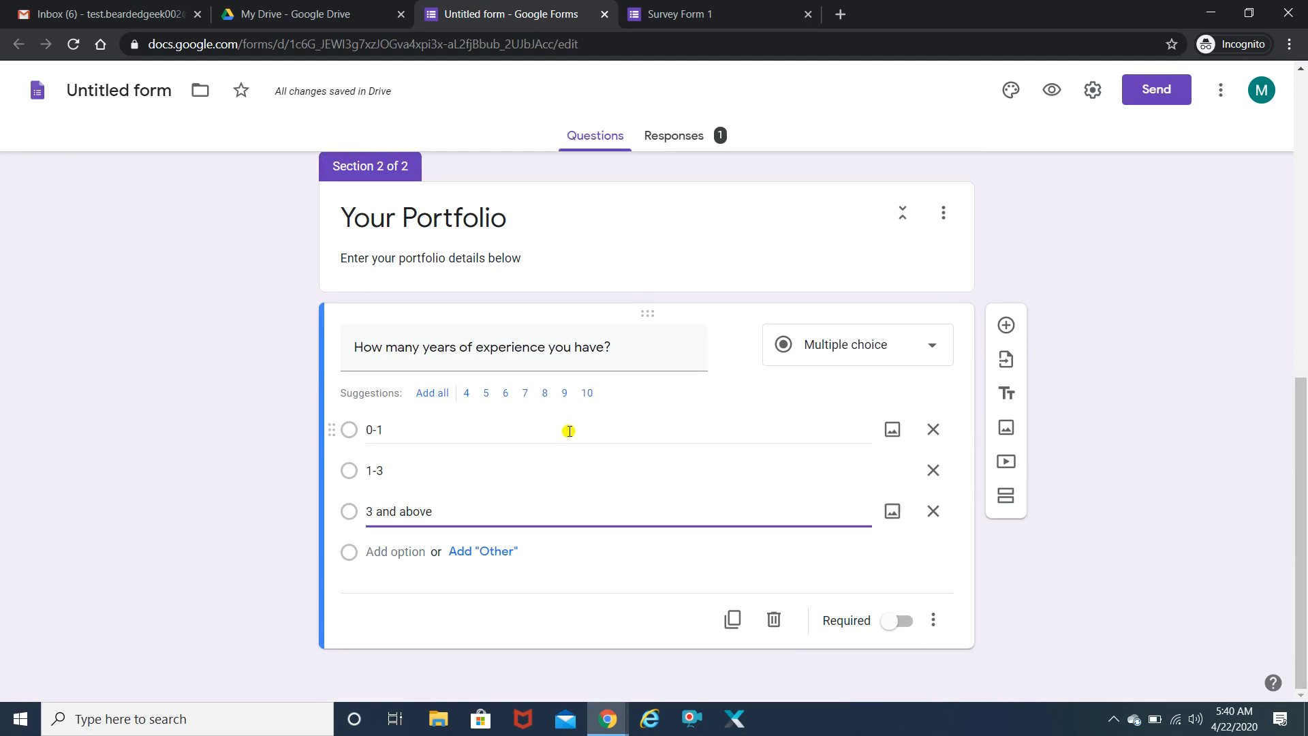
{"action": "left_click", "coordinate": [501, 557]}
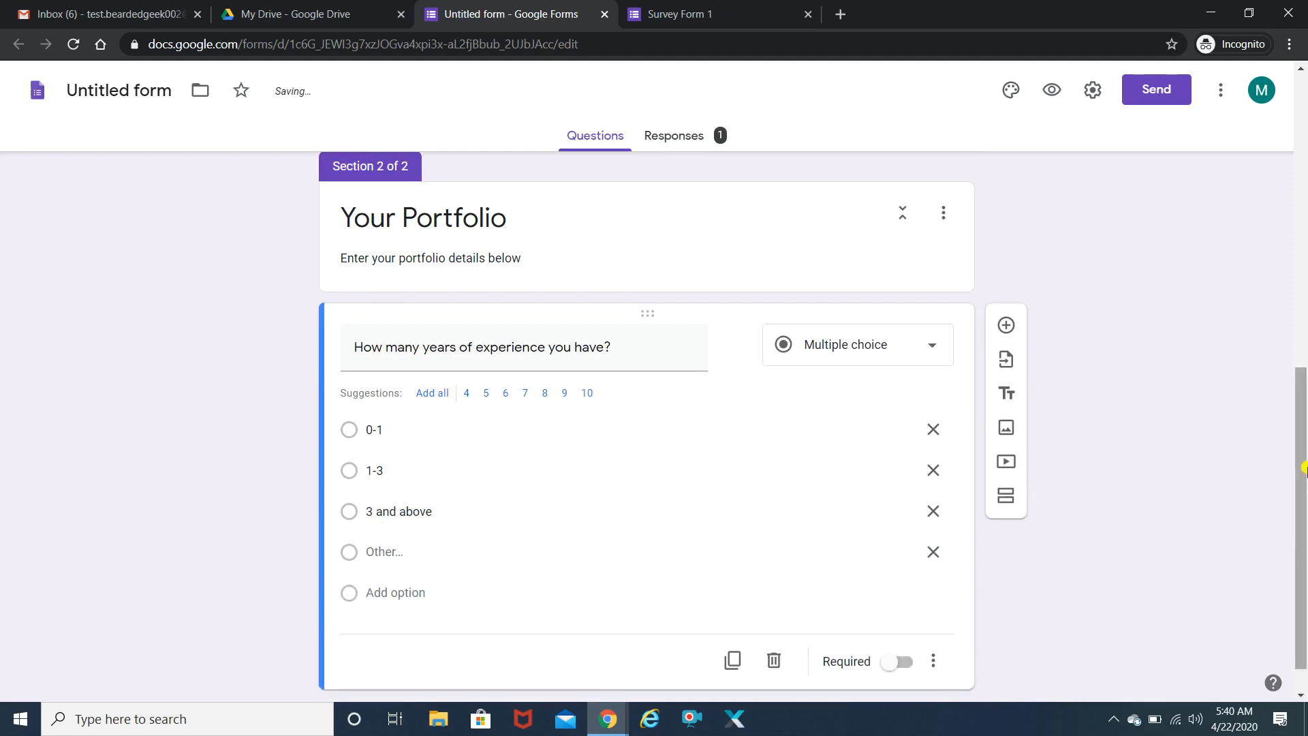
{"action": "scroll", "coordinate": [1304, 564], "scroll_direction": "down", "scroll_amount": 1}
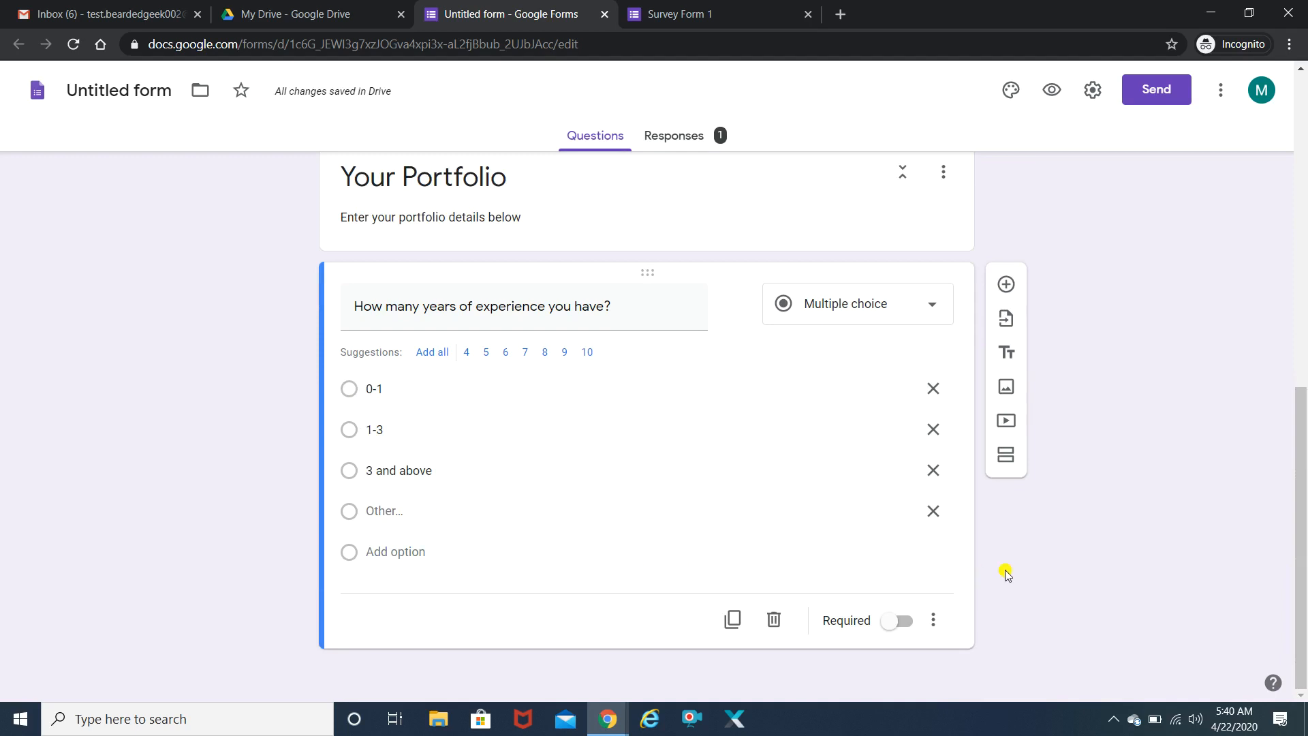
- Add a Paragraph question 'Name of the previous organizations you have worked for'
{"action": "left_click", "coordinate": [1006, 284]}
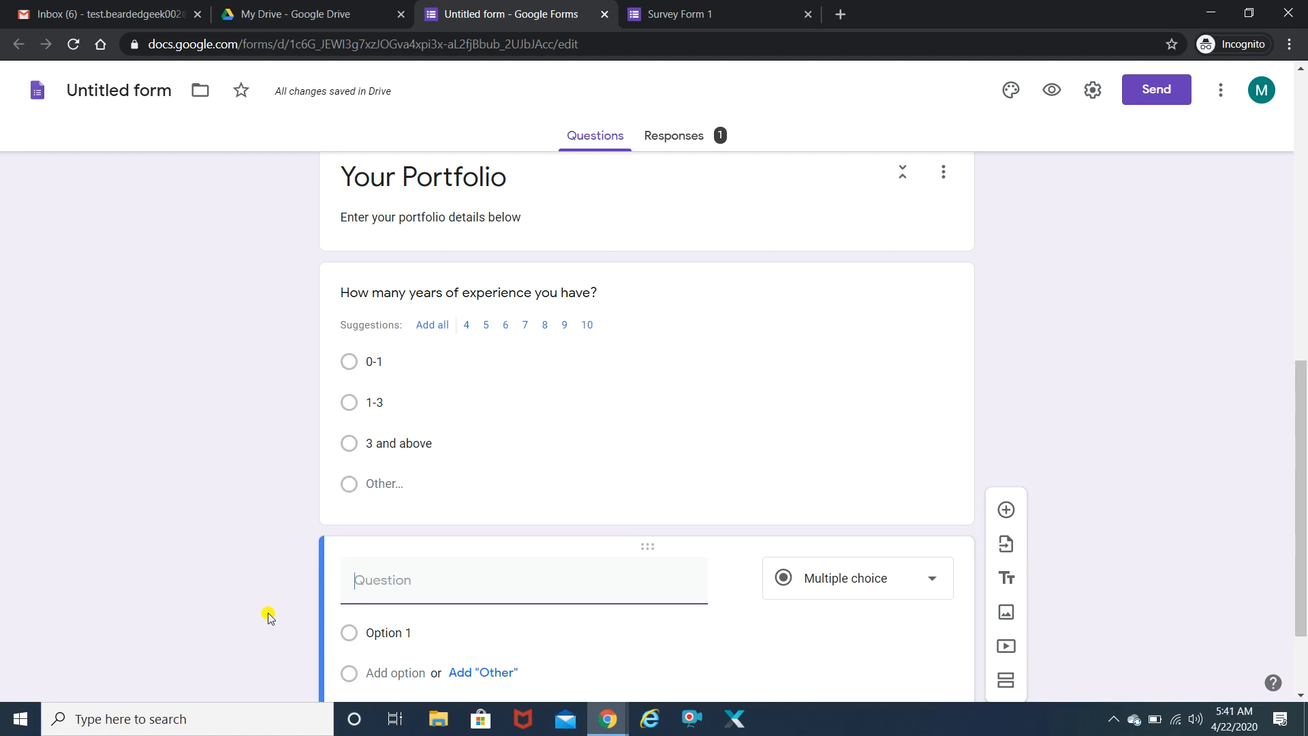
{"action": "type", "text": "Name of the previous "}
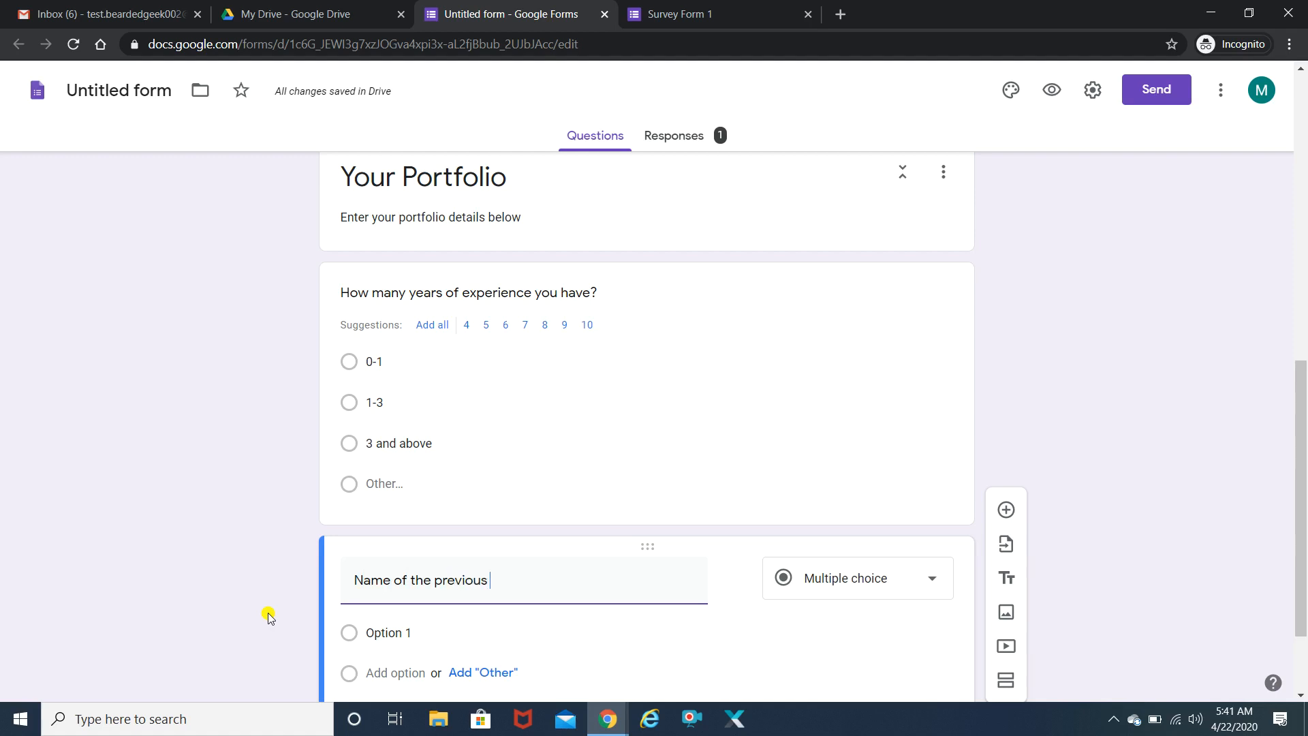
{"action": "type", "text": "organi"}
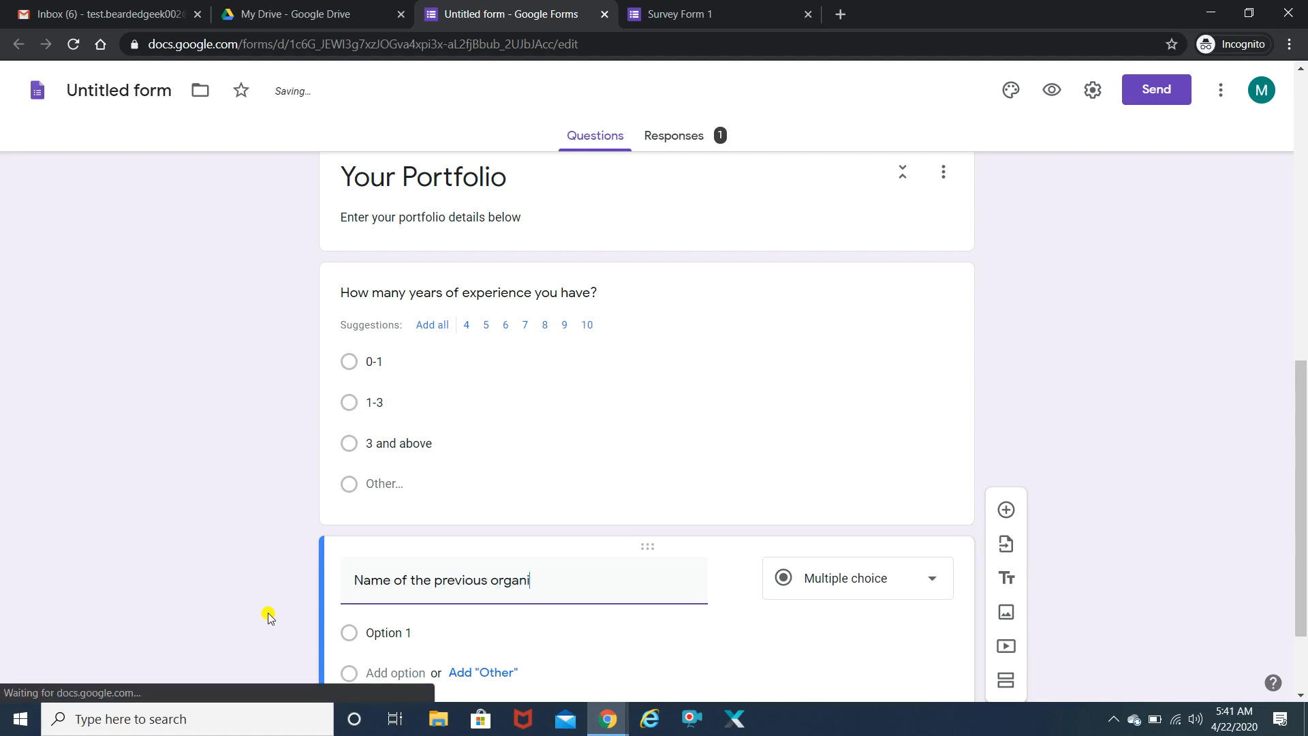
{"action": "type", "text": "zations you have worked for"}
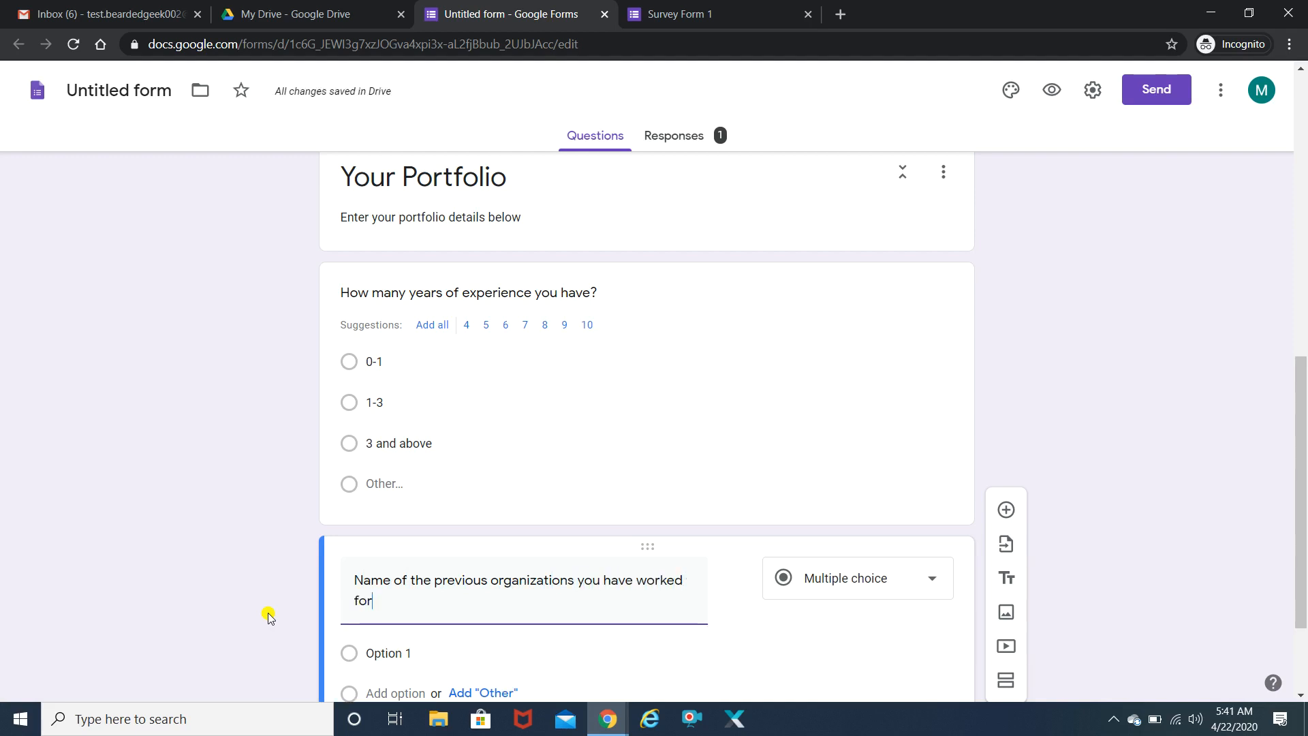
{"action": "scroll", "coordinate": [1301, 587], "scroll_direction": "down", "scroll_amount": 2}
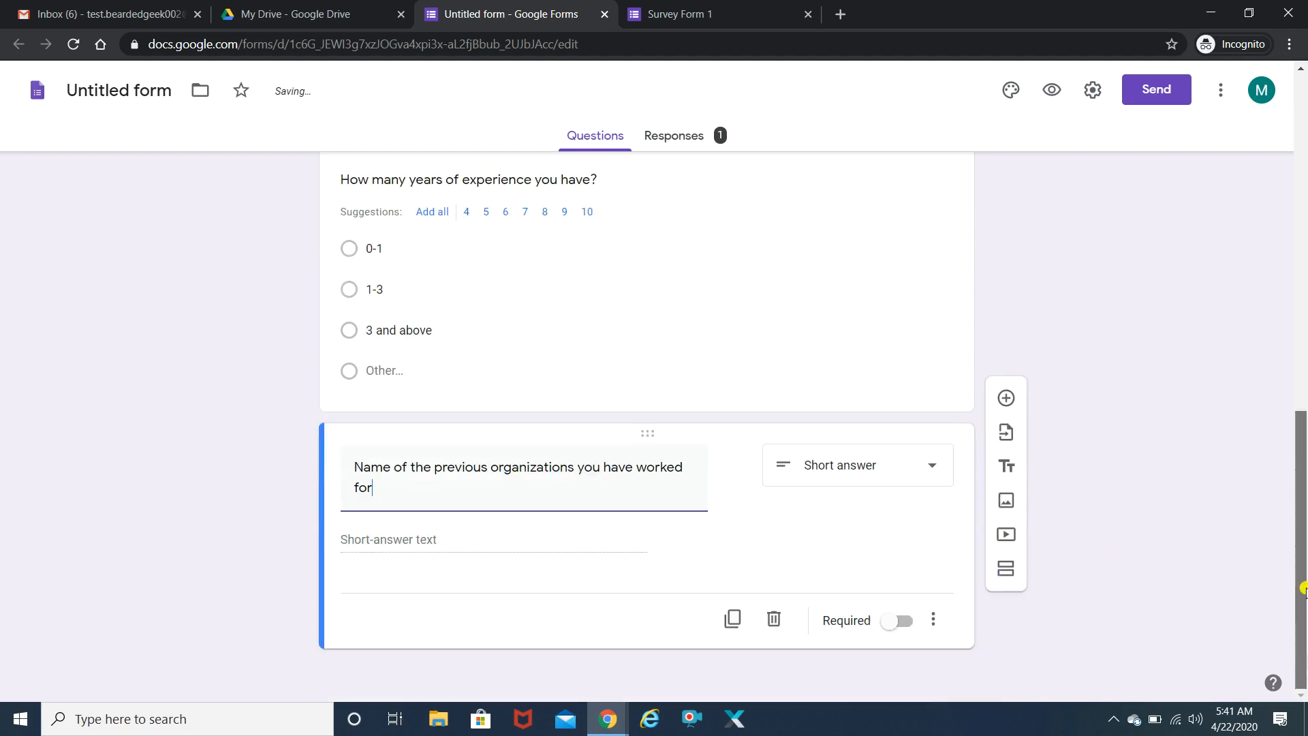
{"action": "left_click", "coordinate": [872, 479]}
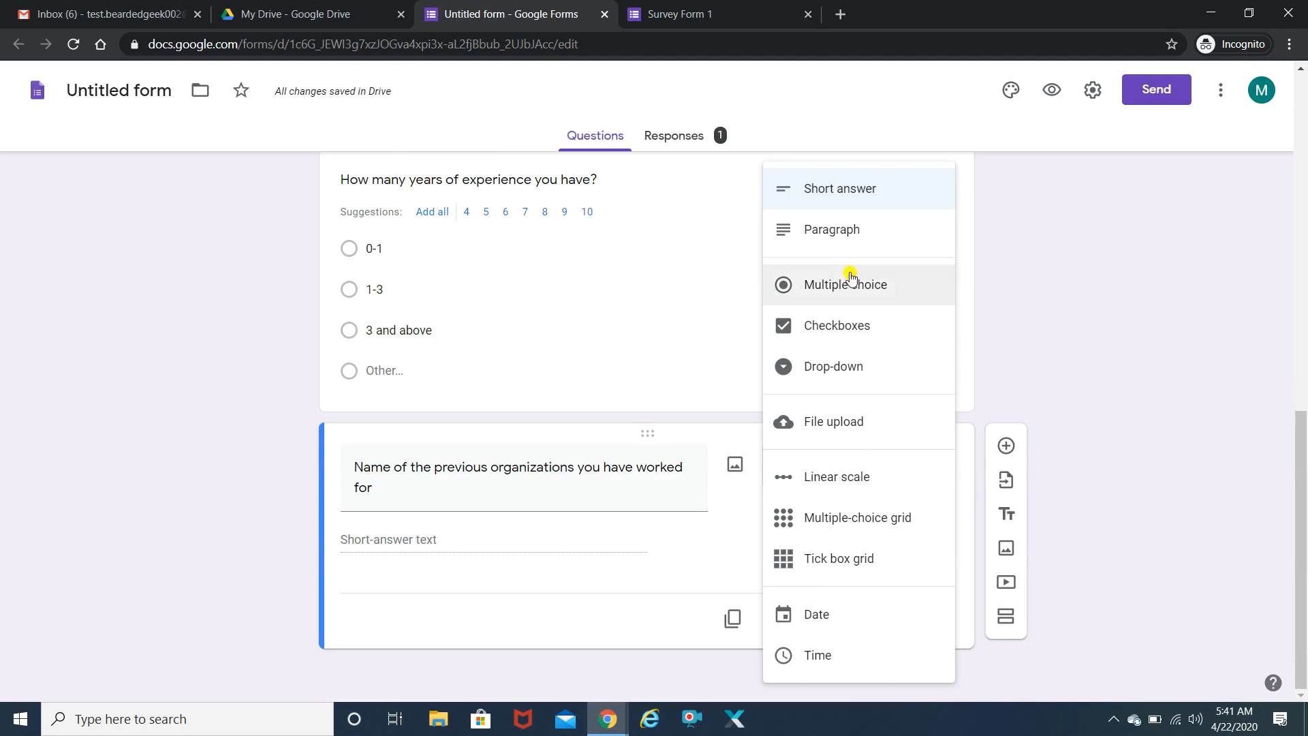
{"action": "left_click", "coordinate": [838, 237]}
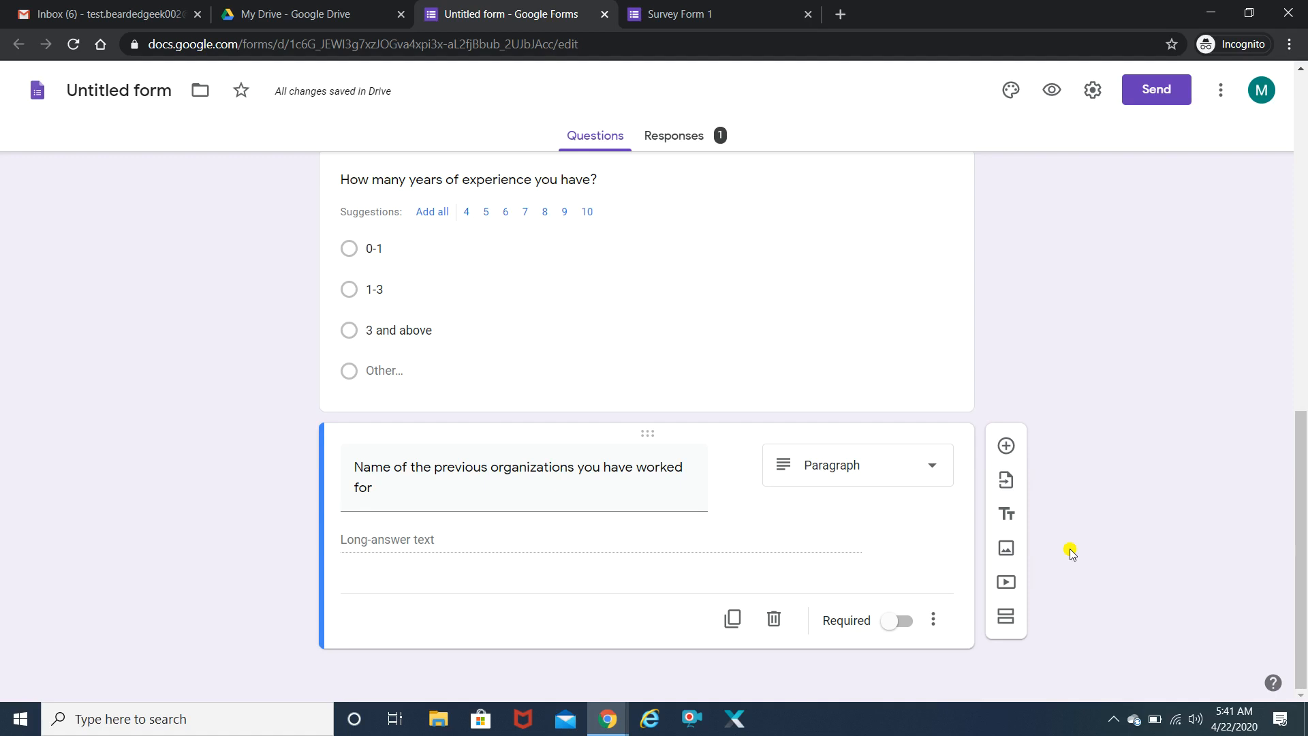
- Add a third section titled 'Test' and bring up the Insert image dialog for it
{"action": "left_click", "coordinate": [1006, 618]}
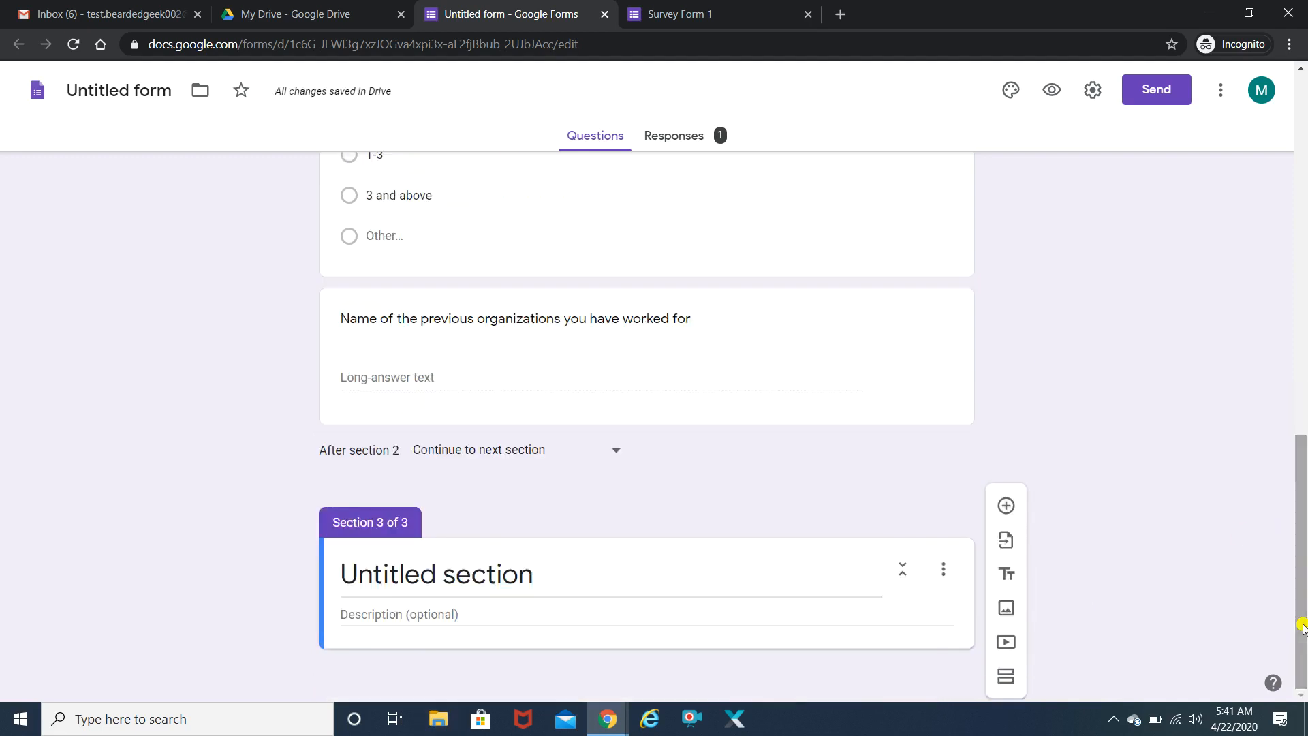
{"action": "triple_click", "coordinate": [454, 575]}
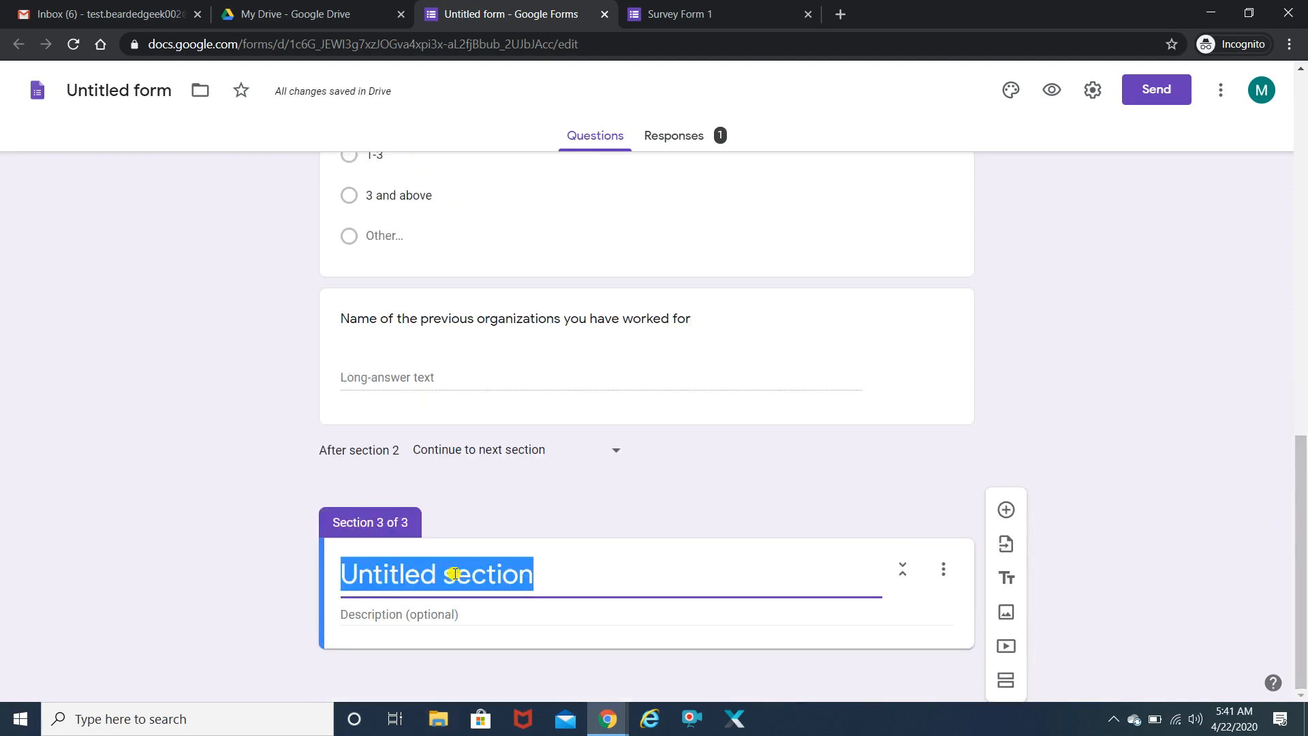
{"action": "type", "text": "Test"}
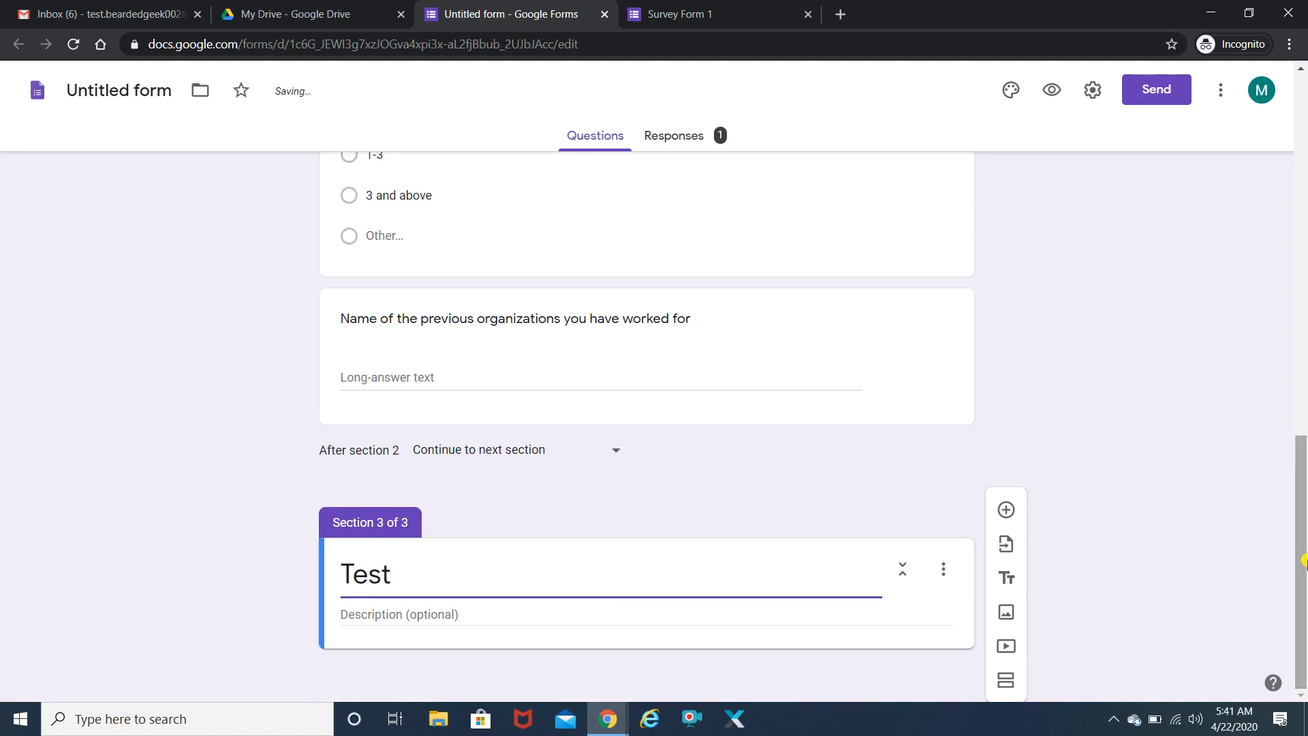
{"action": "left_click", "coordinate": [1006, 612]}
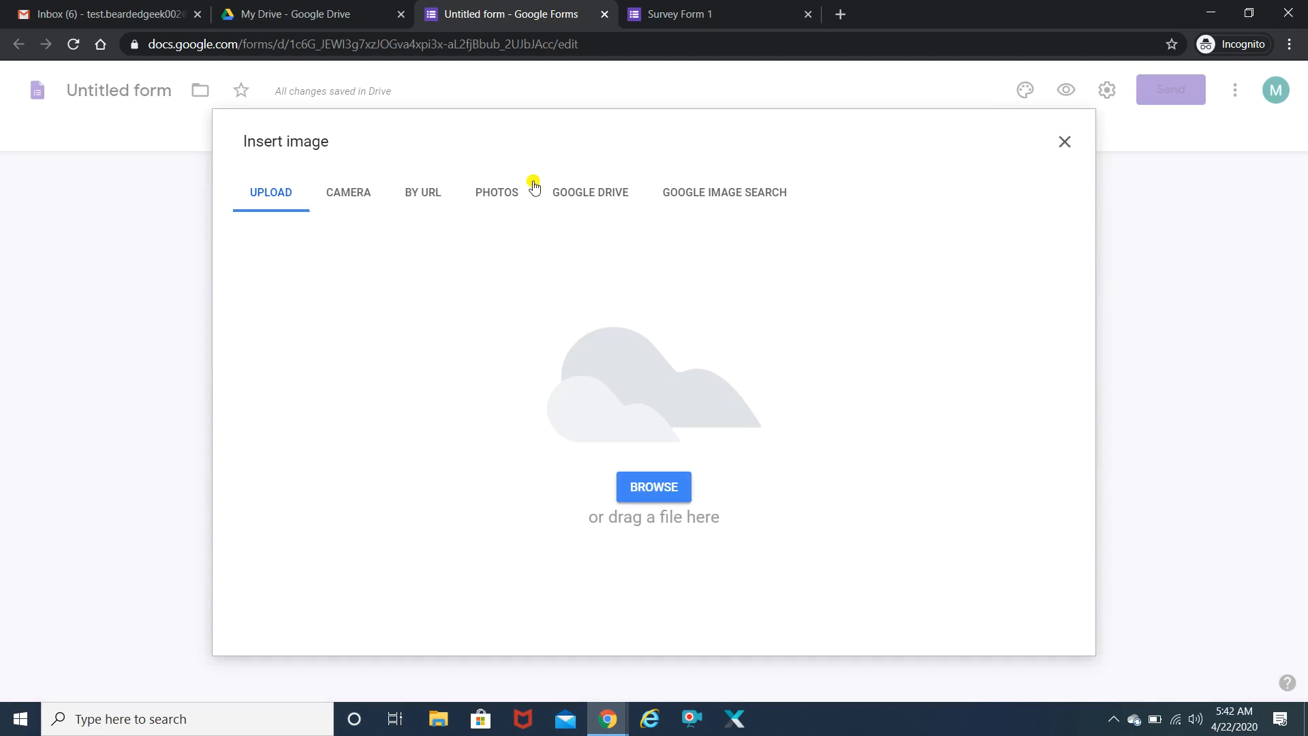
- Insert the 'Game for brain' image from a puzzle questions search, titled 'Give the correct answer'
{"action": "left_click", "coordinate": [753, 196]}
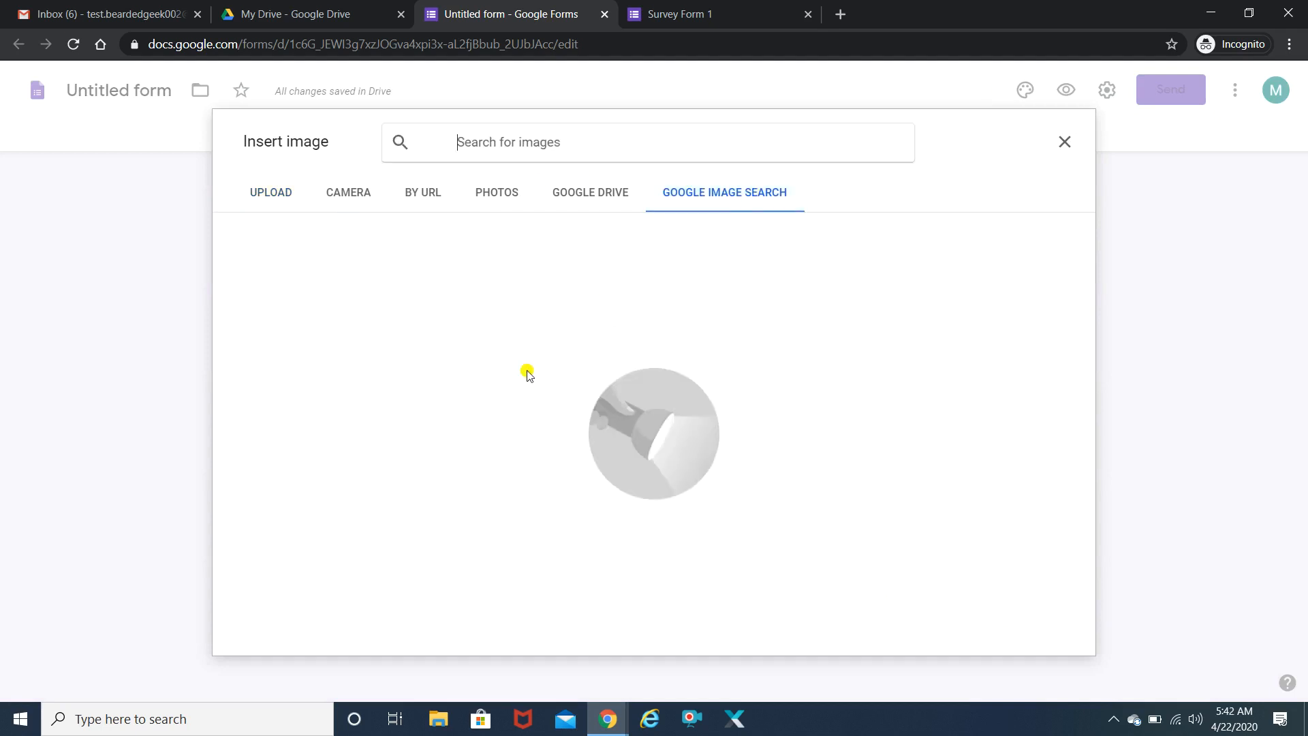
{"action": "type", "text": "puzz"}
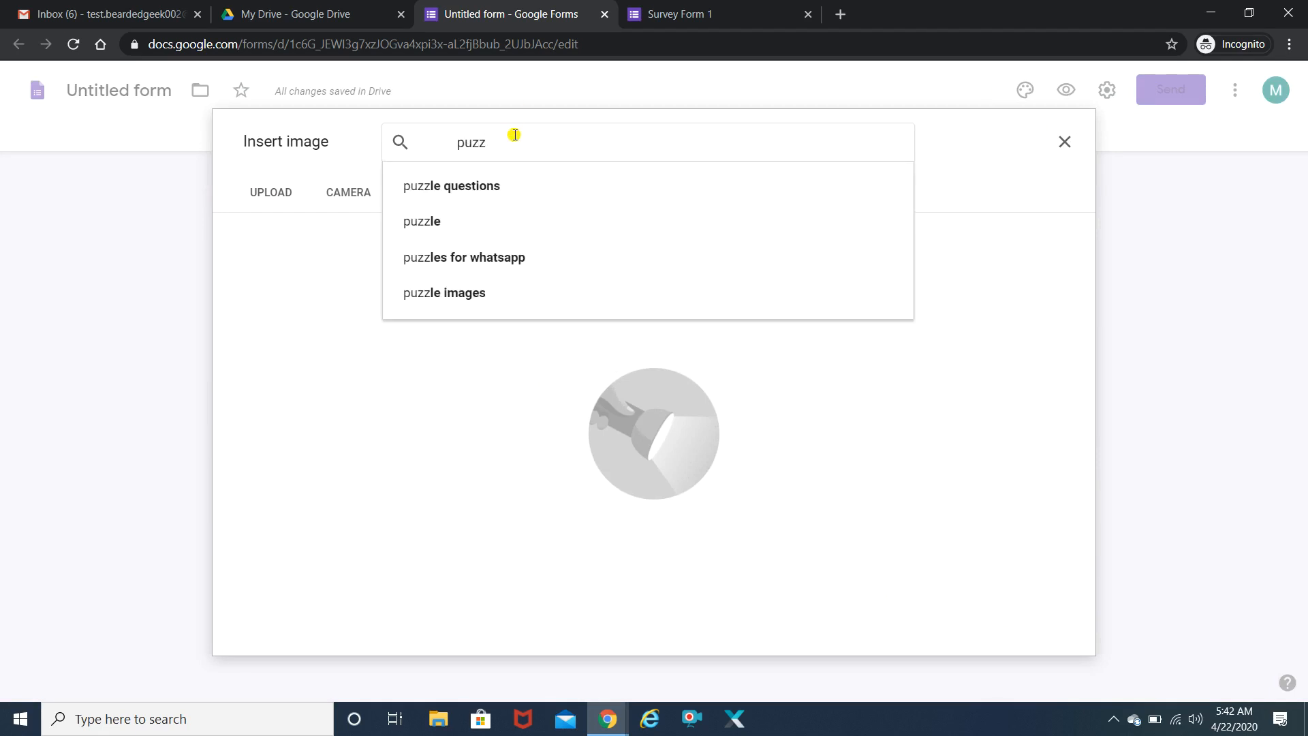
{"action": "key", "text": "Down"}
{"action": "key", "text": "Return"}
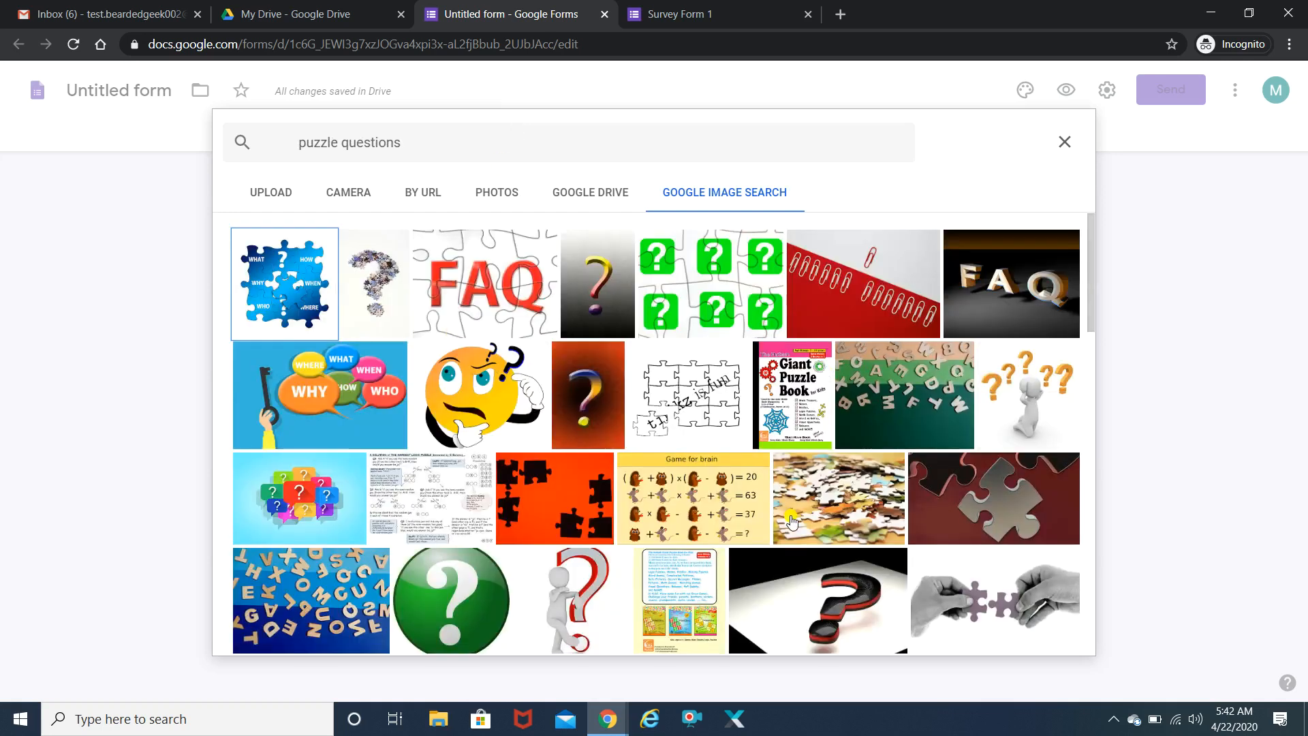
{"action": "left_click", "coordinate": [706, 504]}
{"action": "left_click", "coordinate": [1053, 634]}
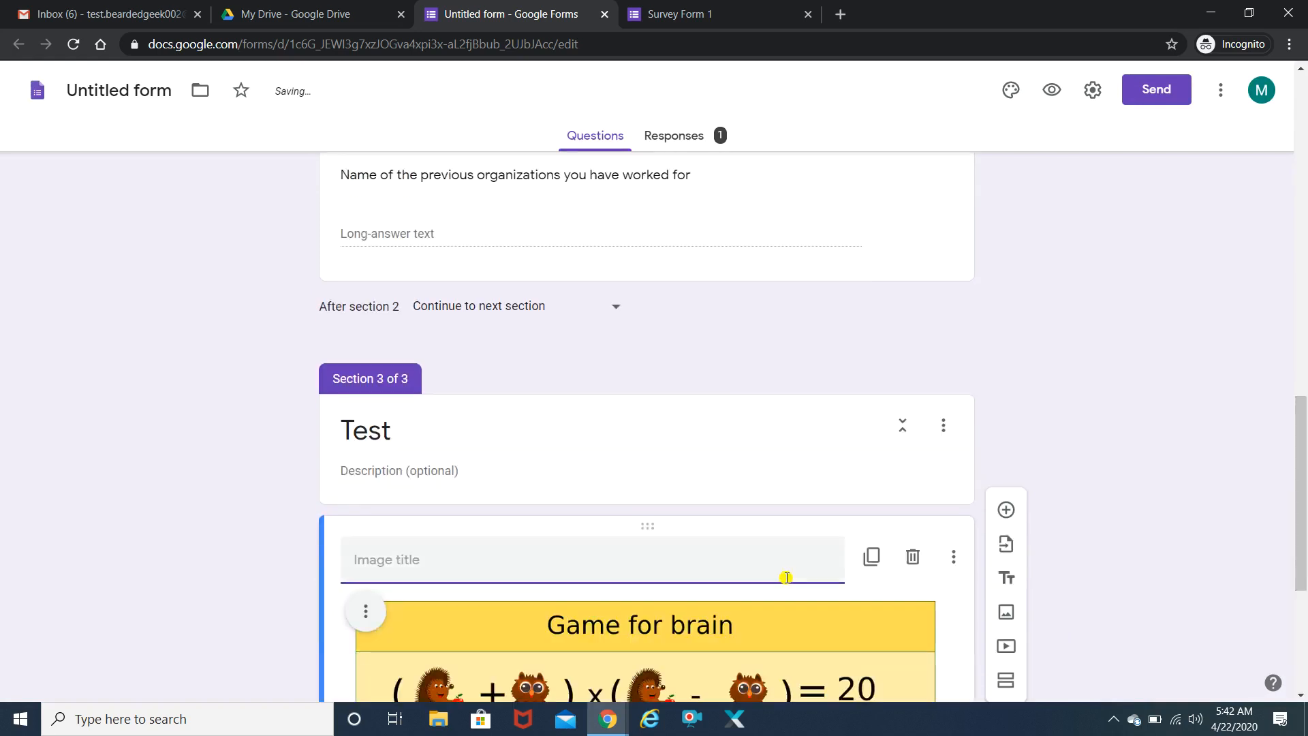
{"action": "left_click_drag", "start_coordinate": [1299, 563], "coordinate": [1303, 590]}
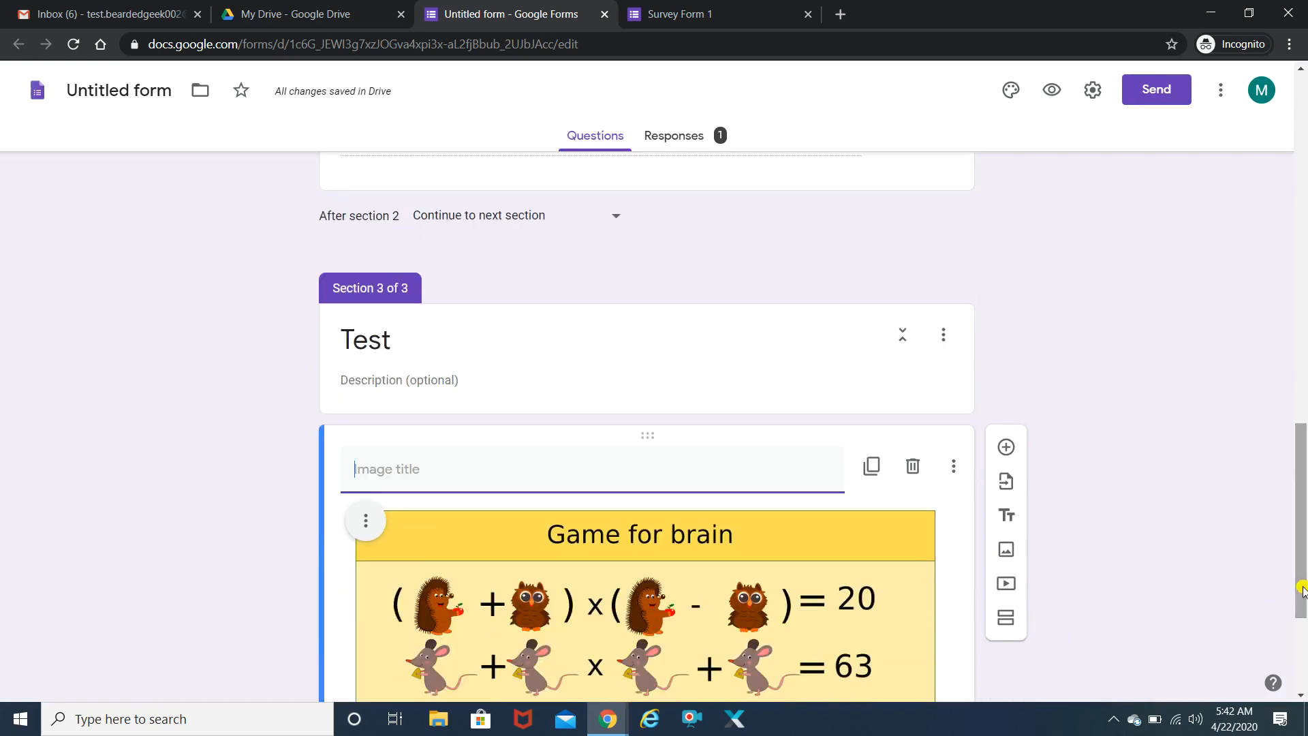
{"action": "type", "text": "Give"}
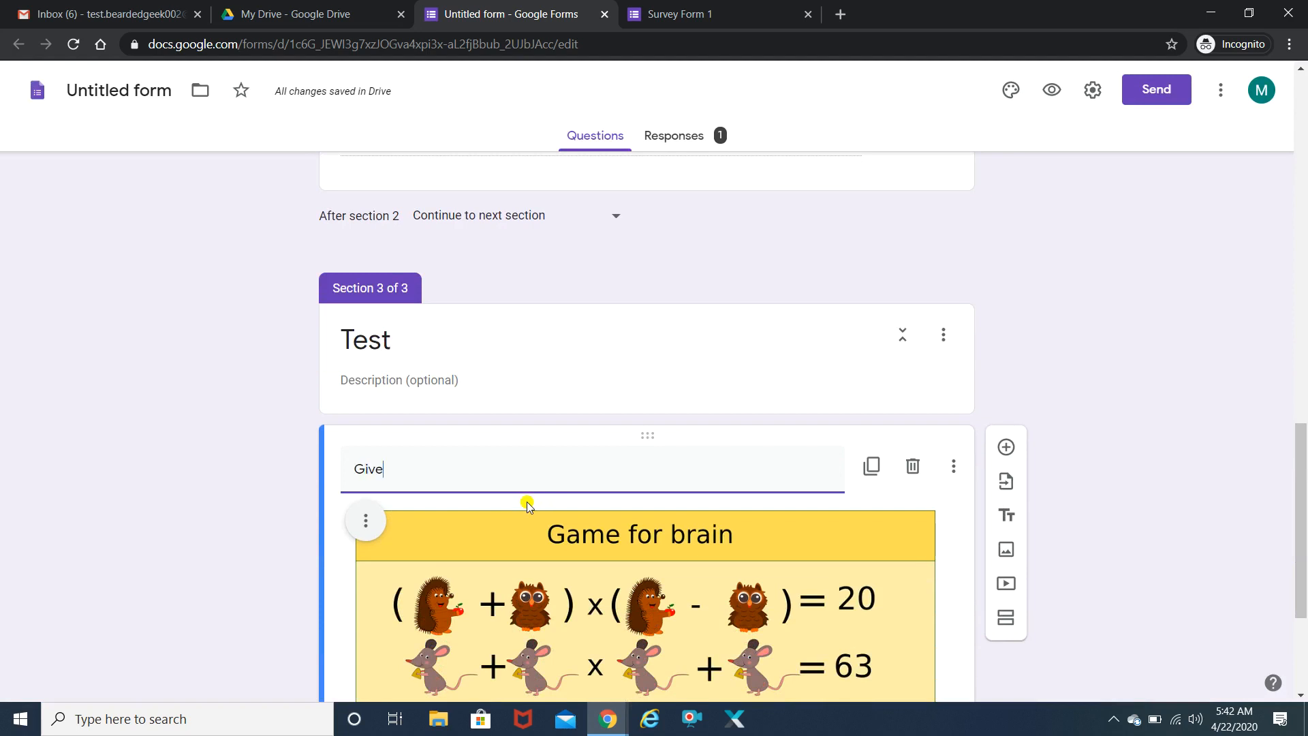
{"action": "type", "text": " the correct answer"}
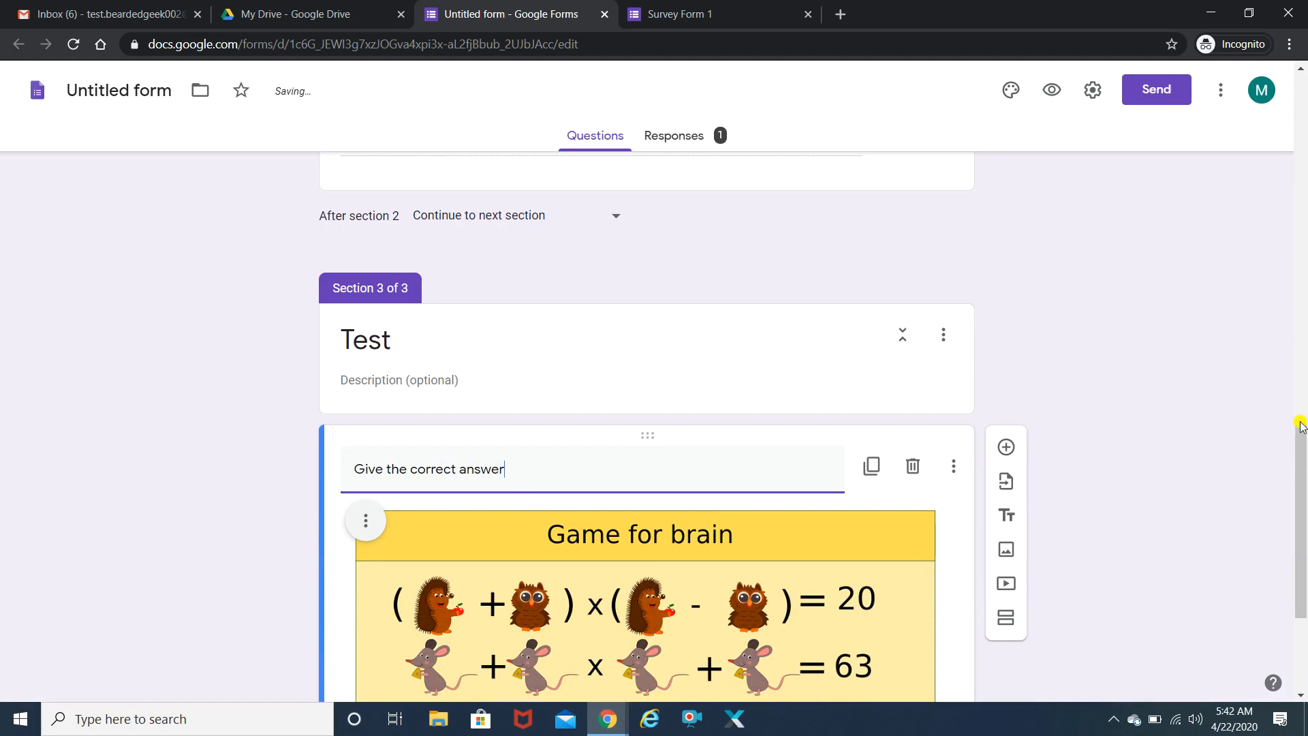
{"action": "scroll", "coordinate": [1302, 447], "scroll_direction": "down", "scroll_amount": 3}
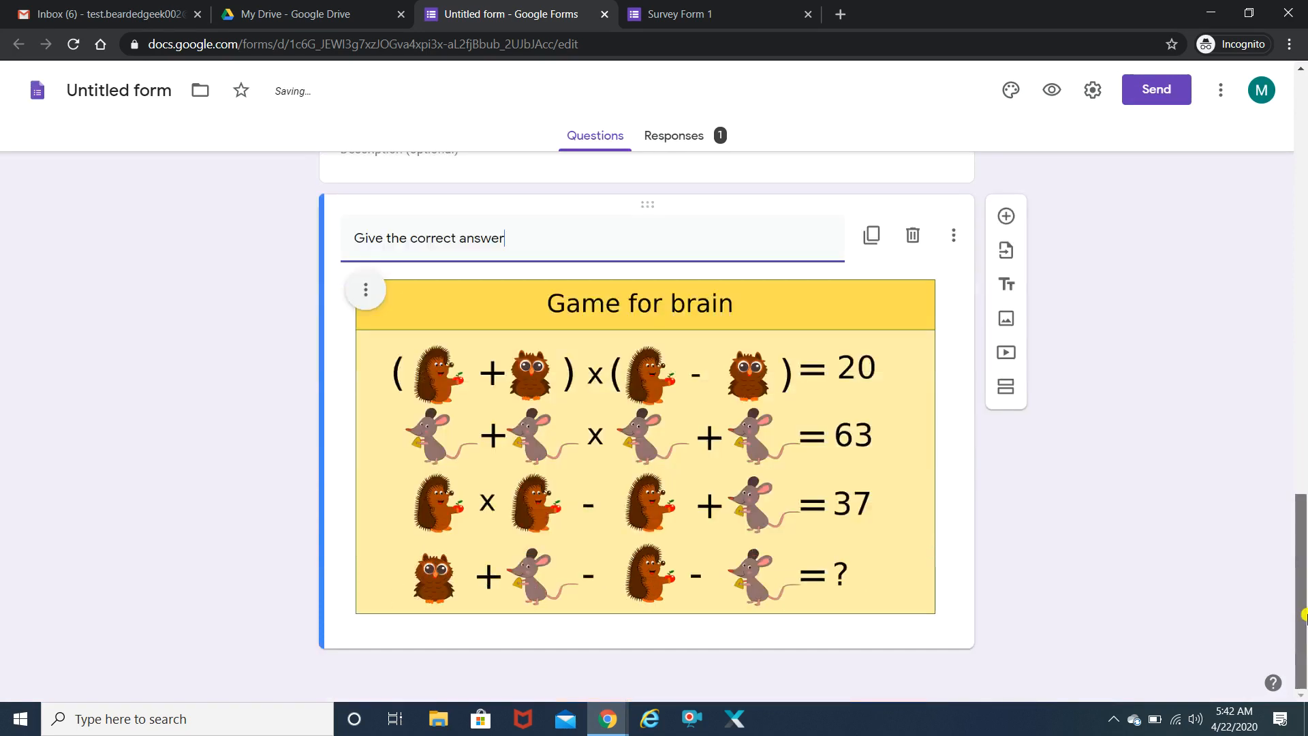
{"action": "left_click", "coordinate": [1007, 355]}
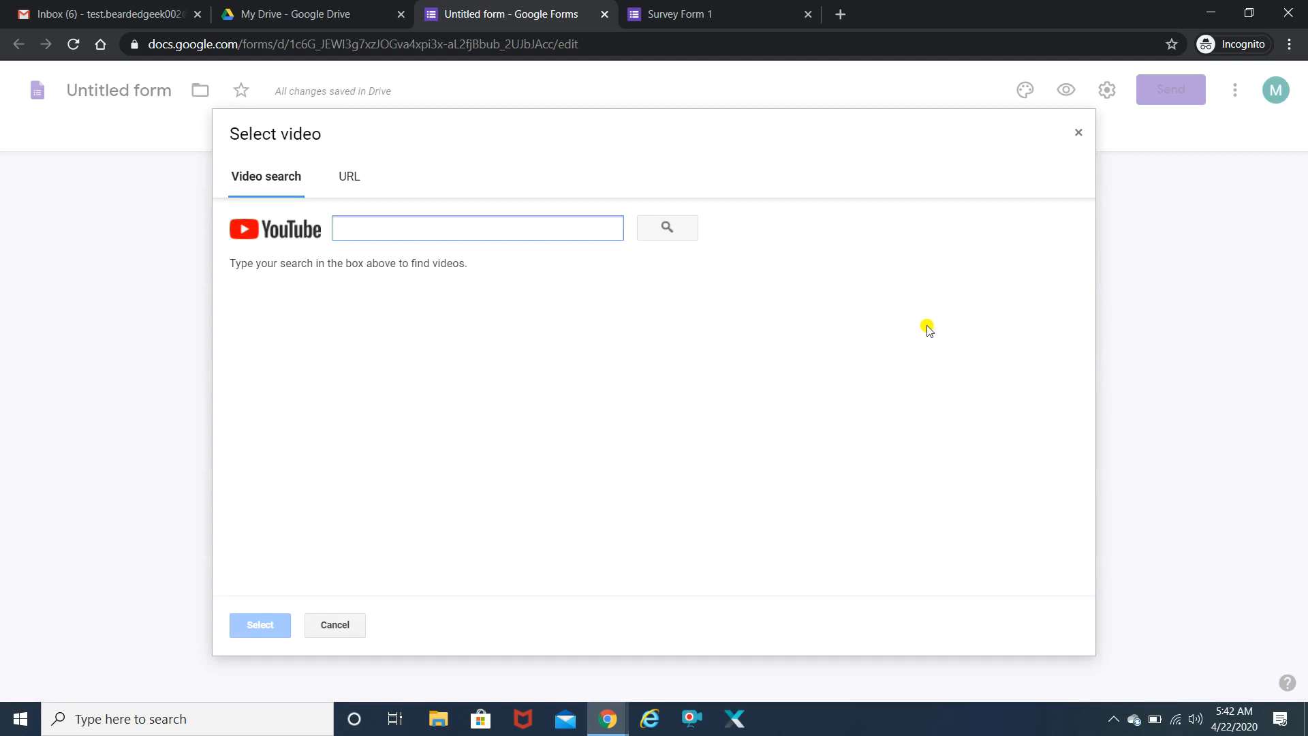
{"action": "left_click", "coordinate": [346, 180]}
{"action": "left_click", "coordinate": [255, 179]}
{"action": "left_click", "coordinate": [1081, 136]}
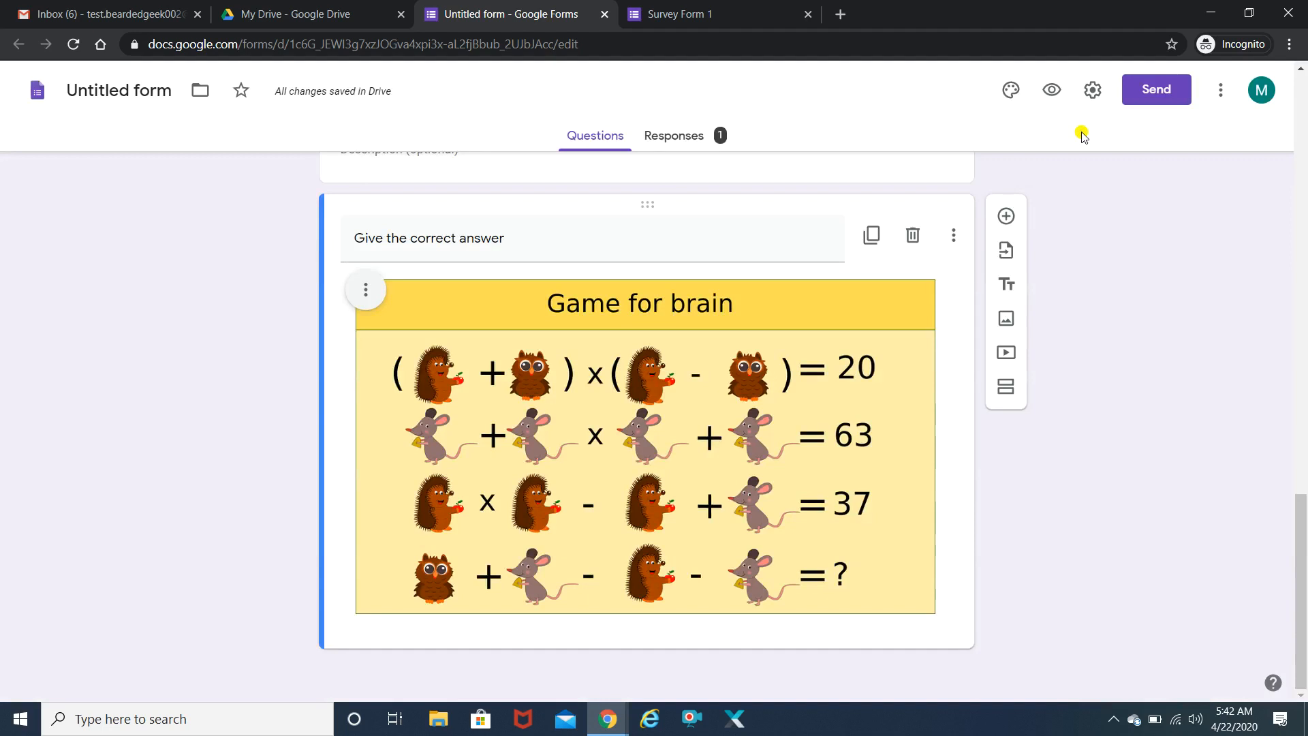
- In the theme options, switch the form's theme colour to grey (#9e9e9e)
{"action": "left_click_drag", "start_coordinate": [1305, 554], "coordinate": [1302, 159]}
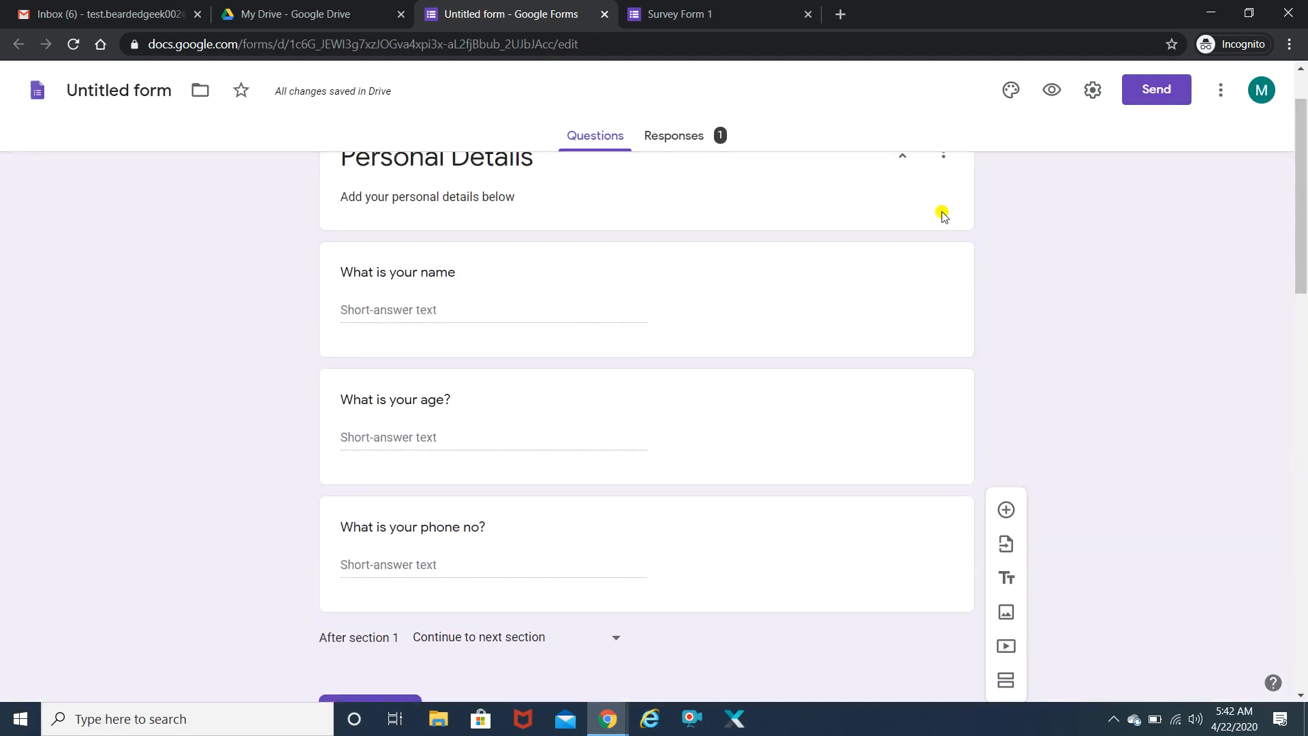
{"action": "left_click", "coordinate": [1011, 91]}
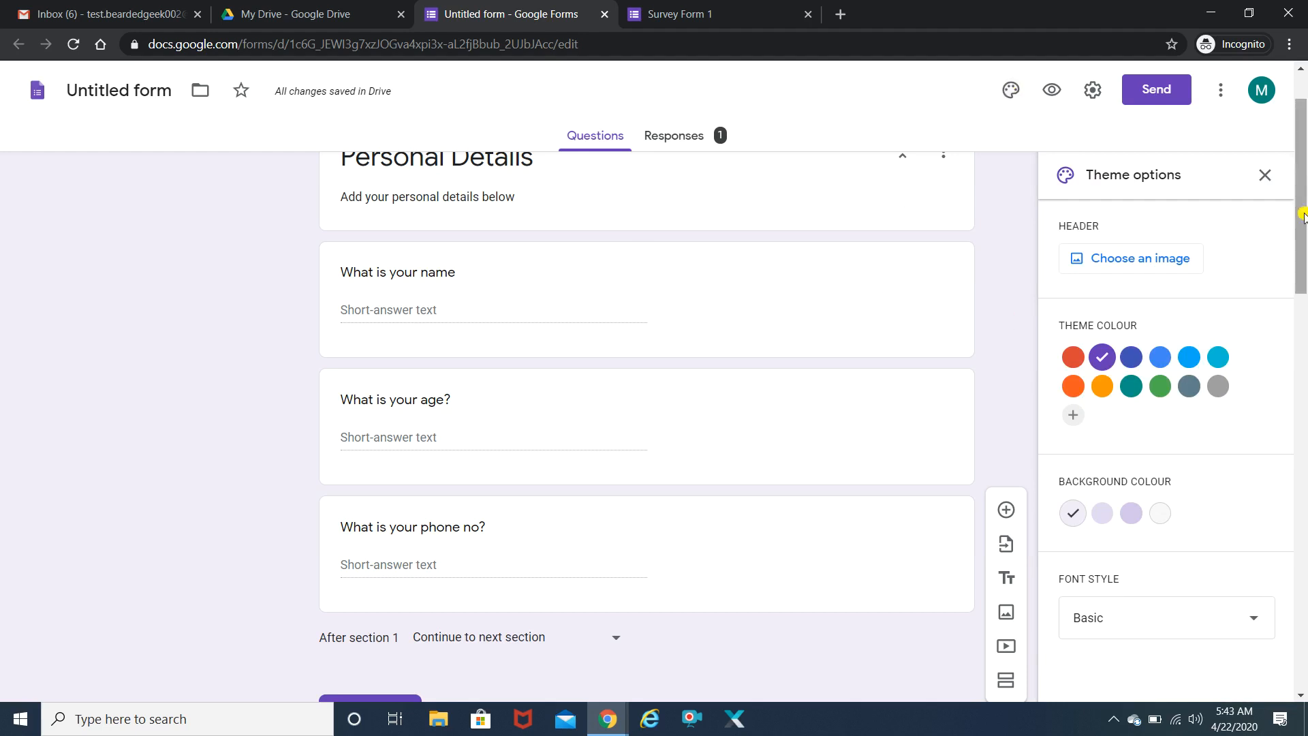
{"action": "scroll", "coordinate": [1302, 213], "scroll_direction": "up", "scroll_amount": 2}
{"action": "left_click", "coordinate": [1073, 357]}
{"action": "left_click", "coordinate": [1073, 386]}
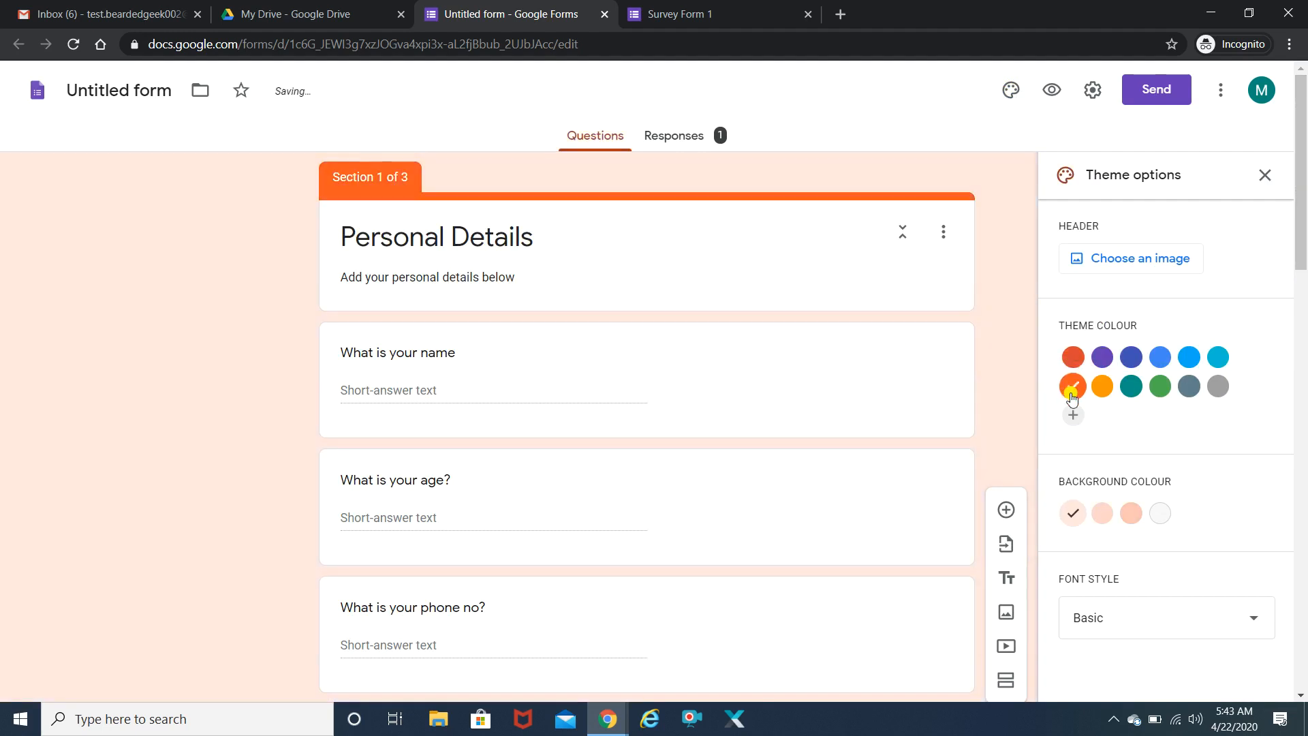
{"action": "left_click", "coordinate": [1072, 414]}
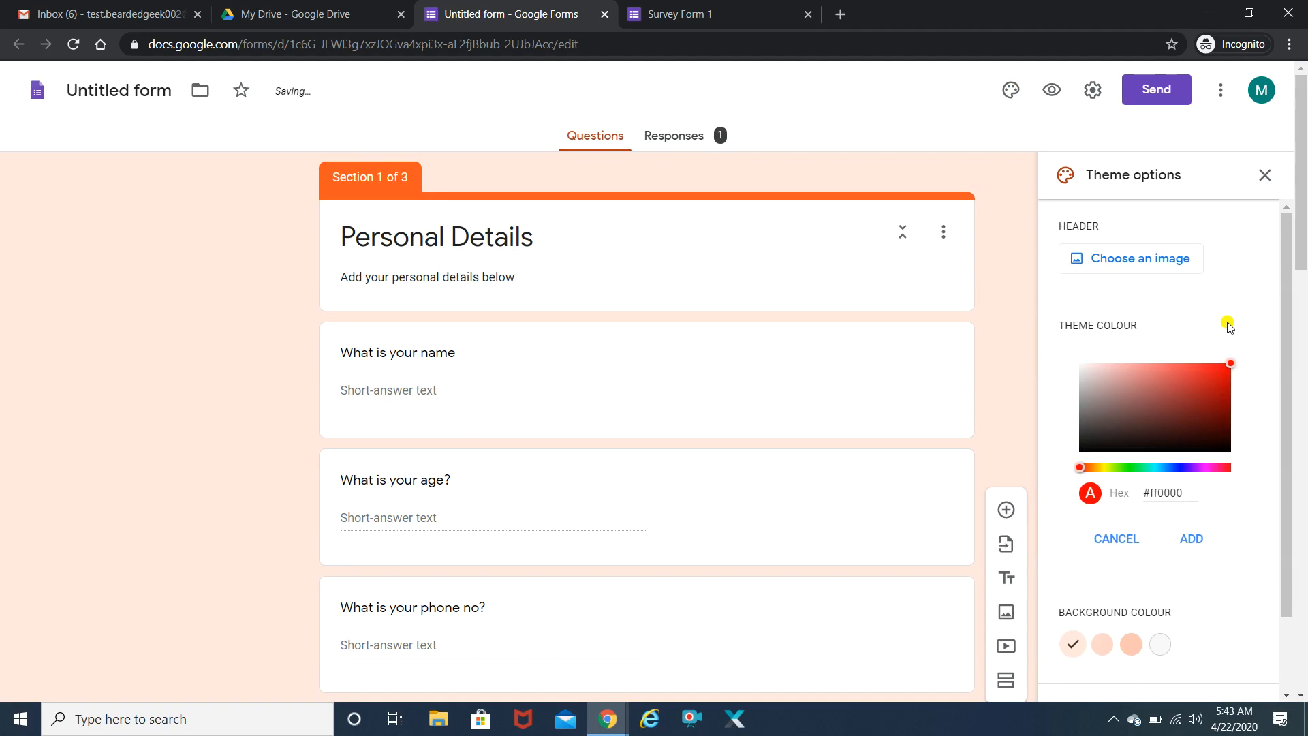
{"action": "left_click", "coordinate": [1109, 538]}
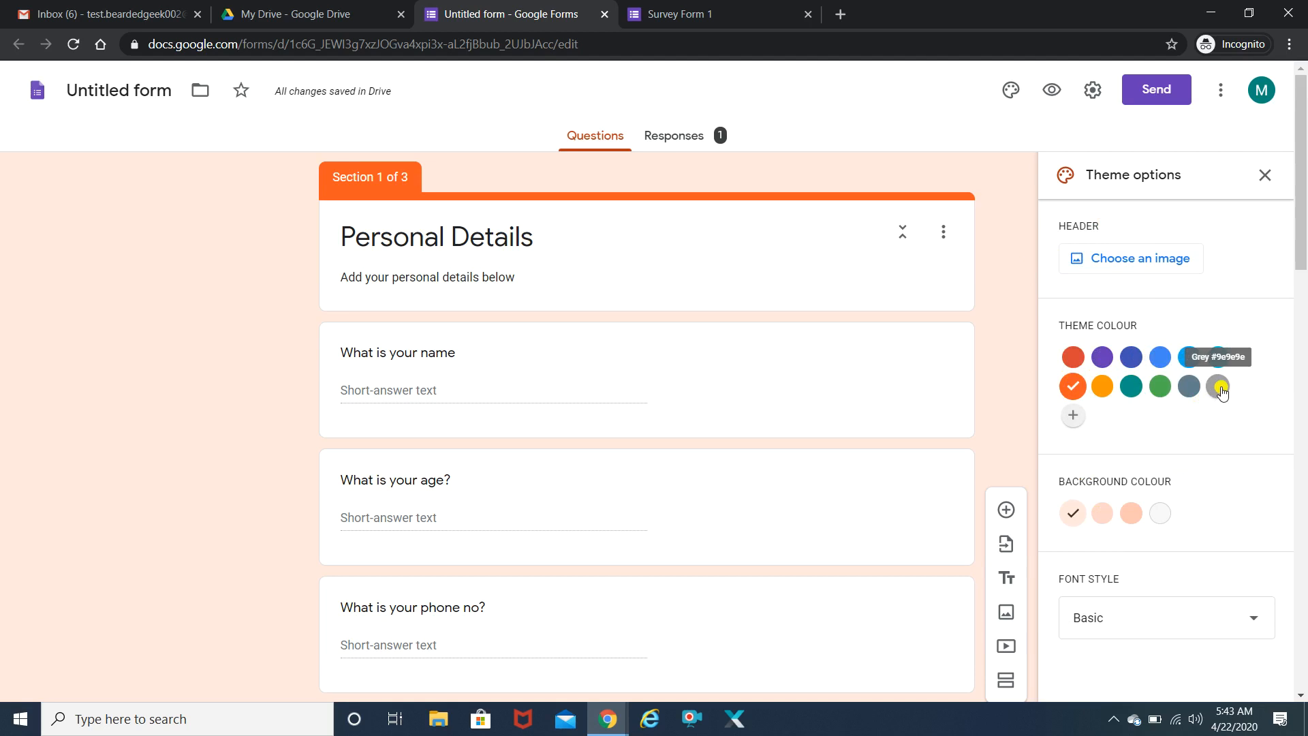
{"action": "left_click", "coordinate": [1219, 389]}
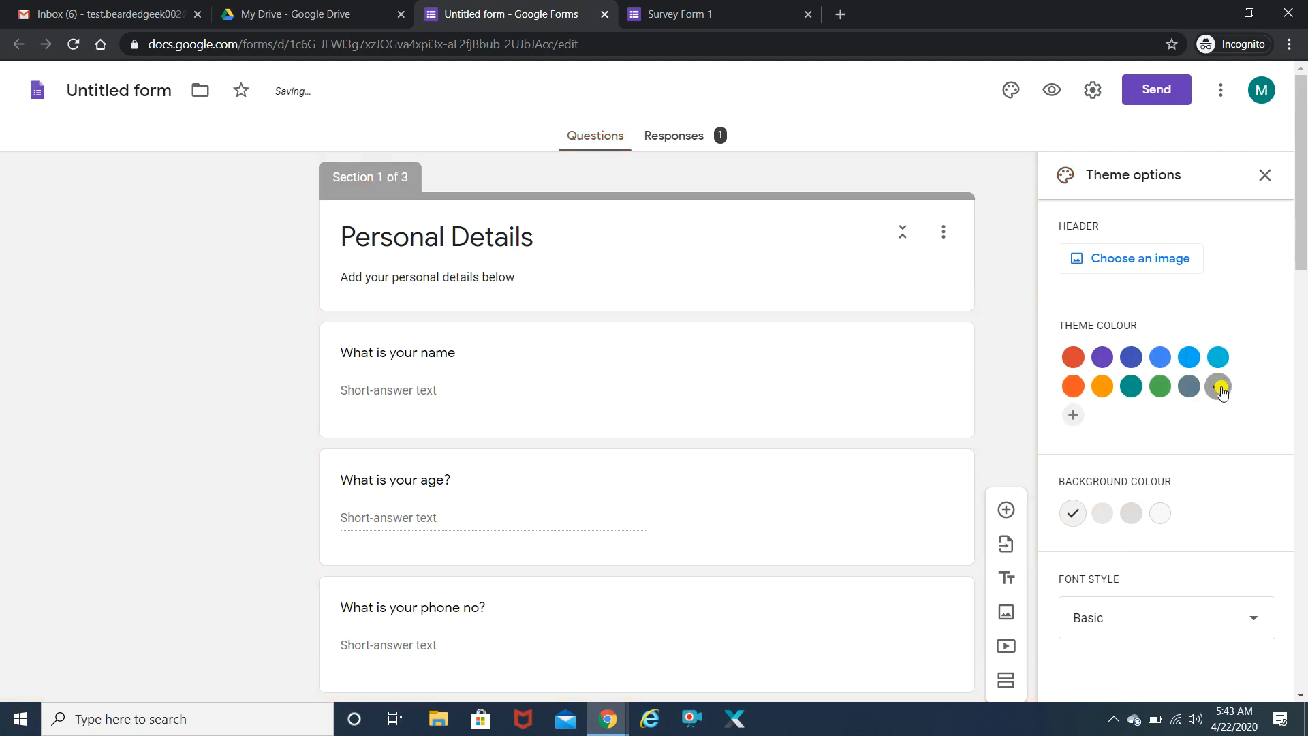
- Set the Themes basketball-player-at-a-hoop picture as the form's header image
{"action": "left_click", "coordinate": [1103, 259]}
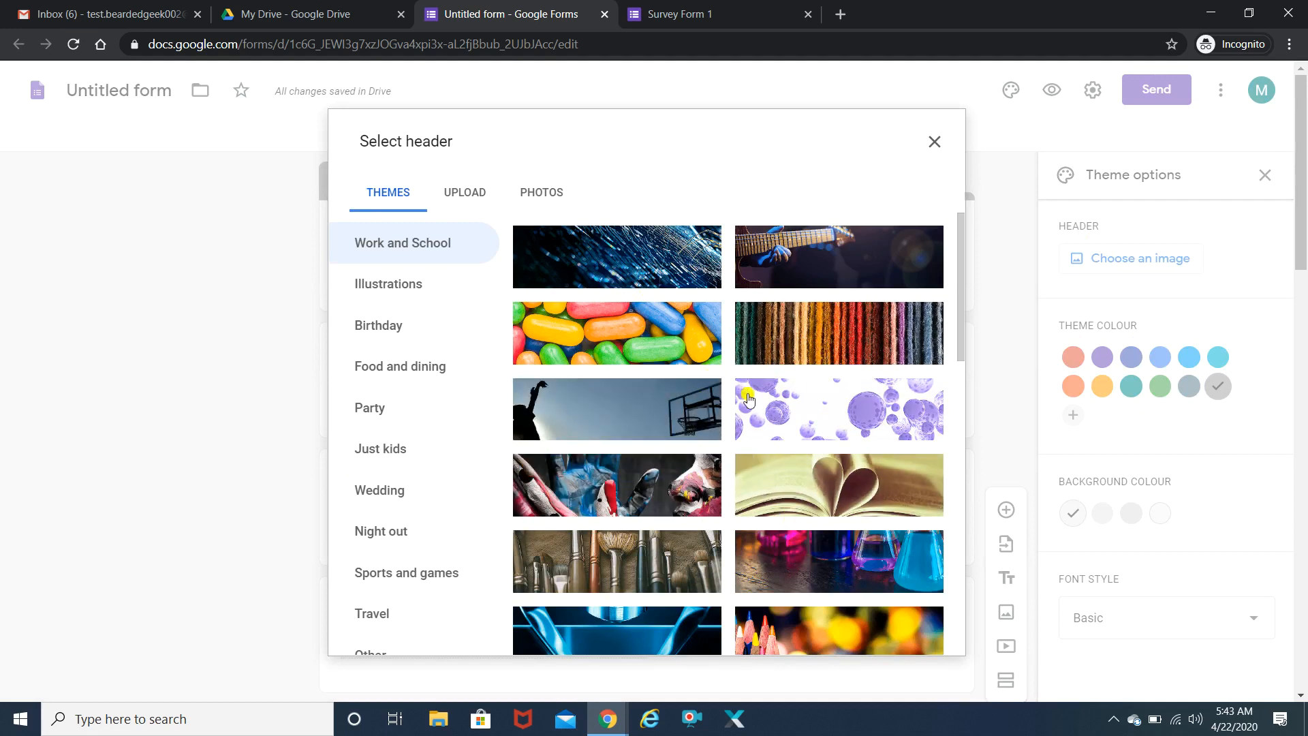
{"action": "left_click", "coordinate": [569, 419]}
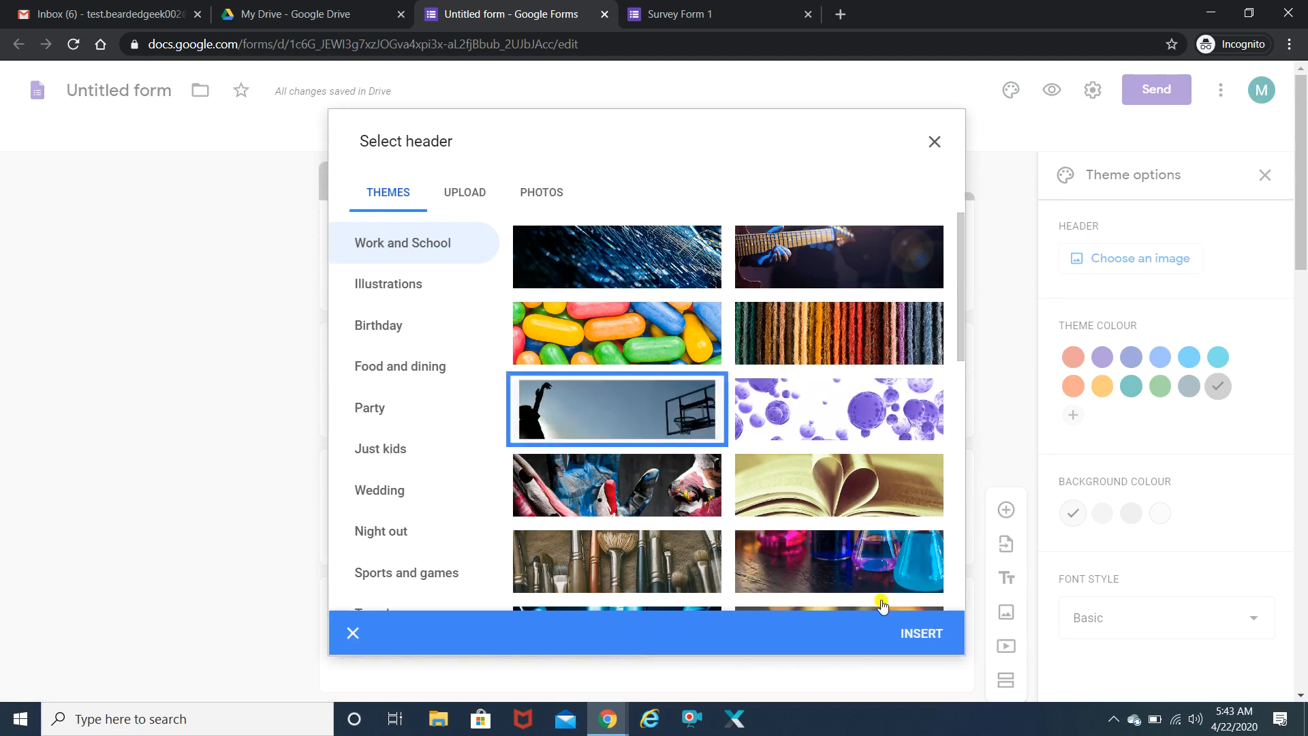
{"action": "left_click", "coordinate": [924, 637]}
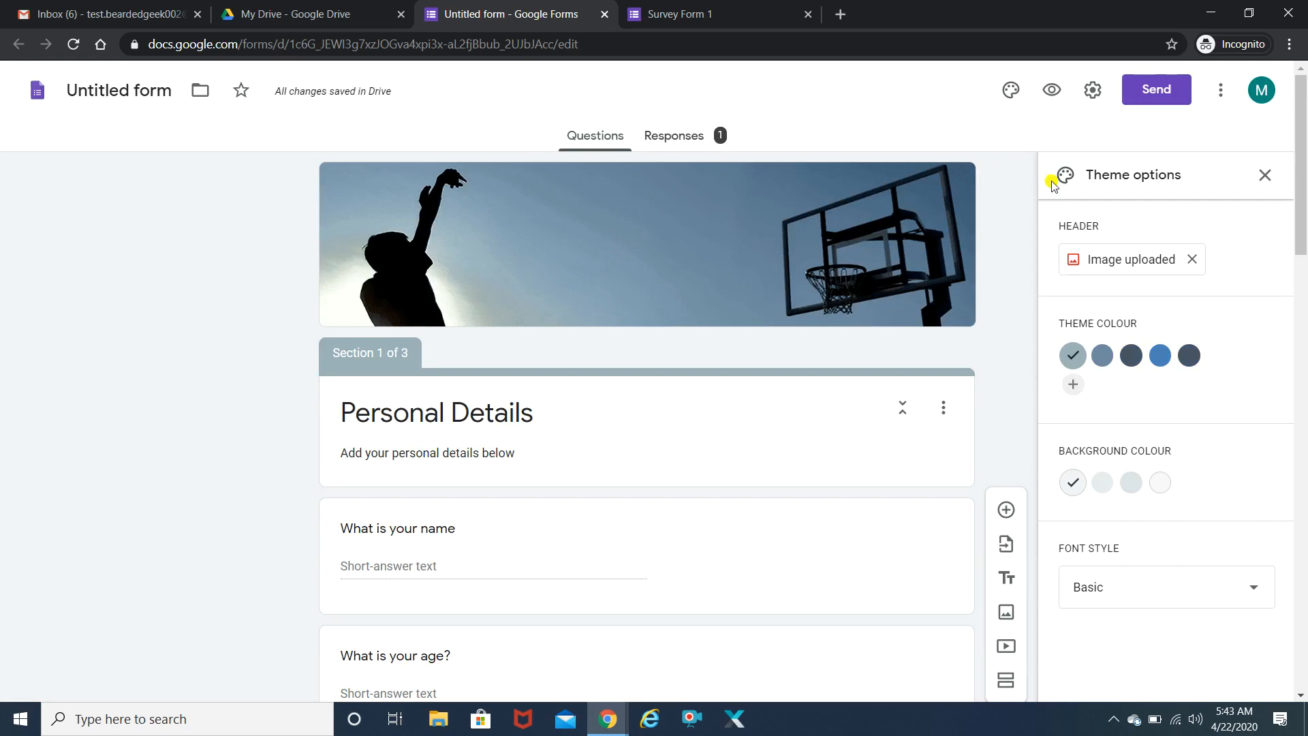
- Preview the form with its basketball header as respondents see it, and close the old Survey Form 1 tab
{"action": "left_click", "coordinate": [1053, 93]}
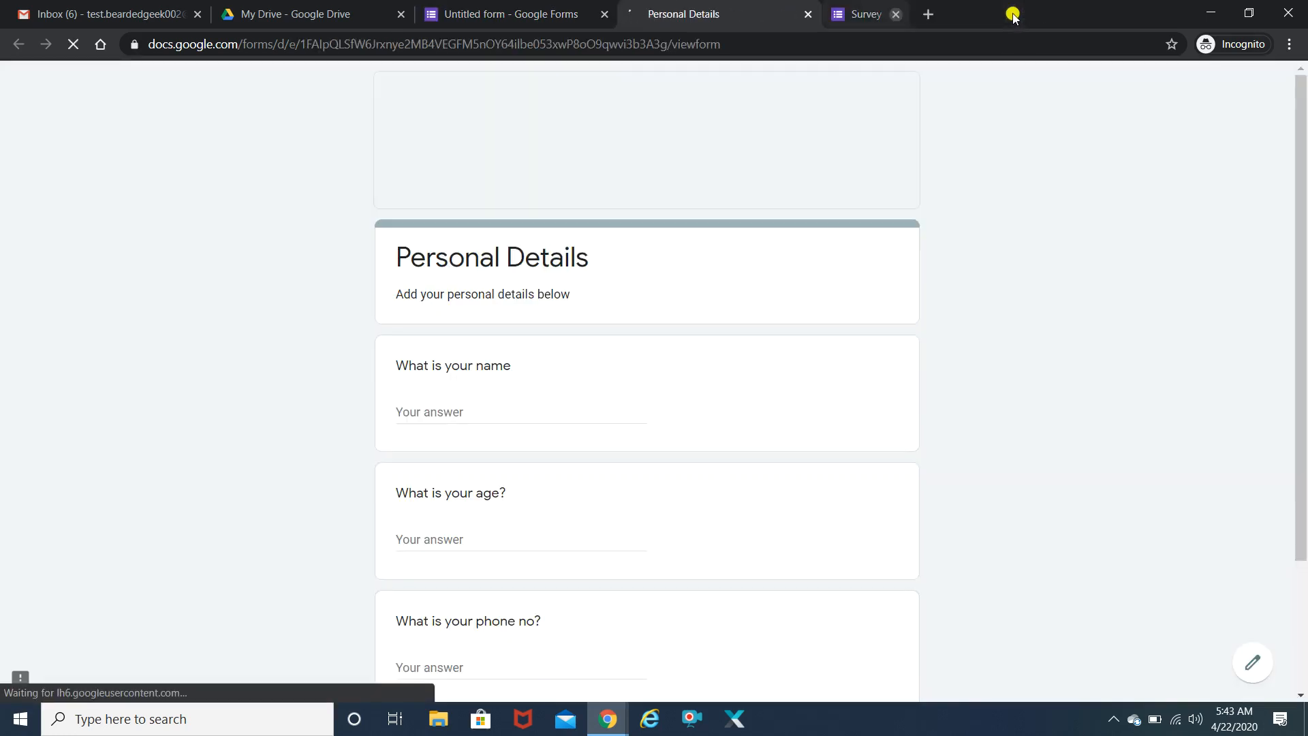
{"action": "left_click", "coordinate": [1011, 14]}
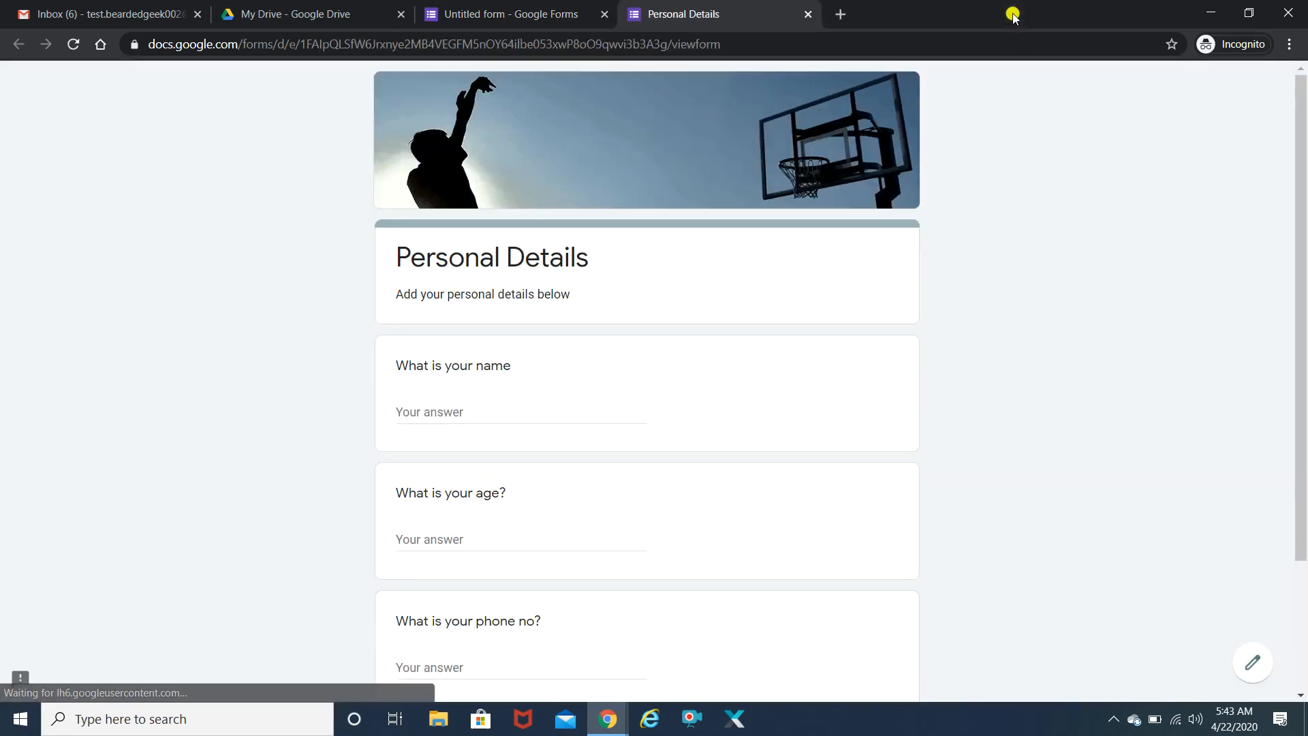
{"action": "left_click_drag", "start_coordinate": [1303, 171], "coordinate": [1303, 304]}
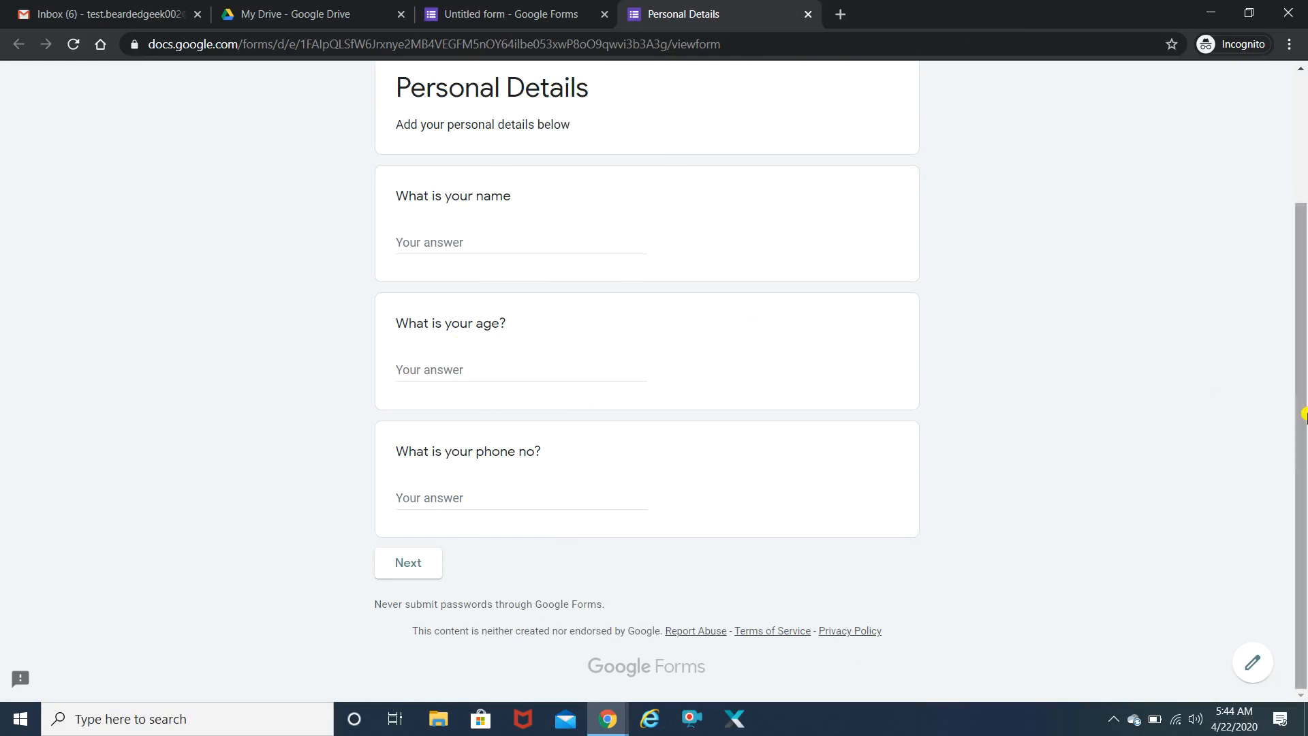
{"action": "left_click_drag", "start_coordinate": [1303, 381], "coordinate": [1303, 254]}
{"action": "scroll", "coordinate": [607, 353], "scroll_direction": "down", "scroll_amount": 3}
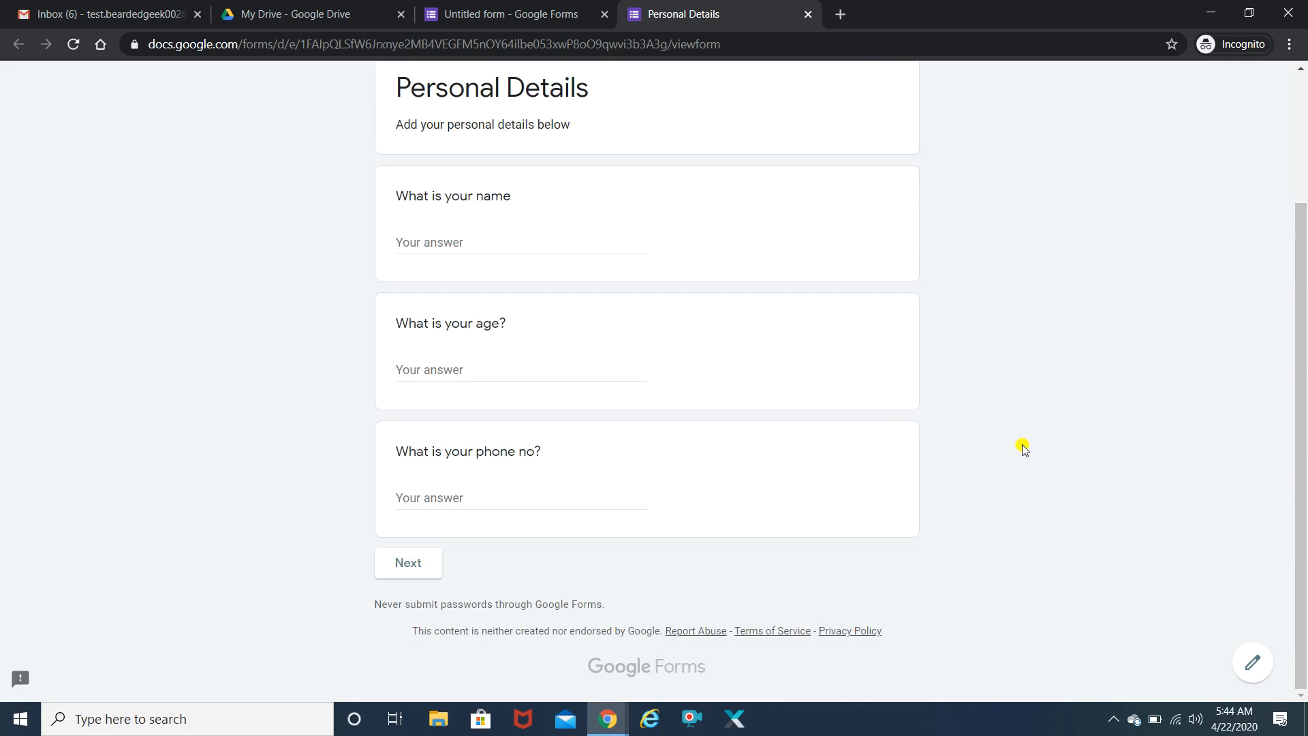
- Back in the editor, try each background colour swatch and settle on the first, Light one
{"action": "left_click", "coordinate": [460, 5]}
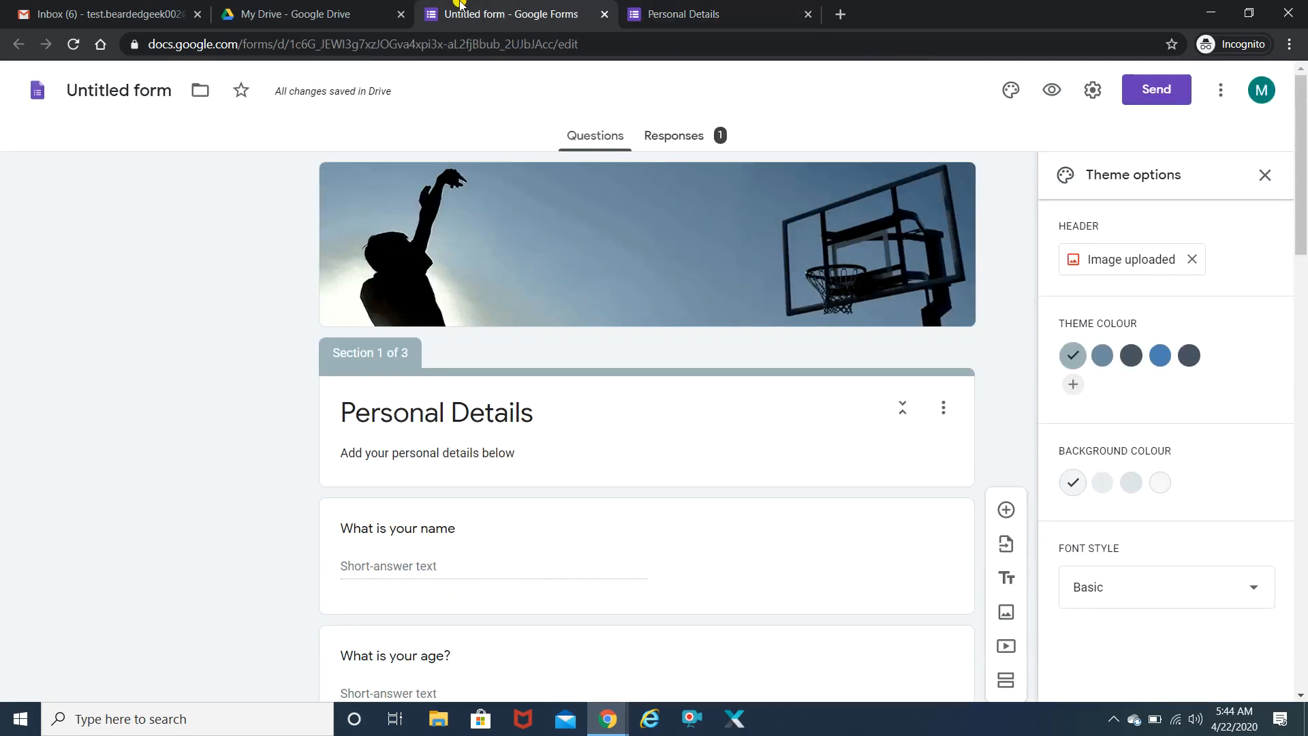
{"action": "left_click_drag", "start_coordinate": [1302, 147], "coordinate": [1302, 311]}
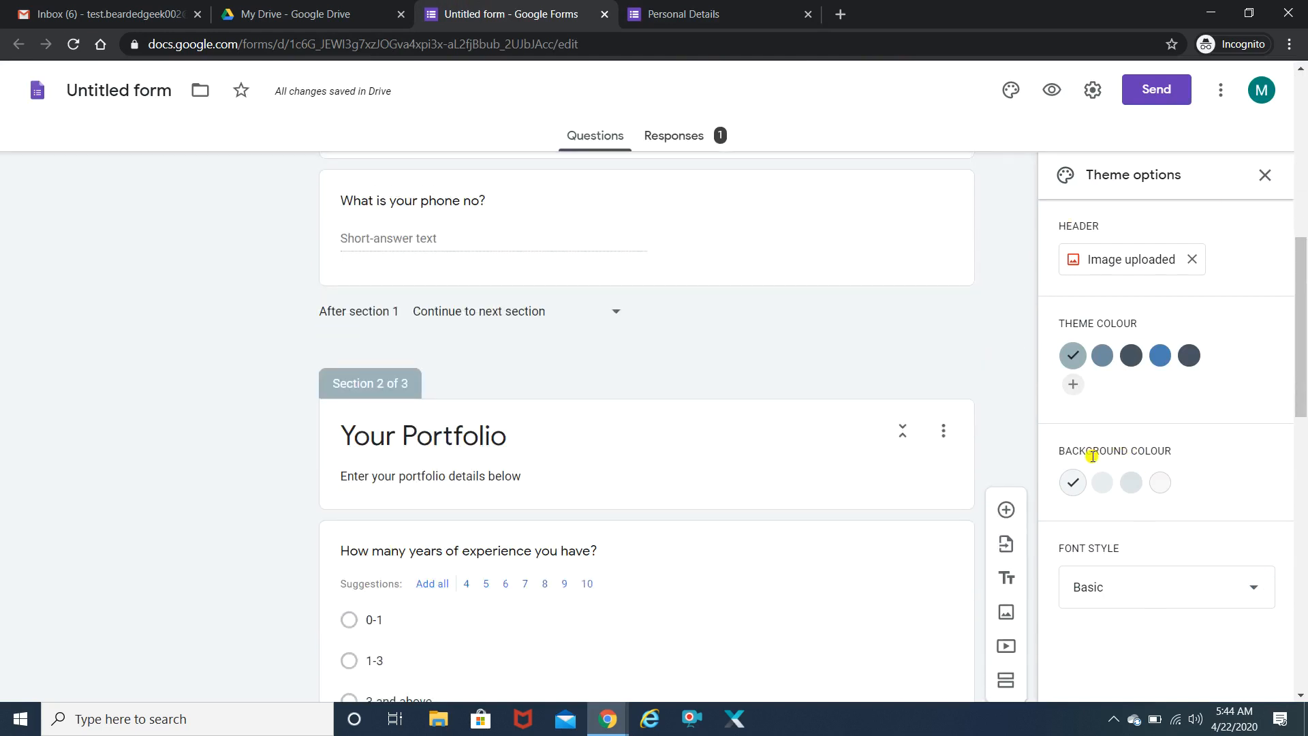
{"action": "left_click", "coordinate": [1102, 483]}
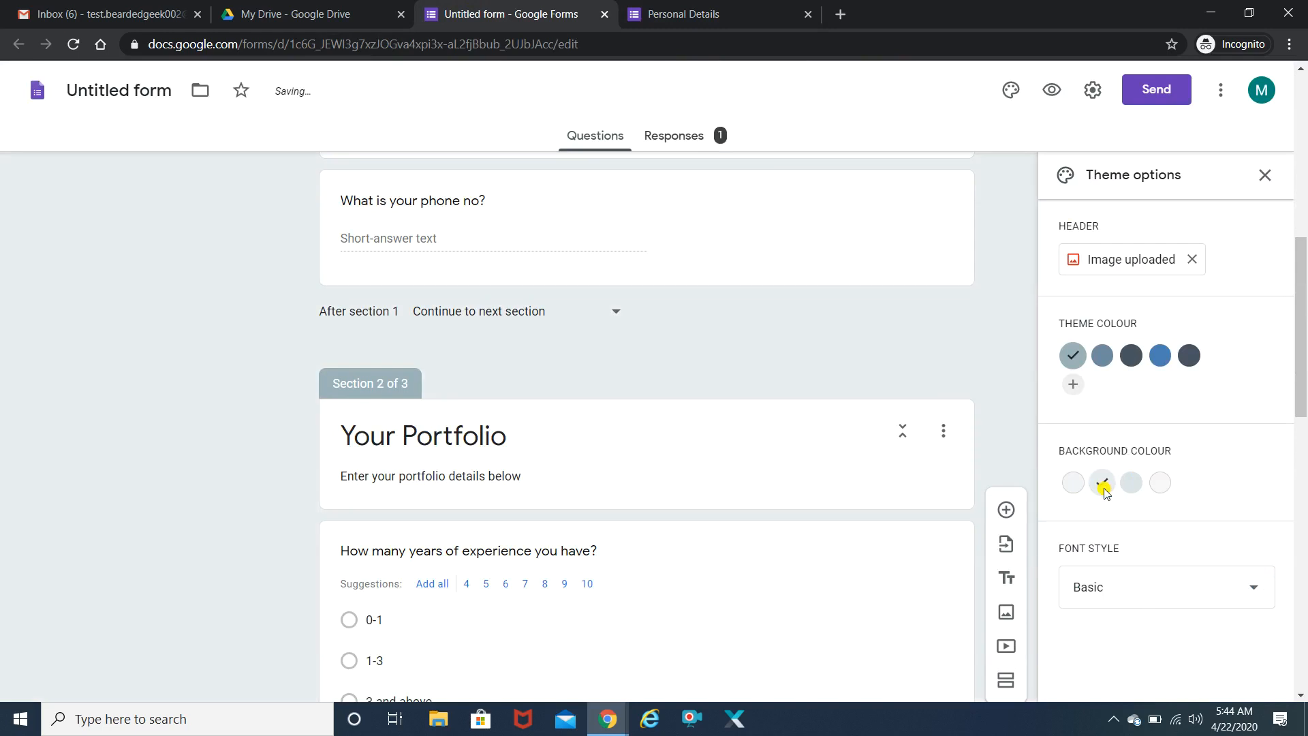
{"action": "left_click", "coordinate": [1130, 483]}
{"action": "left_click", "coordinate": [1161, 483]}
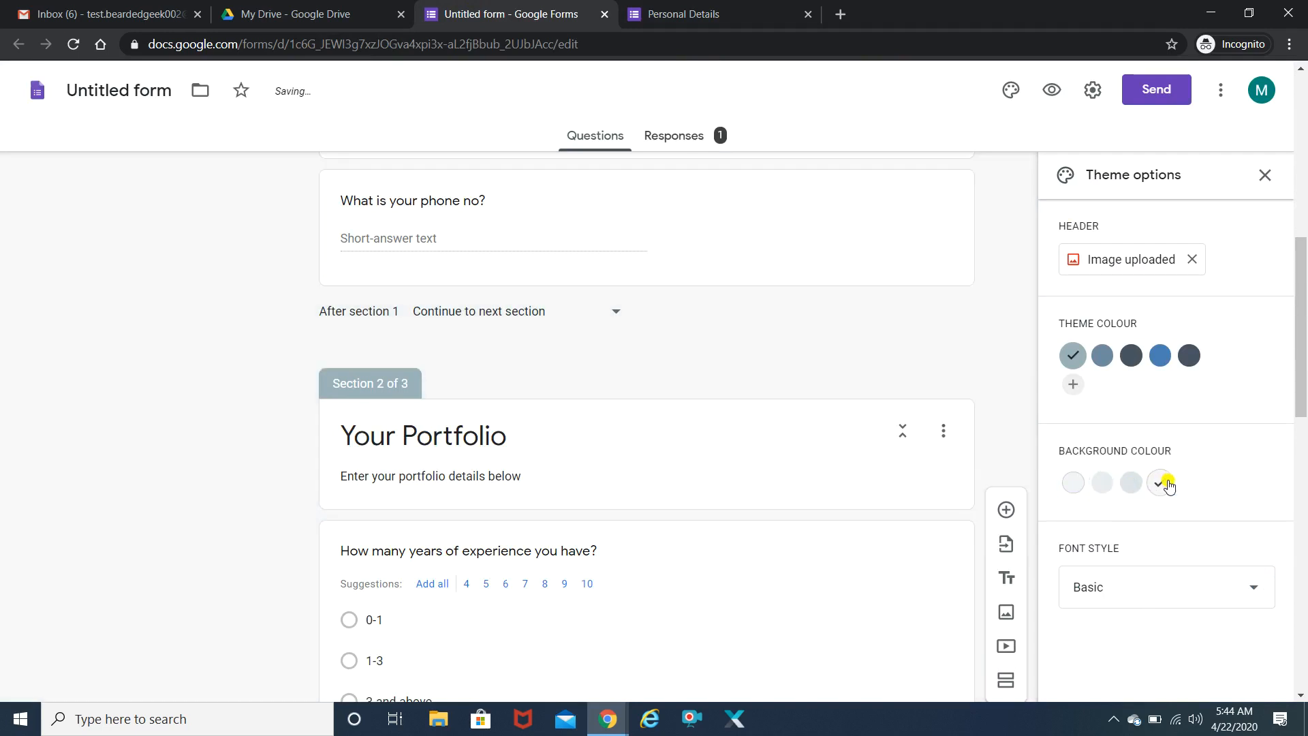
{"action": "left_click", "coordinate": [1128, 483]}
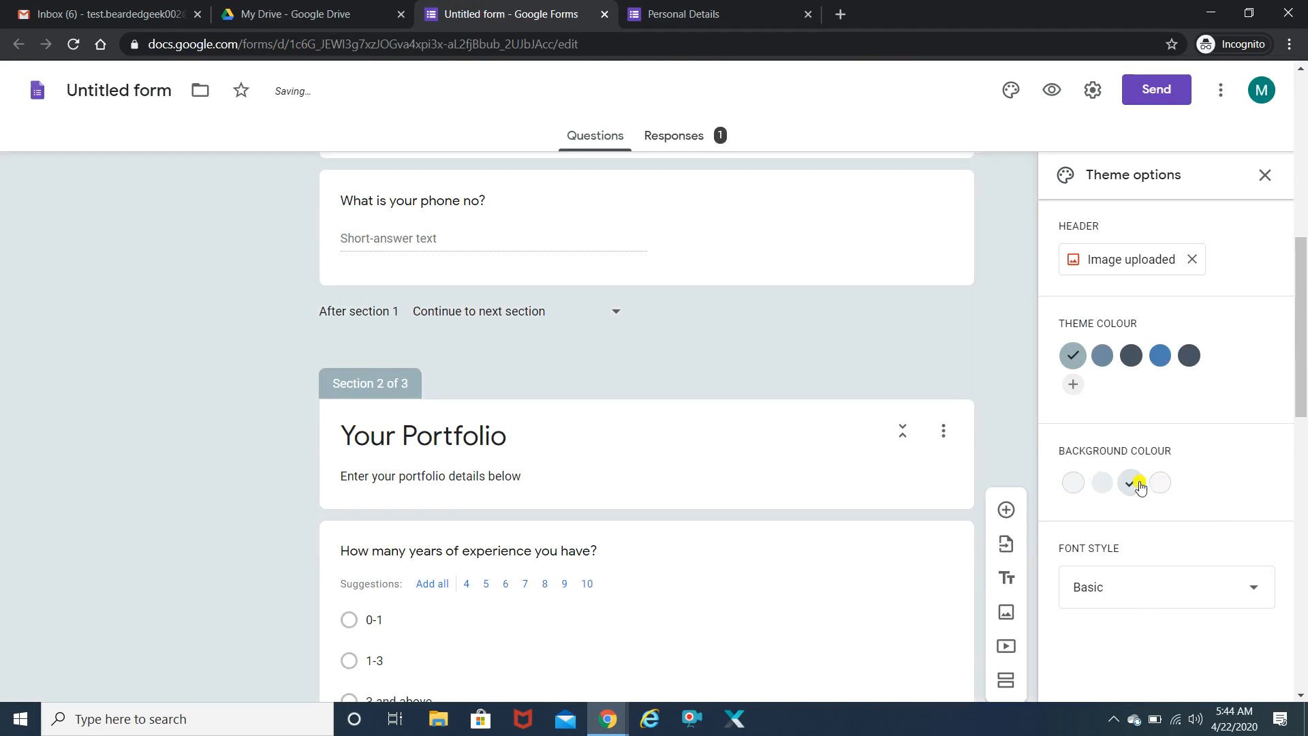
{"action": "left_click", "coordinate": [1101, 483]}
{"action": "left_click", "coordinate": [1070, 483]}
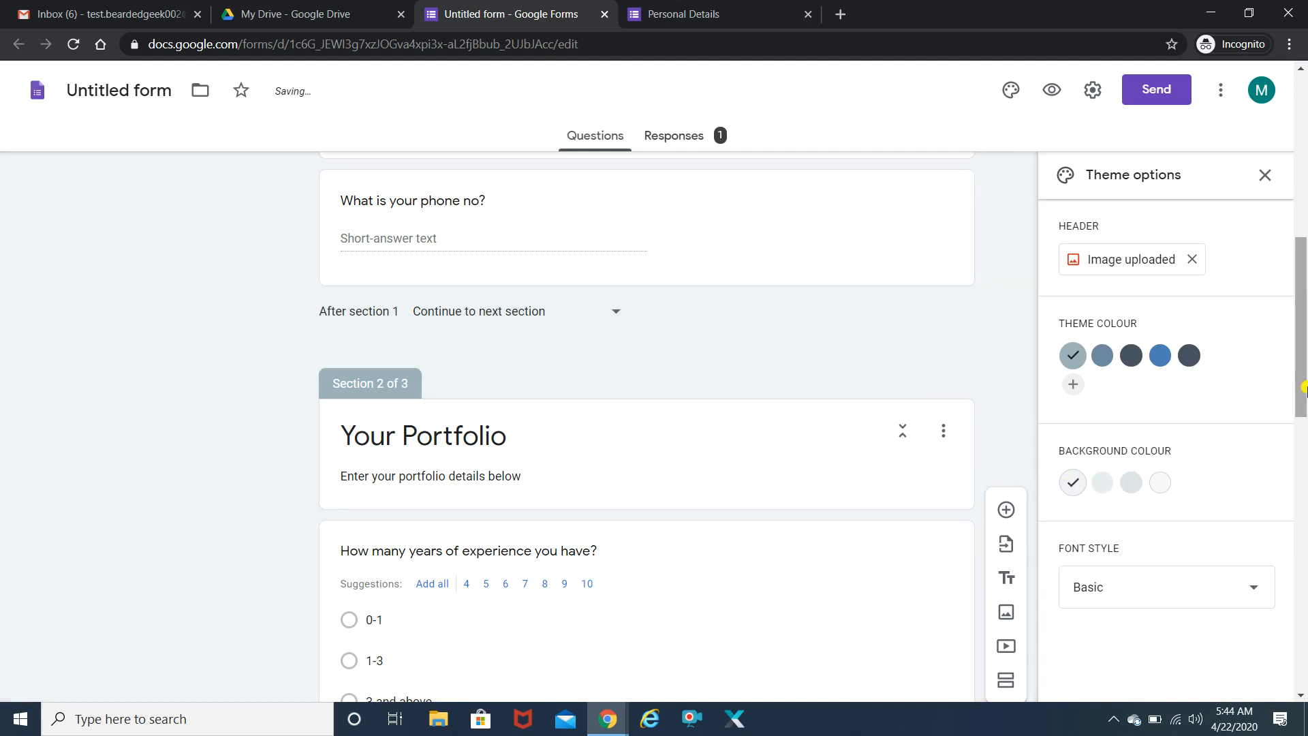
- Try the Decorative font, then return the form text to the Basic font
{"action": "left_click_drag", "start_coordinate": [1303, 388], "coordinate": [1303, 414]}
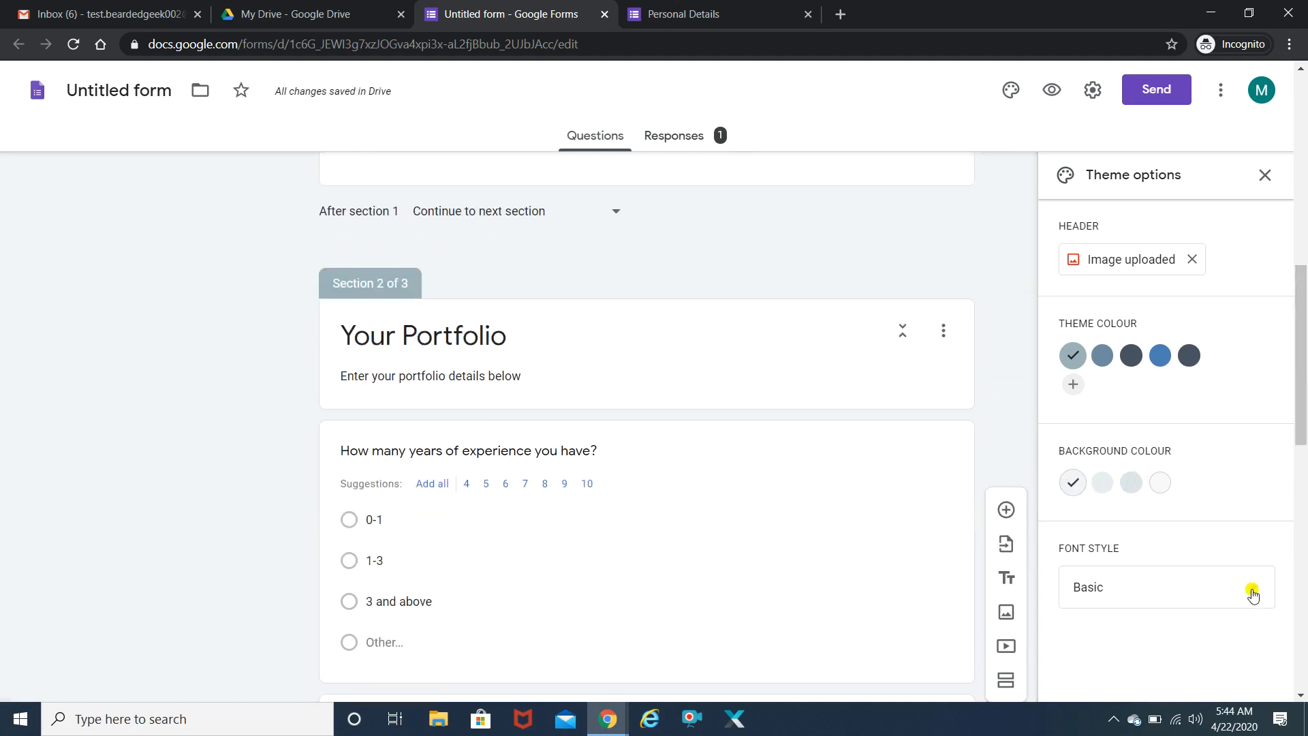
{"action": "left_click", "coordinate": [1251, 589]}
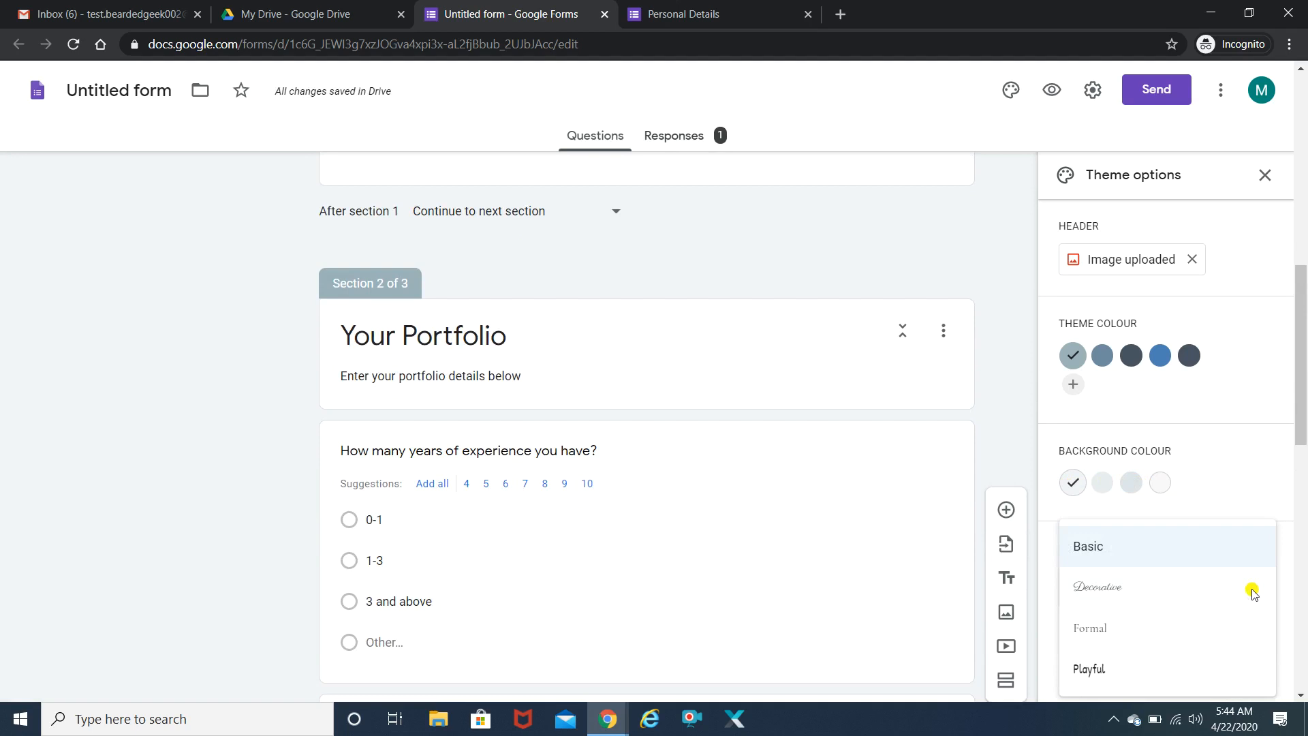
{"action": "left_click", "coordinate": [1092, 588]}
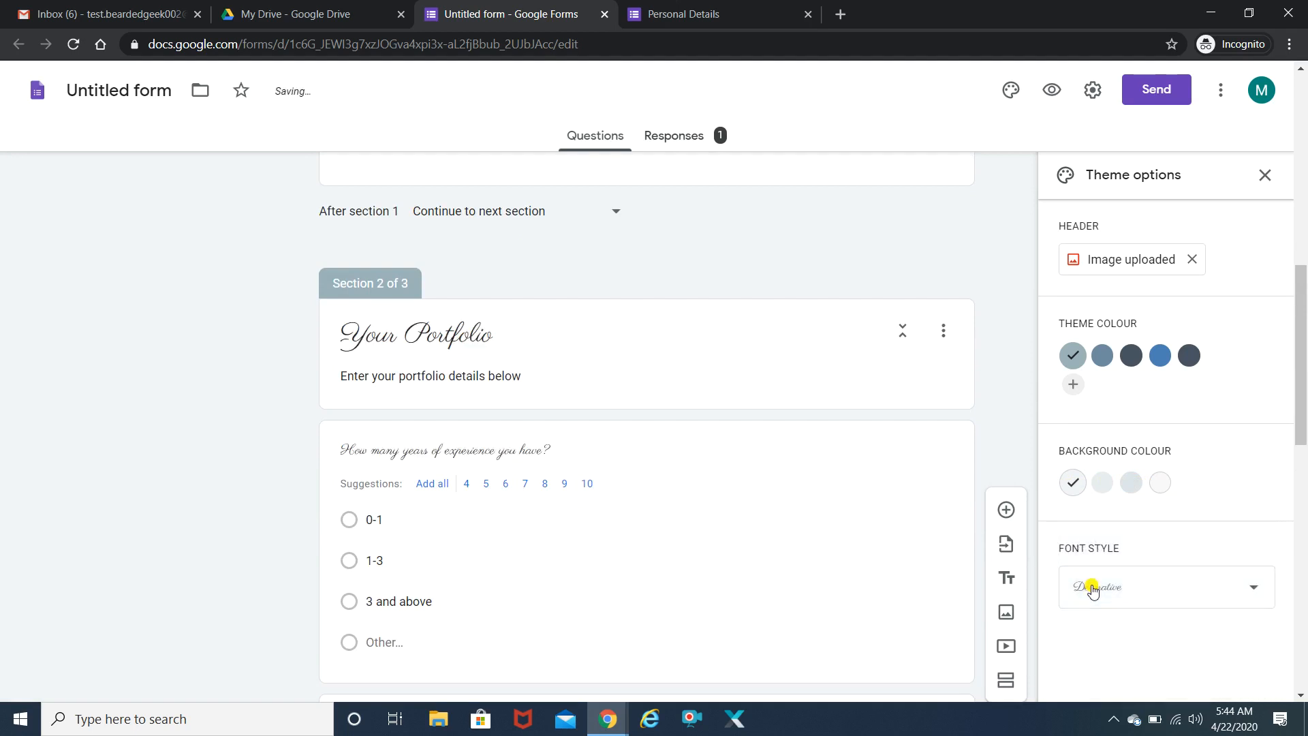
{"action": "left_click", "coordinate": [1243, 595]}
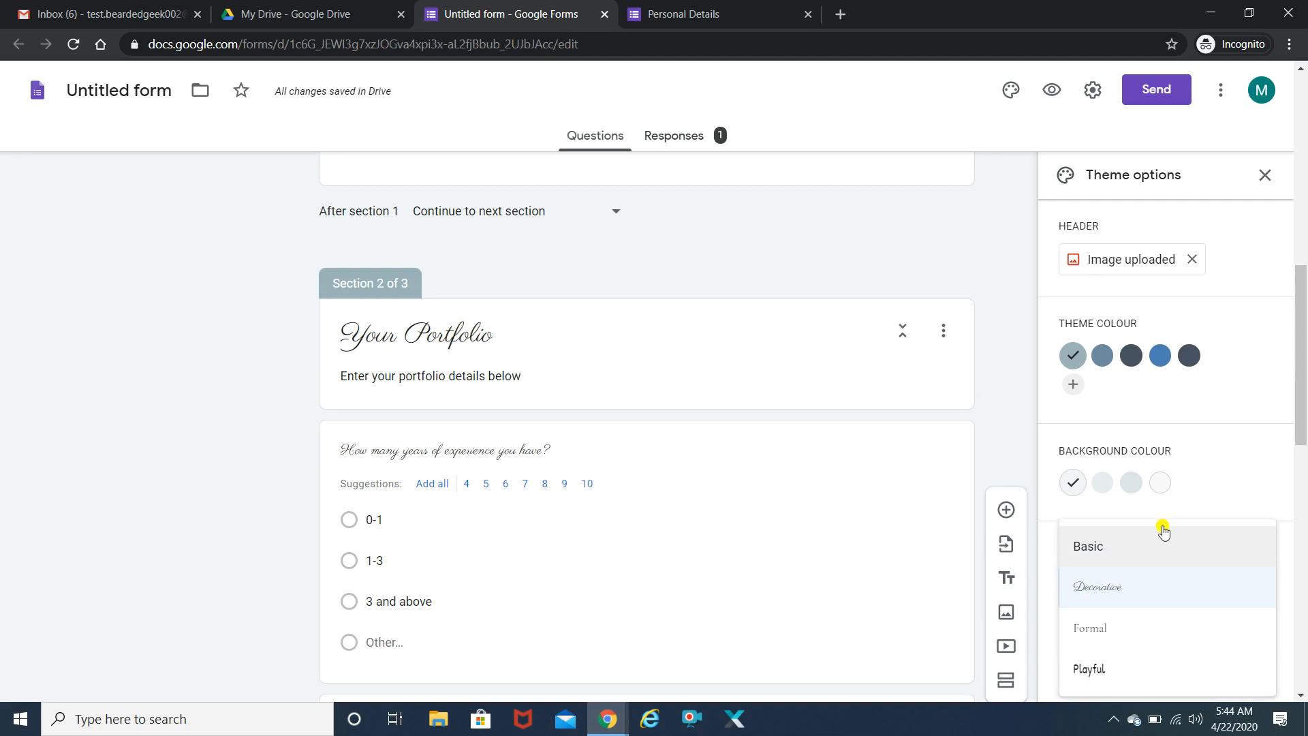
{"action": "left_click", "coordinate": [1144, 550]}
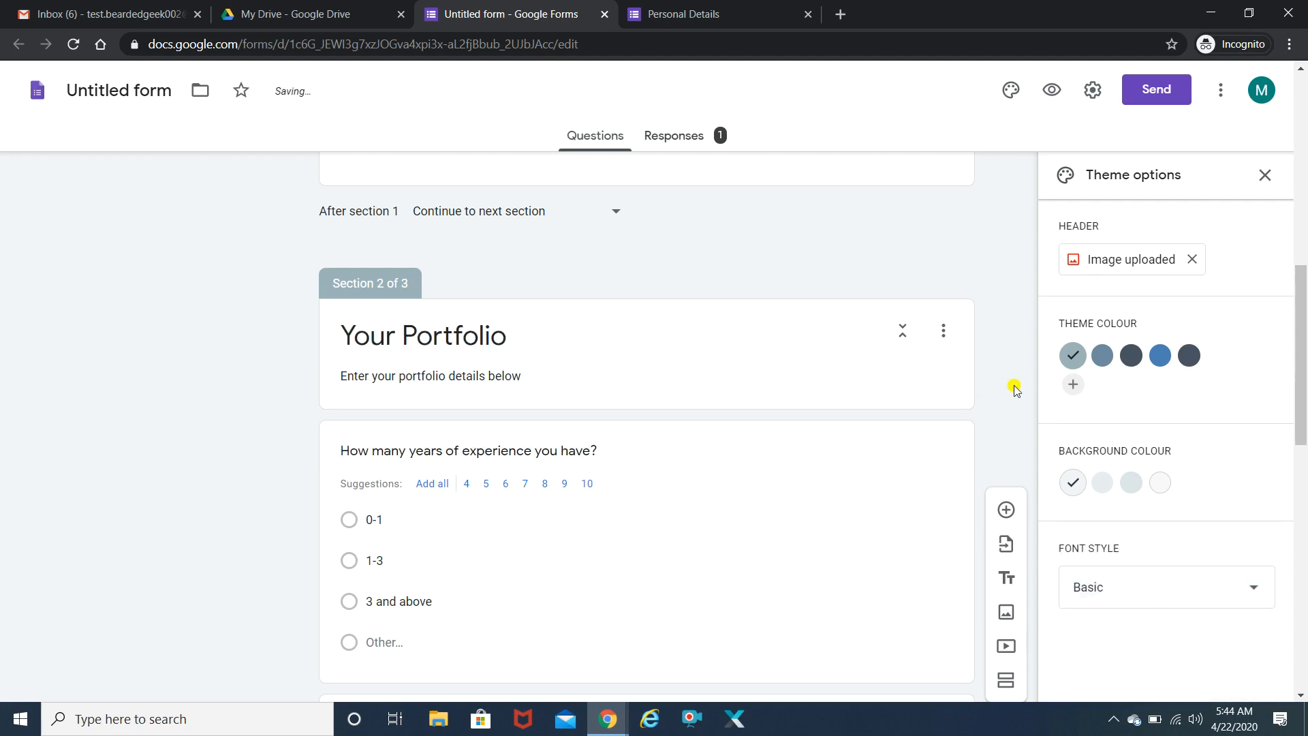
{"action": "left_click_drag", "start_coordinate": [1303, 332], "coordinate": [1303, 159]}
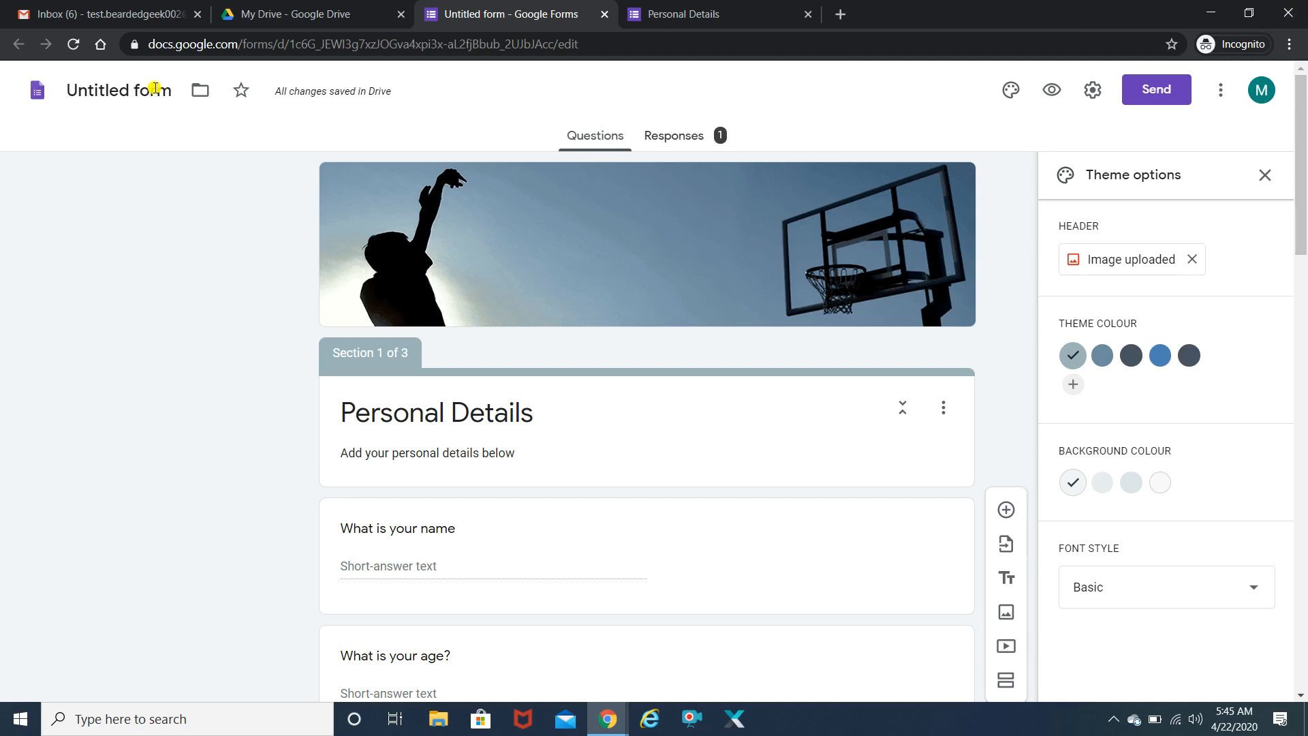
- Replace the 'Untitled form' title with 'Job Application'
{"action": "left_click", "coordinate": [129, 89]}
{"action": "type", "text": "Job Ap"}
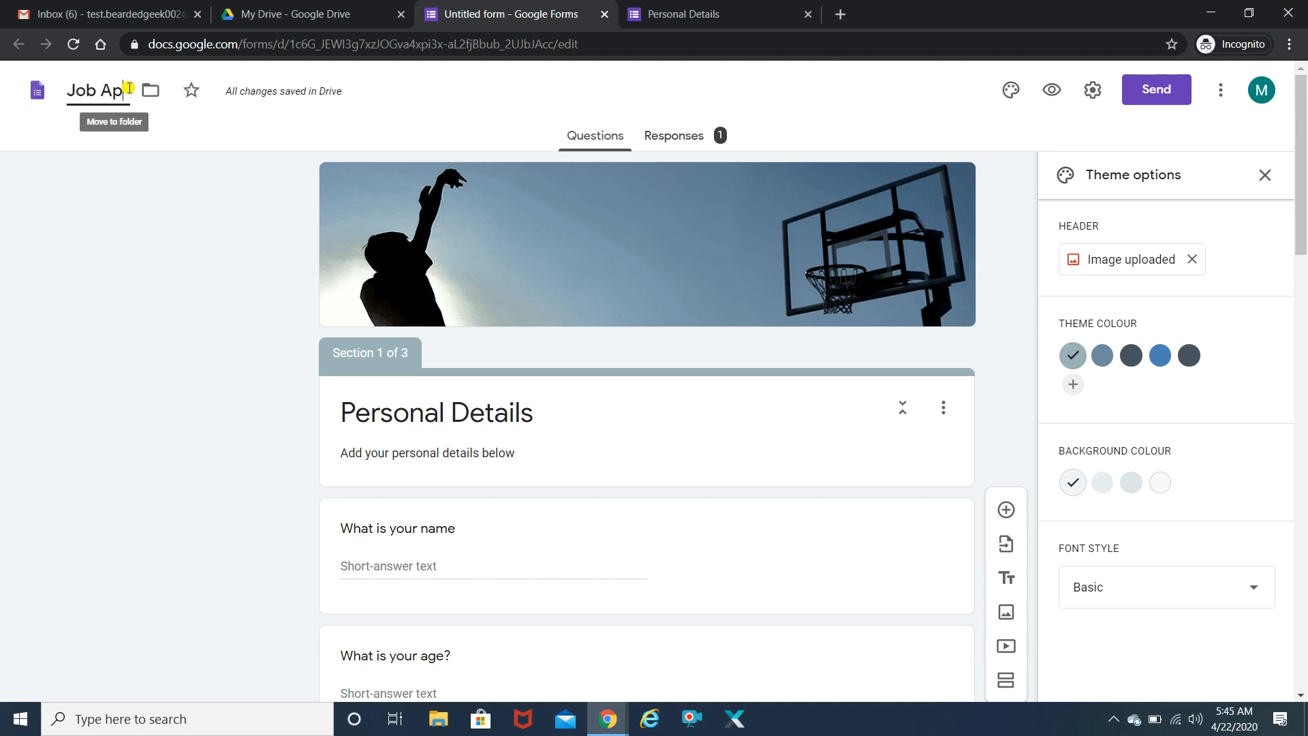
{"action": "type", "text": "plication"}
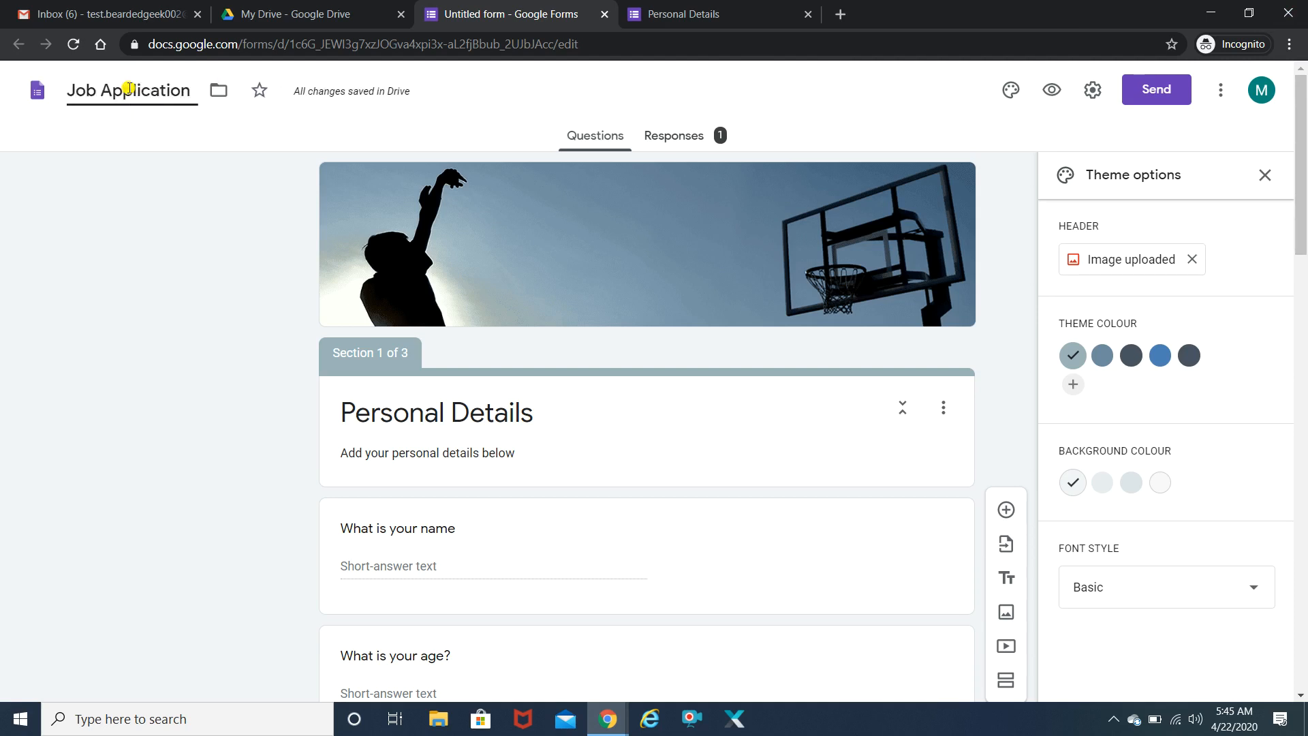
{"action": "mouse_move", "coordinate": [1303, 190]}
{"action": "left_mouse_down"}
{"action": "mouse_move", "coordinate": [1303, 564]}
{"action": "mouse_move", "coordinate": [1301, 198]}
{"action": "left_mouse_up"}
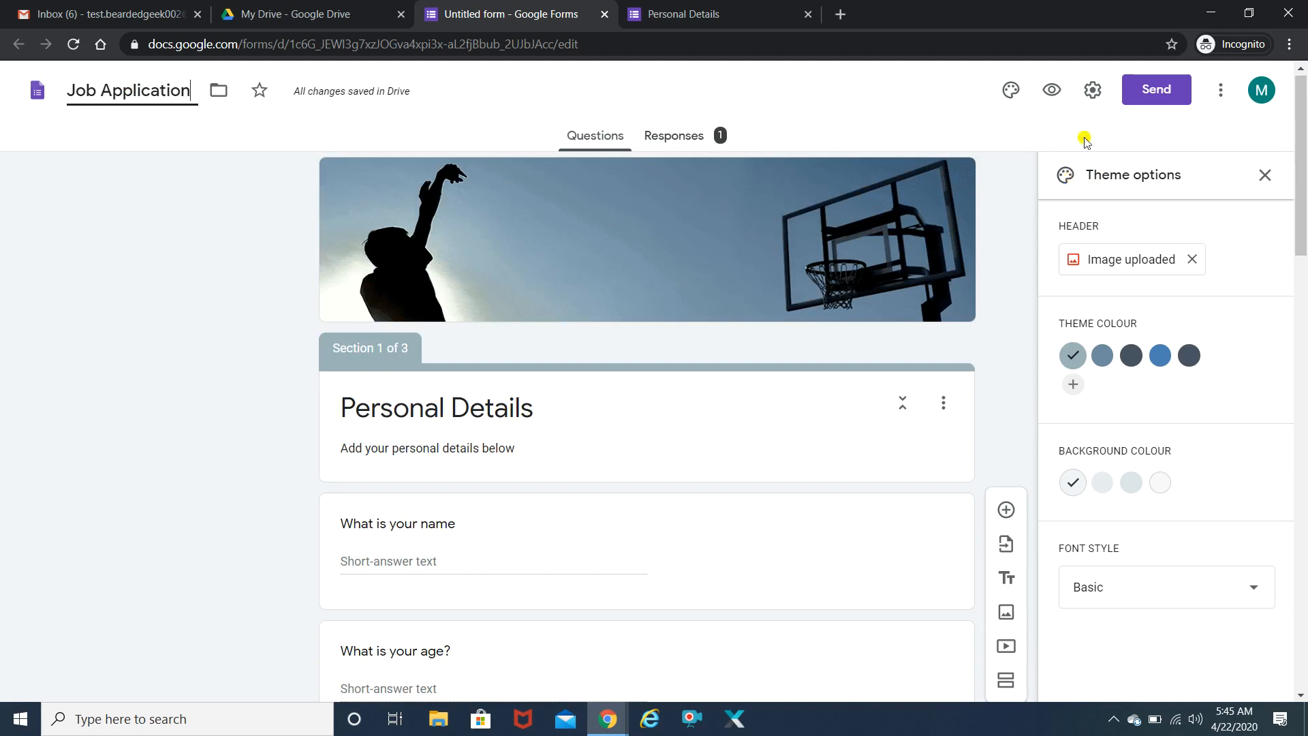
- In Settings, enable Collect email addresses, Limit to 1 response, and Response receipts set to Always
{"action": "left_click", "coordinate": [1095, 99]}
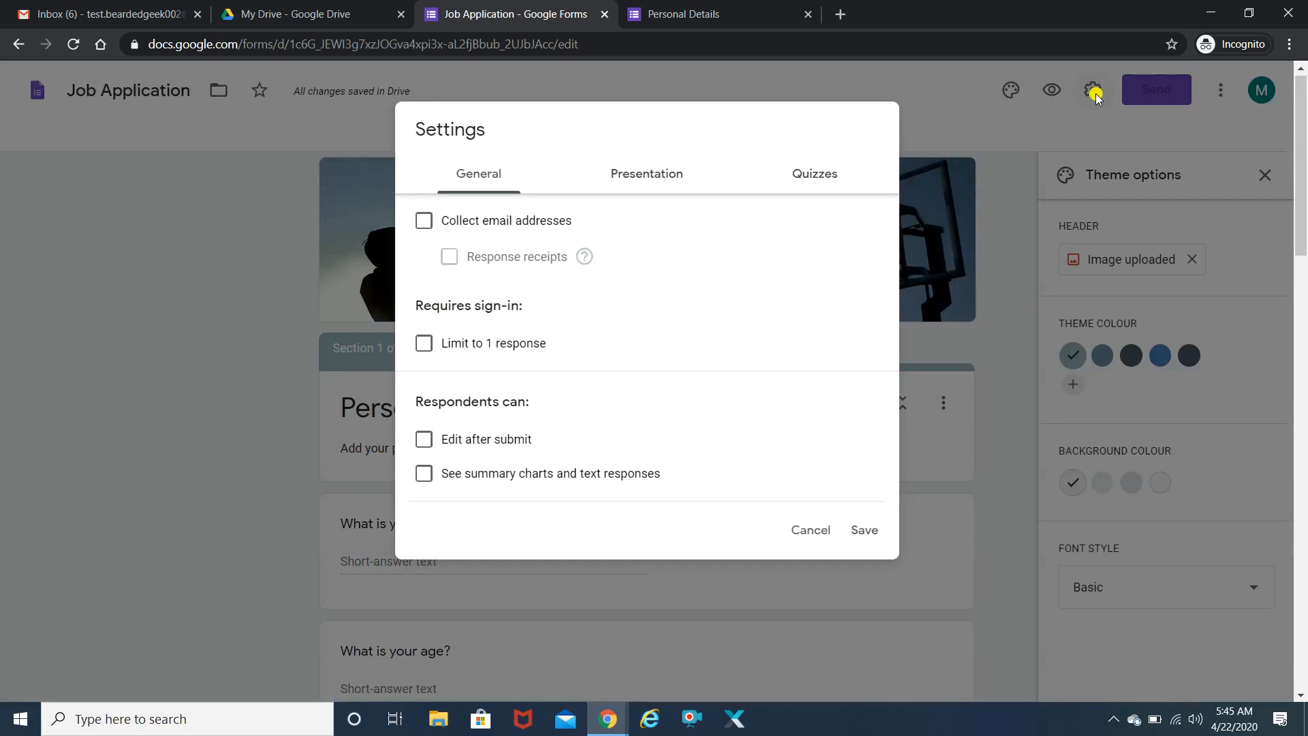
{"action": "left_click", "coordinate": [424, 225]}
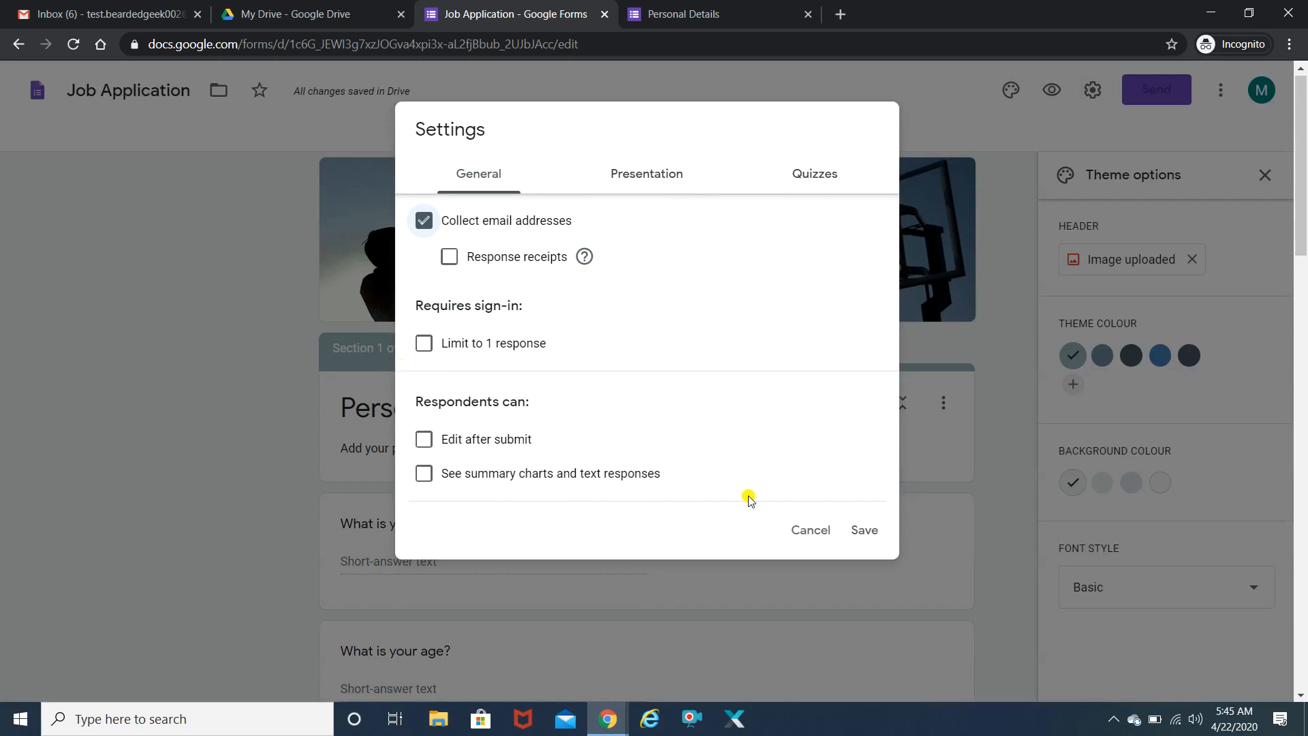
{"action": "left_click", "coordinate": [424, 344]}
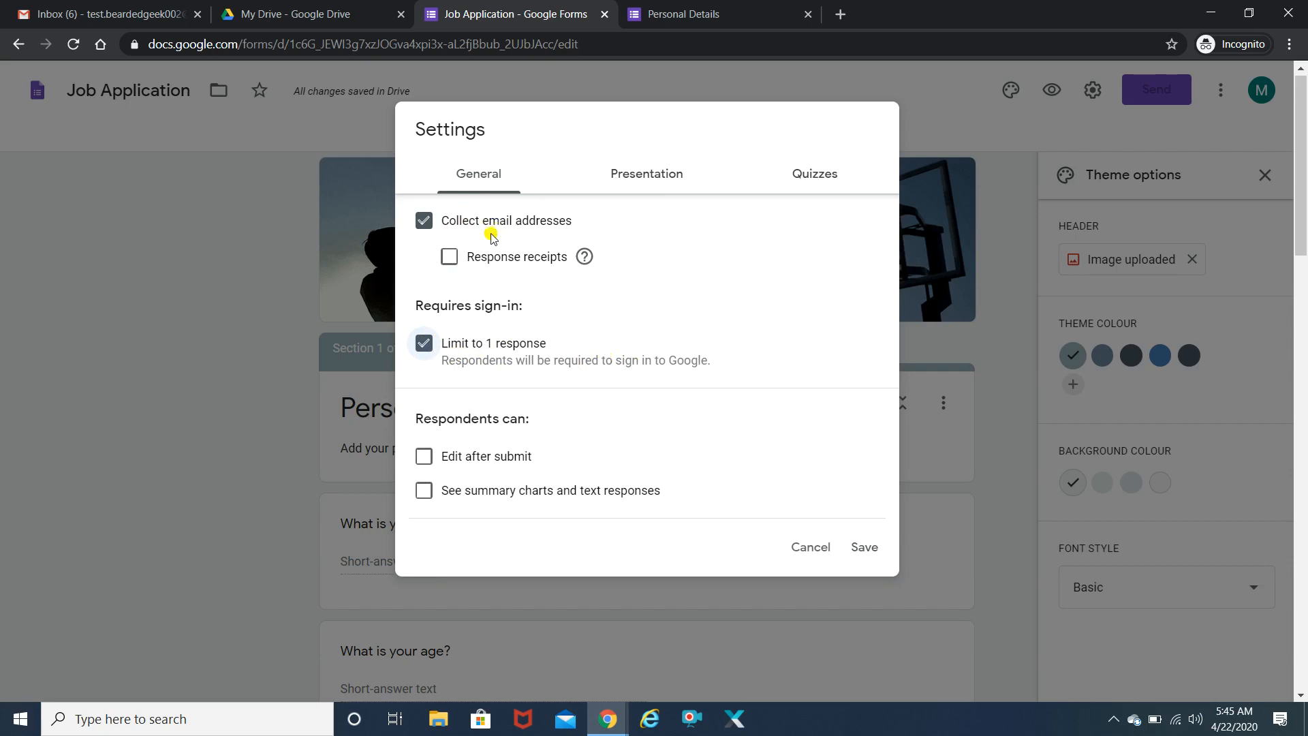
{"action": "left_click", "coordinate": [450, 265]}
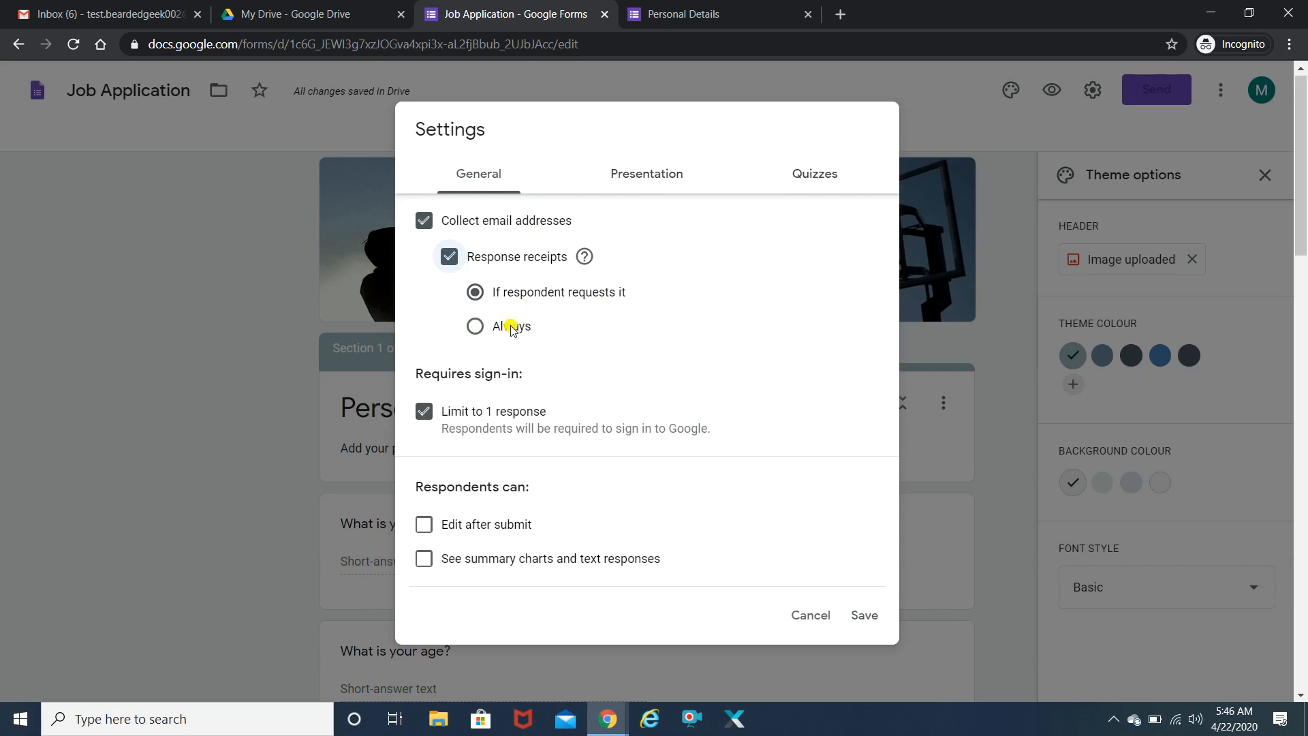
{"action": "left_click", "coordinate": [475, 327]}
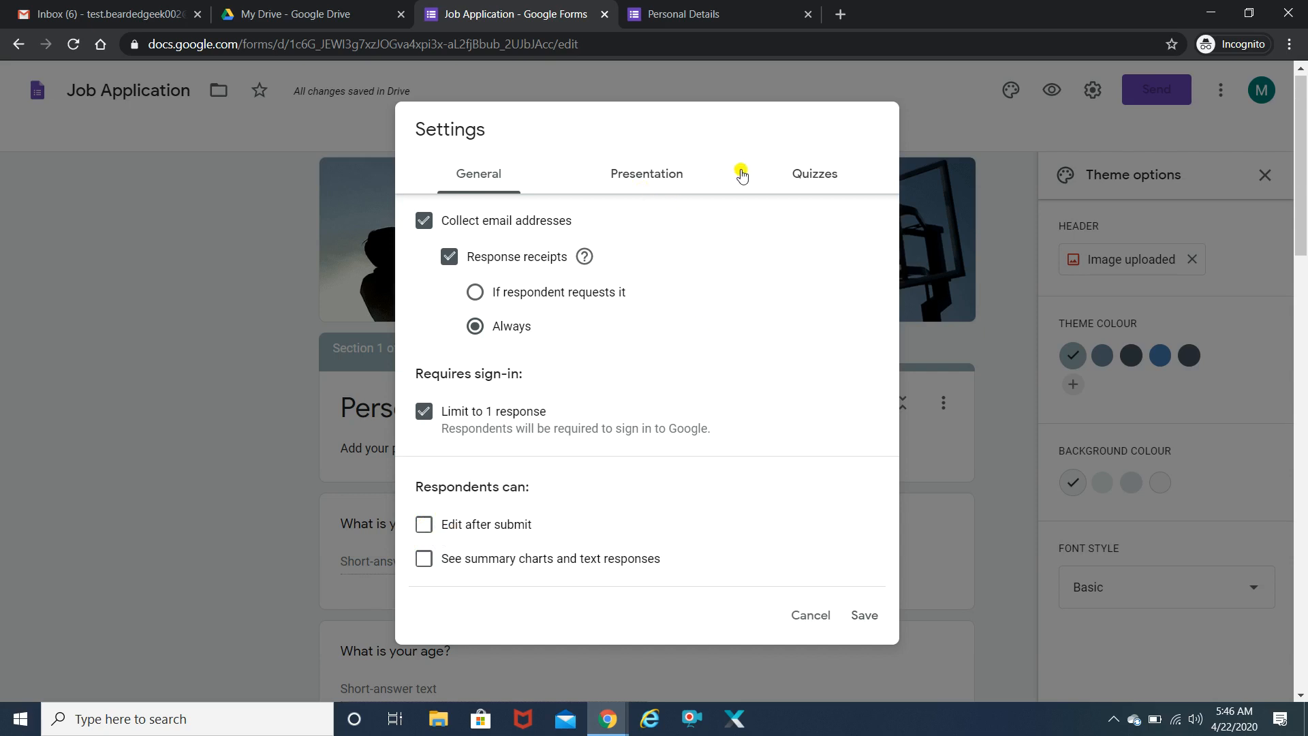
- Look over the presentation and quiz settings, leave Make this a quiz off, and save the settings
{"action": "left_click", "coordinate": [678, 175]}
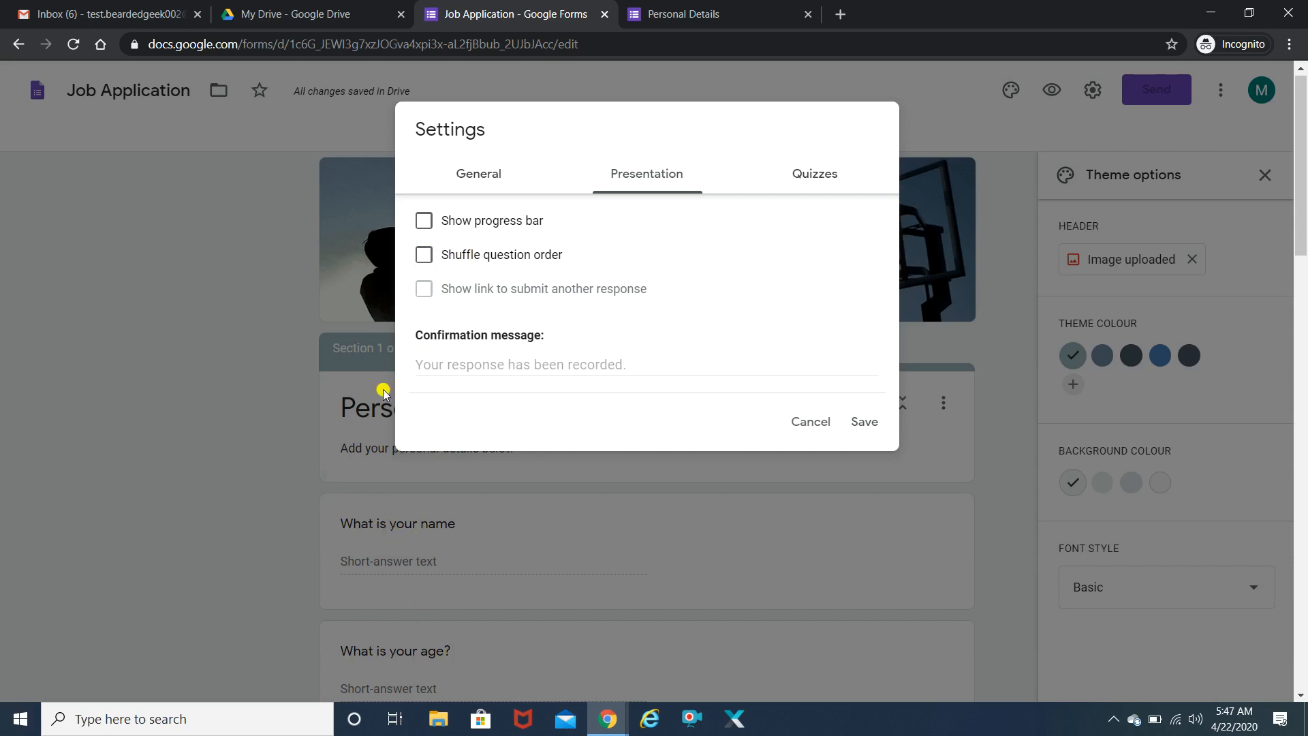
{"action": "left_click", "coordinate": [816, 177]}
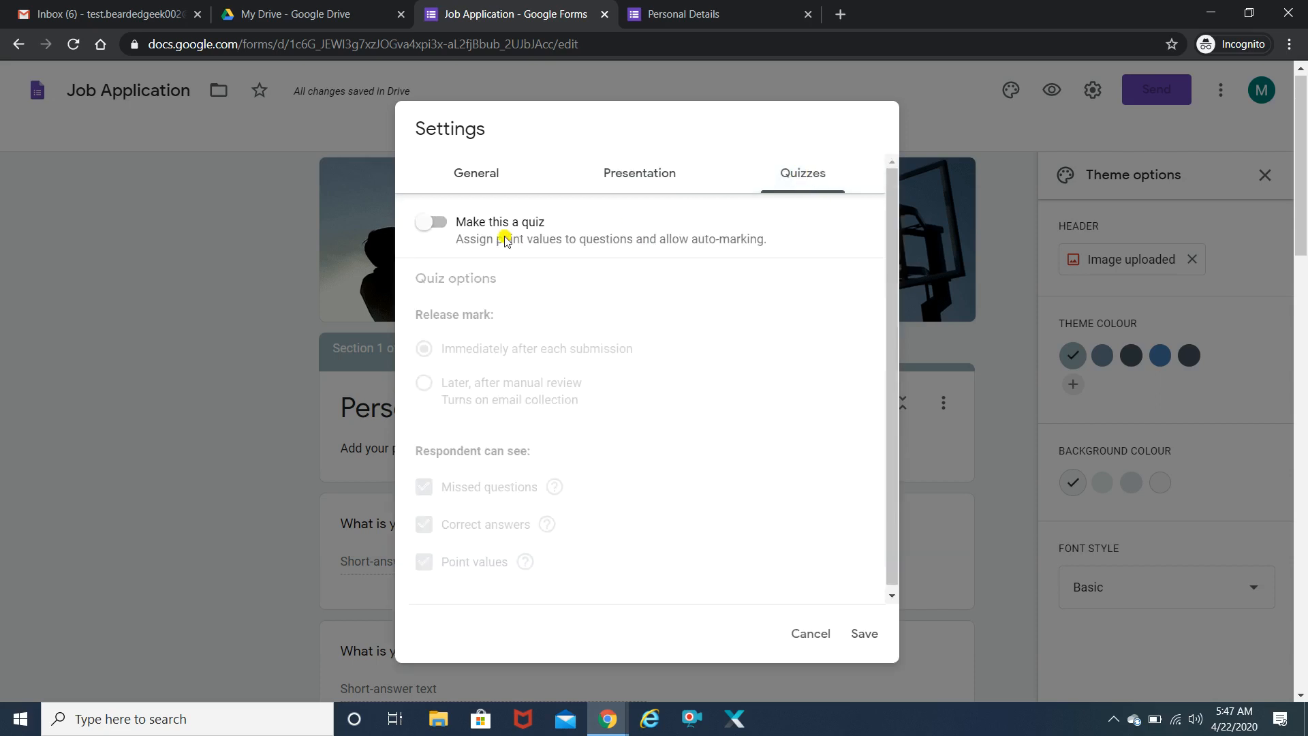
{"action": "left_click", "coordinate": [422, 225]}
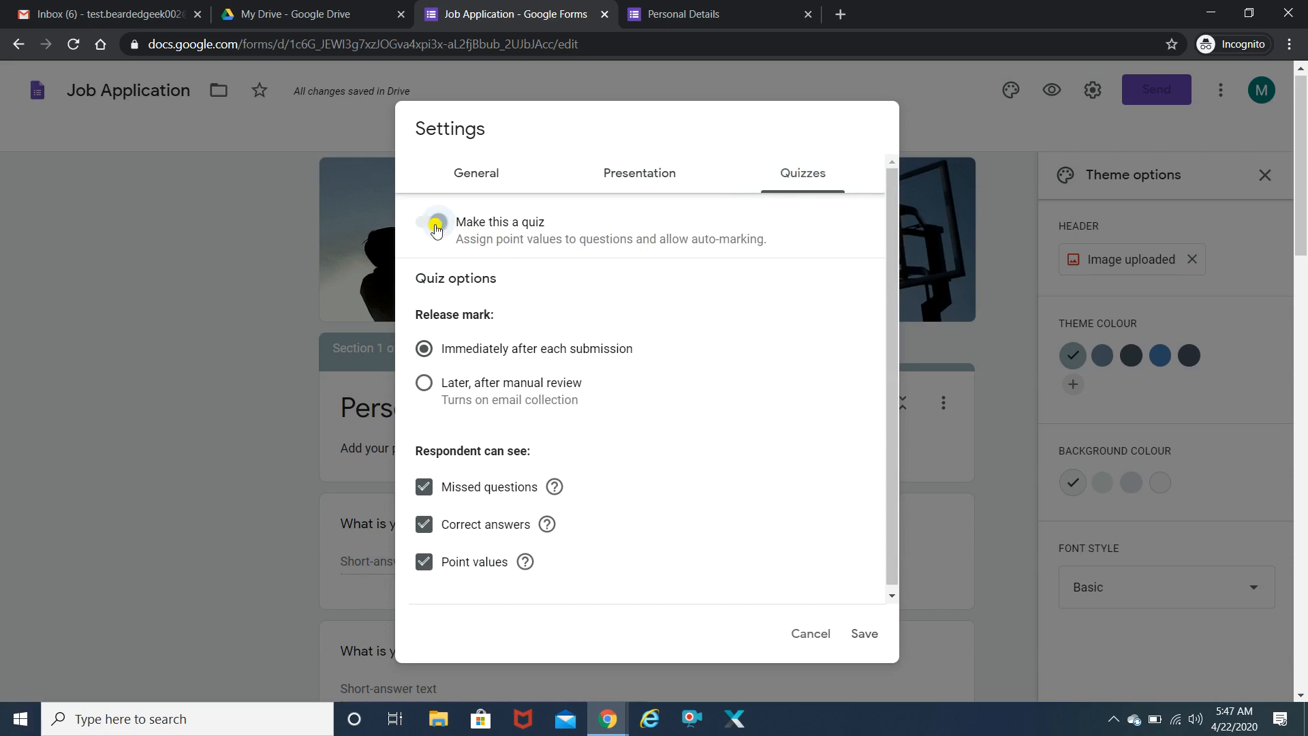
{"action": "left_click", "coordinate": [435, 227]}
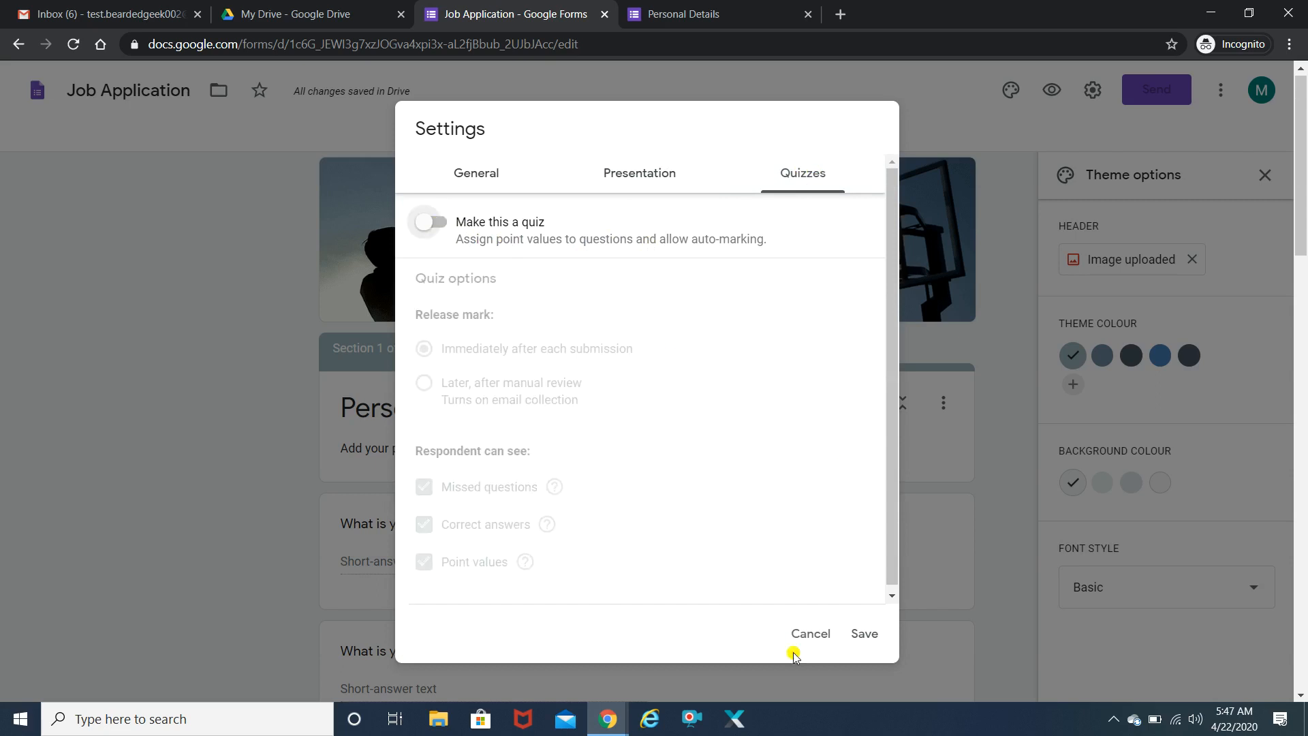
{"action": "left_click", "coordinate": [865, 641]}
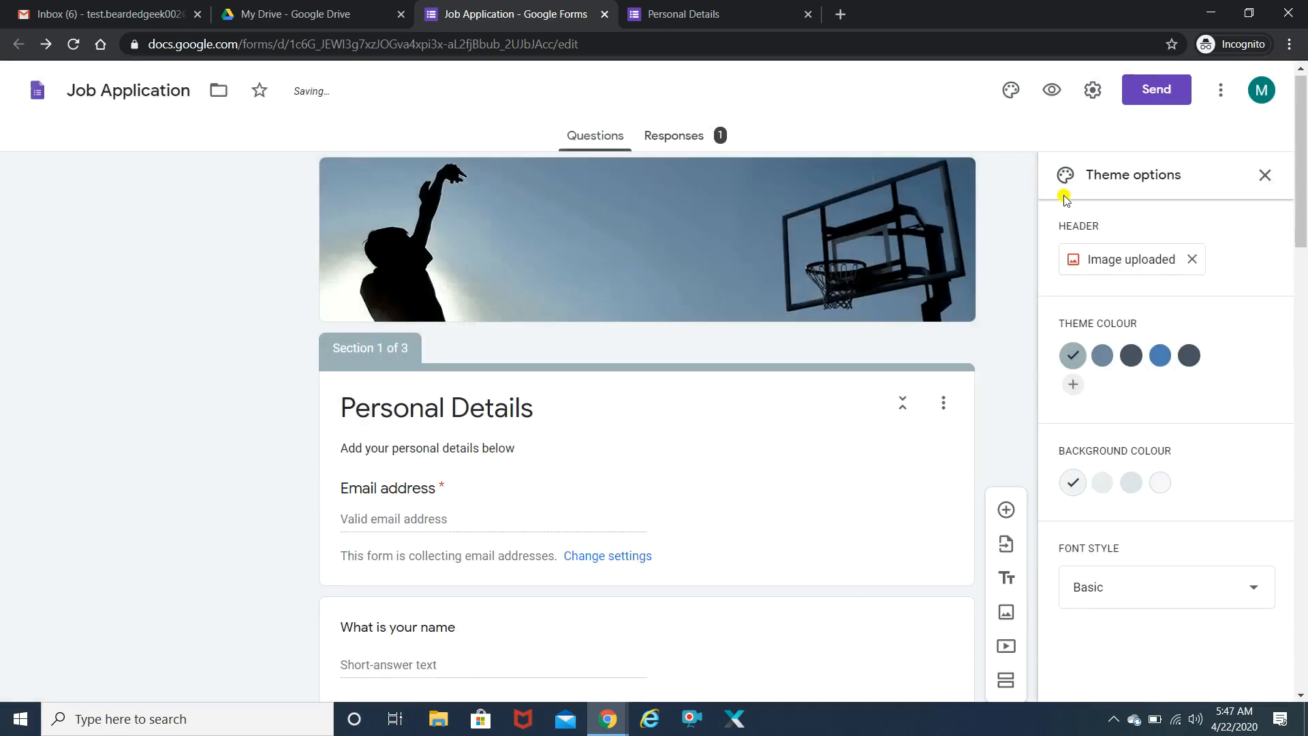
{"action": "left_click_drag", "start_coordinate": [1303, 123], "coordinate": [1303, 243]}
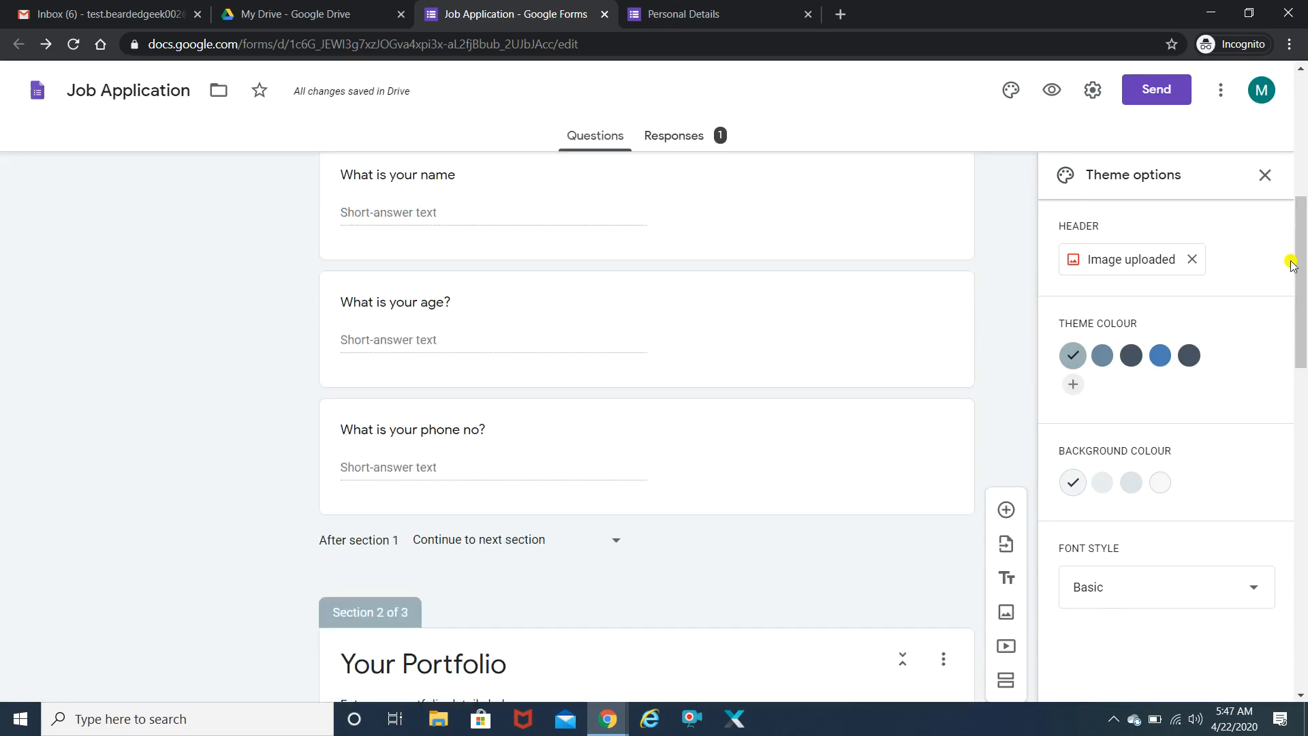
{"action": "left_click_drag", "start_coordinate": [1303, 243], "coordinate": [1303, 171]}
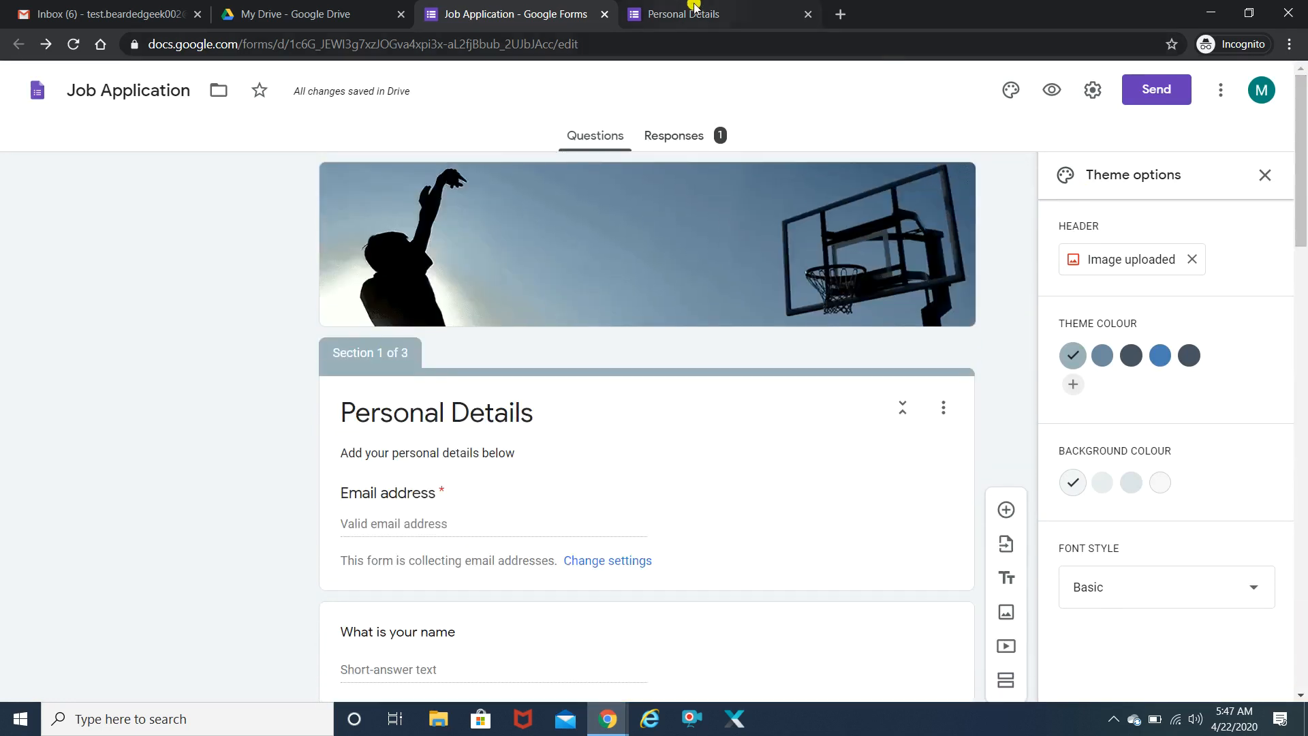
- In the live form, enter the respondent's name, age 26 and phone number, then attempt to continue
{"action": "left_click", "coordinate": [688, 14]}
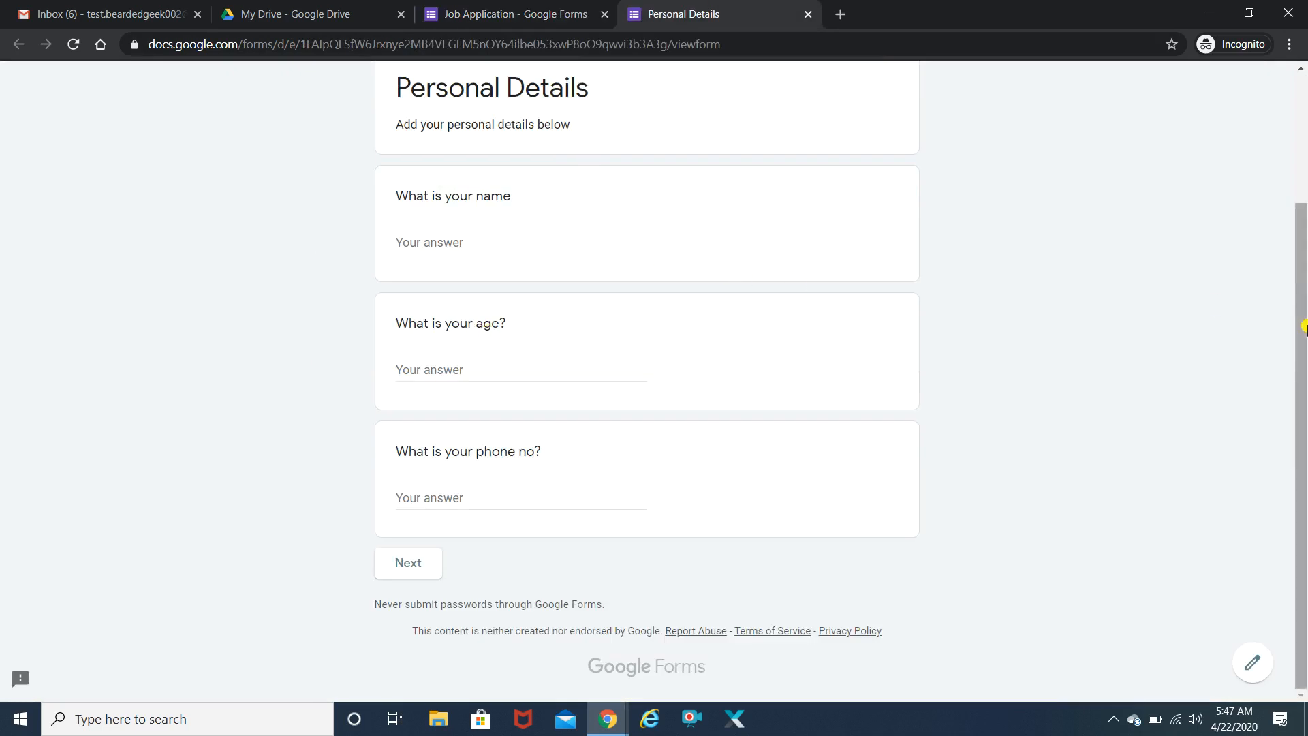
{"action": "left_click_drag", "start_coordinate": [1302, 324], "coordinate": [1301, 198]}
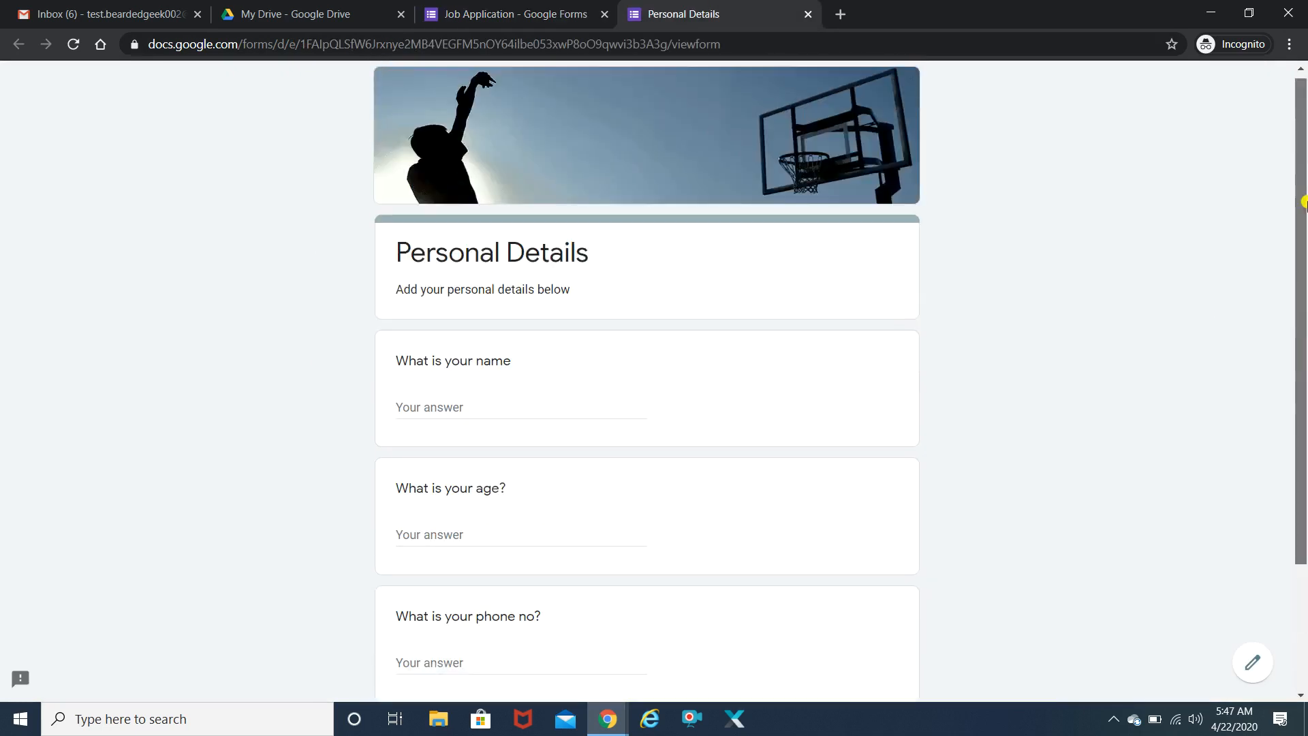
{"action": "left_click", "coordinate": [419, 401]}
{"action": "type", "text": "Mayur"}
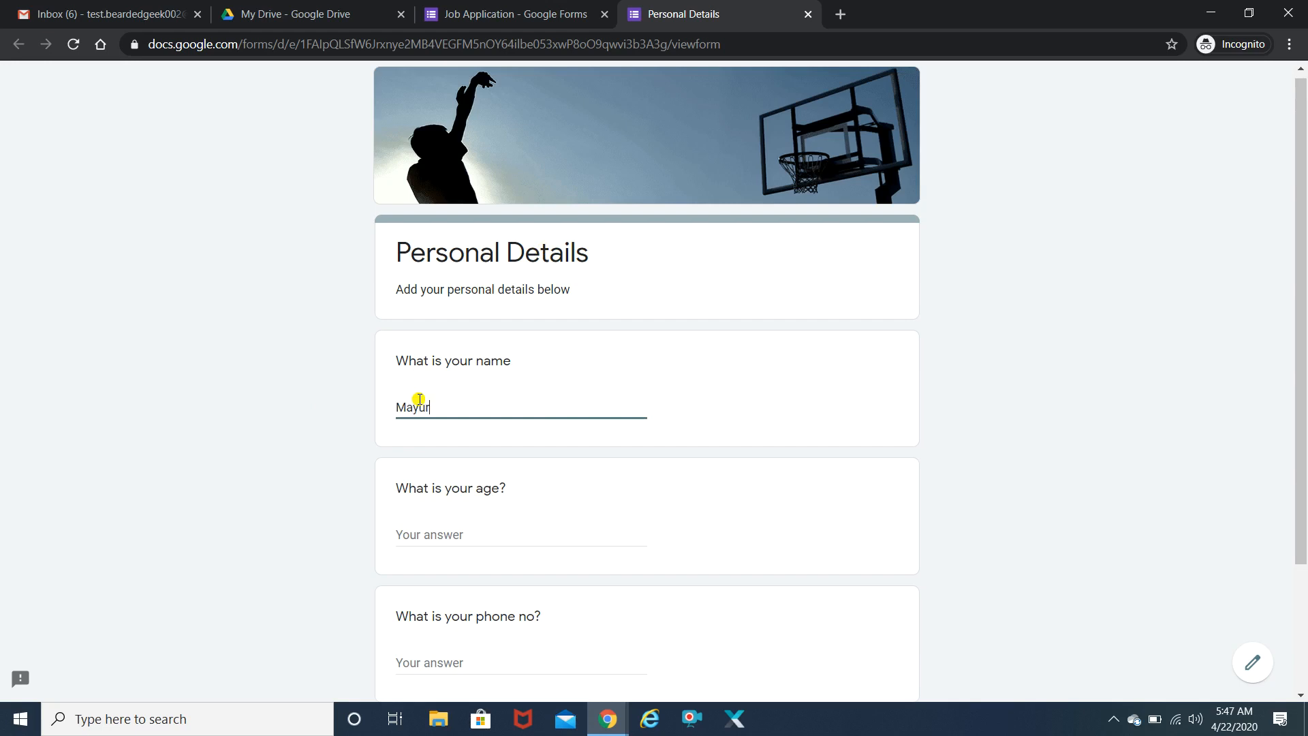
{"action": "key", "text": "Tab"}
{"action": "type", "text": "26"}
{"action": "scroll", "coordinate": [1144, 283], "scroll_direction": "down", "scroll_amount": 3}
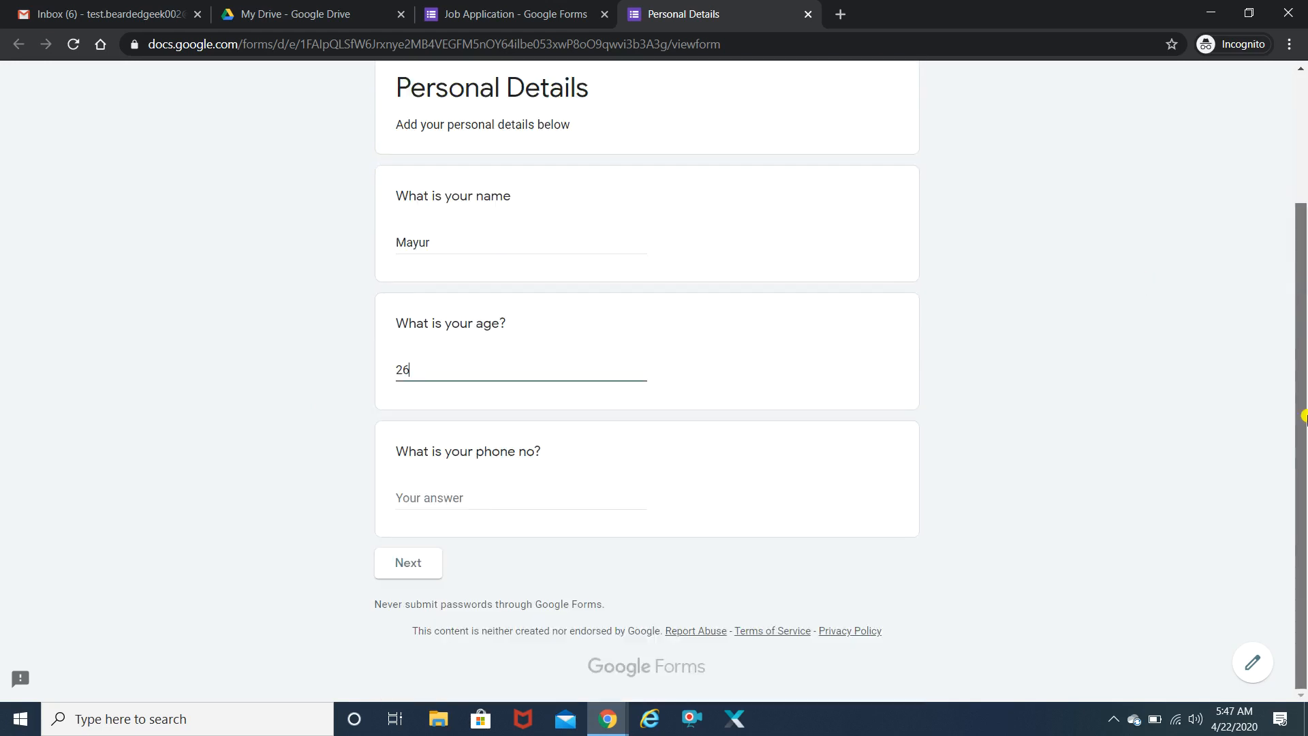
{"action": "left_click", "coordinate": [458, 501]}
{"action": "left_click", "coordinate": [402, 572]}
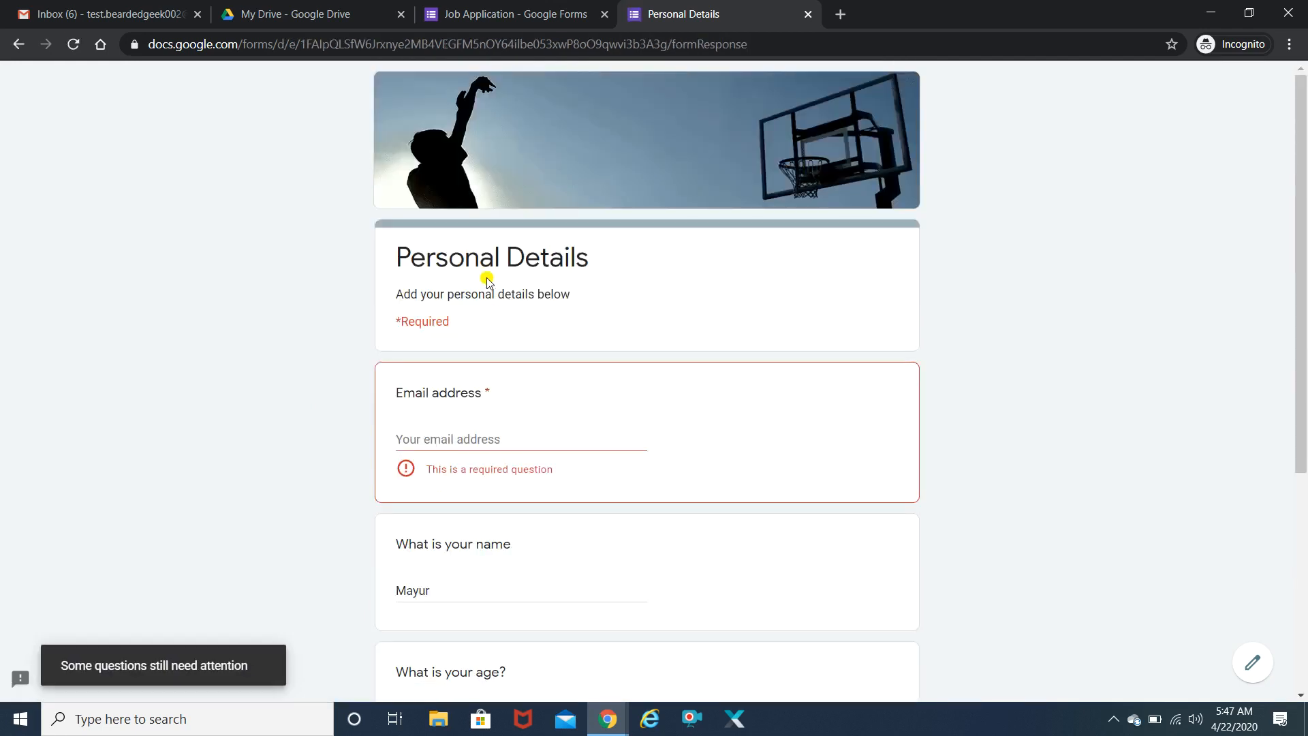
- Fill in the required email address and advance to the Your Portfolio section
{"action": "left_click", "coordinate": [423, 432]}
{"action": "mouse_move", "coordinate": [1303, 309]}
{"action": "left_mouse_down"}
{"action": "mouse_move", "coordinate": [1303, 457]}
{"action": "mouse_move", "coordinate": [1303, 308]}
{"action": "left_mouse_up"}
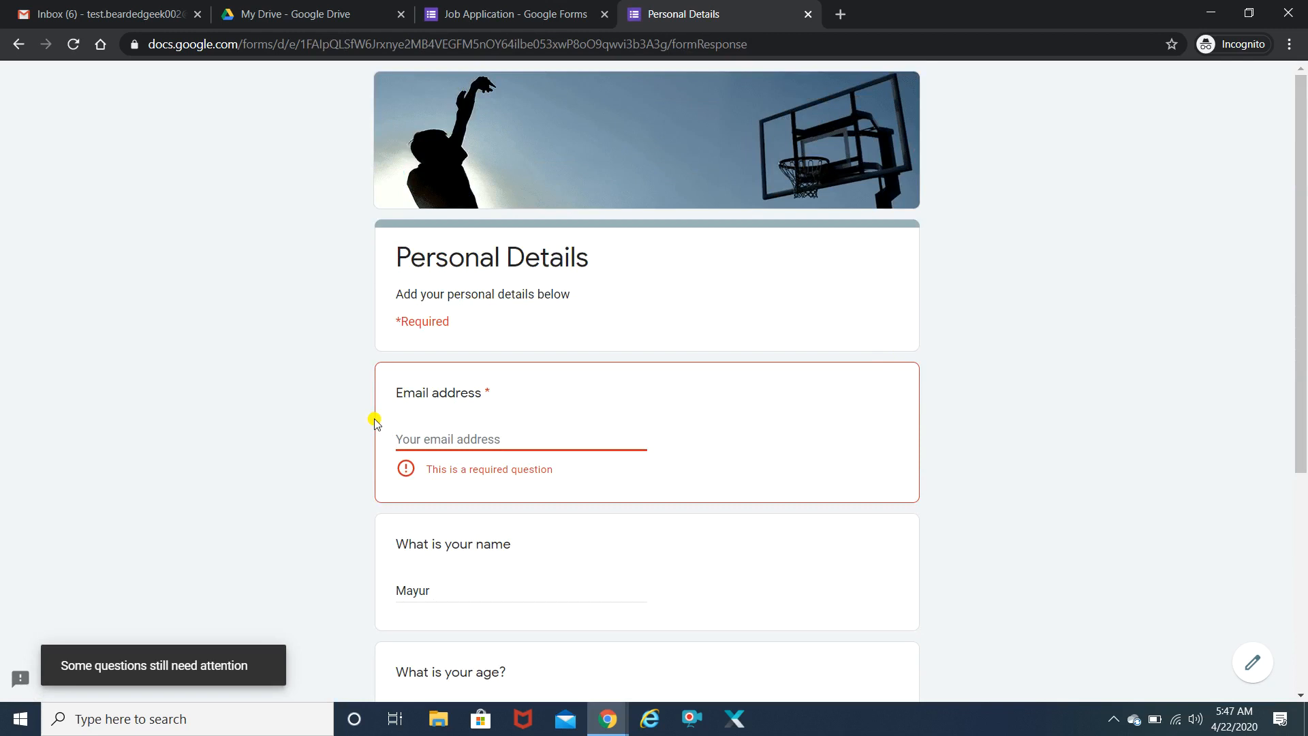
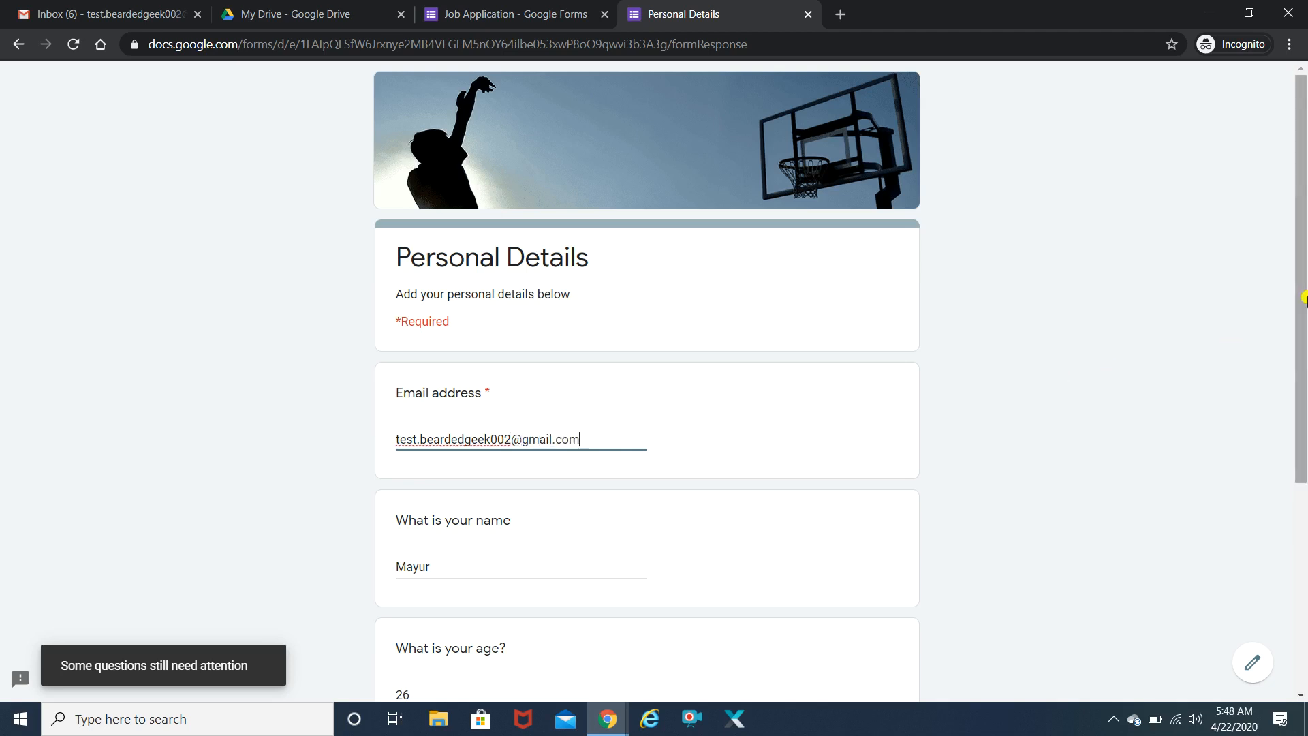
{"action": "scroll", "coordinate": [1176, 538], "scroll_direction": "down", "scroll_amount": 5}
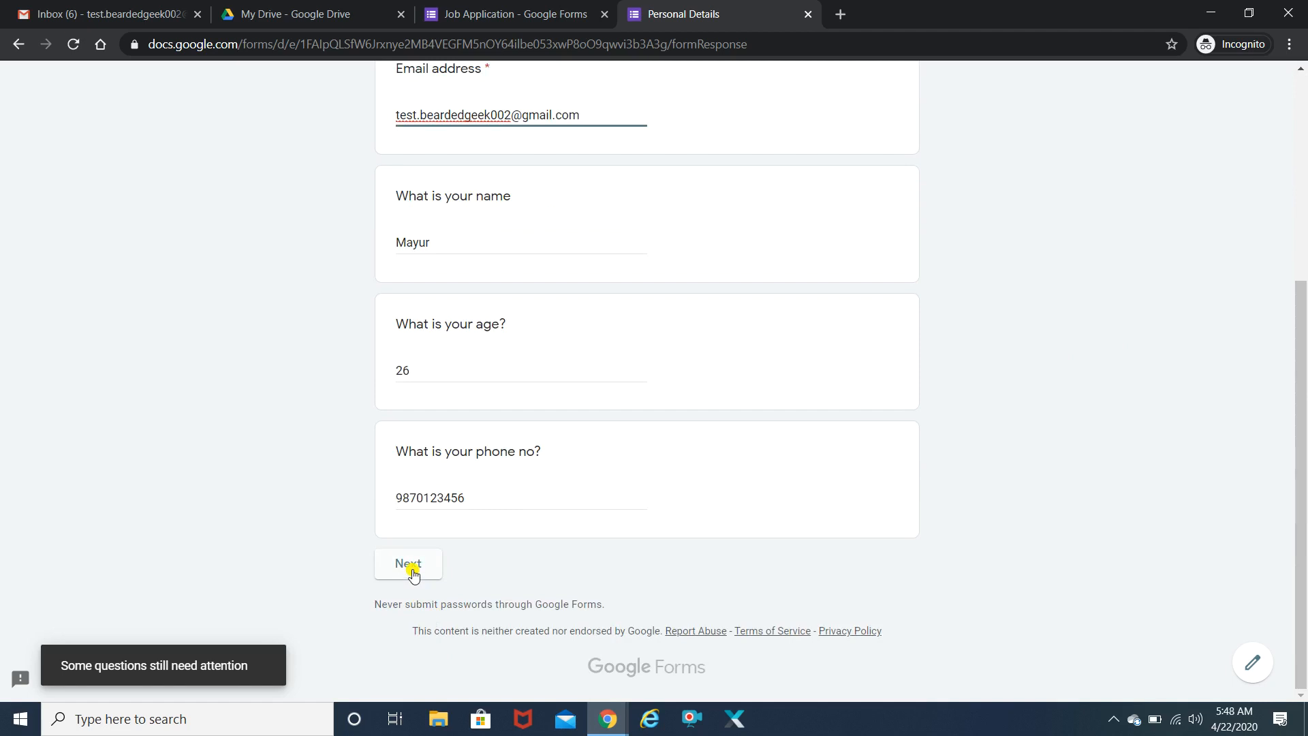
{"action": "left_click", "coordinate": [412, 571]}
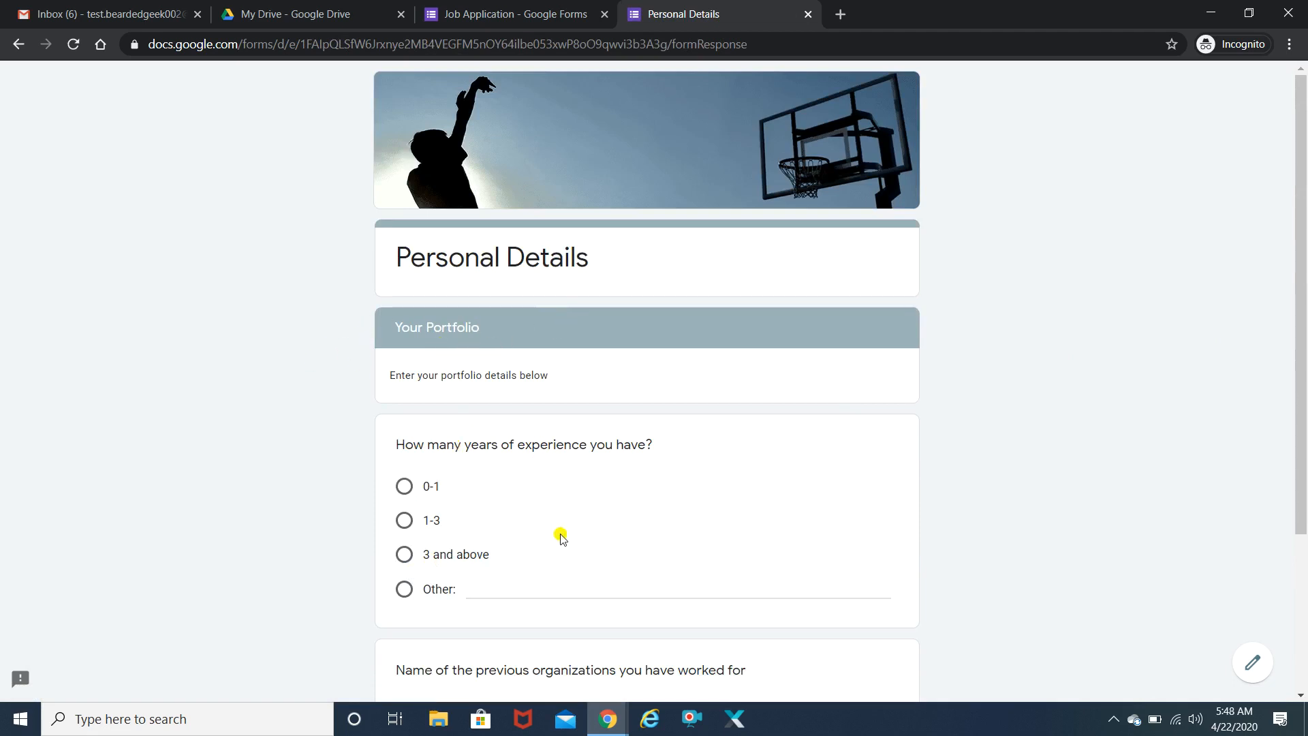
- Answer 3 and above for years of experience and 'xyz' for previous organizations
{"action": "left_click_drag", "start_coordinate": [1301, 409], "coordinate": [1300, 461]}
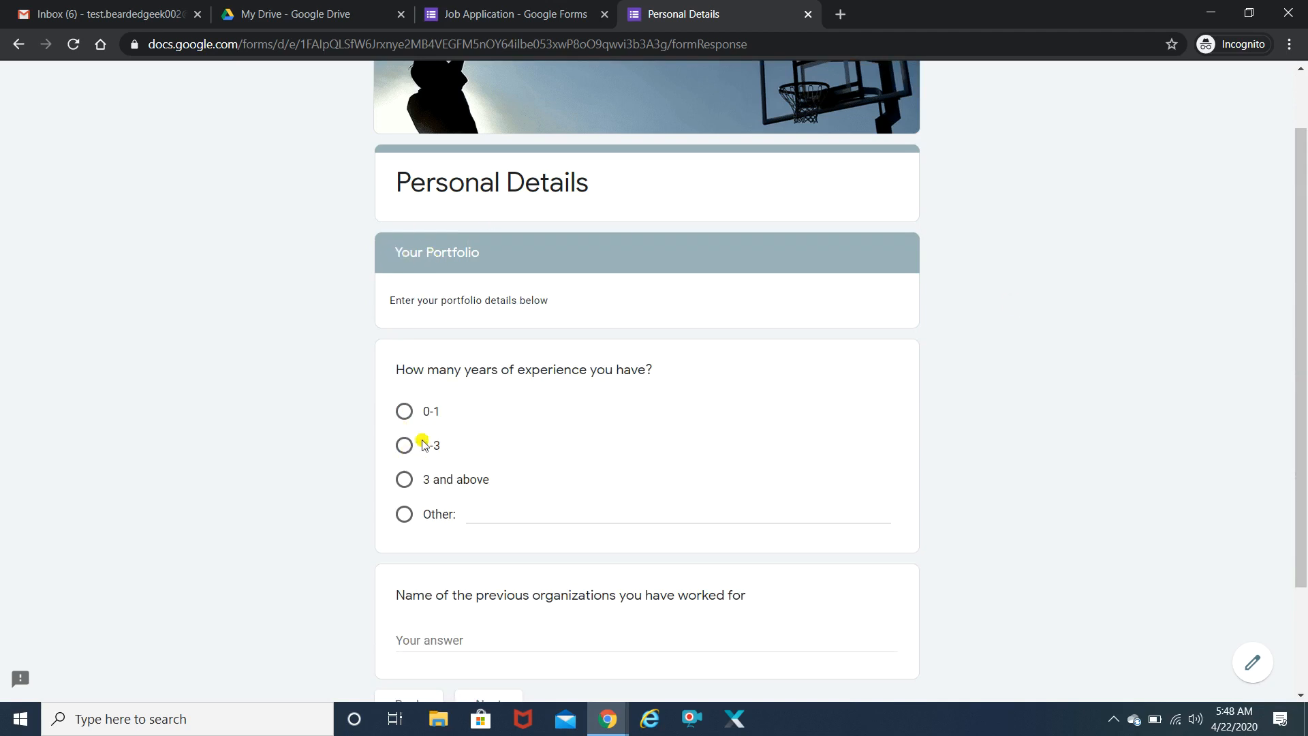
{"action": "left_click", "coordinate": [404, 479]}
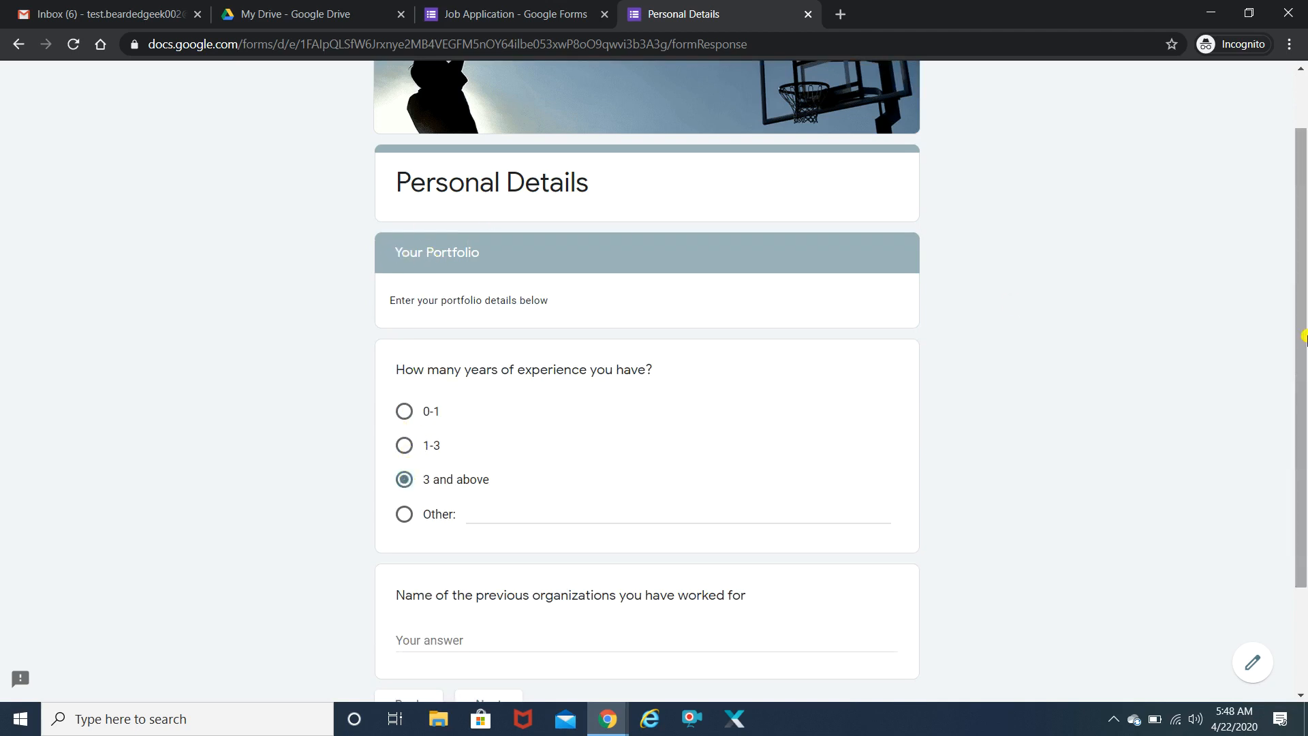
{"action": "scroll", "coordinate": [1303, 336], "scroll_direction": "down", "scroll_amount": 2}
{"action": "left_click", "coordinate": [422, 502]}
{"action": "type", "text": "xyz"}
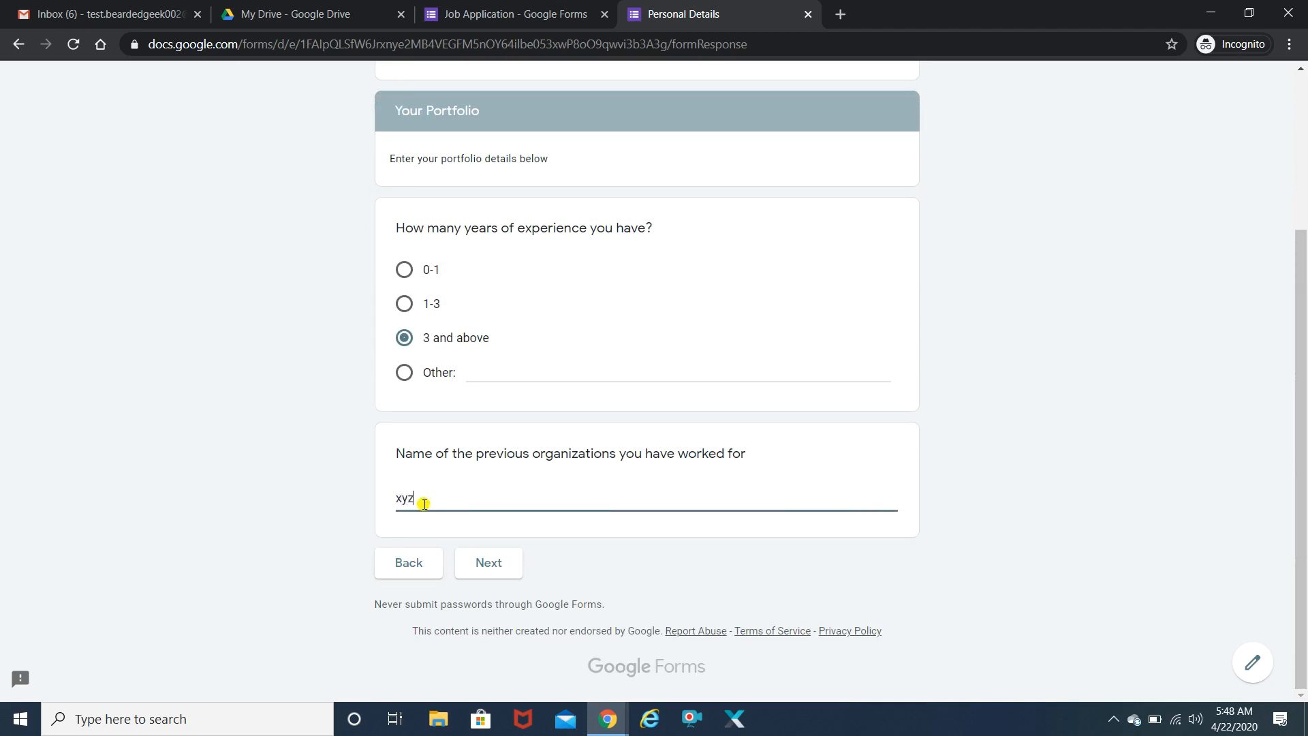
- Continue through the Test section and submit the test response
{"action": "left_click", "coordinate": [484, 564]}
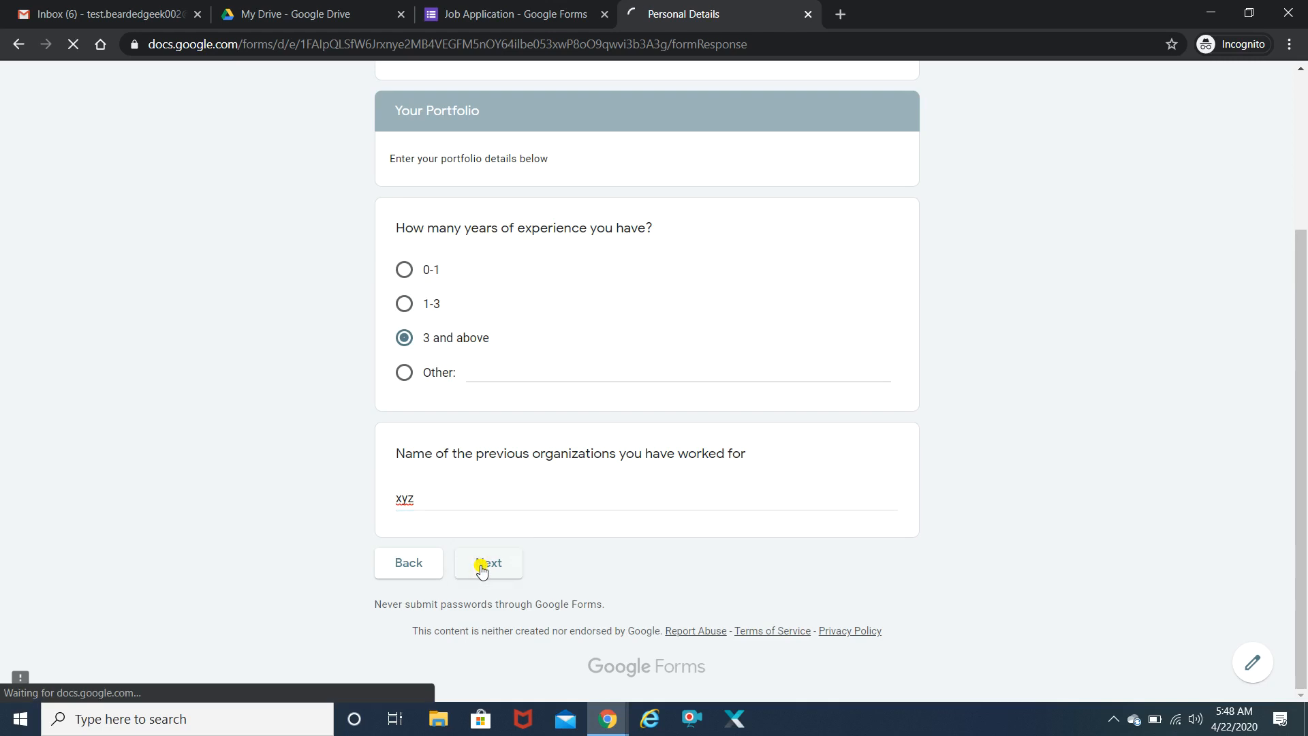
{"action": "scroll", "coordinate": [1302, 426], "scroll_direction": "down", "scroll_amount": 2}
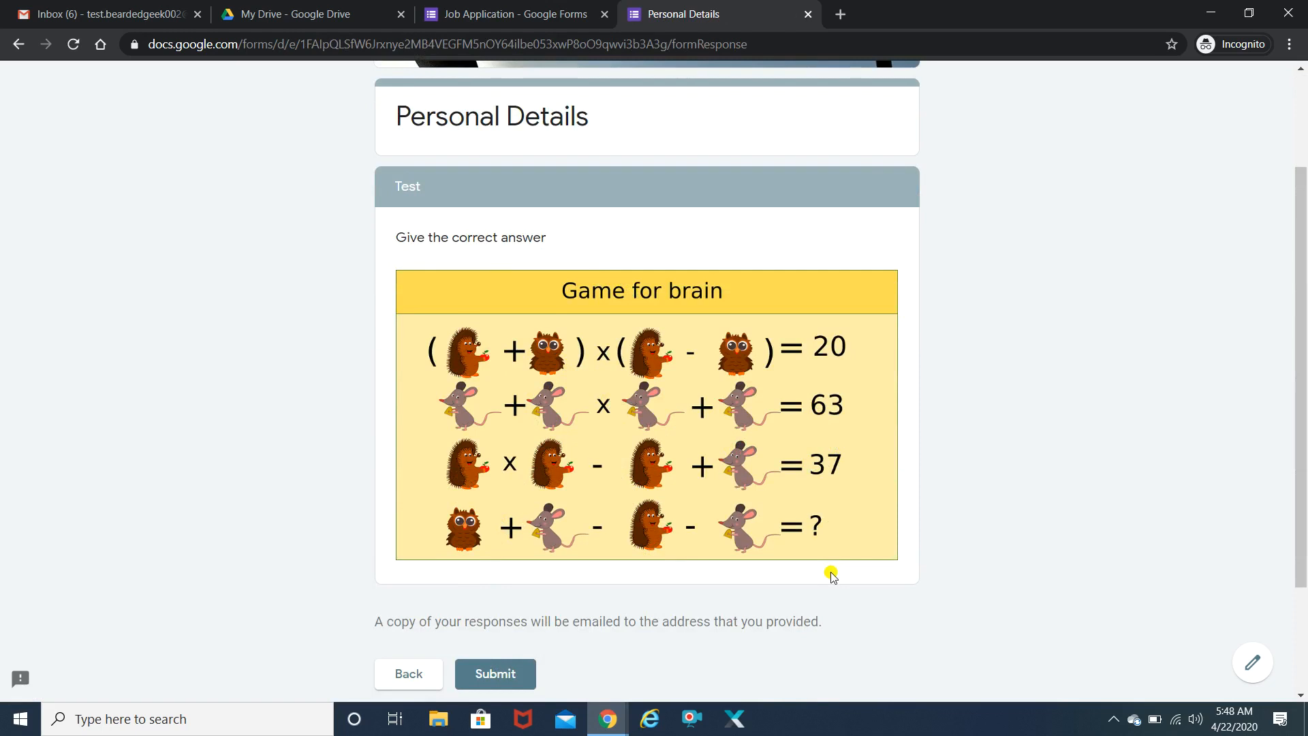
{"action": "left_click", "coordinate": [476, 675]}
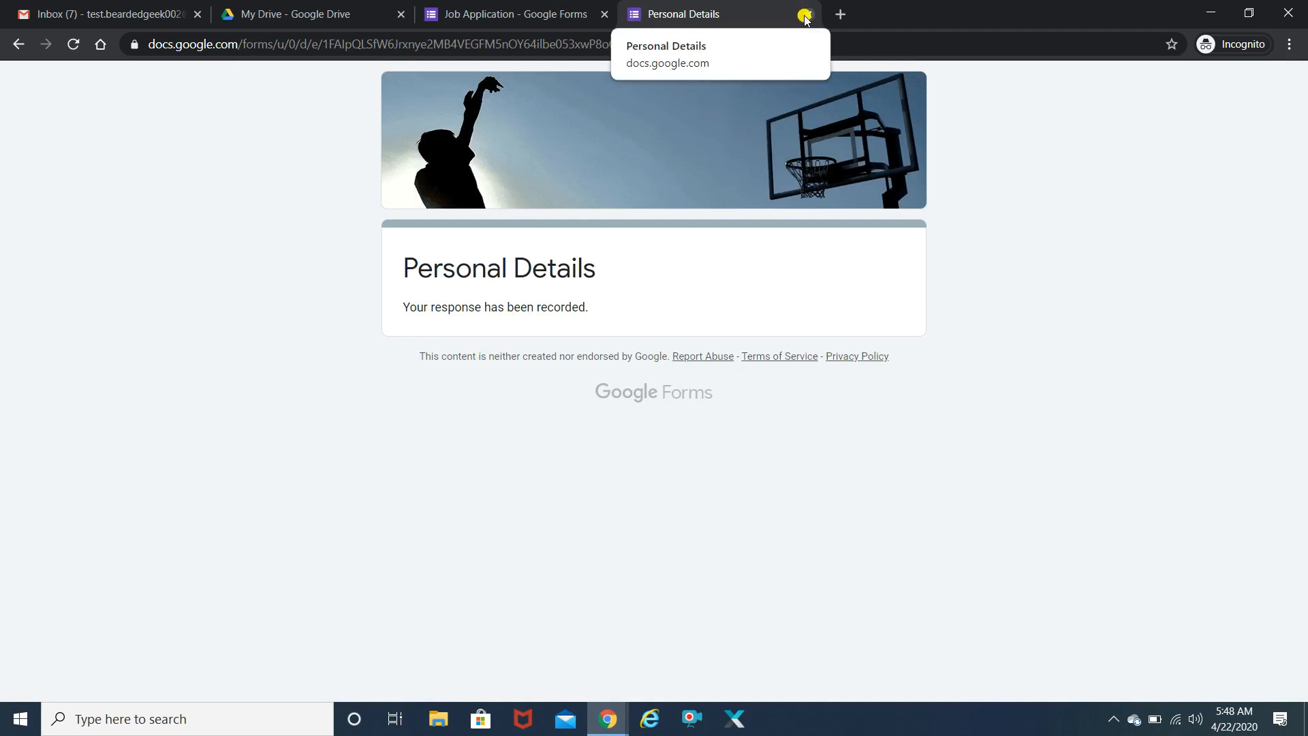
- From the editor's Send form dialog, select the share link and shorten it to a forms.gle URL
{"action": "left_click", "coordinate": [455, 11]}
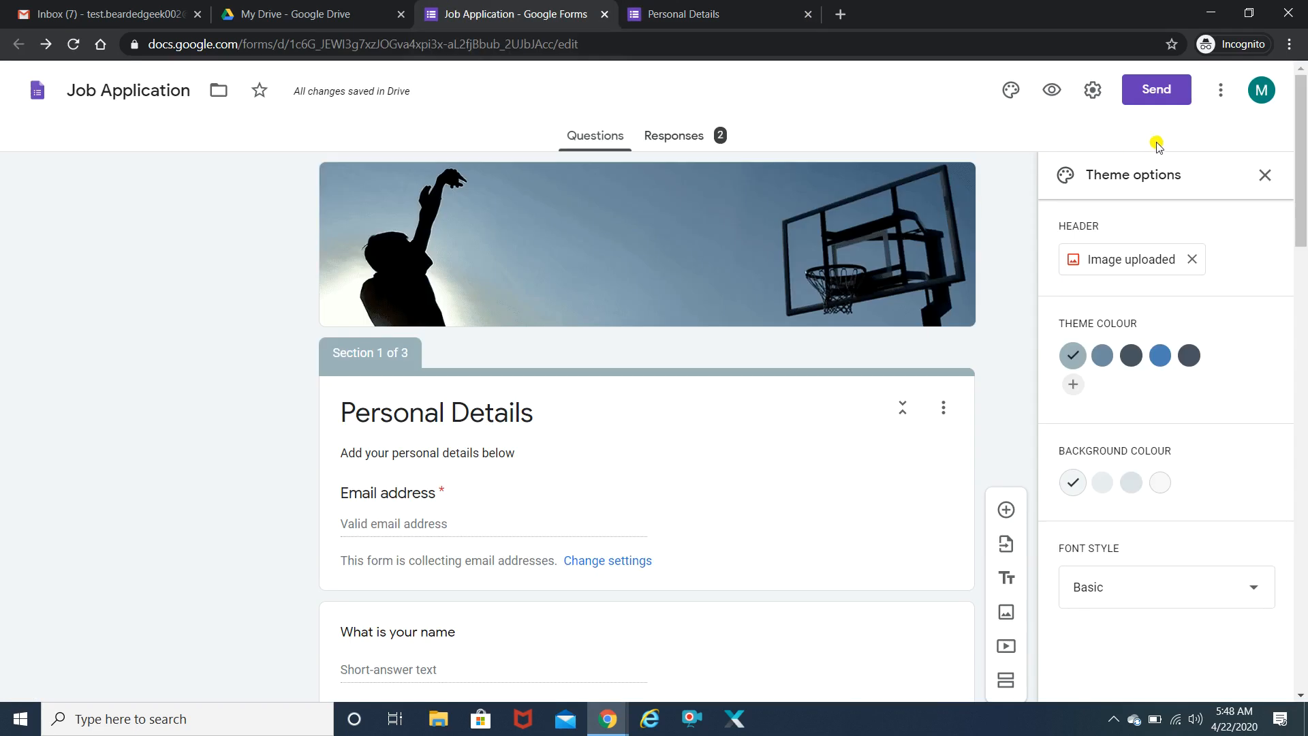
{"action": "left_click", "coordinate": [1157, 93]}
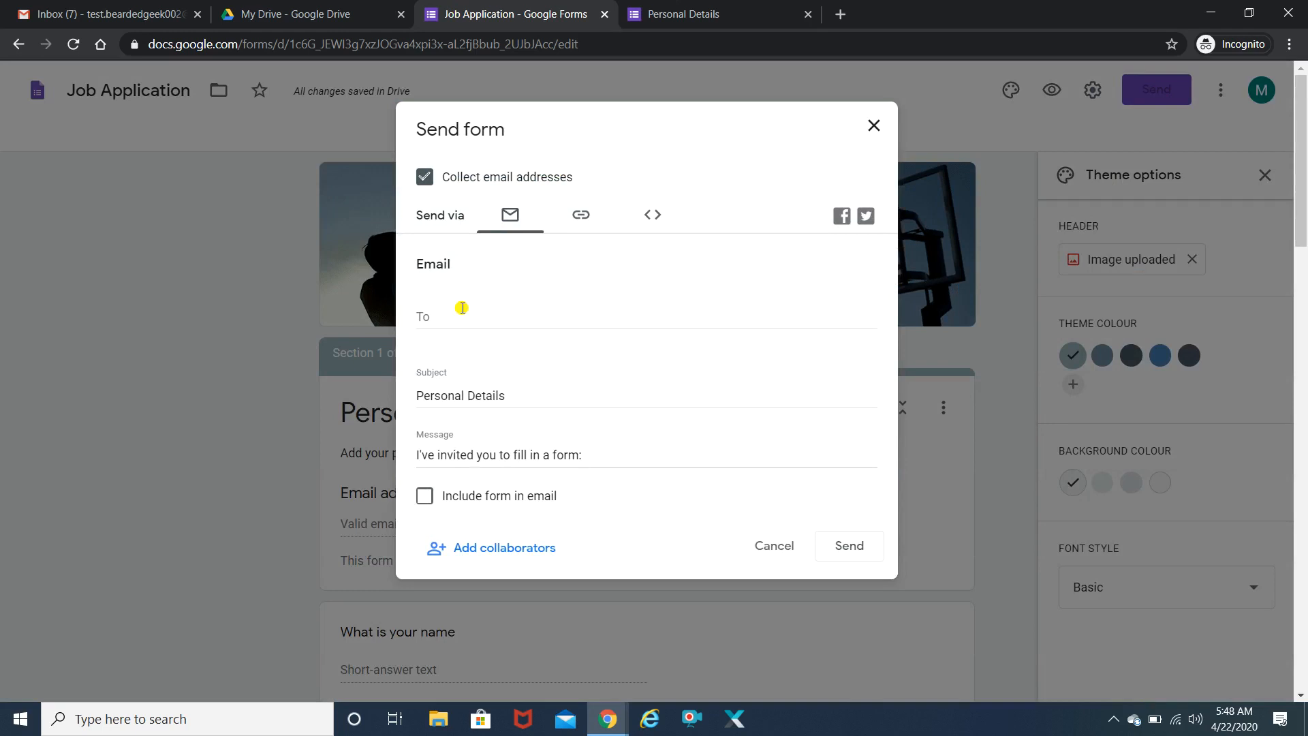
{"action": "left_click", "coordinate": [446, 389]}
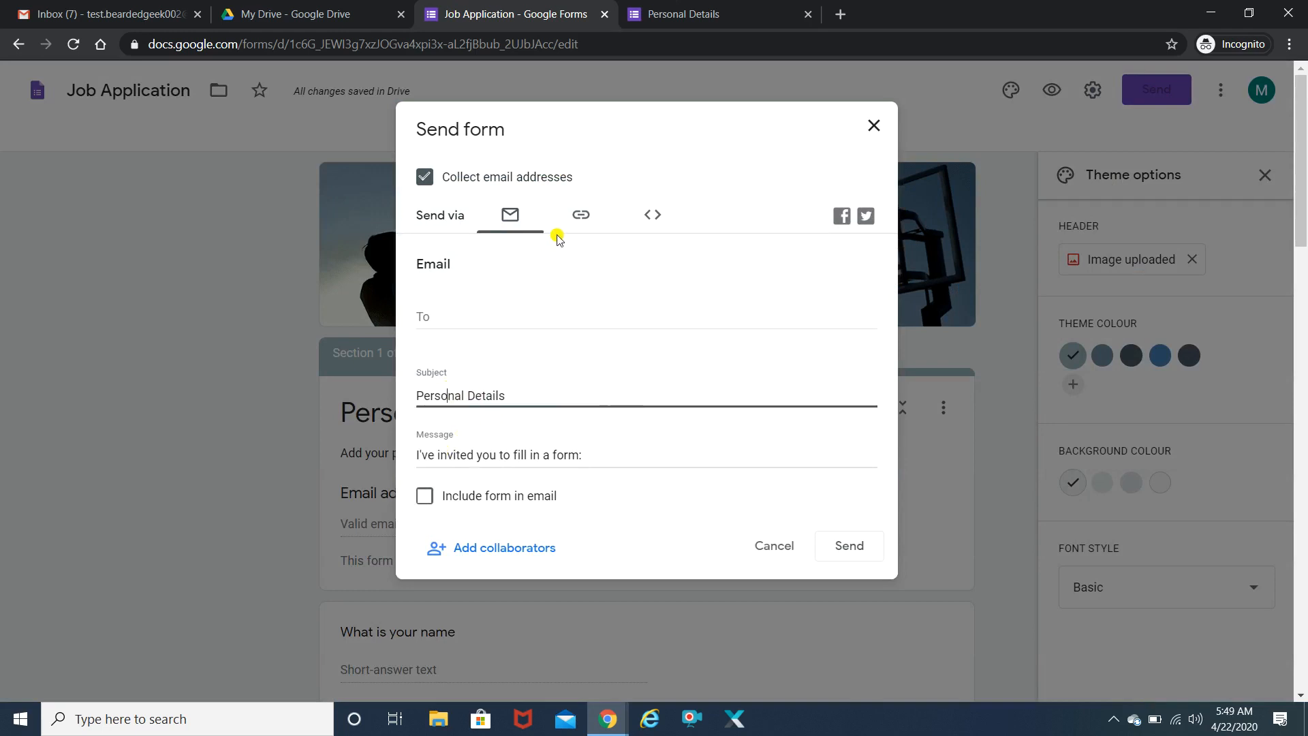
{"action": "left_click", "coordinate": [580, 215]}
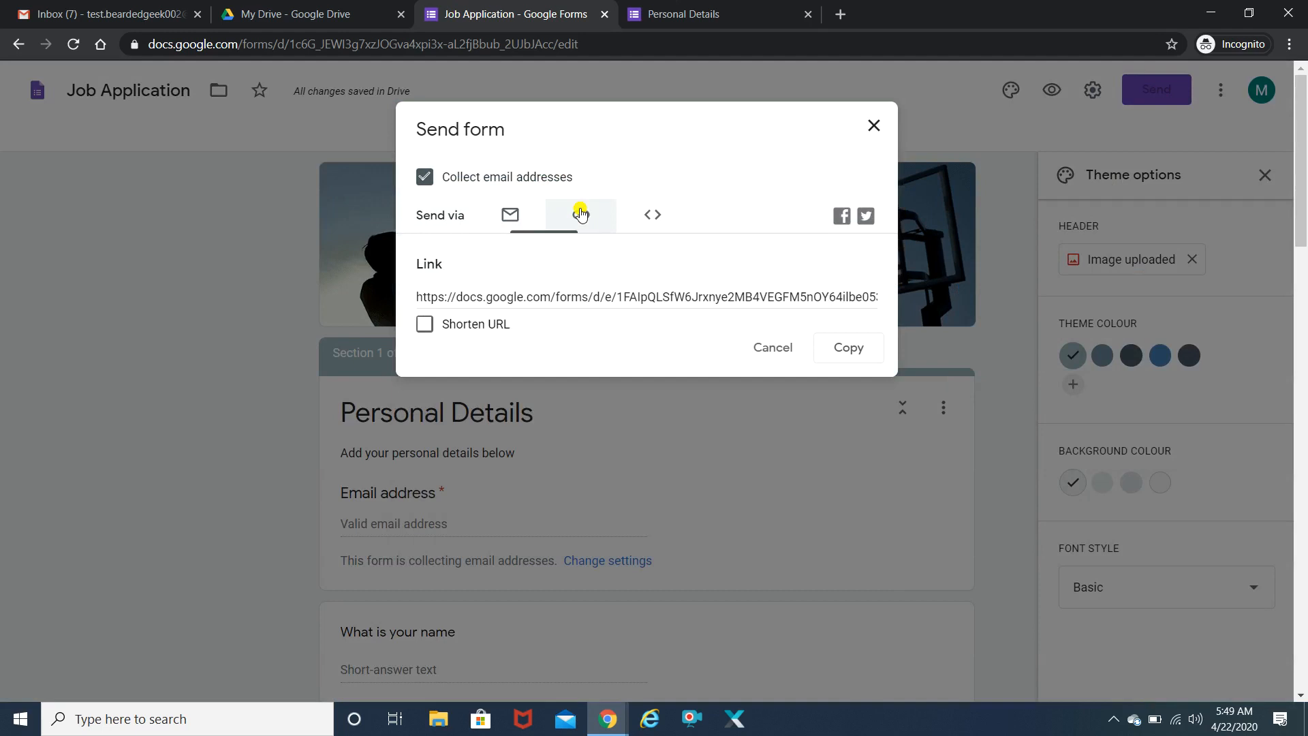
{"action": "left_click", "coordinate": [501, 300]}
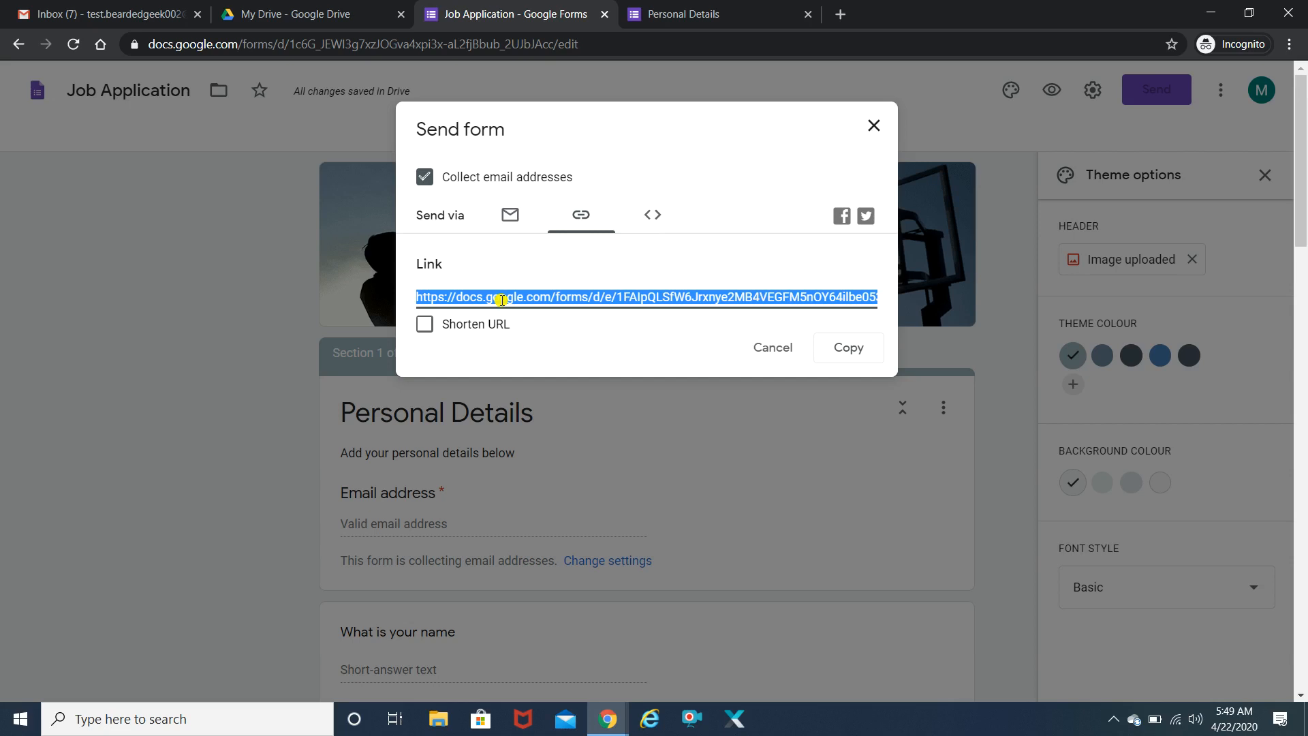
{"action": "left_click", "coordinate": [423, 327]}
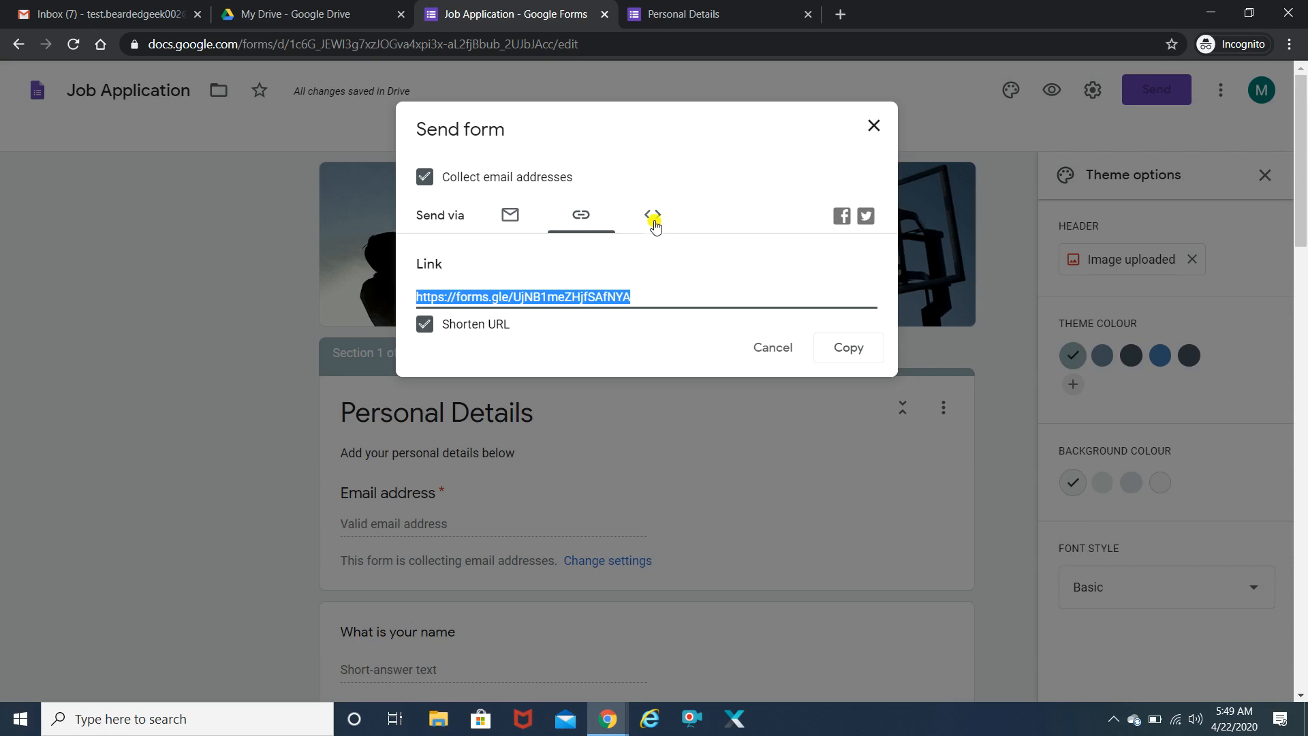
- Show the Embed HTML iframe code at 640 × 788 px and select it for copying
{"action": "left_click", "coordinate": [654, 218]}
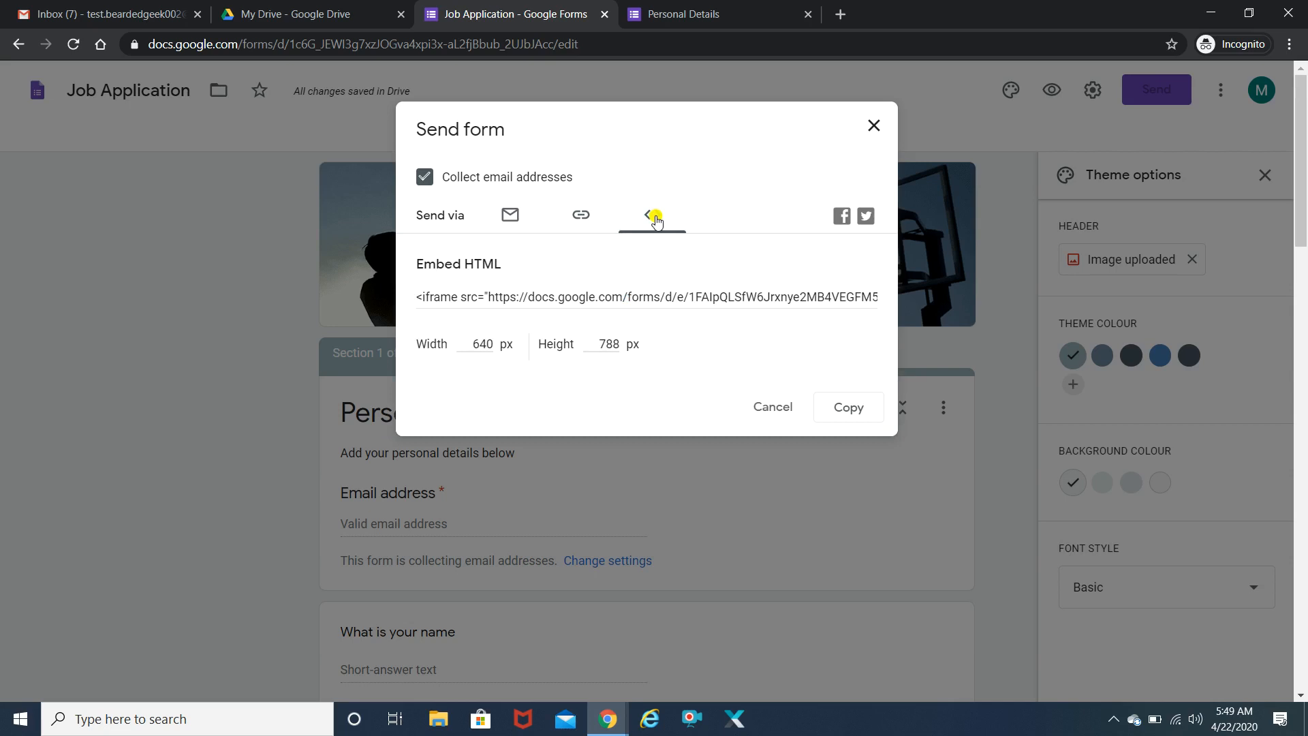
{"action": "left_click", "coordinate": [512, 296]}
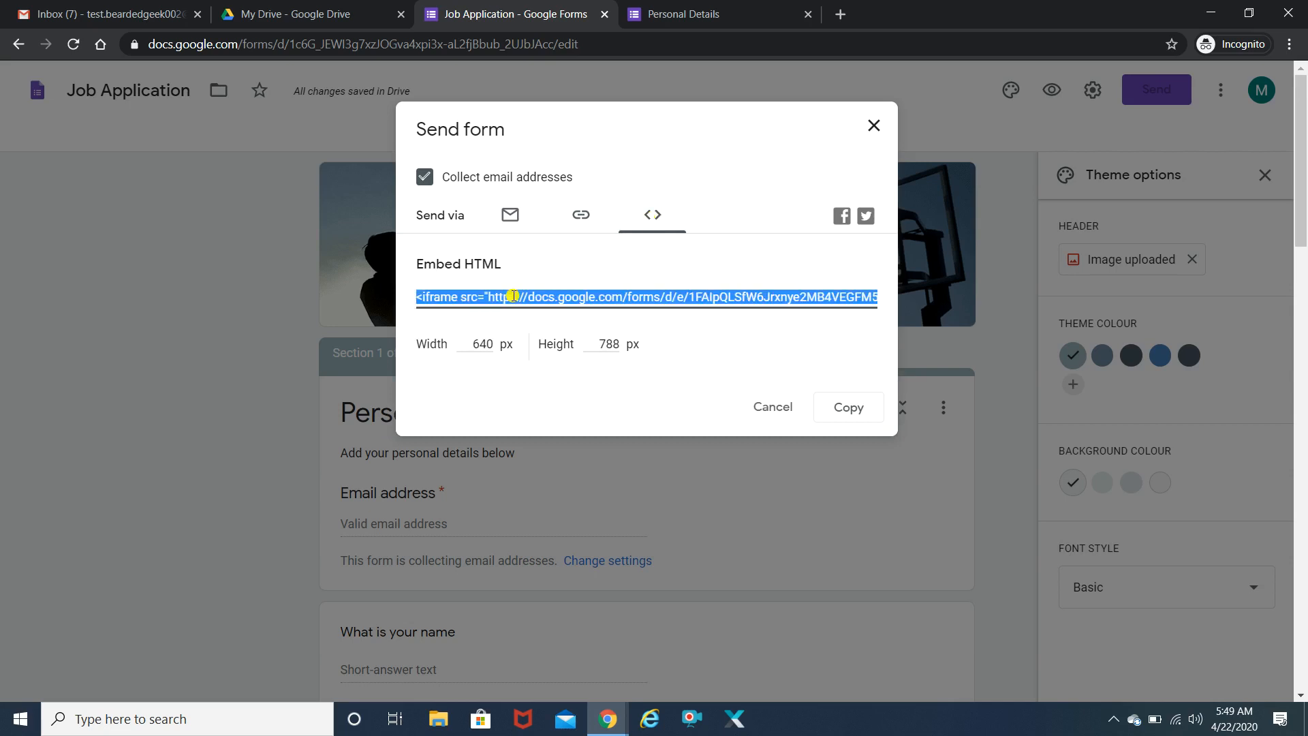